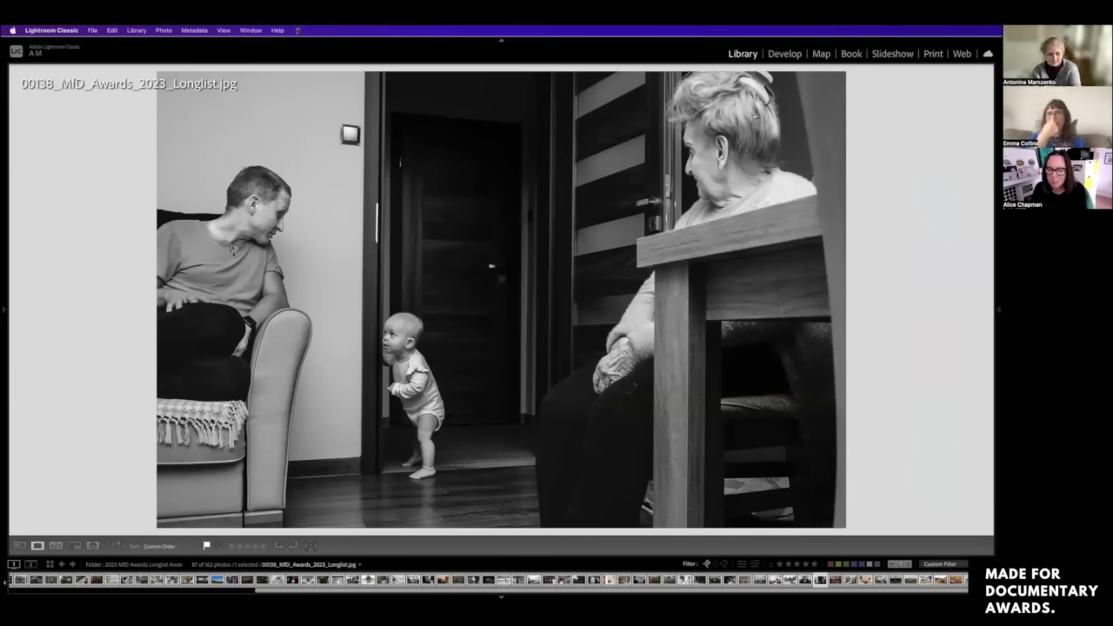
Step: Rate photo 00138 one star and photo 00139 two stars
key("1")
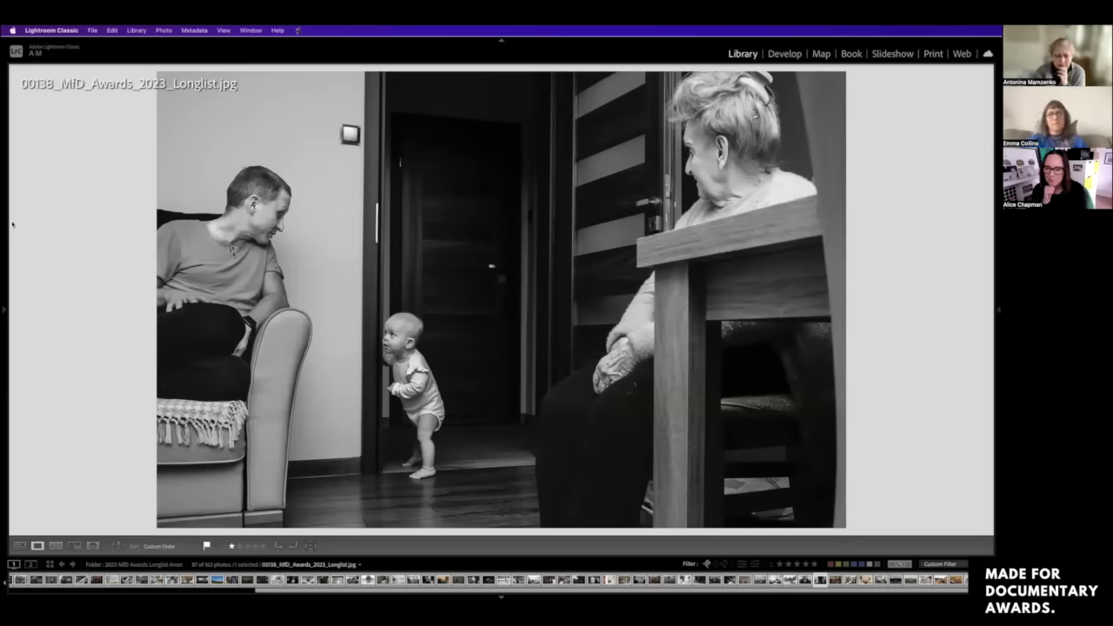
key("Right")
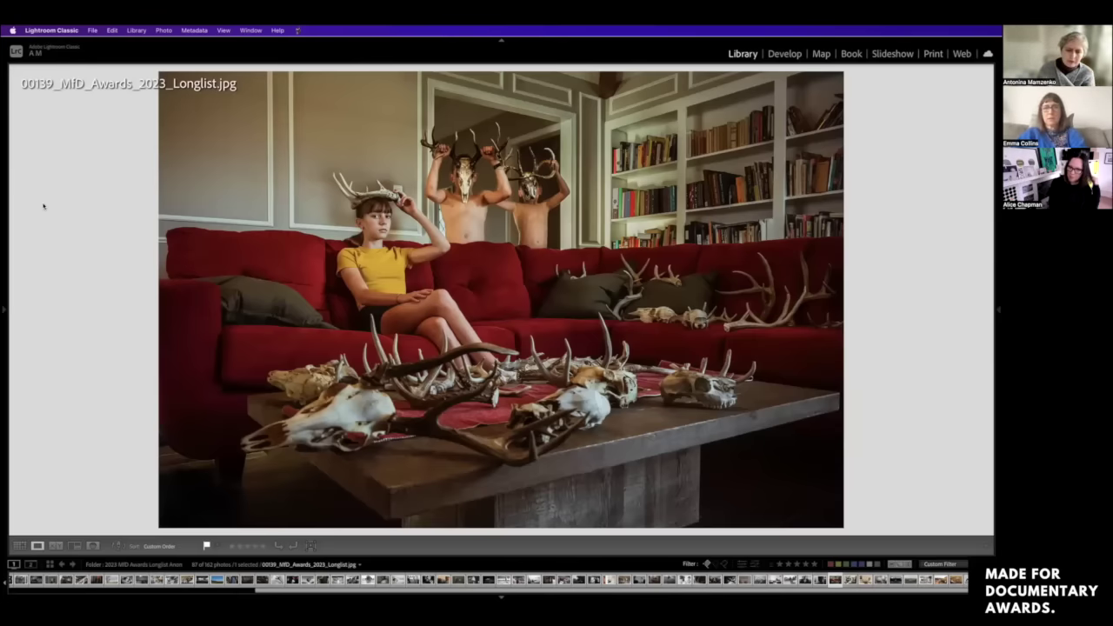
key("2")
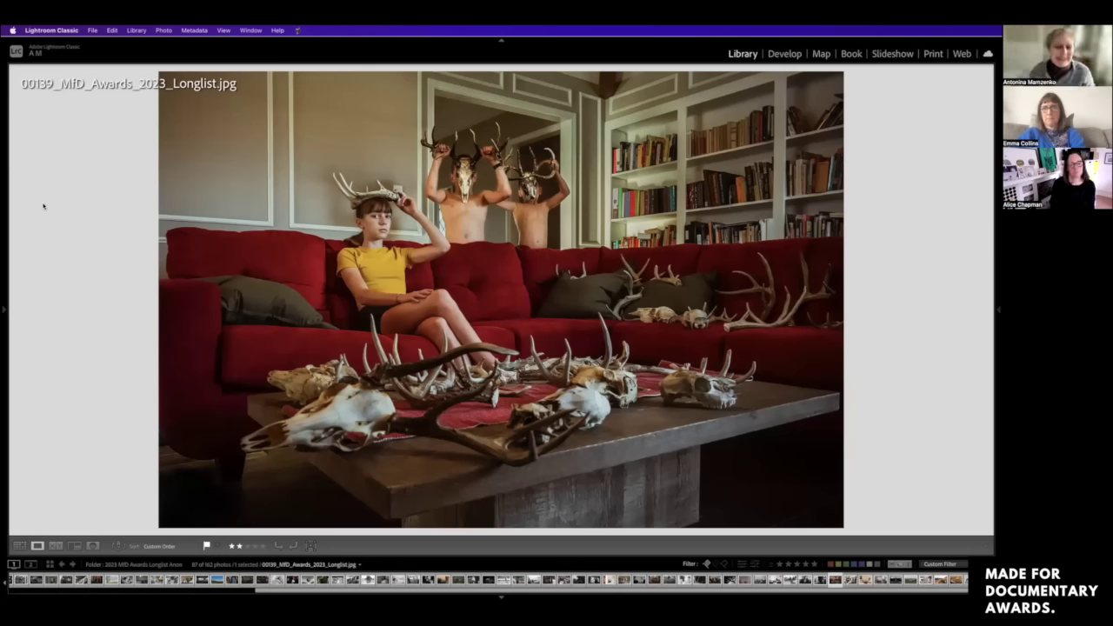
Step: Skip photo 00140 without a rating and give photos 00141 and 00142 two stars each
key("Right")
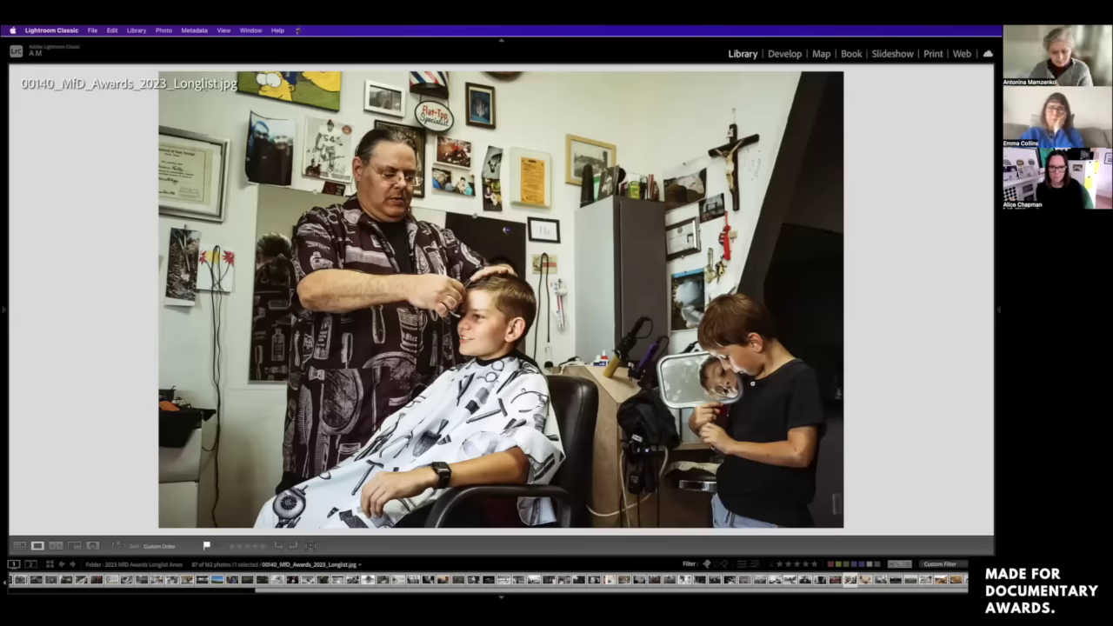
key("Right")
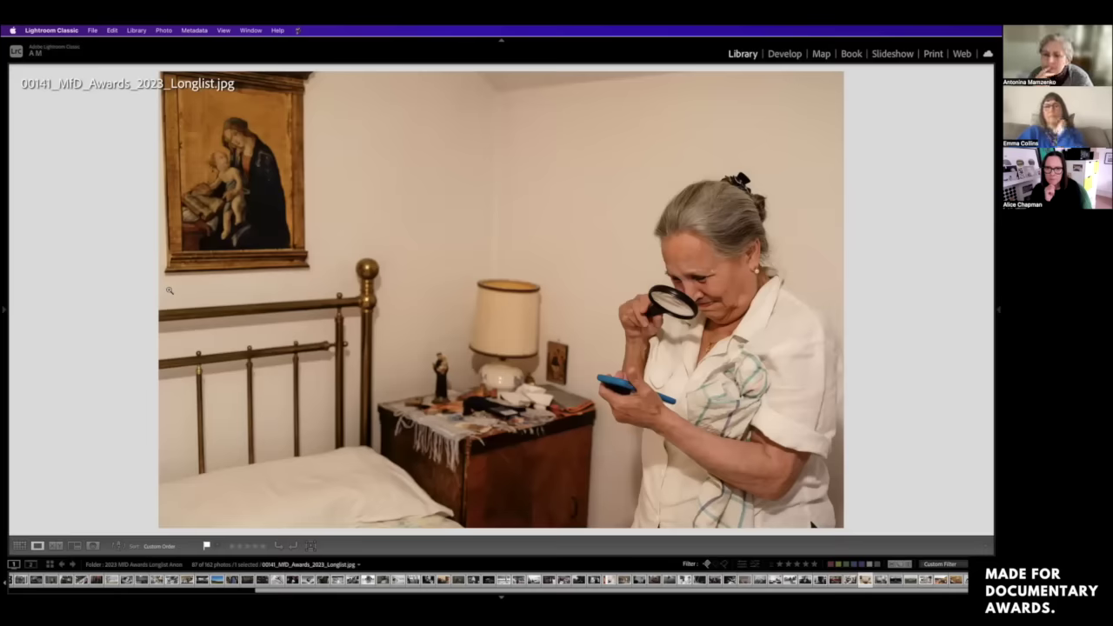
key("2")
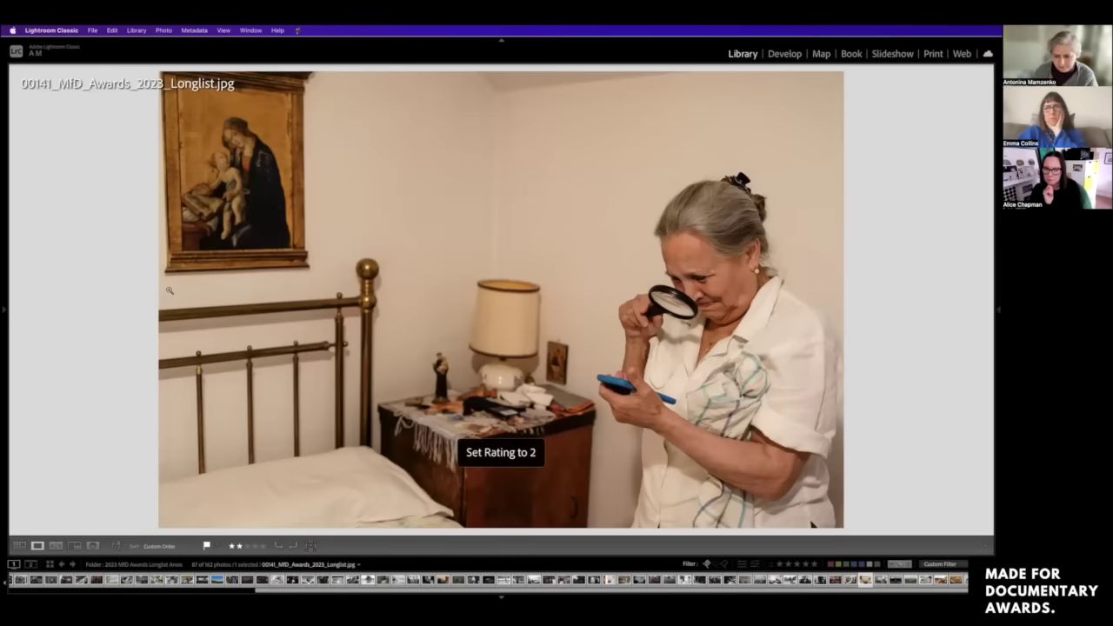
key("Right")
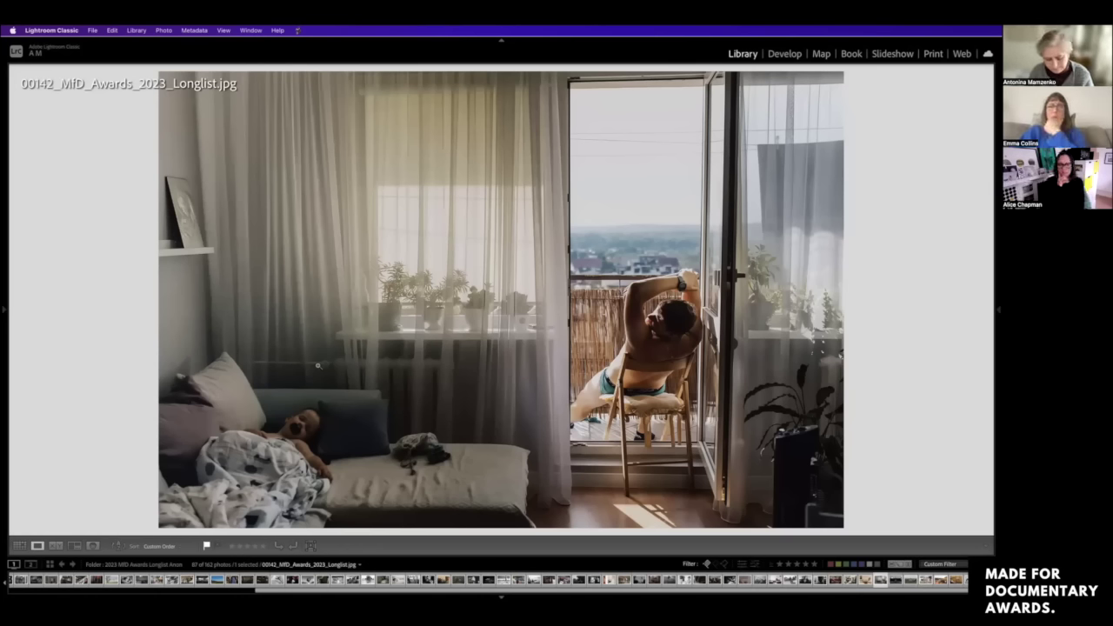
key("2")
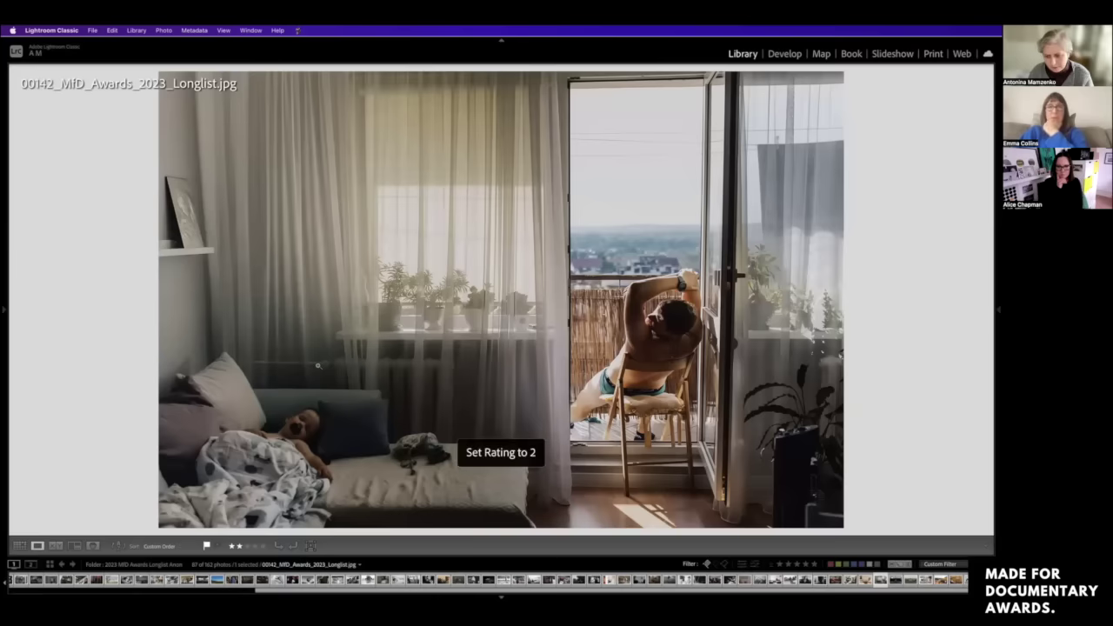
Step: Inspect the children in photo 00144 up close, and give photos 00144 and 00146 three stars each
key("Right")
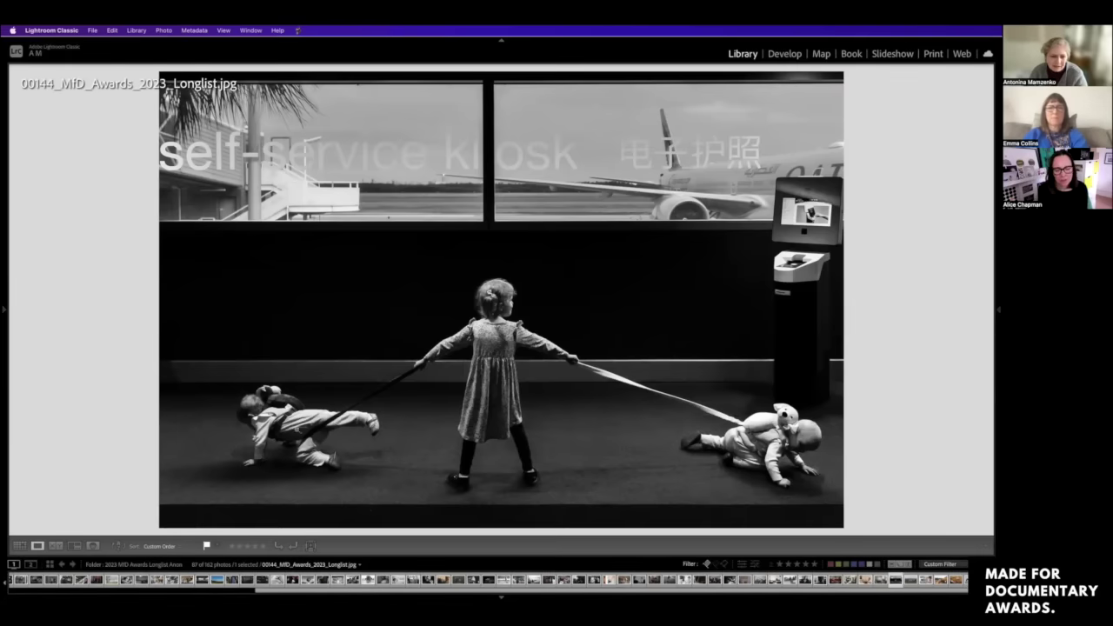
left_click(297, 429)
left_click_drag(198, 303, 237, 375)
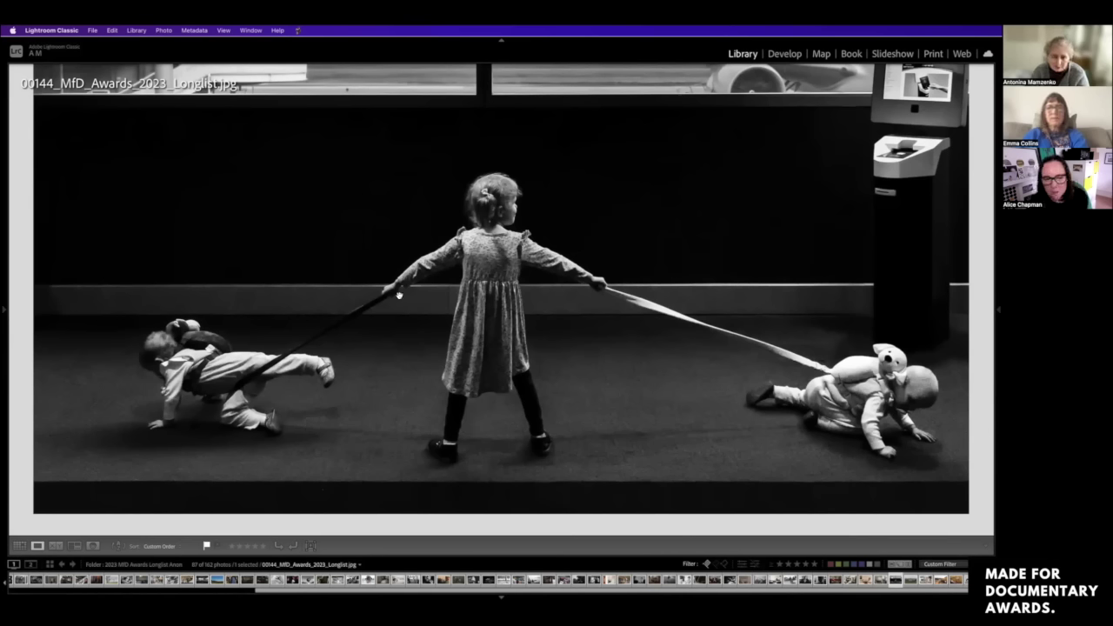
left_click(531, 346)
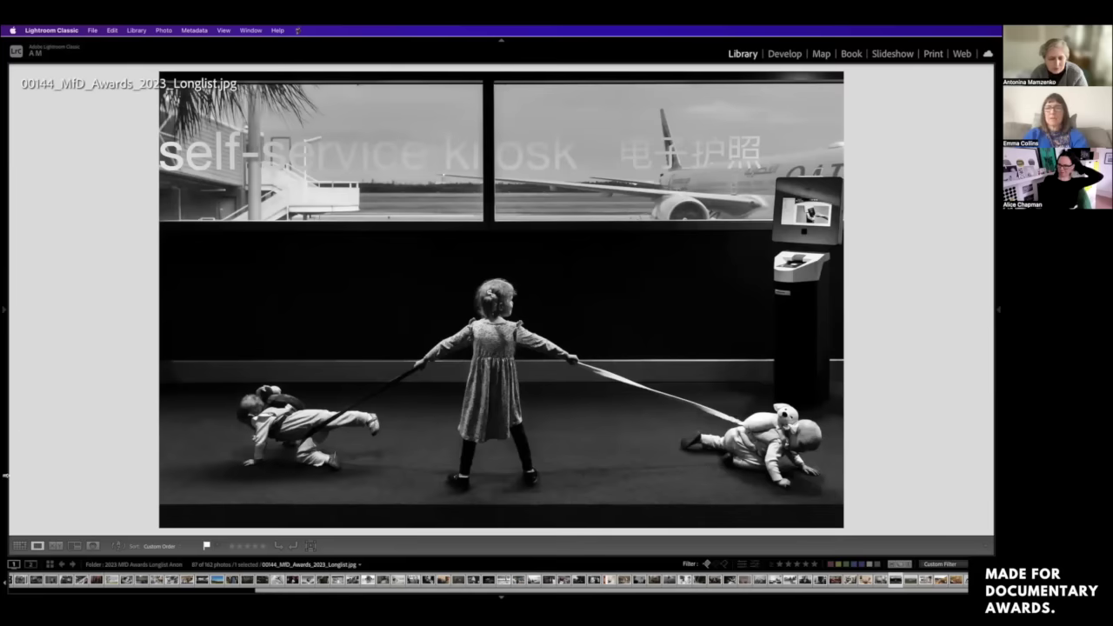
mouse_move(3, 474)
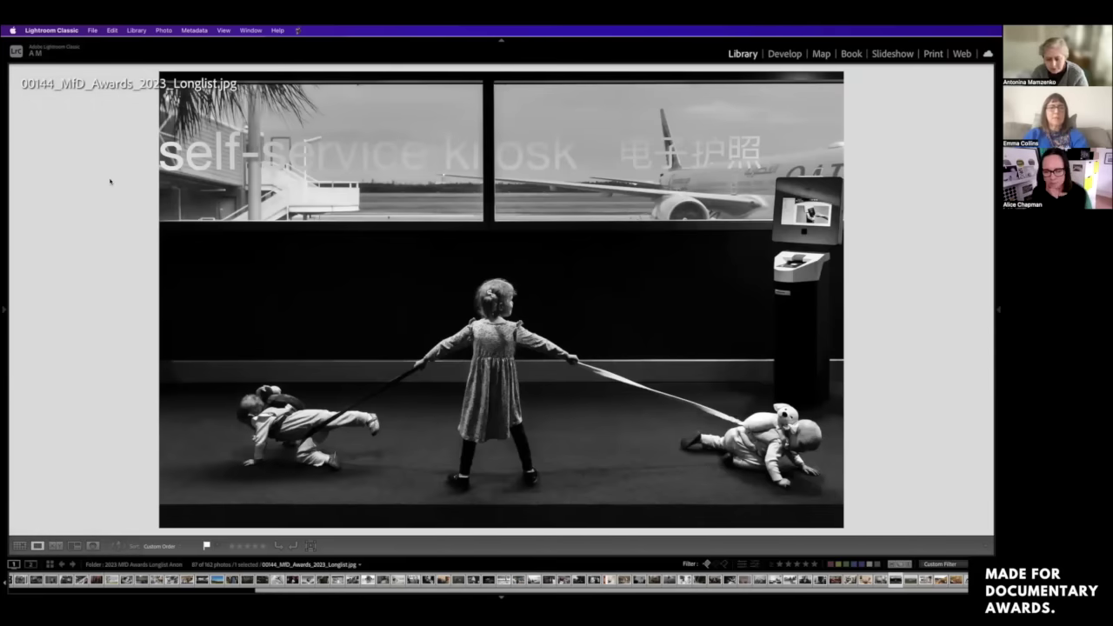
key("3")
key("Right")
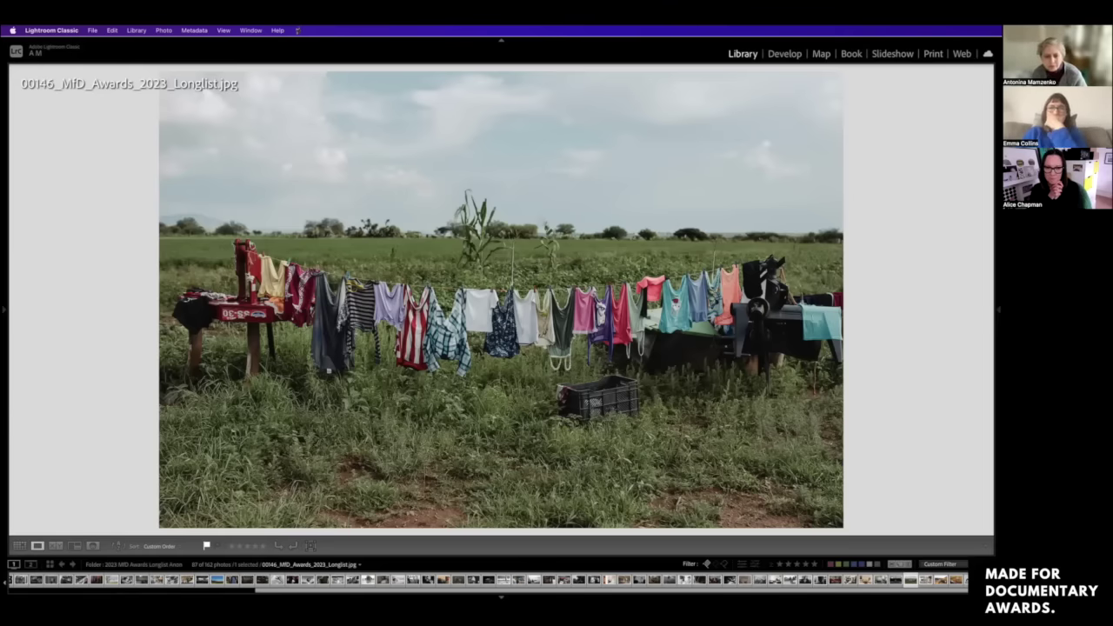
key("3")
Step: Review photos 00151, 00154, 00158, 00161 and 00162 in turn, examining the horse and walker in 00161 at higher magnification
key("Right")
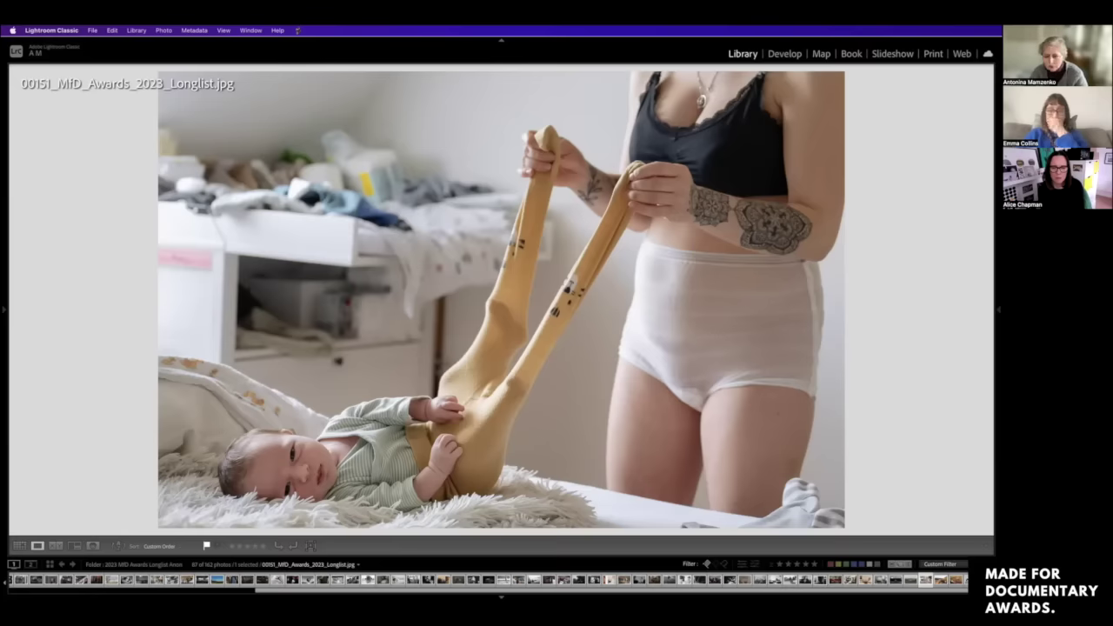
left_click(940, 579)
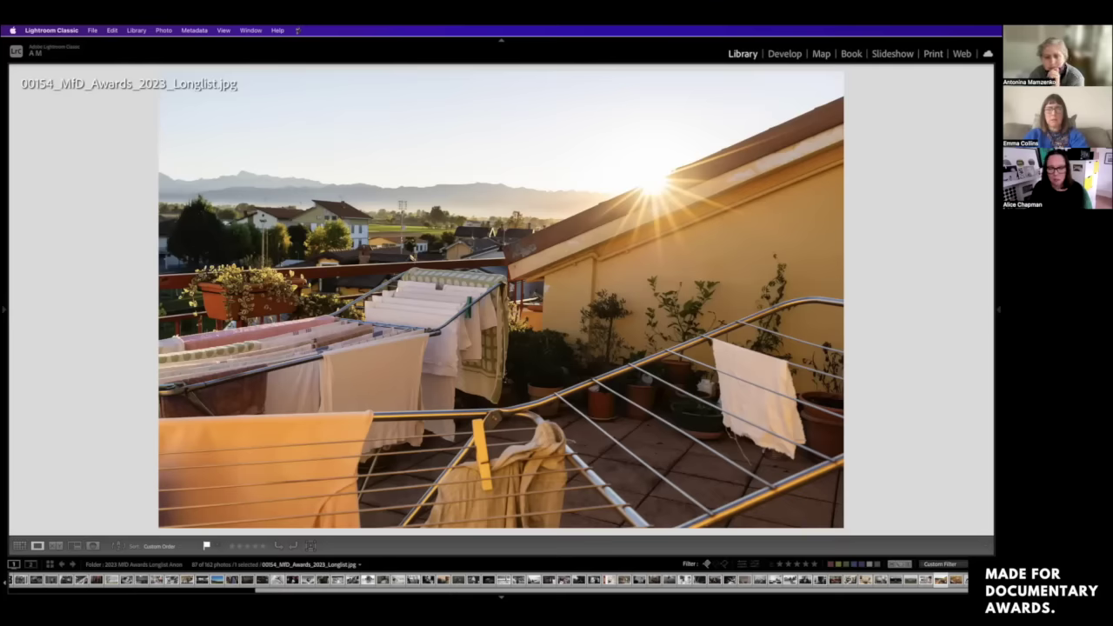
key("Right")
key("Left")
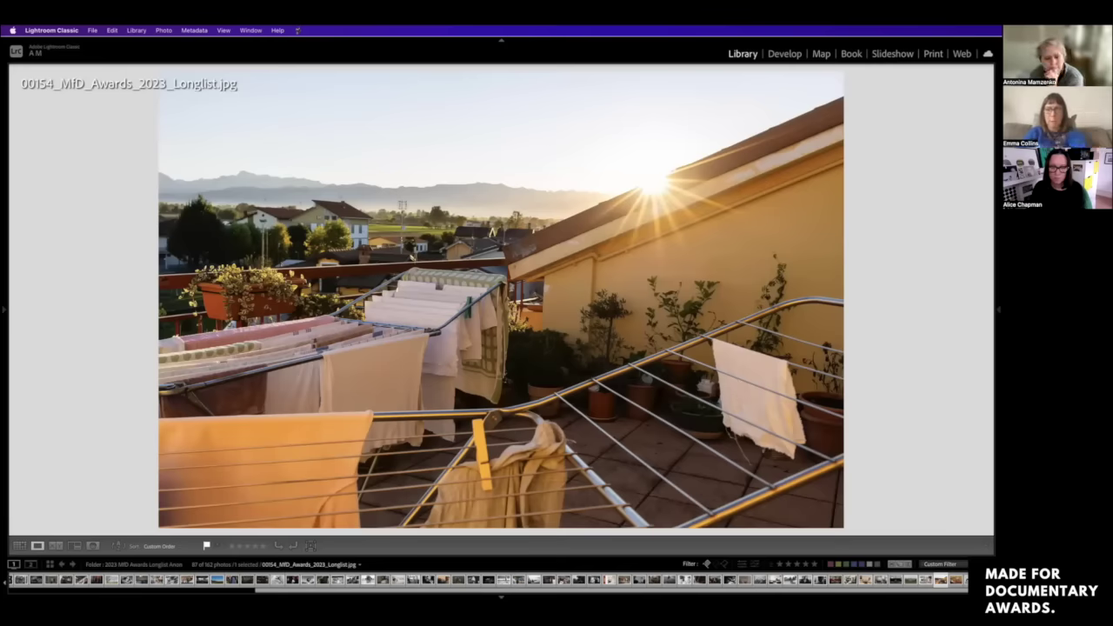
key("Right")
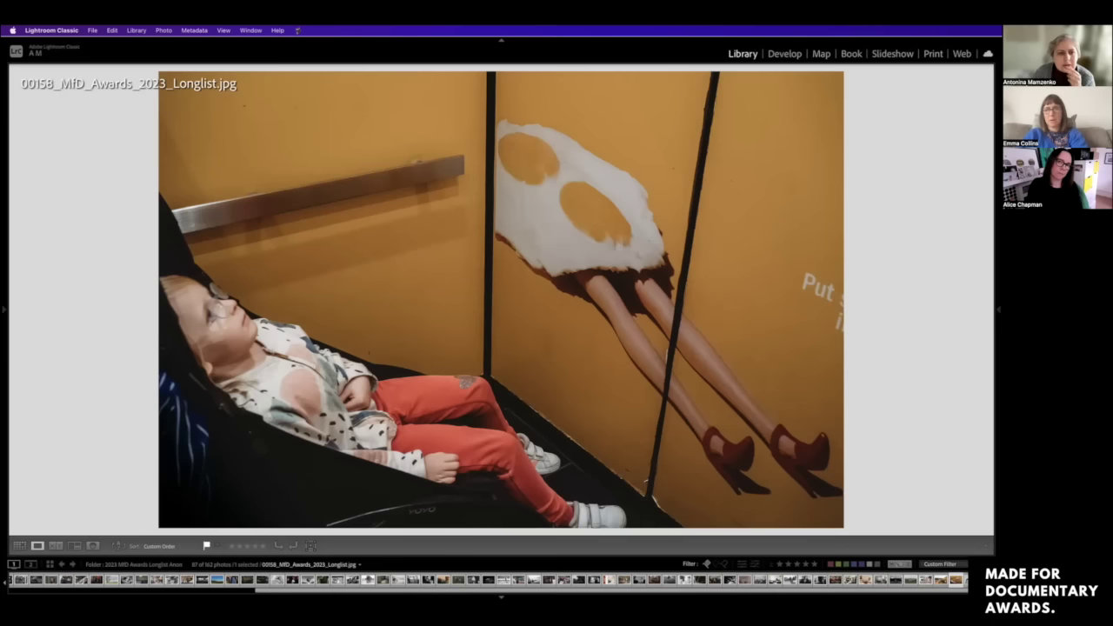
key("Right")
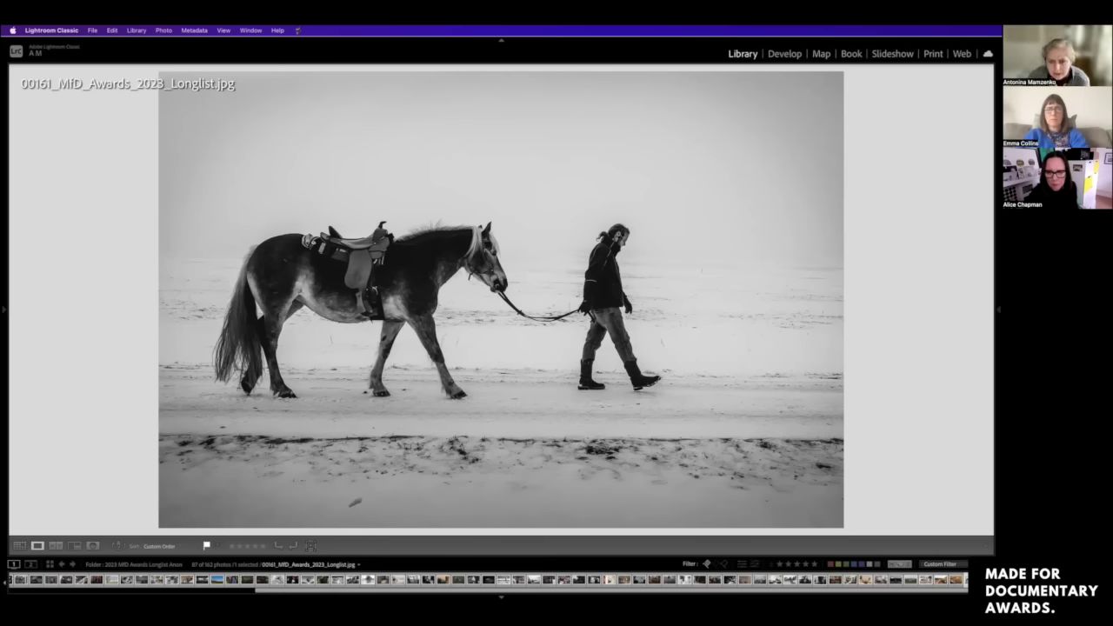
left_click(618, 233)
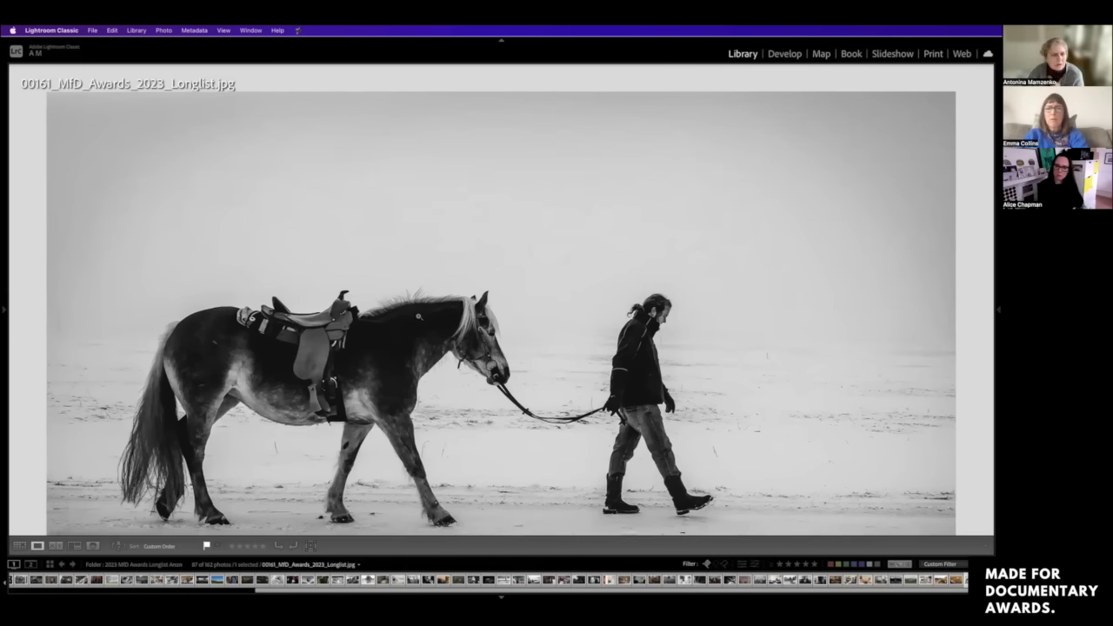
left_click(356, 480)
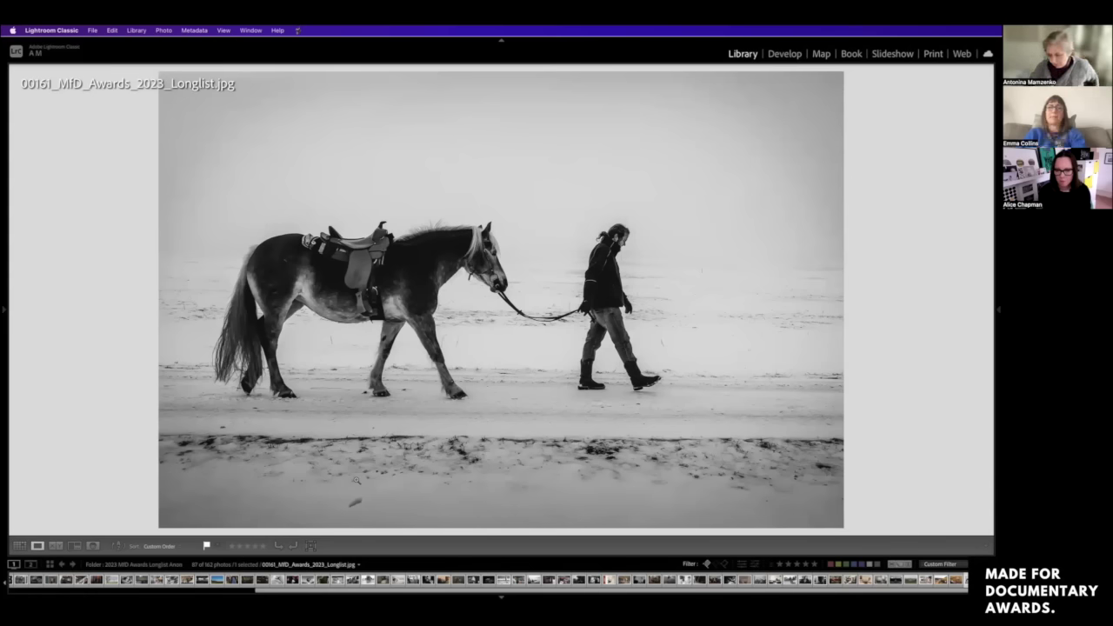
key("Right")
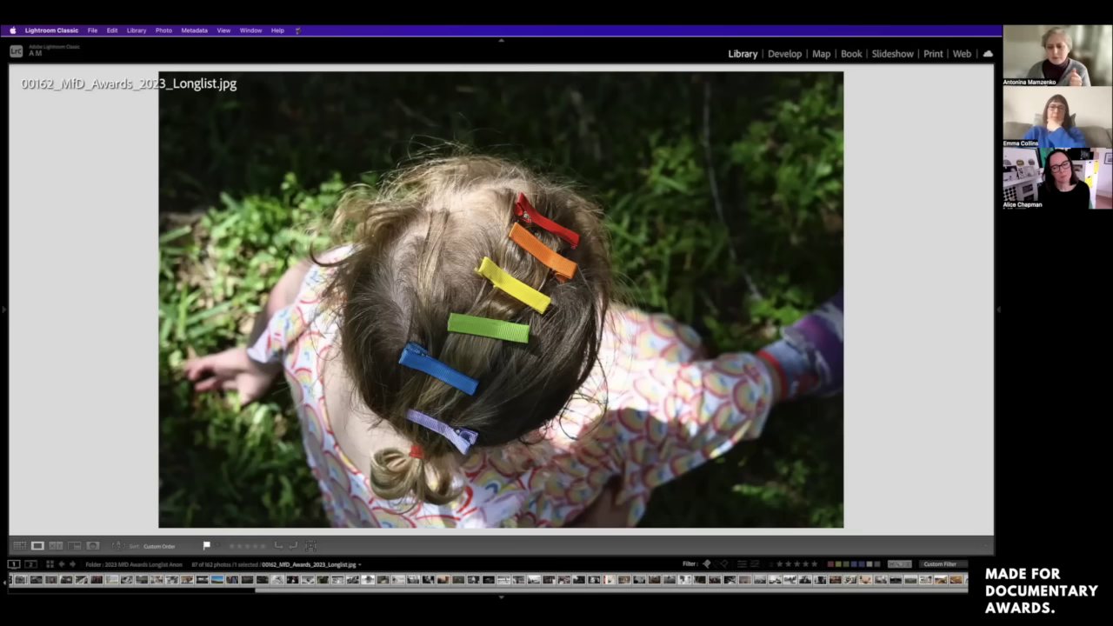
Step: Filter the flagged photos to one star and higher and display them as a grid
left_click(779, 564)
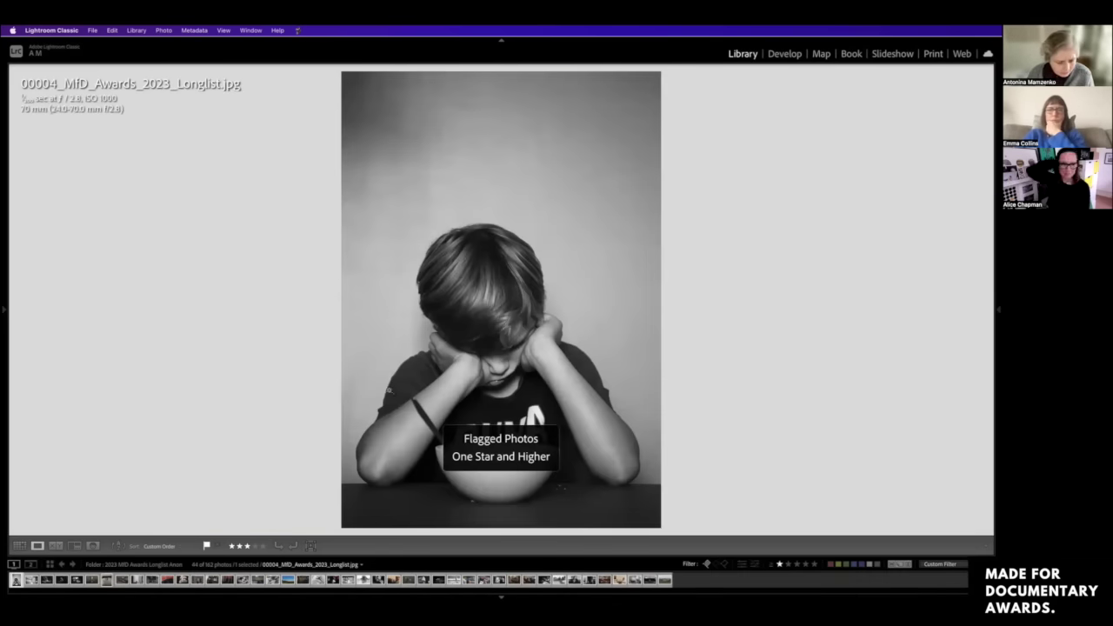
left_click(18, 546)
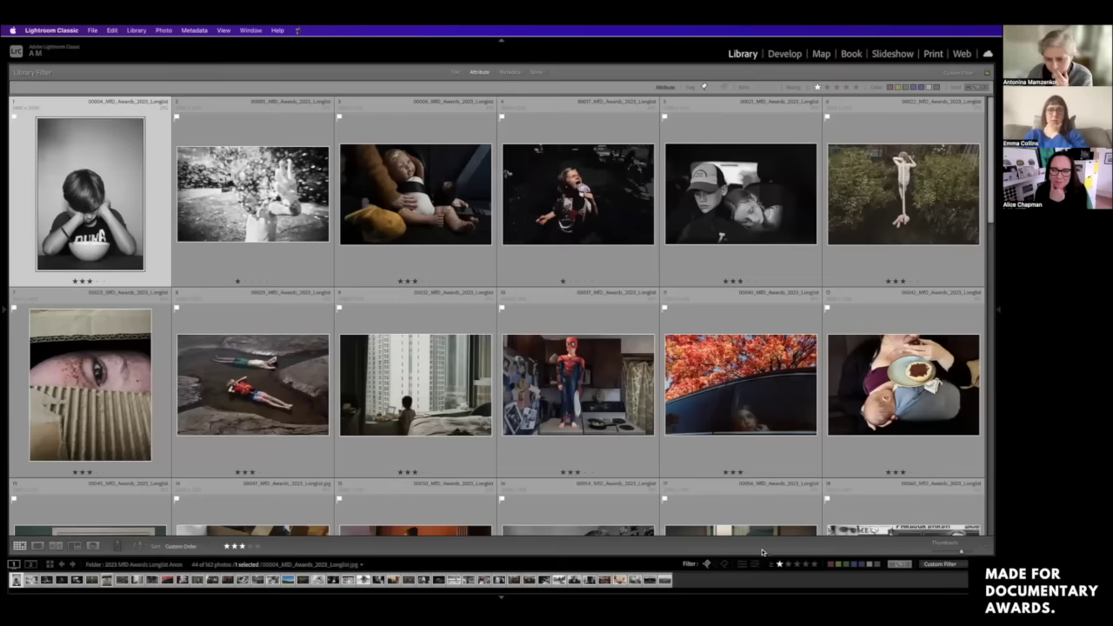
Step: Compare the sets rated two and three stars and higher, and limit the grid to photos rated exactly one star
left_click(788, 565)
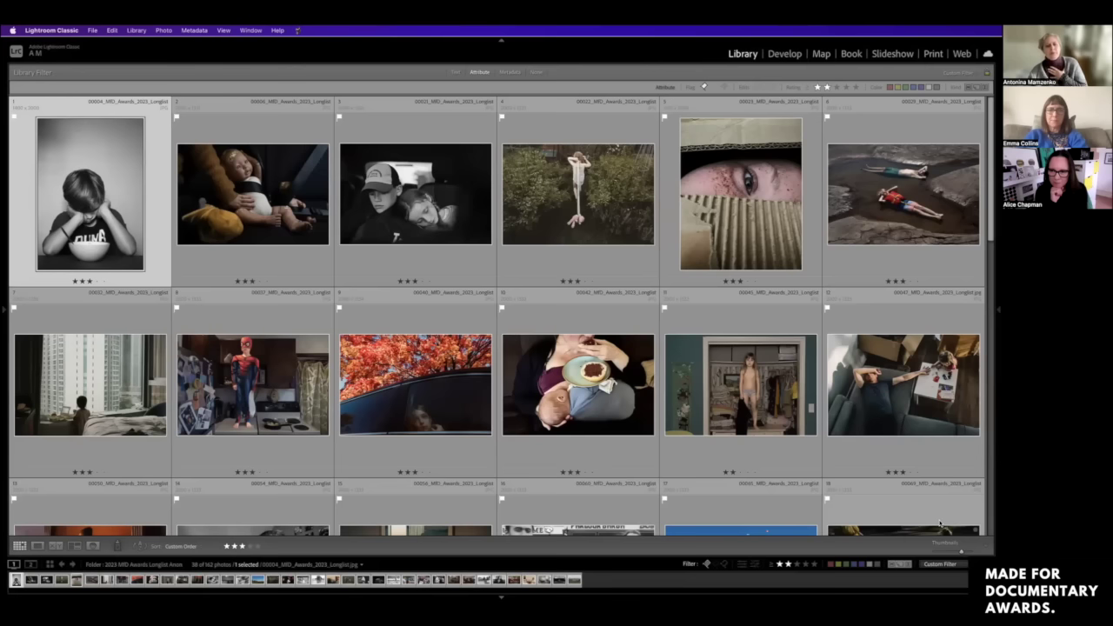
left_click(794, 565)
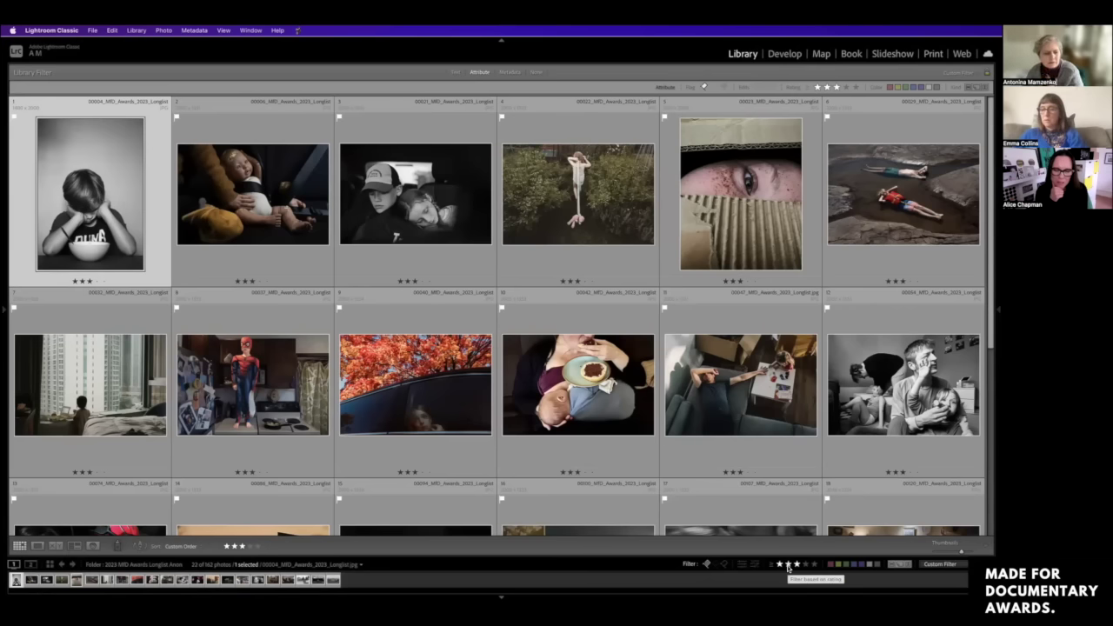
left_click(788, 565)
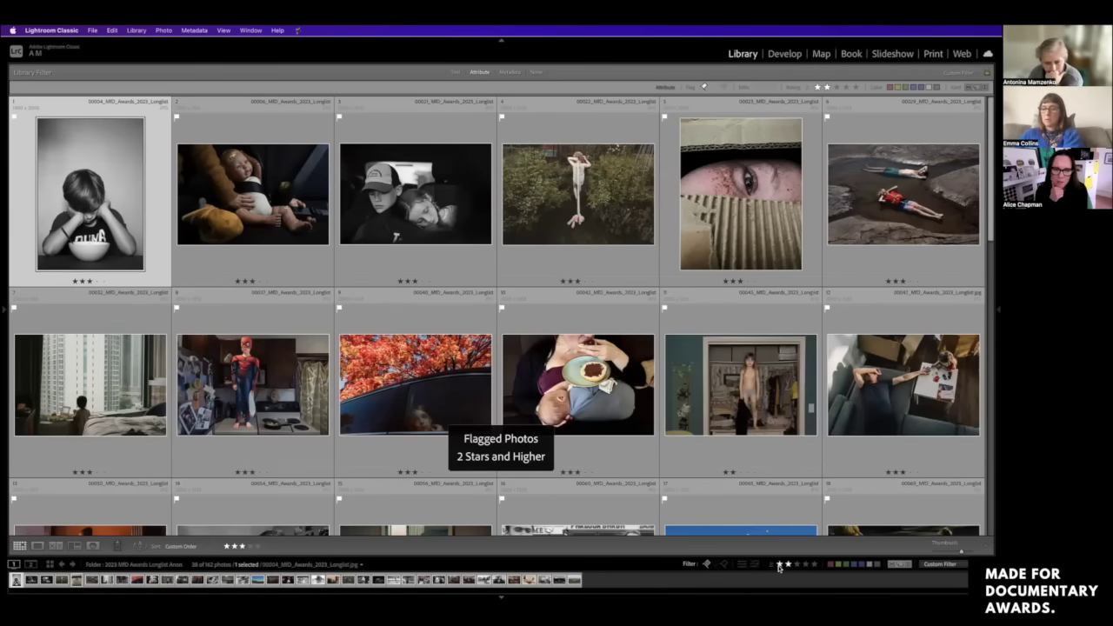
left_click(779, 566)
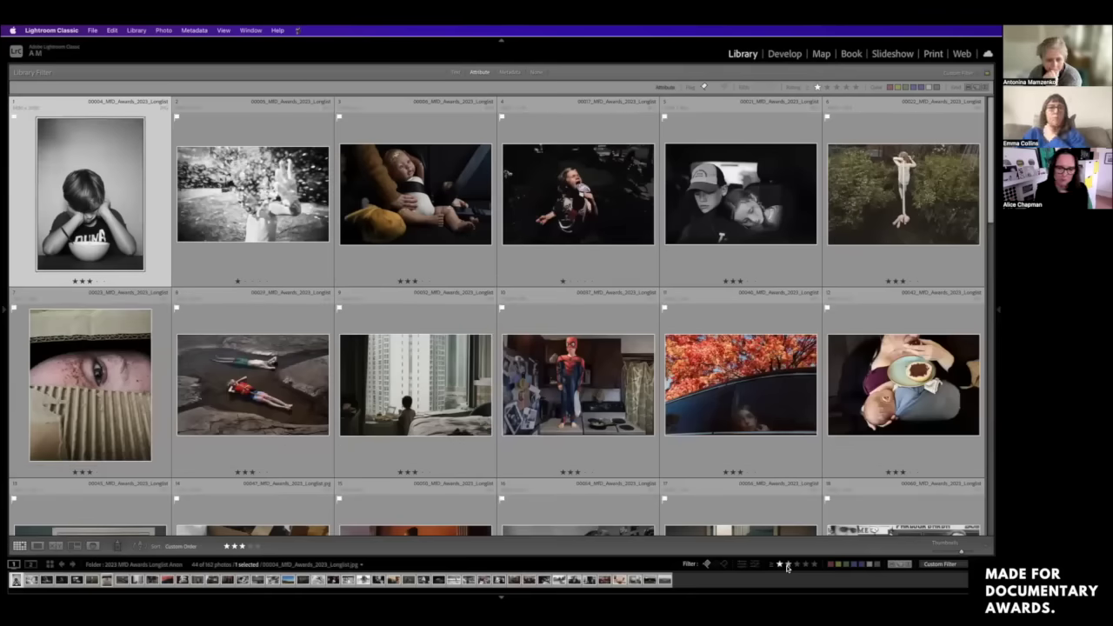
left_click(787, 566)
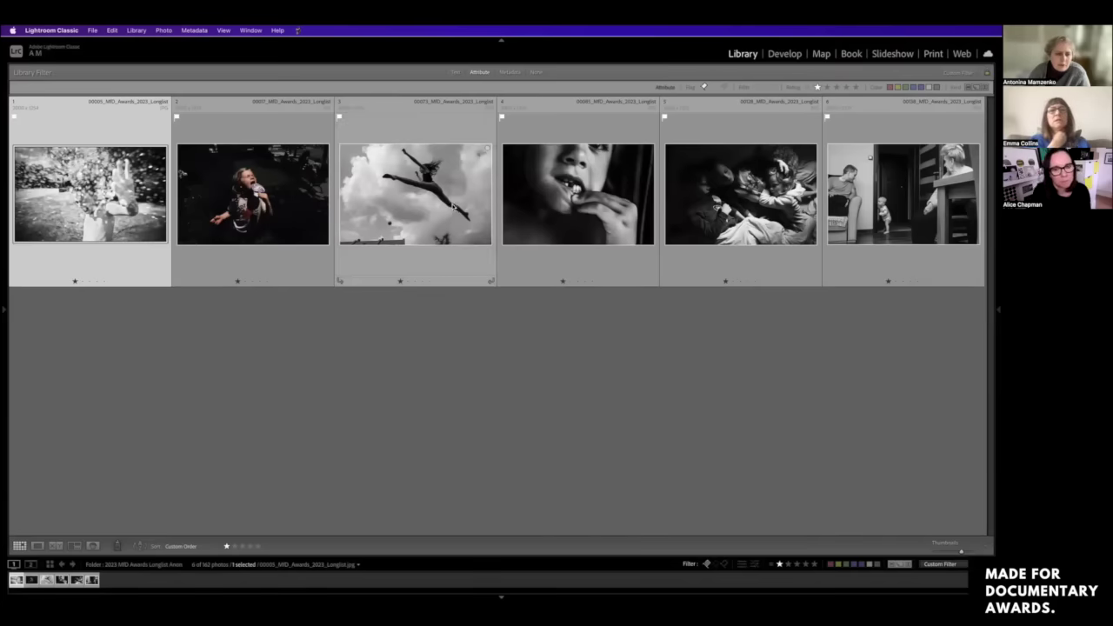
Step: Change the rating of photo 00017, the child singing on a dark background, to two stars
left_click(233, 198)
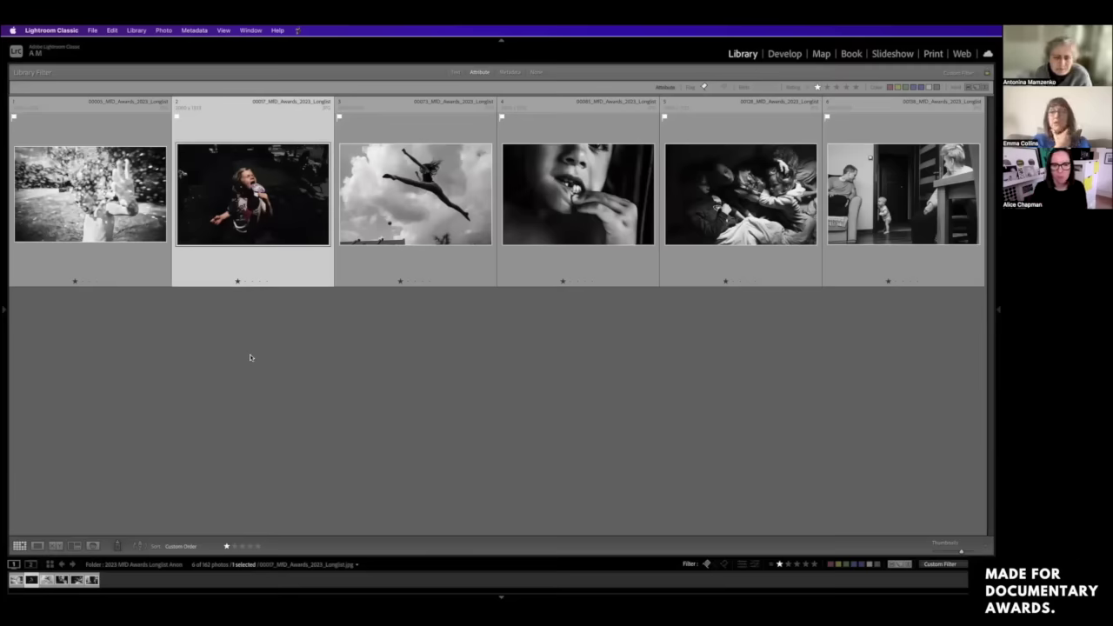
key("0")
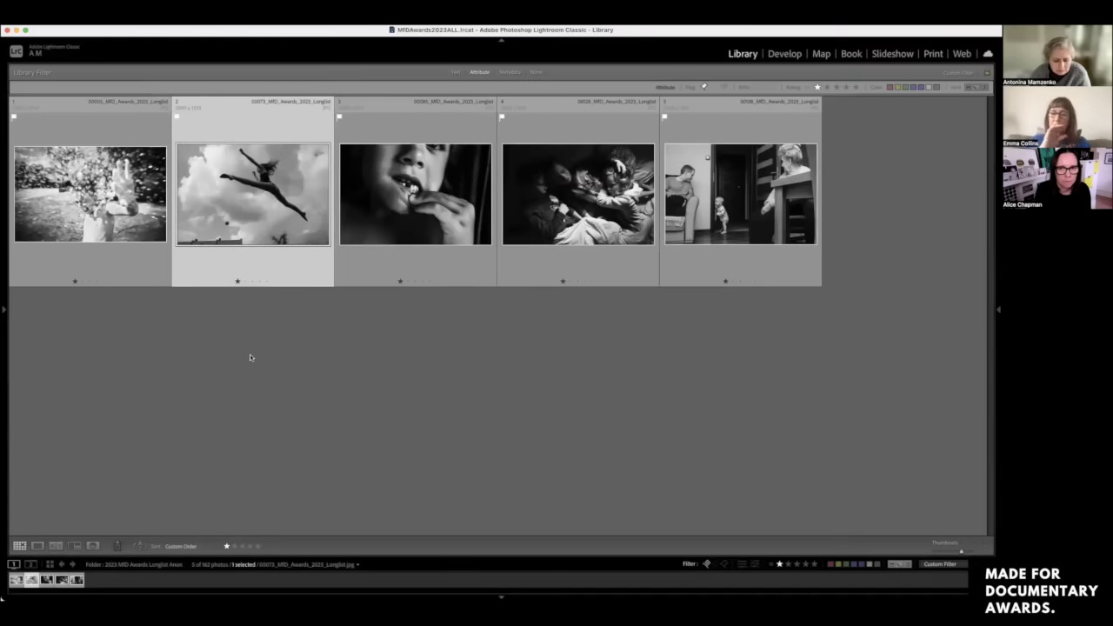
key("super+z")
key("2")
key("1")
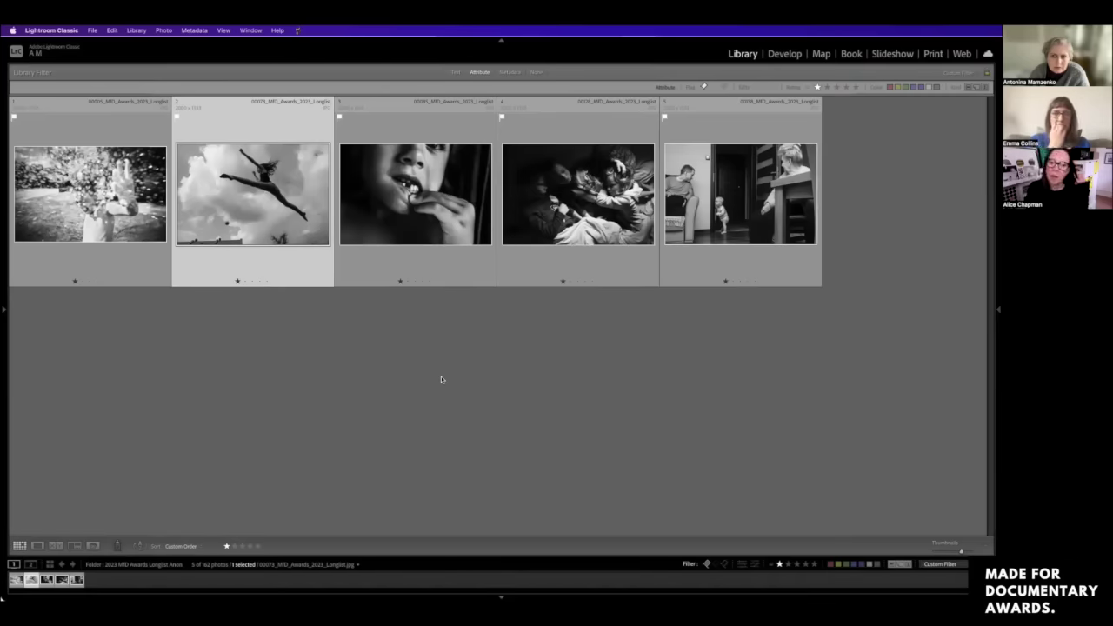
Step: Show only the two-star photos as smaller thumbnails and set photo 00137, the woman carrying a child on her back, to one star
left_click(787, 565)
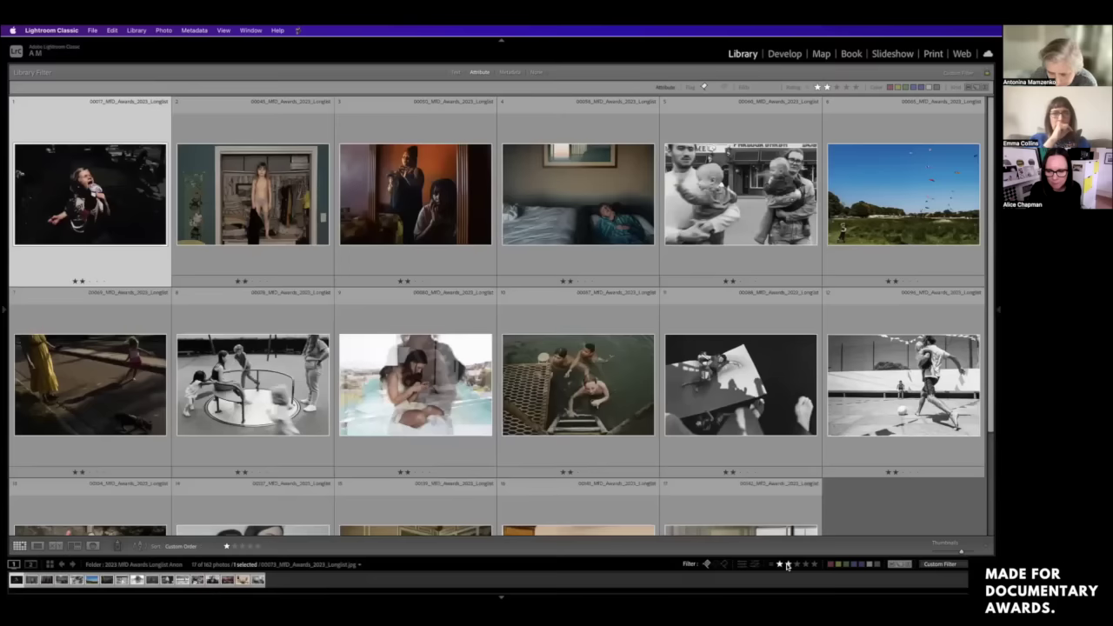
left_click_drag(963, 553, 955, 553)
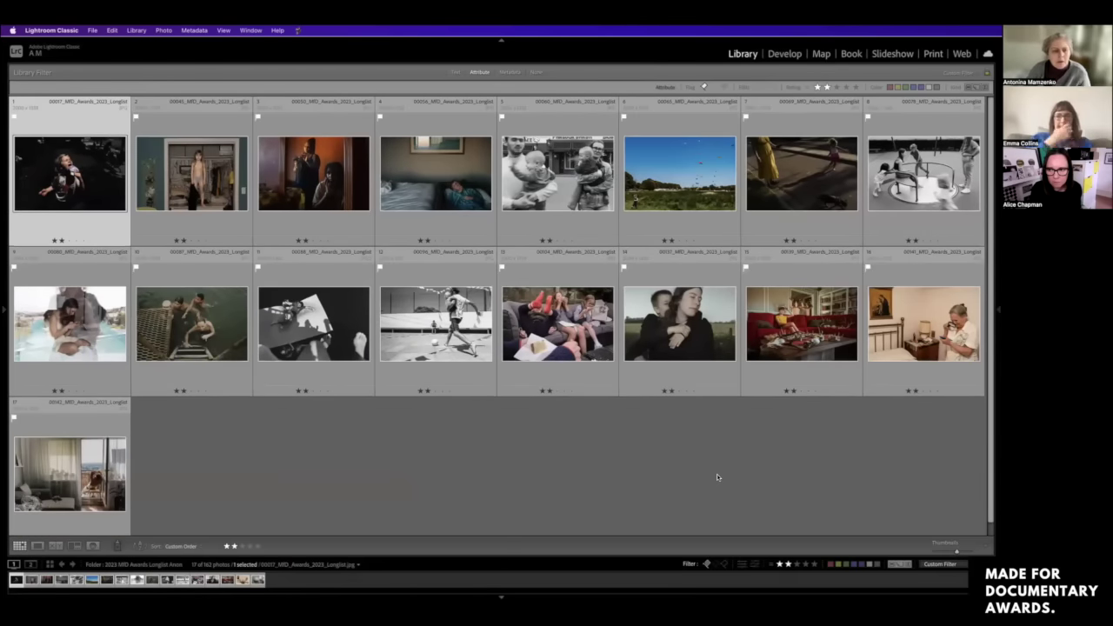
left_click(687, 323)
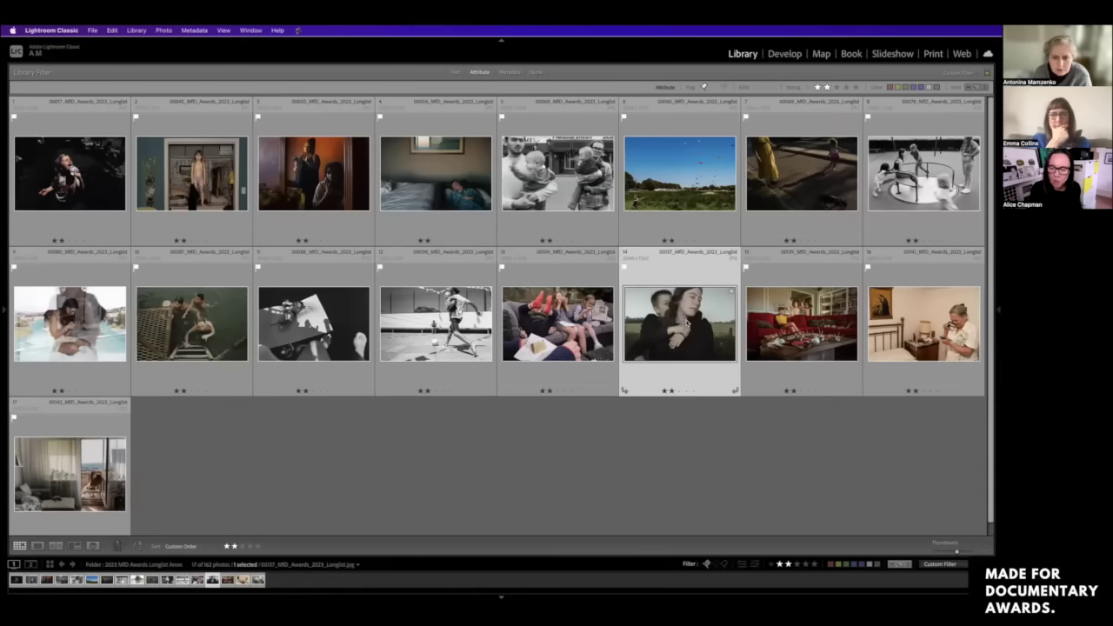
key("1")
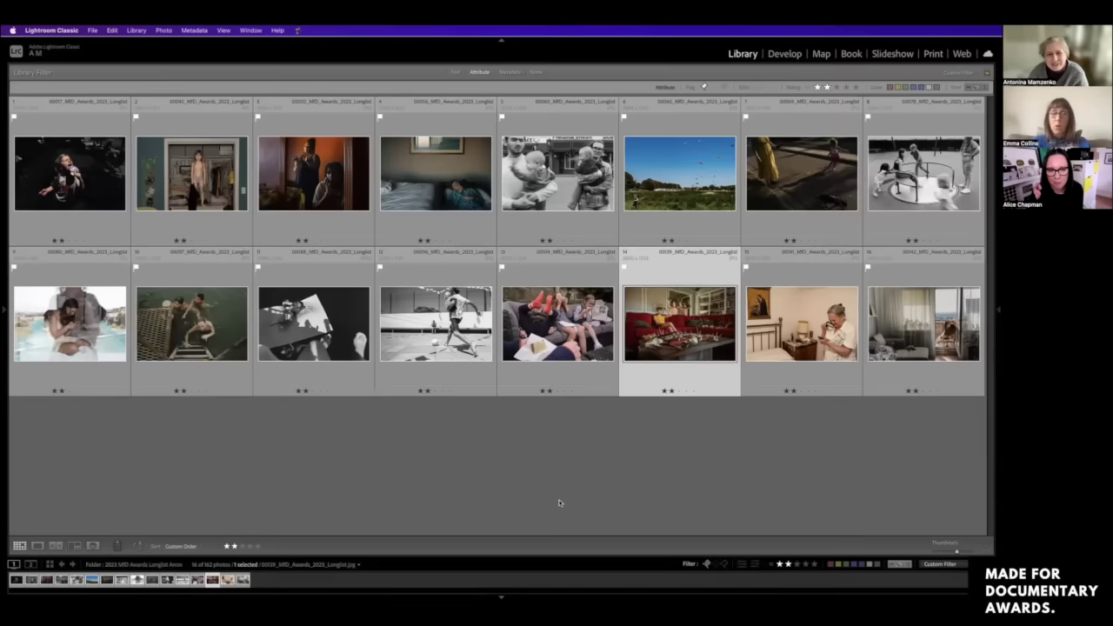
Step: Compare the flagged photos rated three stars and higher with those rated two stars and higher, showing the latter as smaller thumbnails
left_click(772, 567)
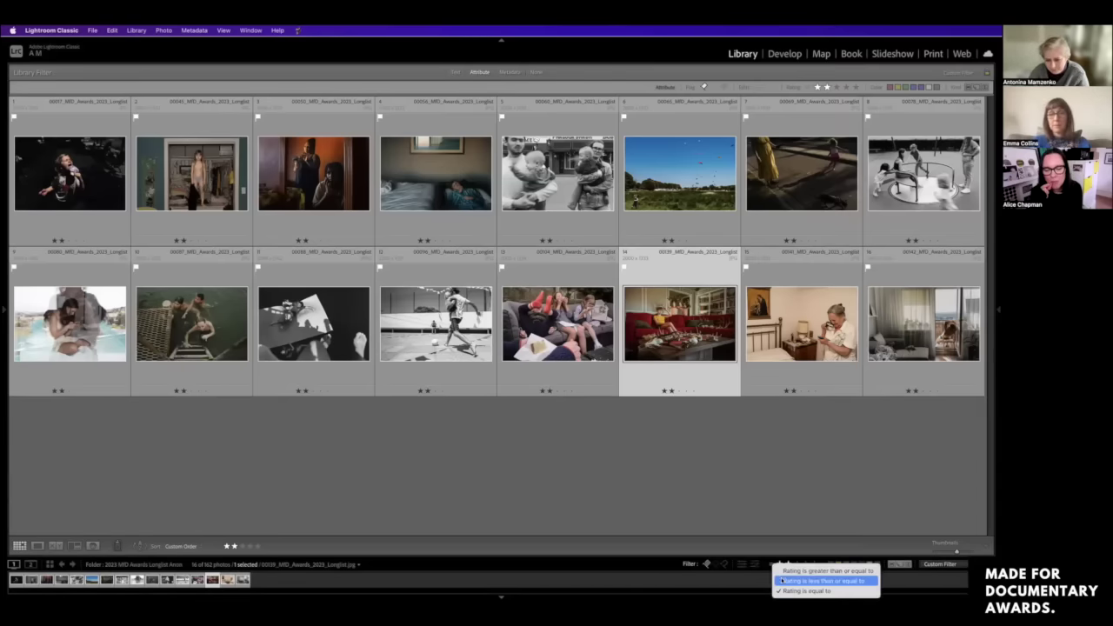
left_click(798, 570)
left_click(798, 566)
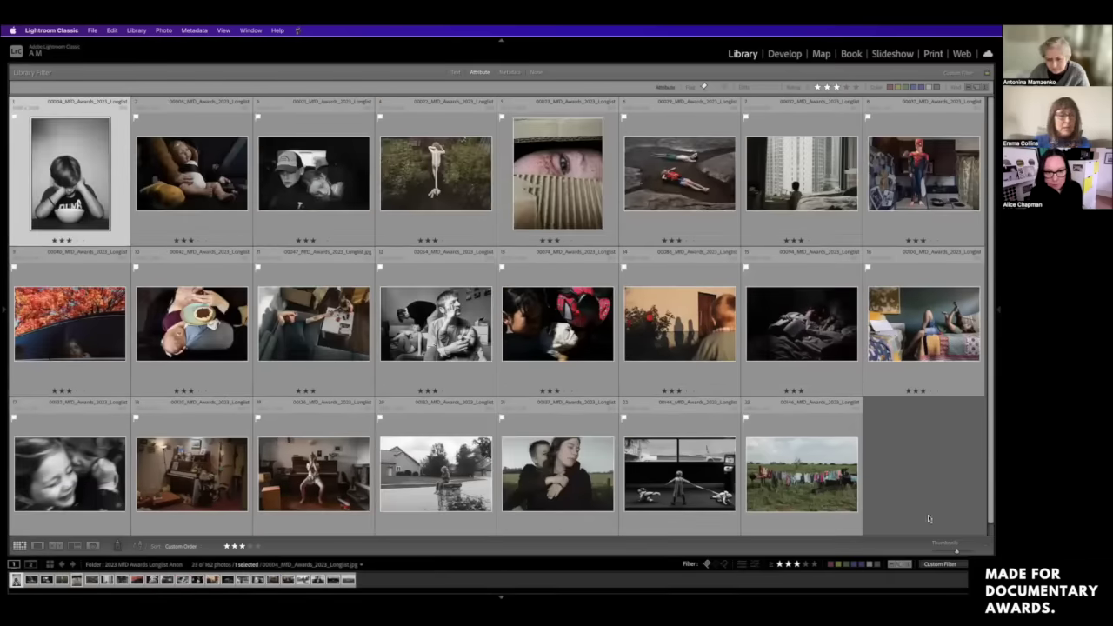
left_click_drag(955, 552, 953, 553)
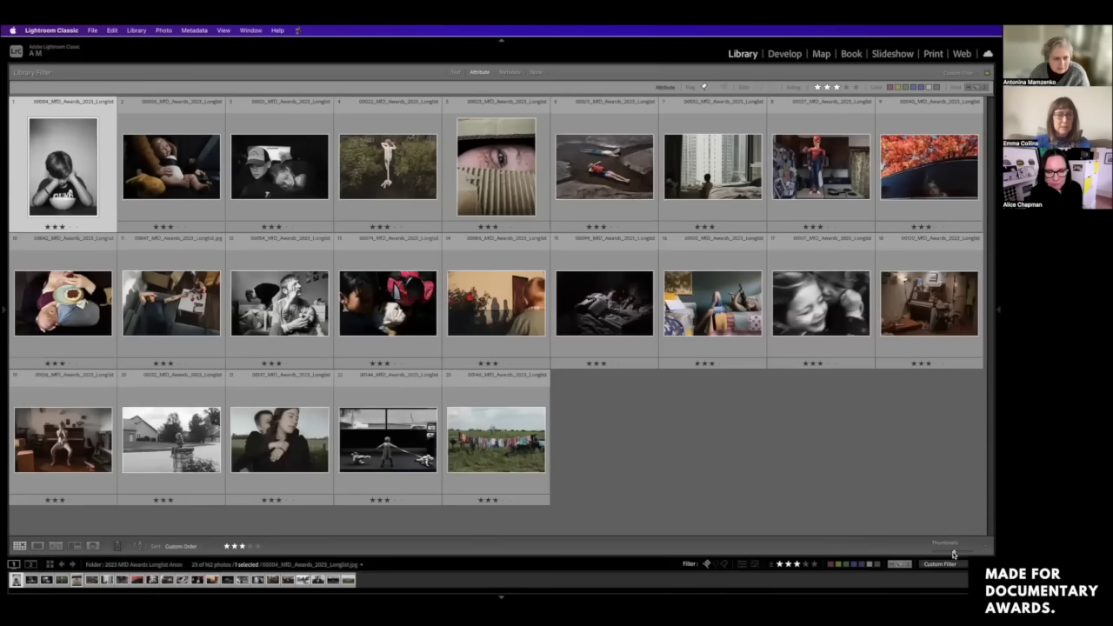
left_click(788, 565)
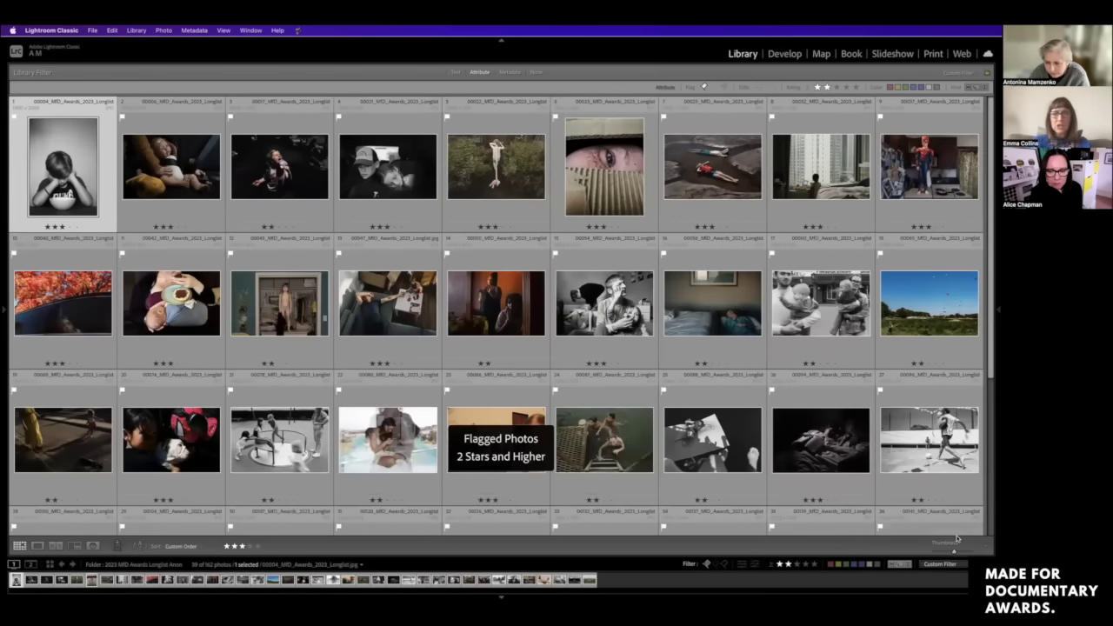
left_click_drag(953, 553, 951, 554)
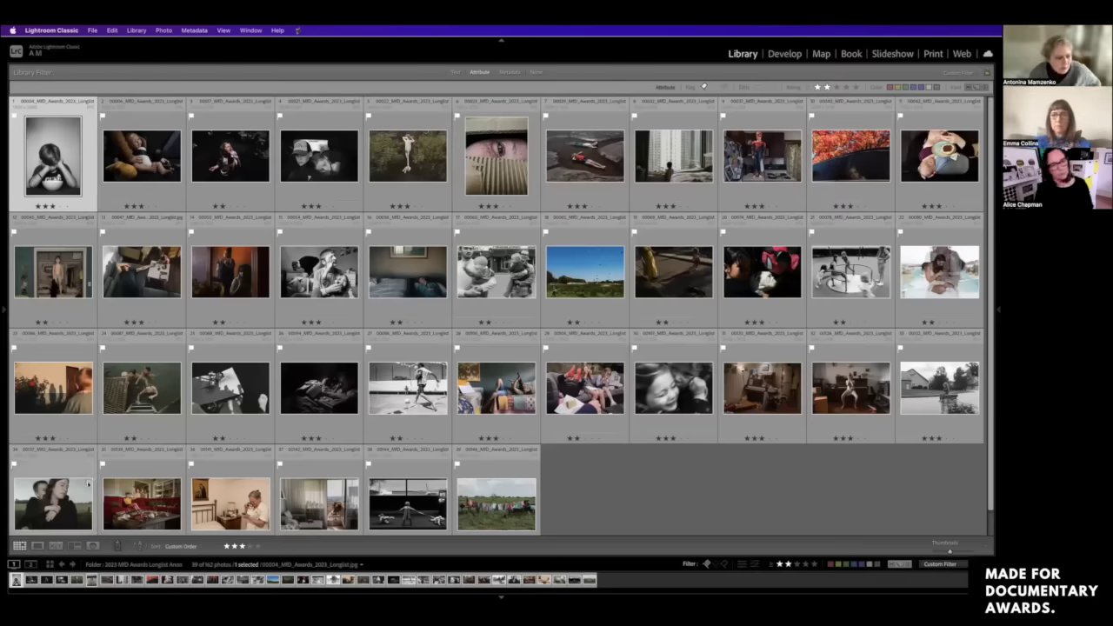
Step: Change photo 00137, the woman with a child behind her in a field, to two stars, keeping eleven thumbnails per row
scroll(64, 493, "down", 1)
key("2")
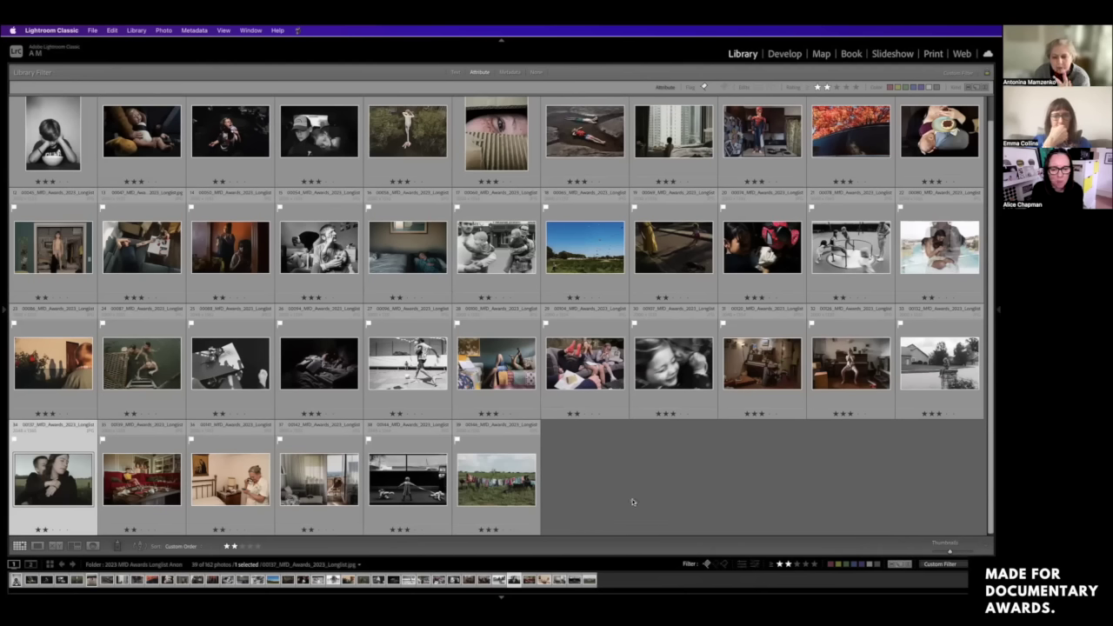
left_click(951, 553)
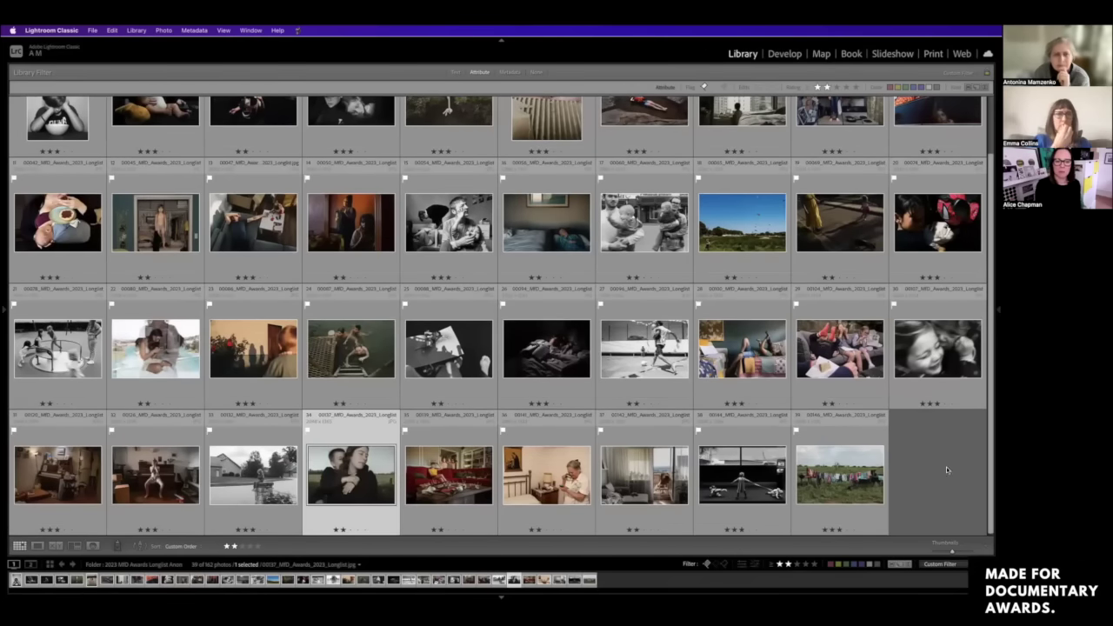
scroll(921, 487, "up", 1)
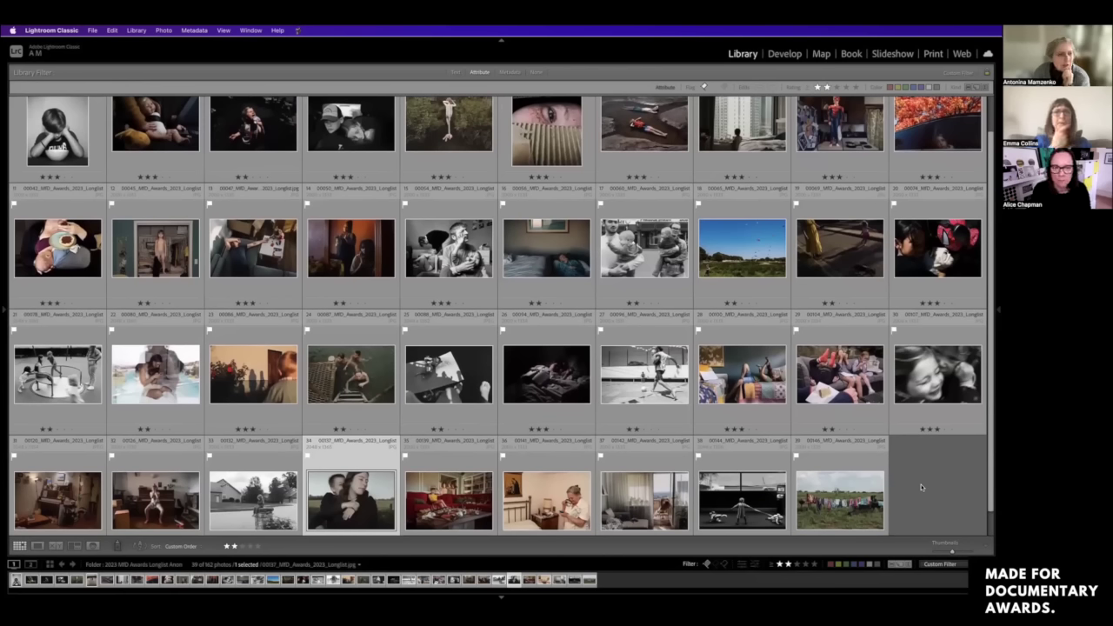
left_click(952, 553)
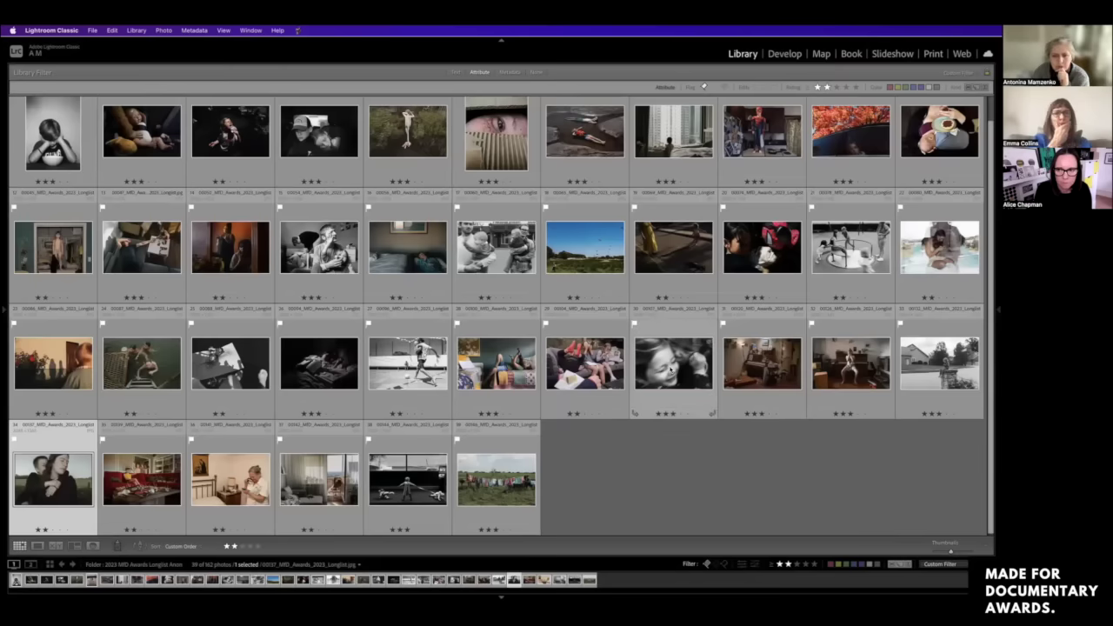
Step: Reorder the grid so the black-and-white laughing child comes second and the woman with a child in a field comes third
key("shift+Tab")
key("shift+Tab")
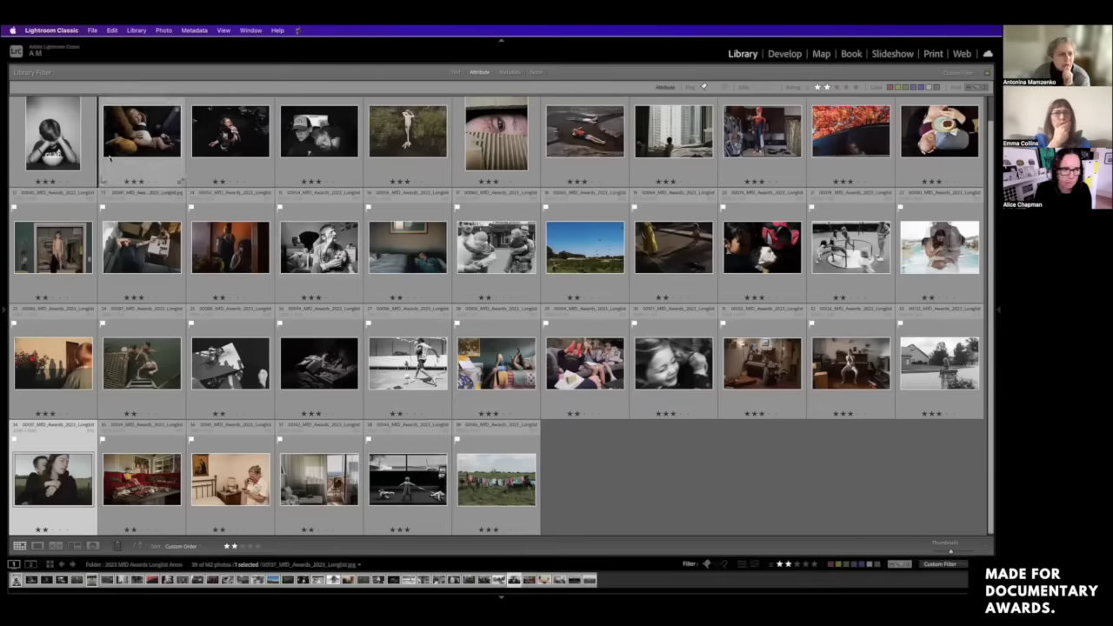
key("shift+Tab")
key("shift+Tab")
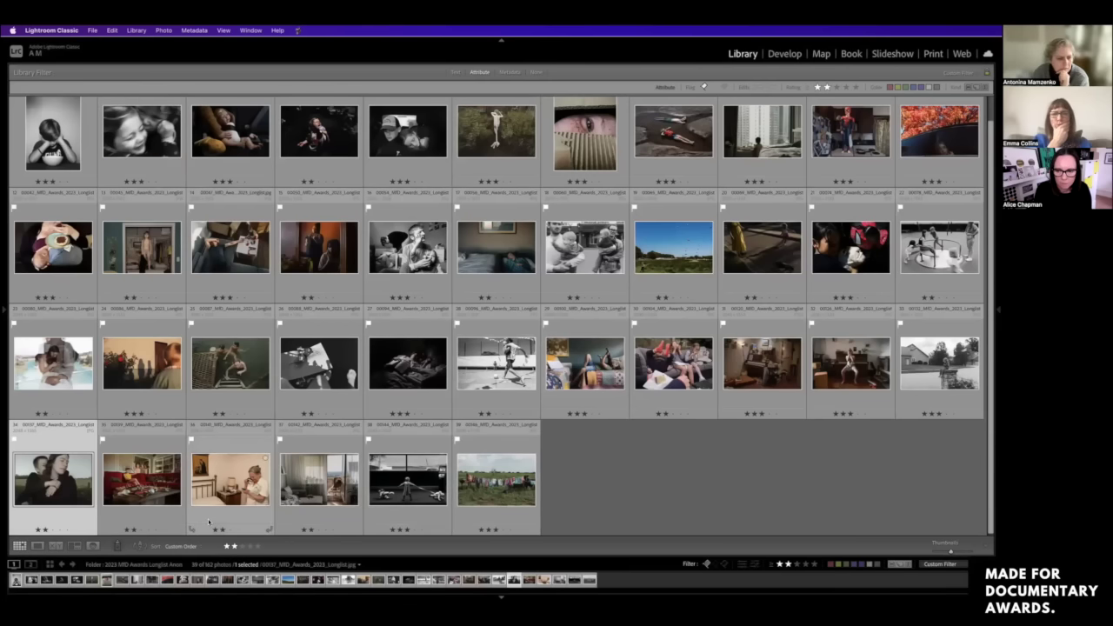
key("shift+Tab")
left_click_drag(154, 284, 182, 152)
key("shift+Tab")
scroll(233, 422, "down", 1)
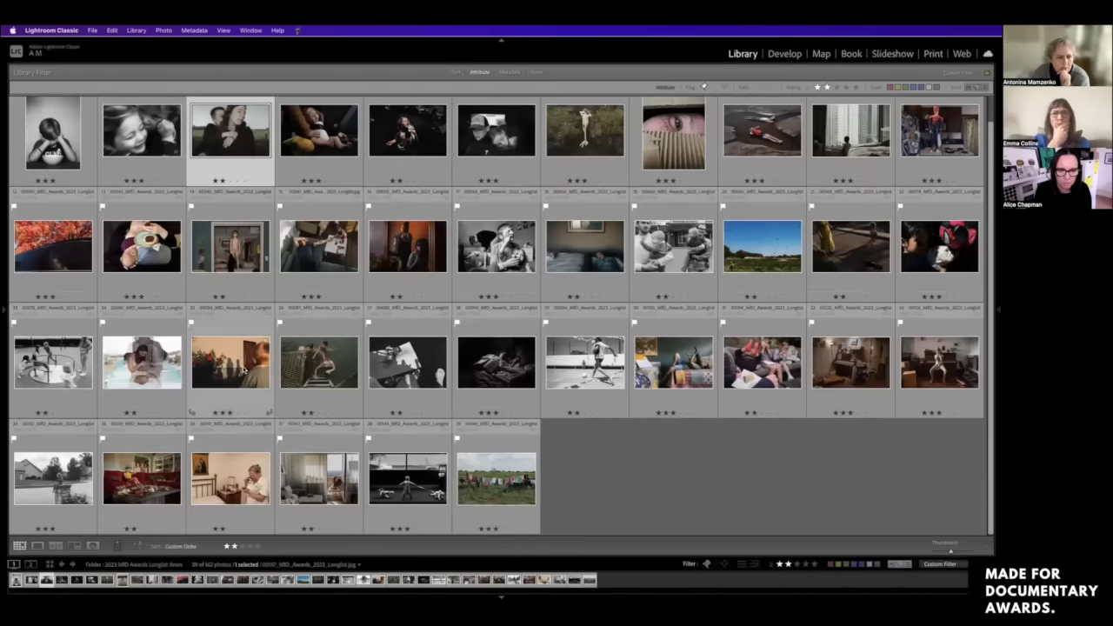
Step: Move the child facing shadows on an orange wall to fourth place and the dark black-and-white bed scene to fifth
key("shift+Tab")
left_click_drag(279, 153, 280, 154)
key("shift+Tab")
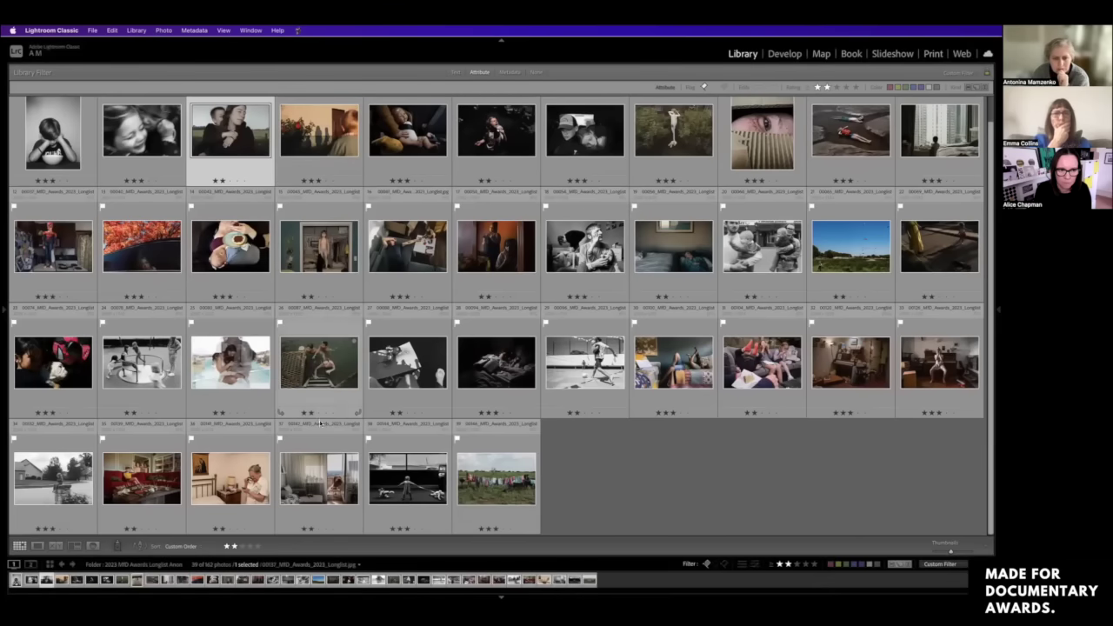
left_click_drag(493, 371, 407, 130)
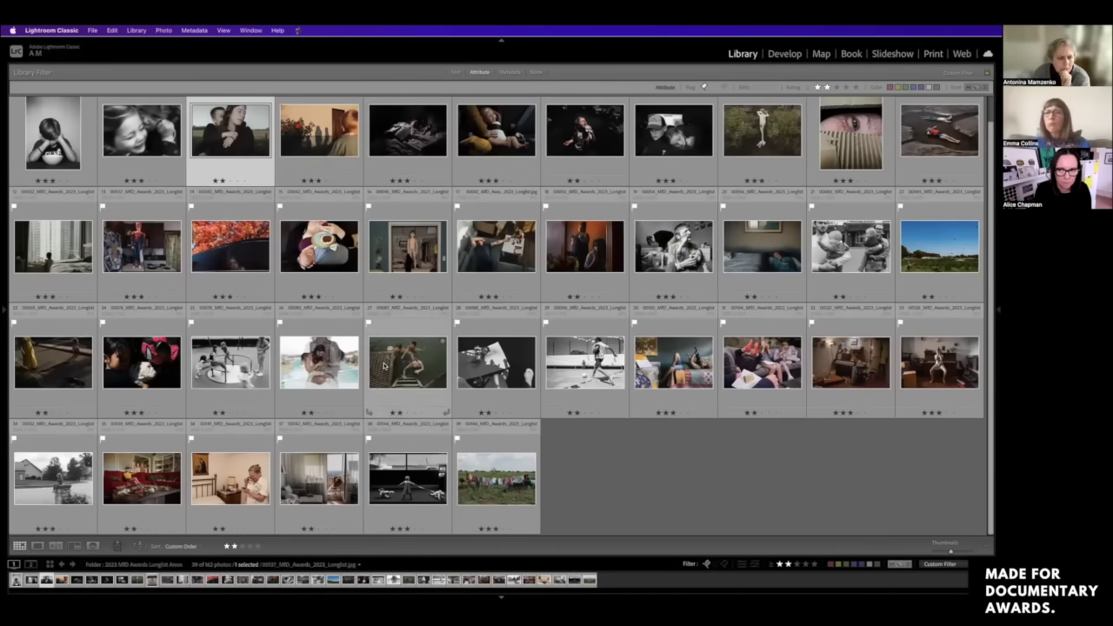
Step: Move the standing child in a Spider-Man costume to sixth place and the black-and-white bare-chested man to seventh
left_click_drag(153, 241, 462, 142)
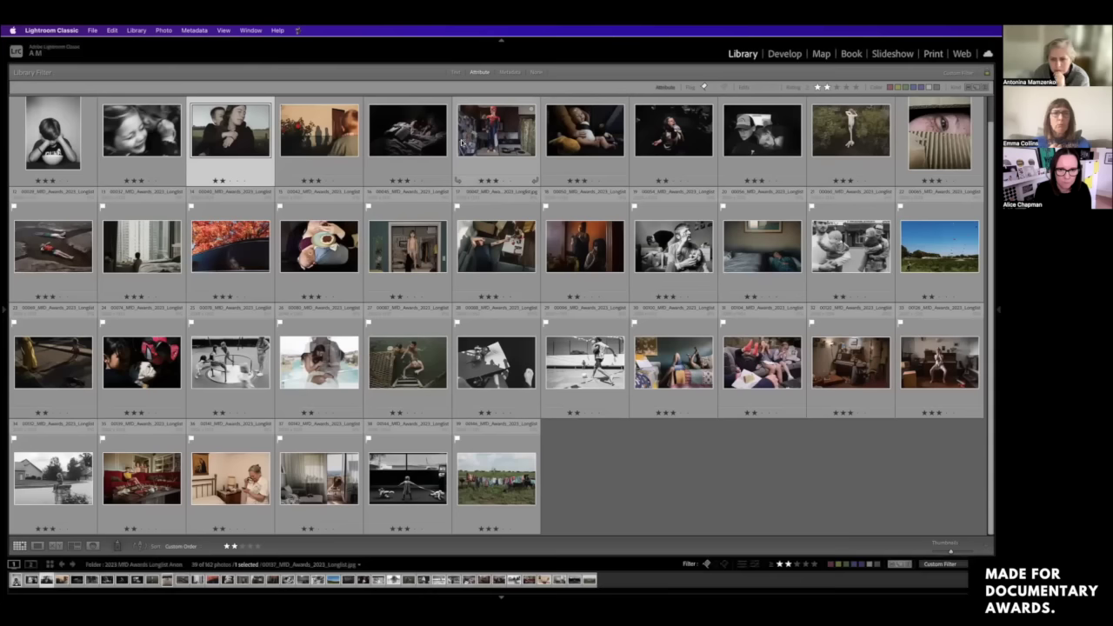
left_click_drag(492, 344, 565, 153)
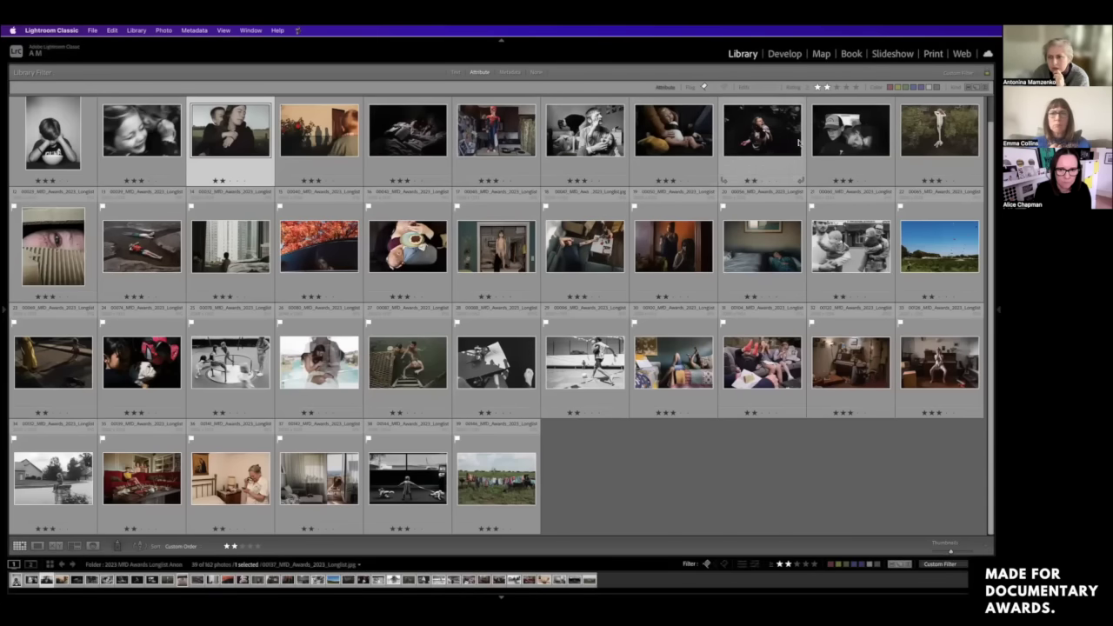
Step: Move the black-and-white portrait with the cap to eighth place and the children with a dog and Spider-Man mask to ninth
left_click_drag(839, 137, 659, 135)
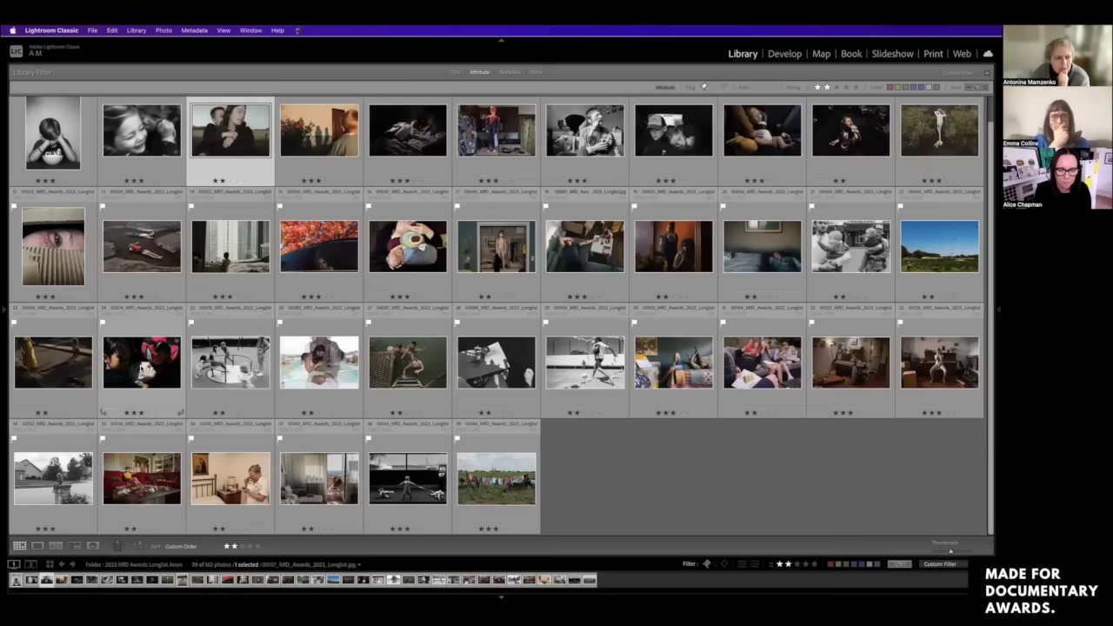
key("shift+Tab")
key("shift+Tab")
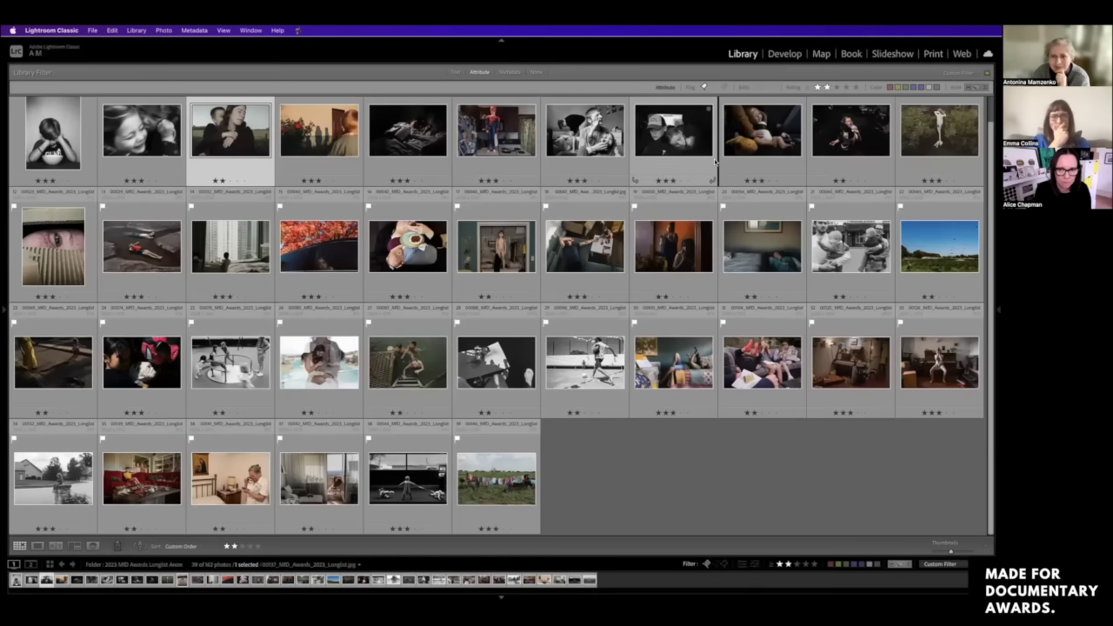
left_click_drag(715, 161, 715, 161)
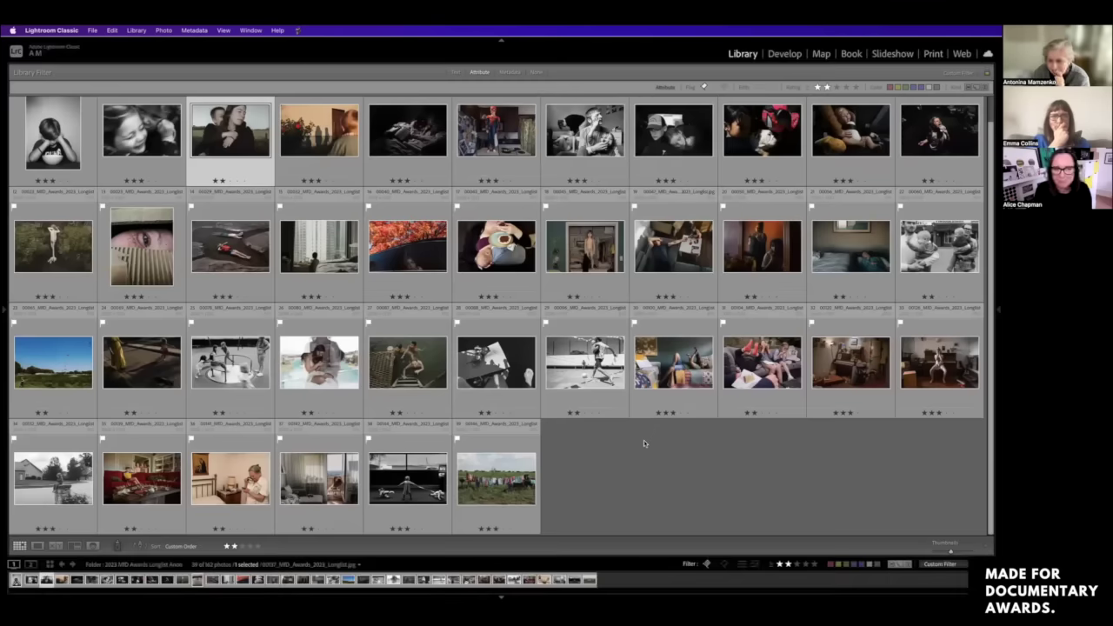
Step: Place the photo of the figure in front of the piano tenth in the grid and select it
left_click_drag(822, 217, 811, 148)
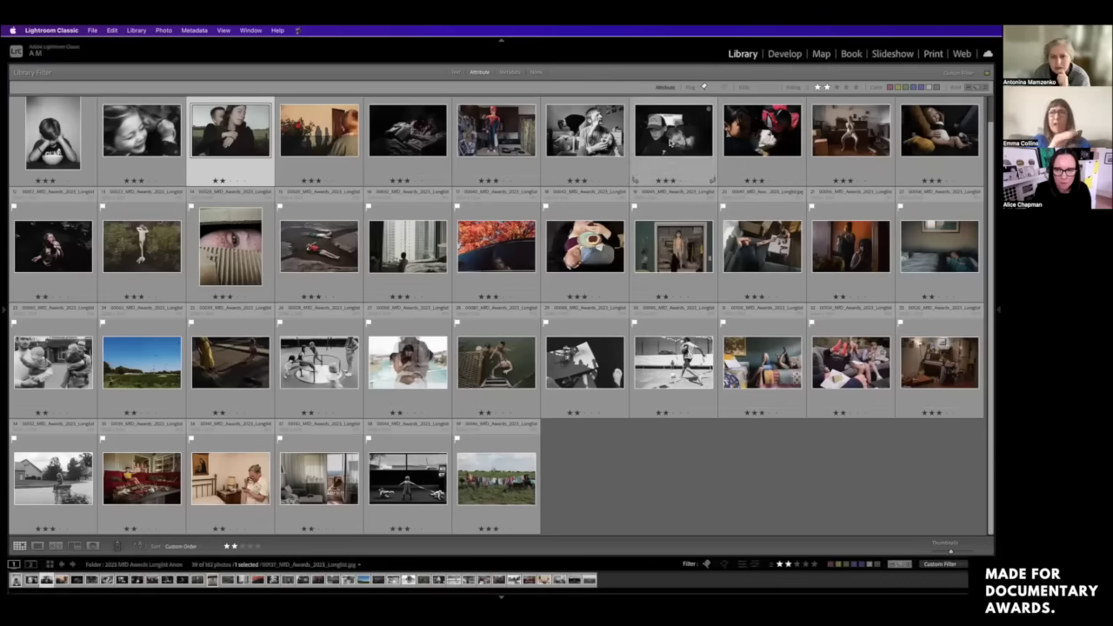
left_click(669, 141)
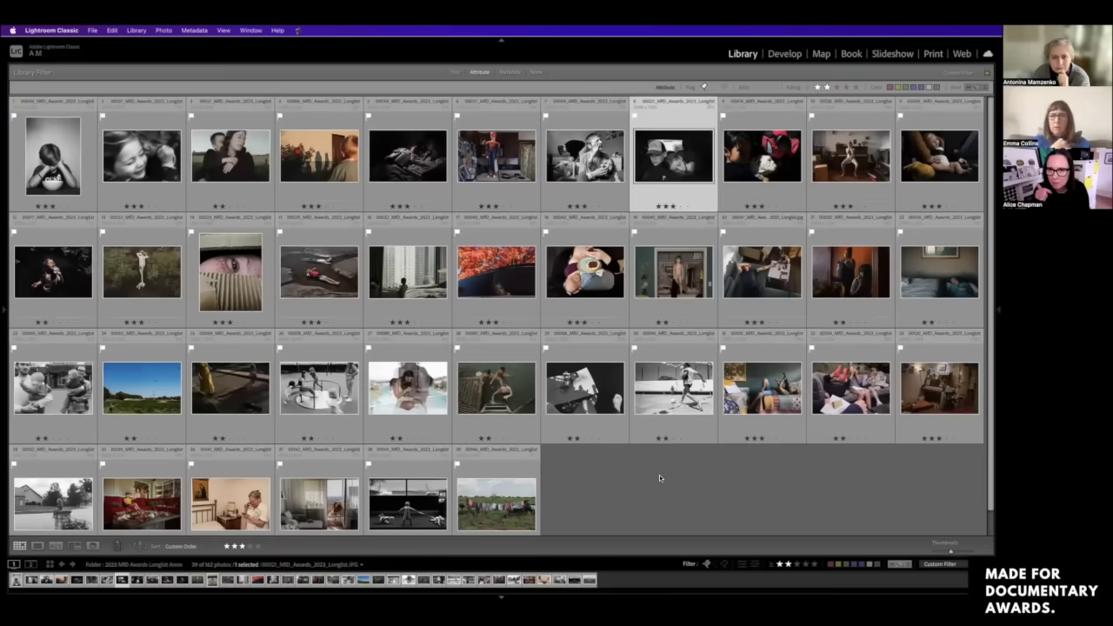
scroll(644, 478, "down", 1)
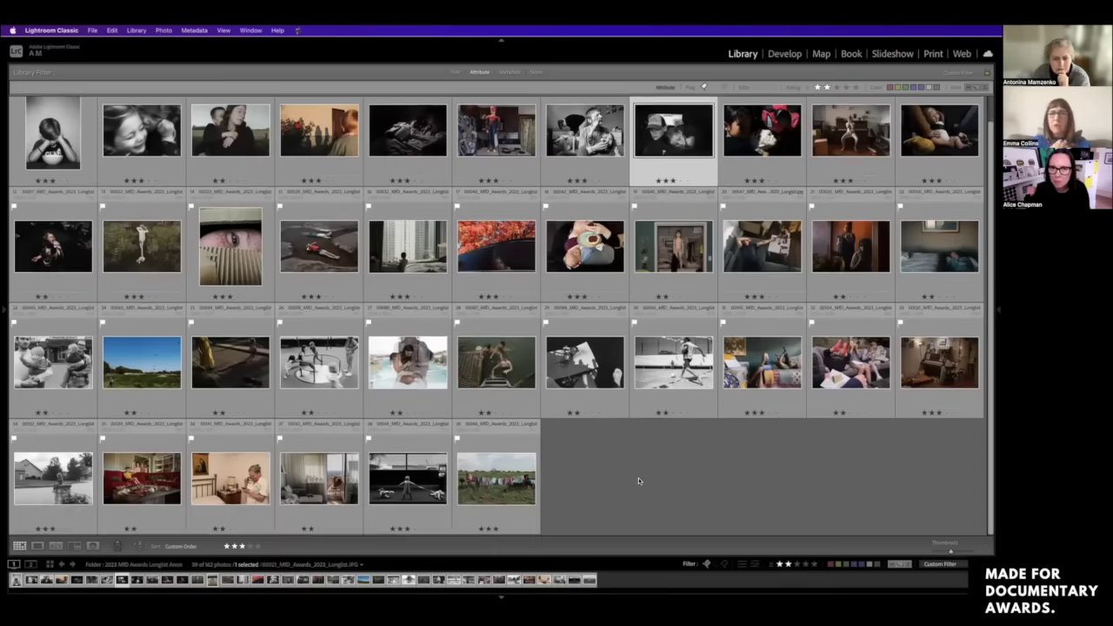
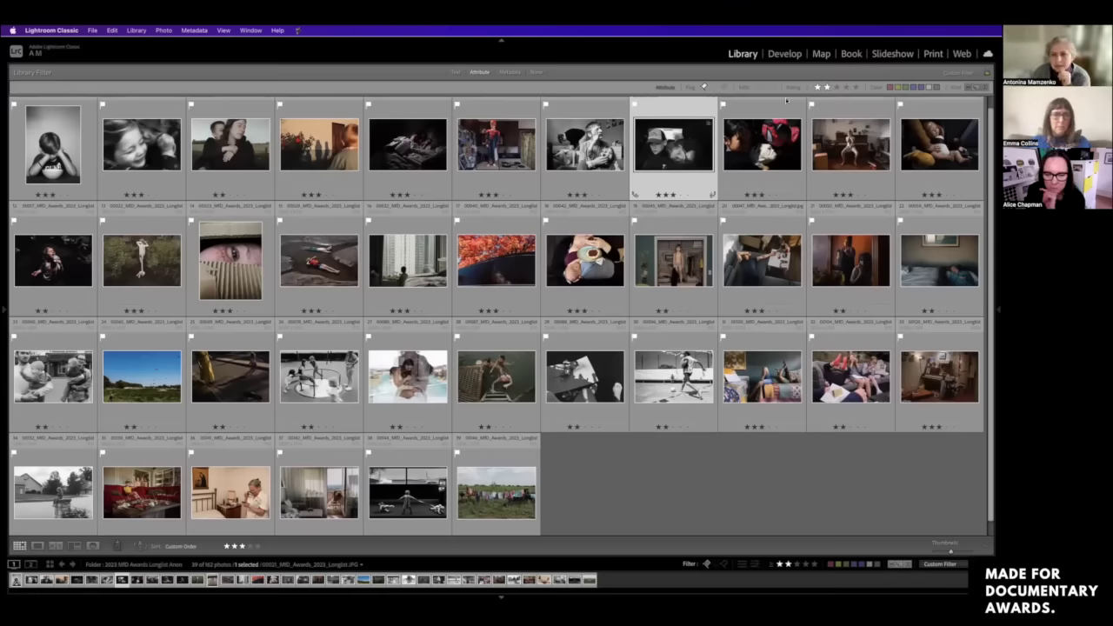
left_click(859, 154)
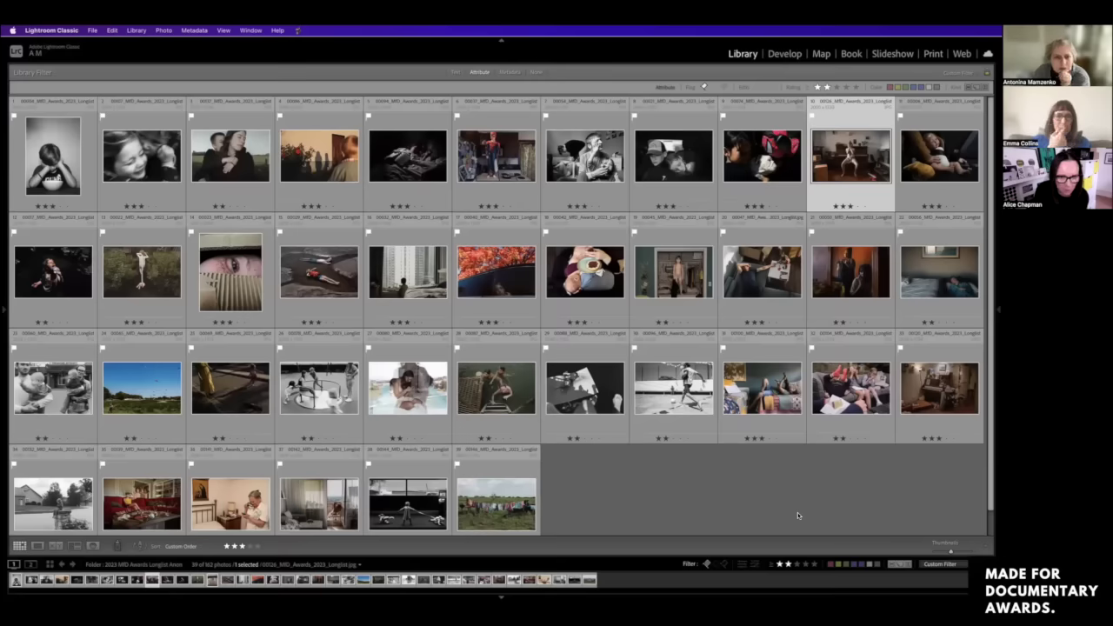
Step: Move the black-and-white photo 00144, the child with outstretched arms between two dogs, to eleventh place
key("shift+Tab")
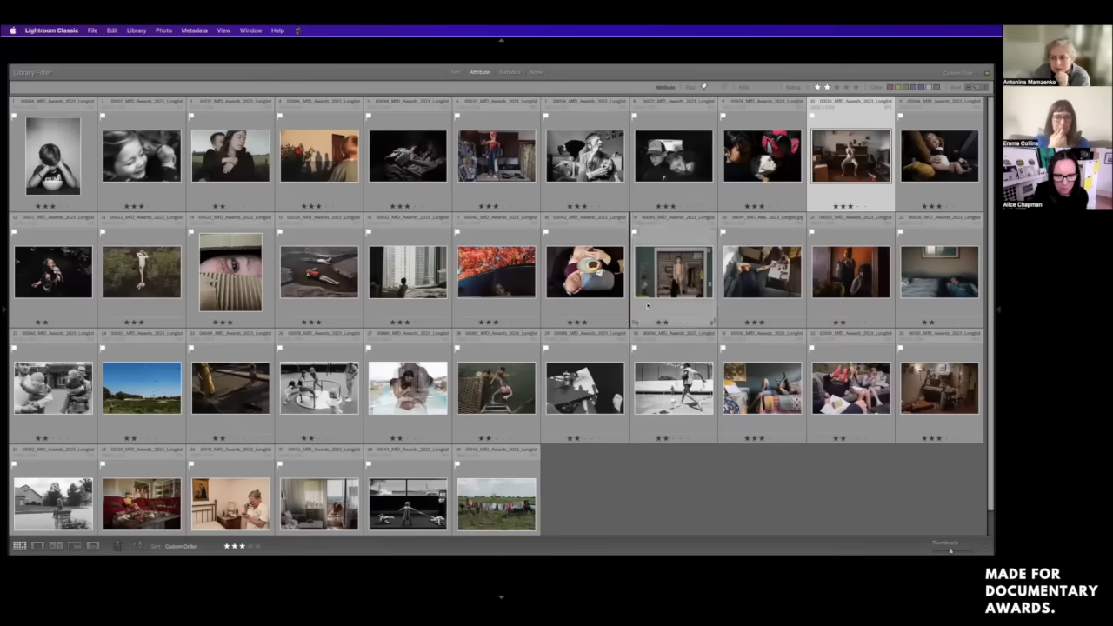
key("shift+Tab")
key("shift+Tab")
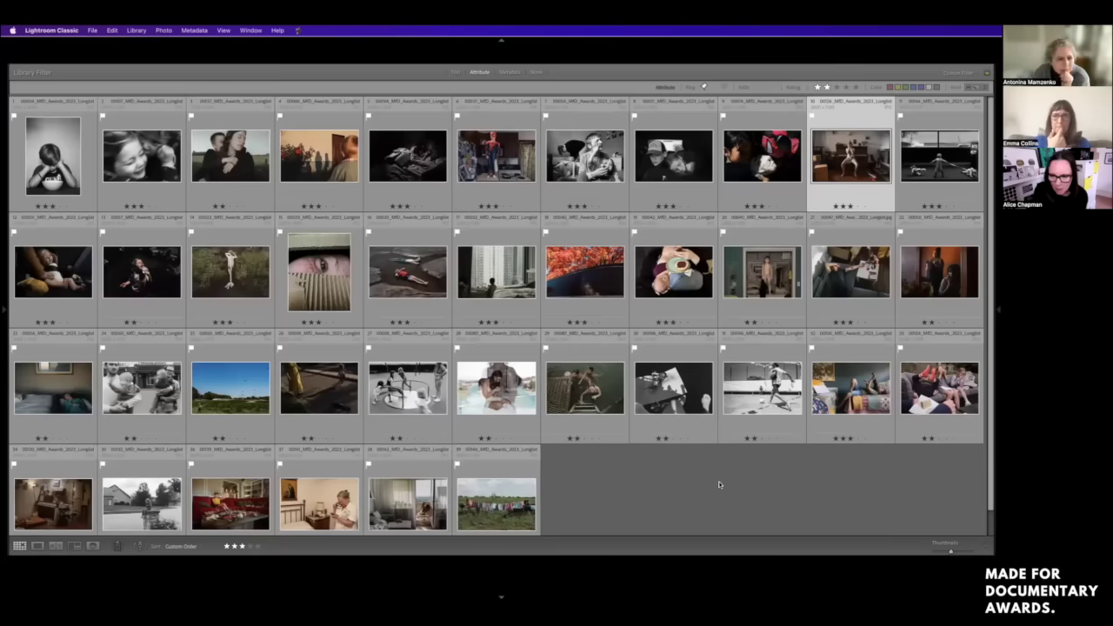
key("shift+Tab")
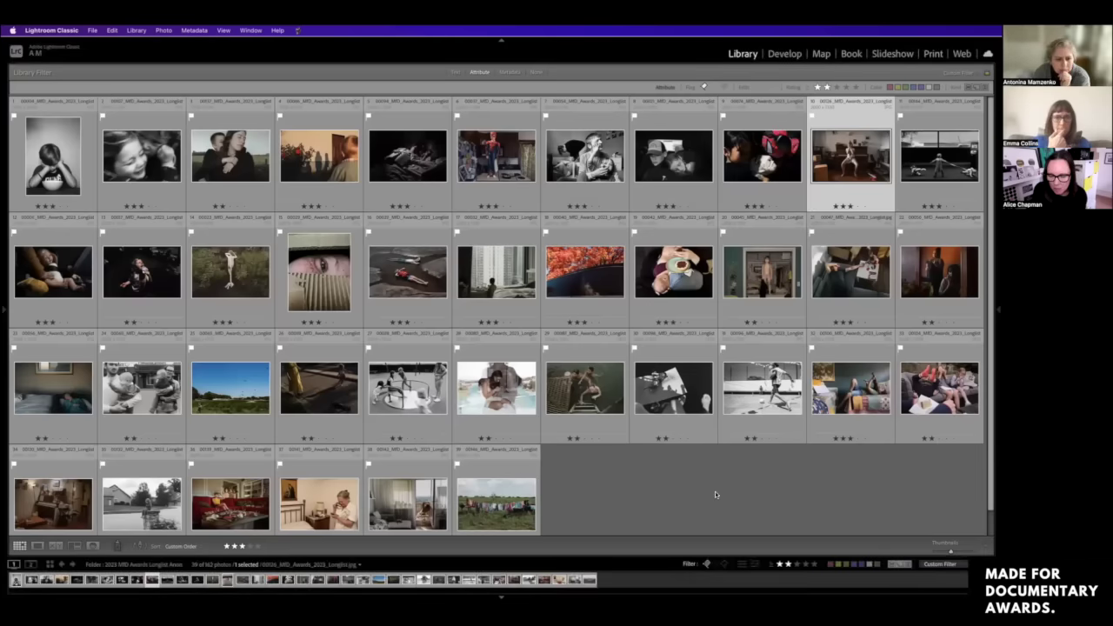
Step: Move the black-and-white photo of the running figure with a ball to twelfth place, at the start of the second row
key("shift+Tab")
key("shift+Tab")
left_click_drag(409, 279, 41, 287)
key("shift+Tab")
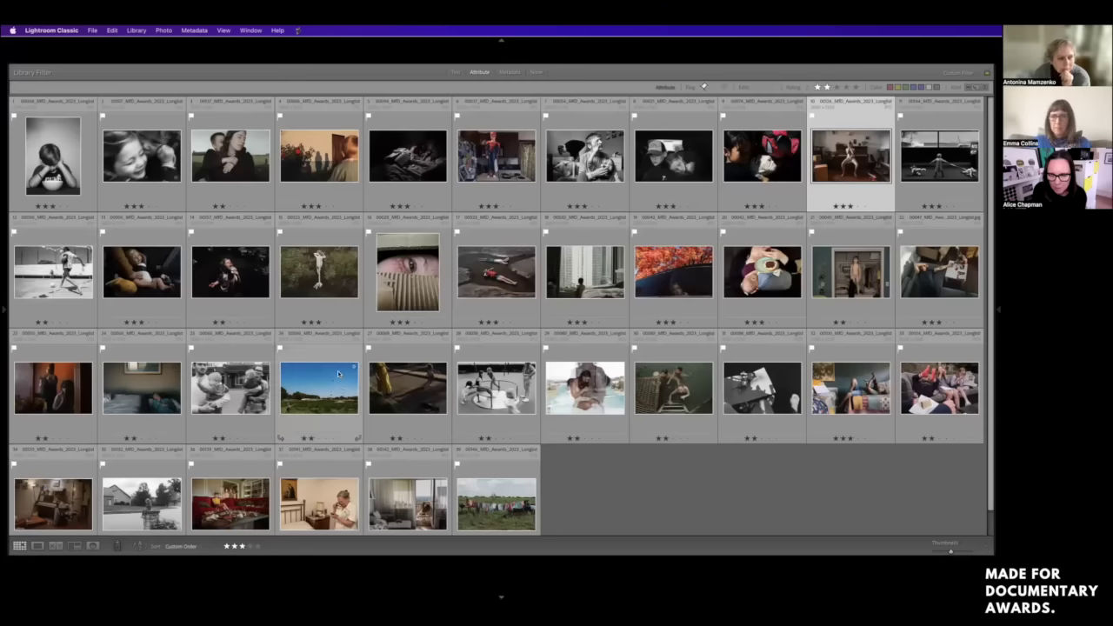
key("shift+Tab")
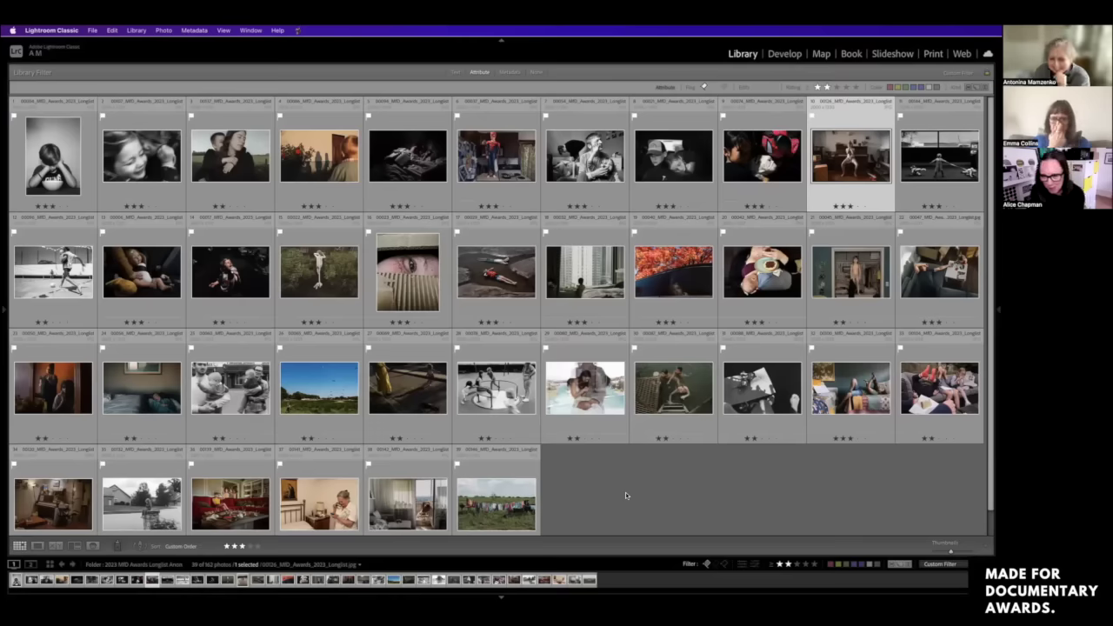
Step: Place the black-and-white table scene 00088, the figure lying on rocks, and the pale figure in greenery thirteenth, fourteenth and fifteenth
left_click(770, 396)
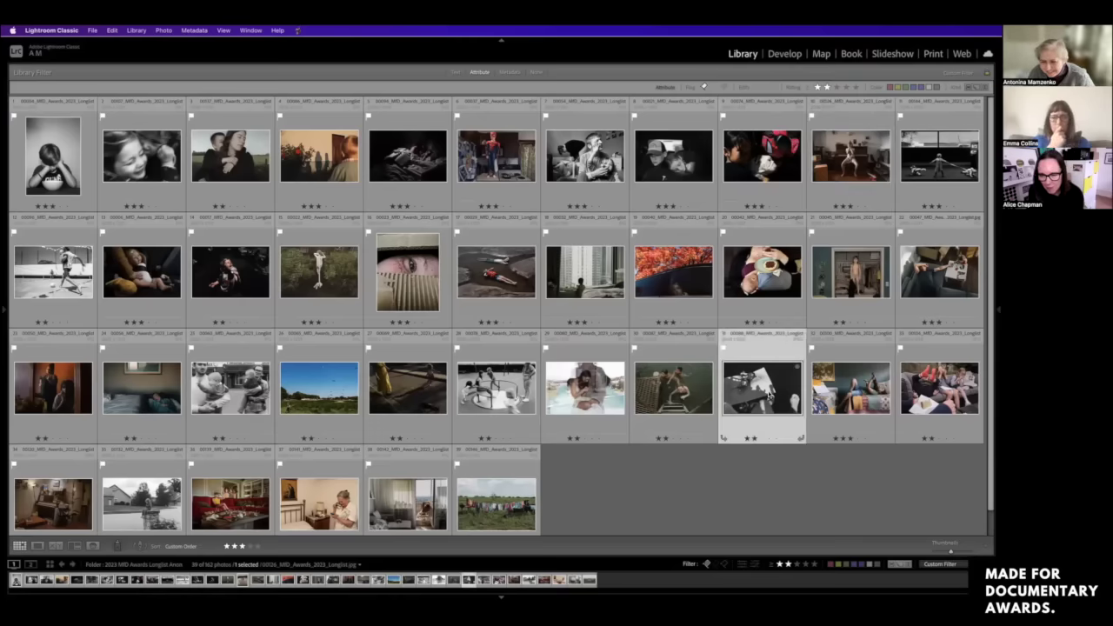
left_click_drag(770, 395, 119, 301)
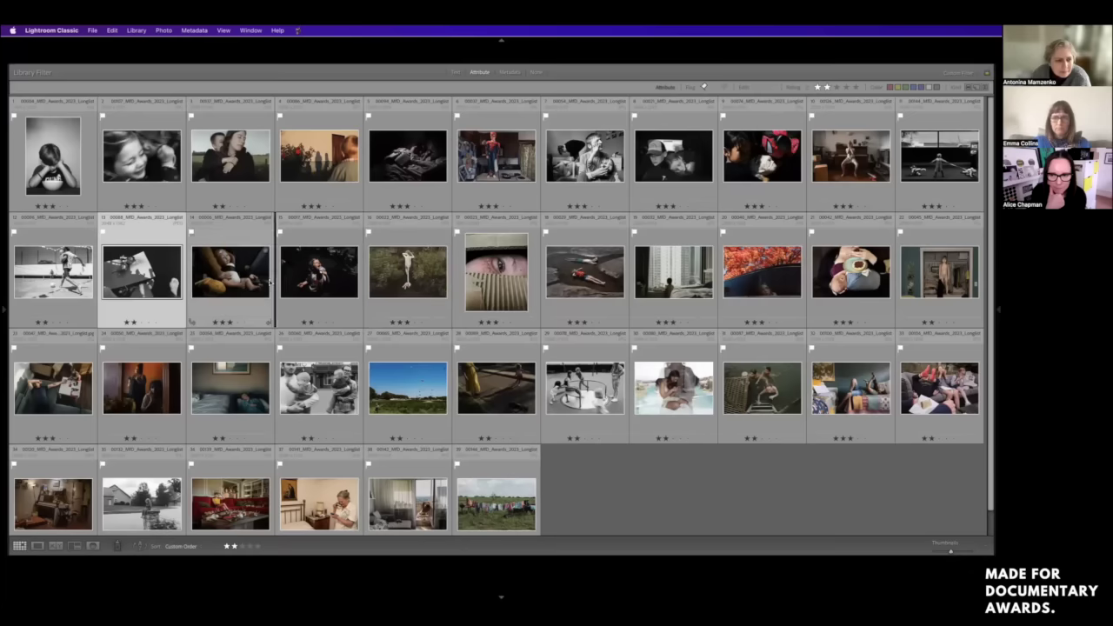
left_click_drag(215, 283, 217, 287)
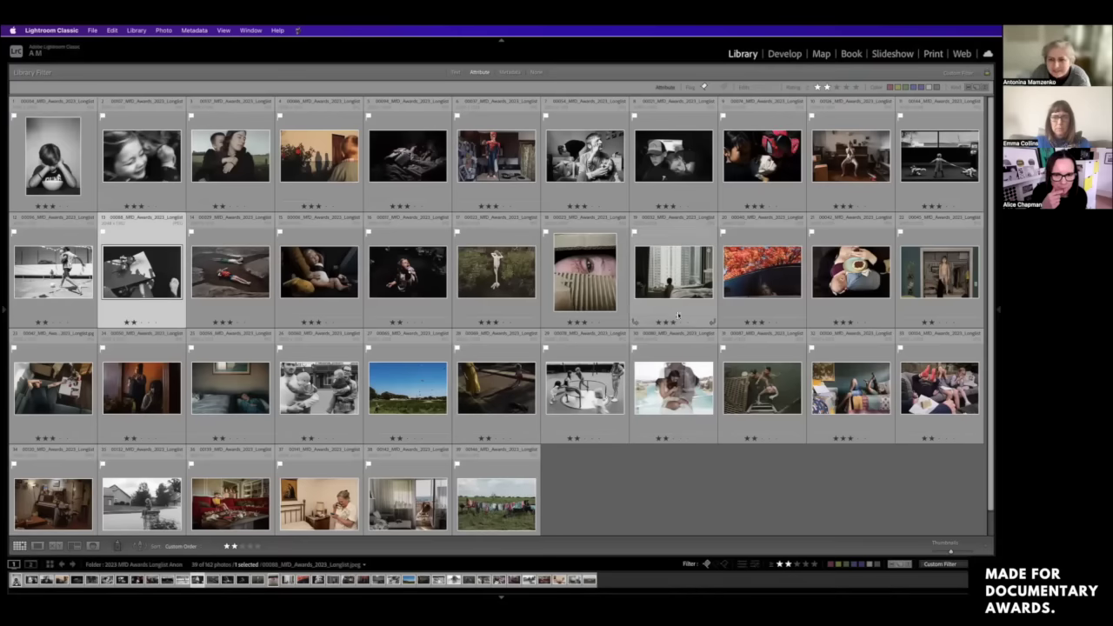
left_click_drag(483, 287, 286, 313)
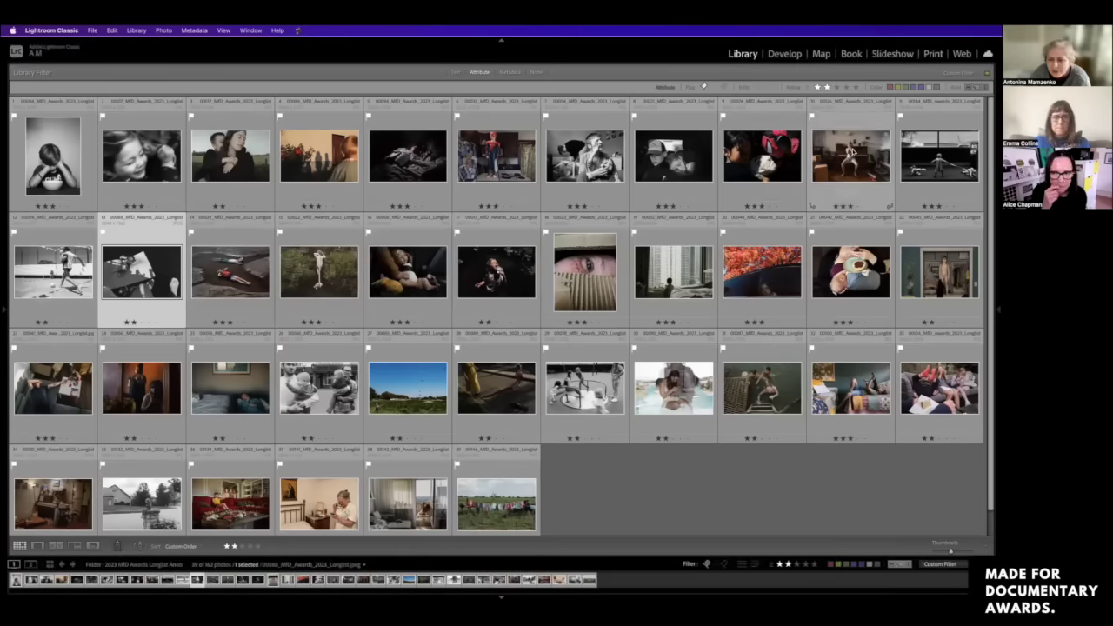
Step: Select the figure in front of the piano and compare it with the dim piano room at the start of the last row
left_click(852, 166)
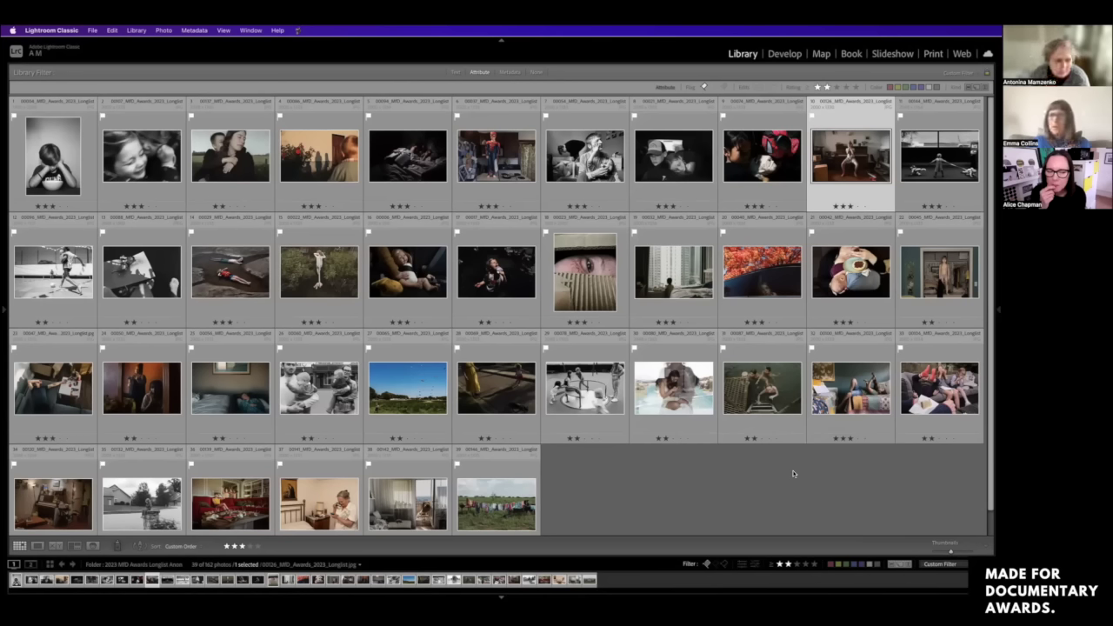
left_click(63, 505)
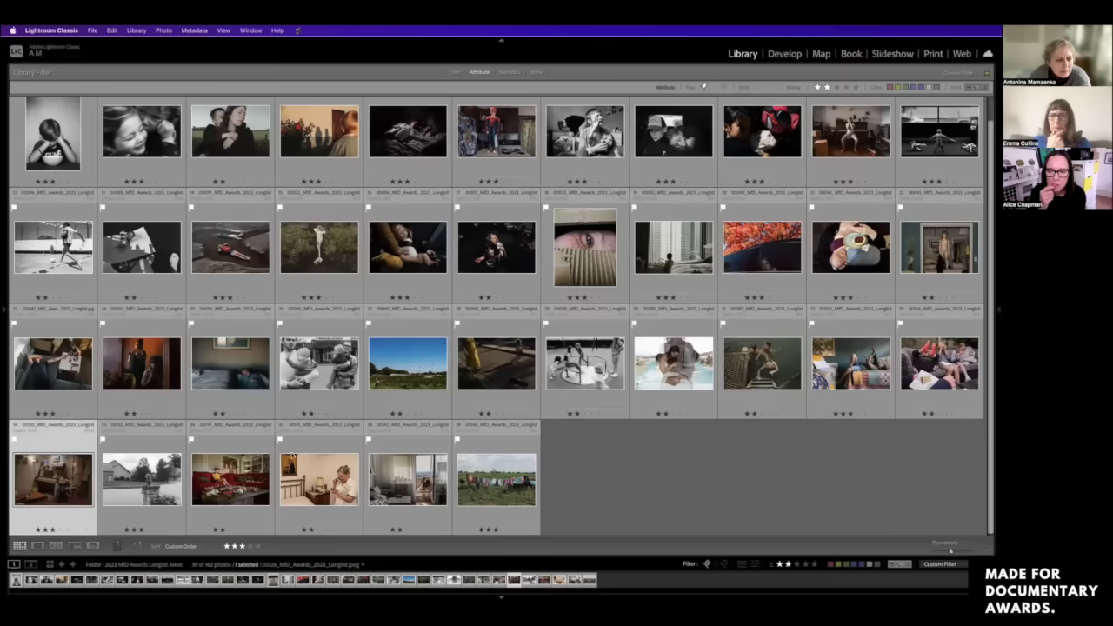
Step: Move the photo of legs stretched up over a colourful patchwork quilt to sixteenth place and select it
scroll(664, 490, "up", 1)
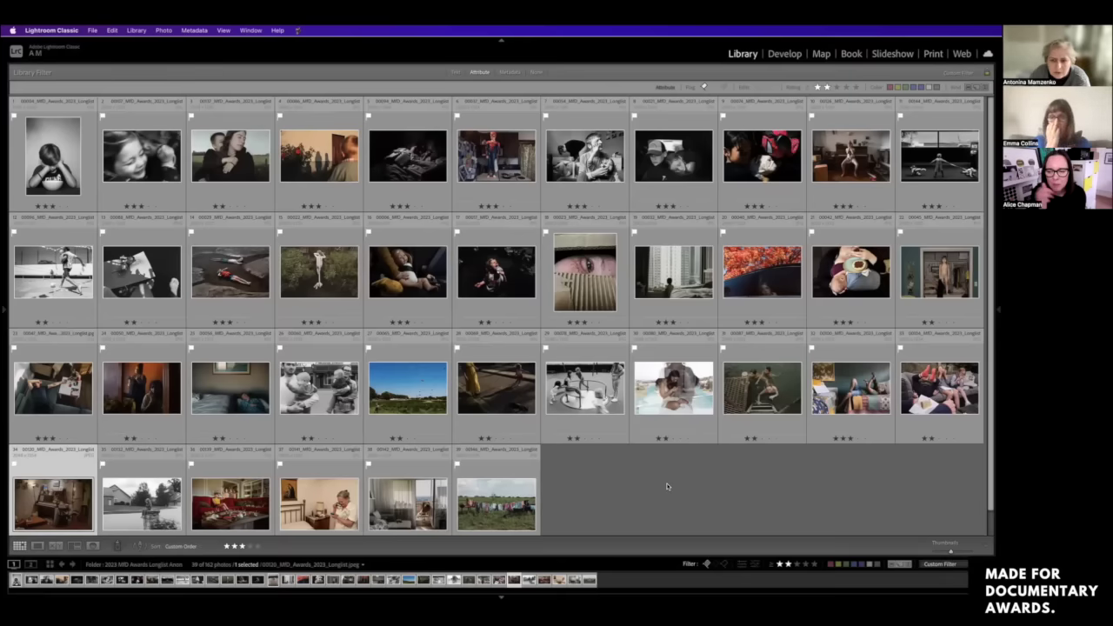
key("shift+Tab")
key("shift+Tab")
left_click_drag(308, 261, 311, 263)
key("shift+Tab")
key("shift+Tab")
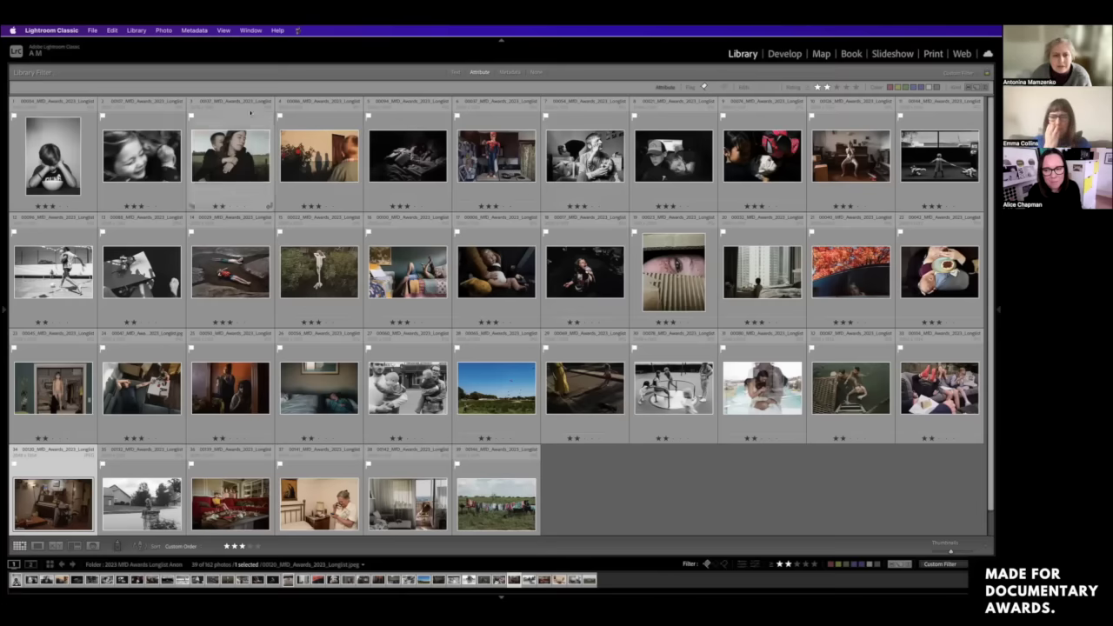
left_click(414, 254)
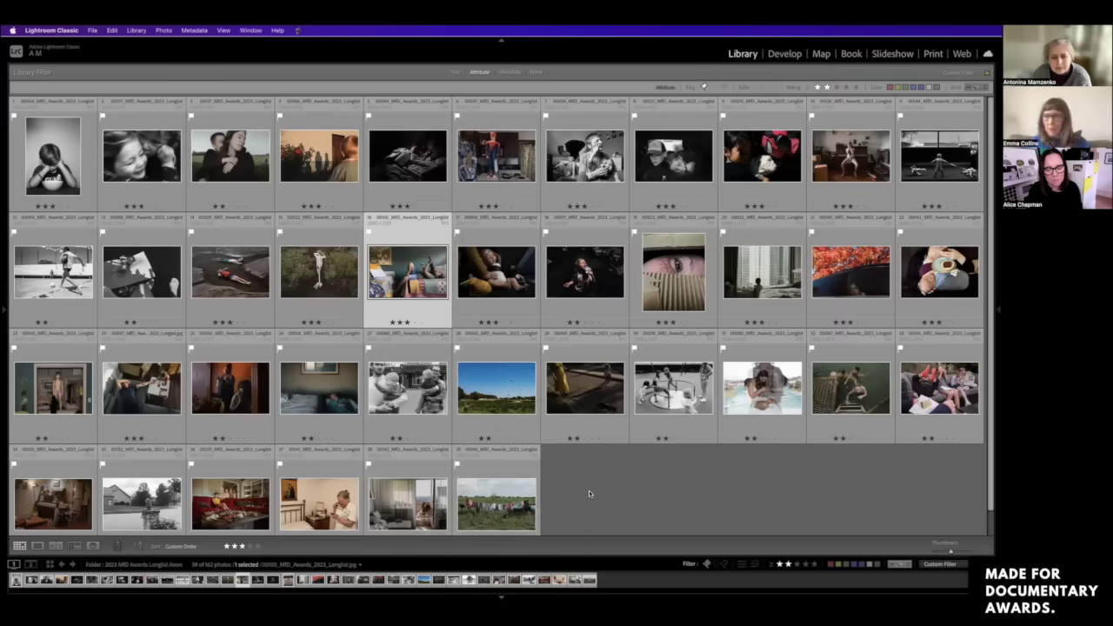
Step: Place the overhead photo of the bowl in a lap, the yellow-clothed figure on the dark road and the clothesline field seventeenth, eighteenth and nineteenth
left_click(669, 157)
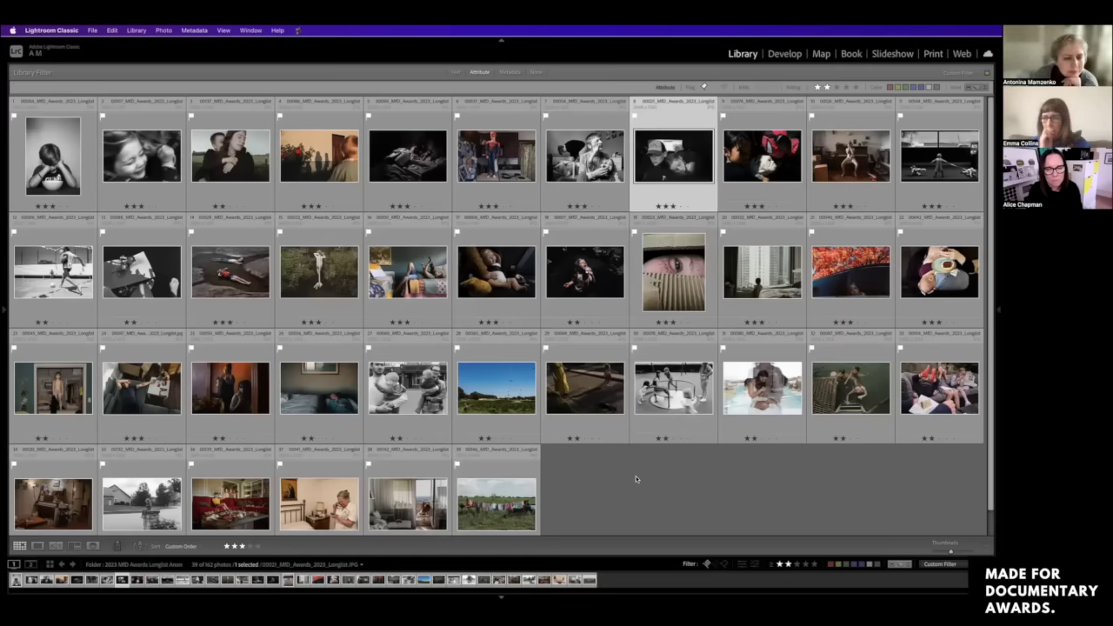
left_click(587, 276)
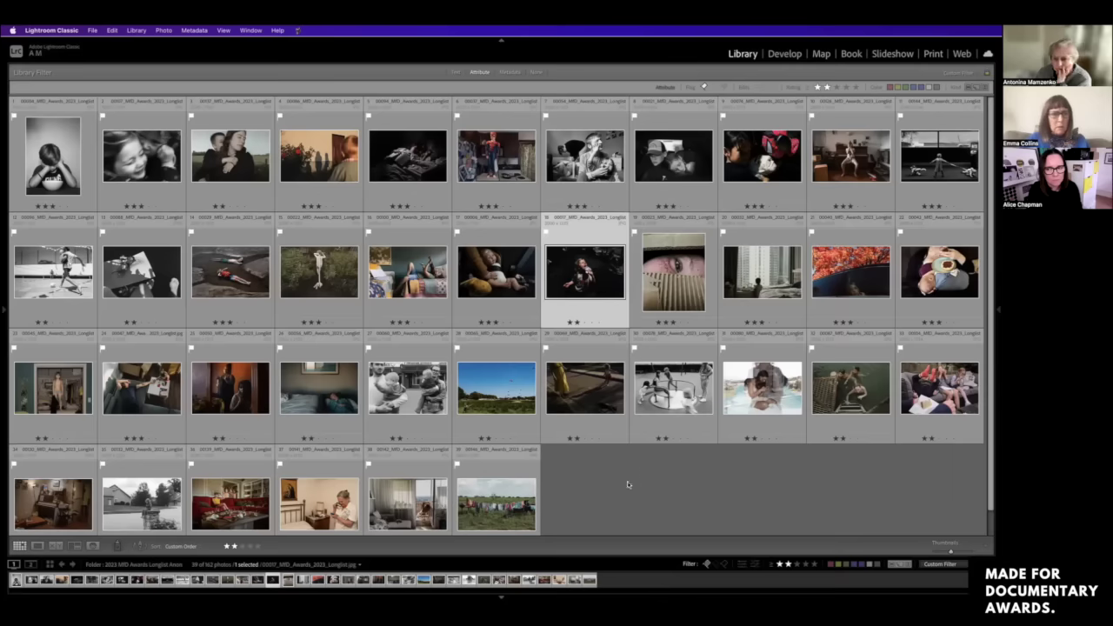
left_click_drag(930, 269, 458, 255)
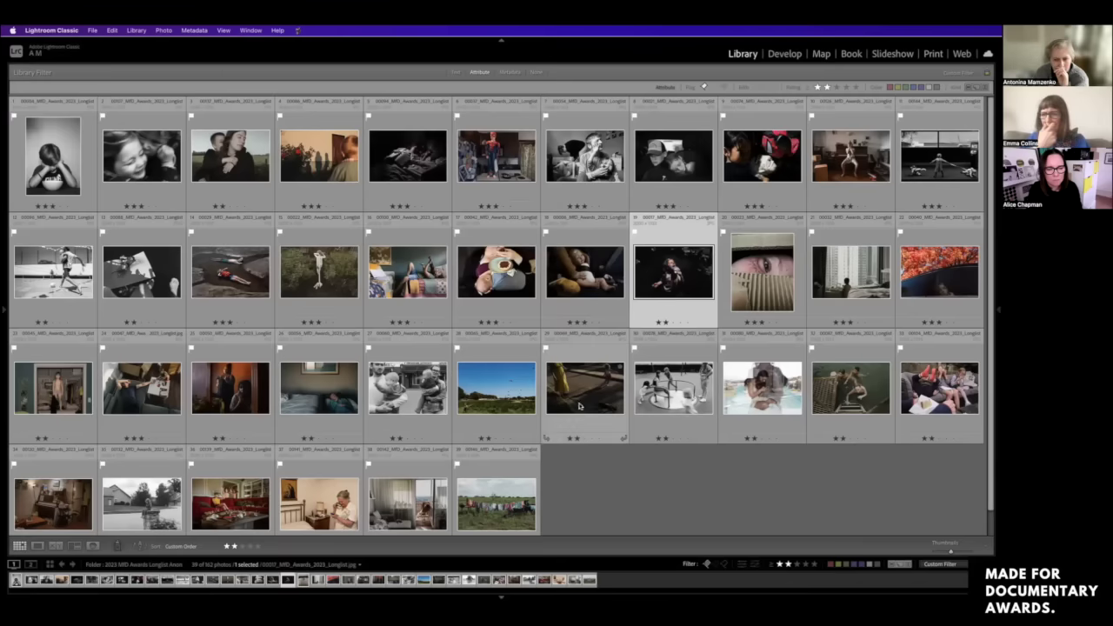
left_click_drag(583, 400, 557, 304)
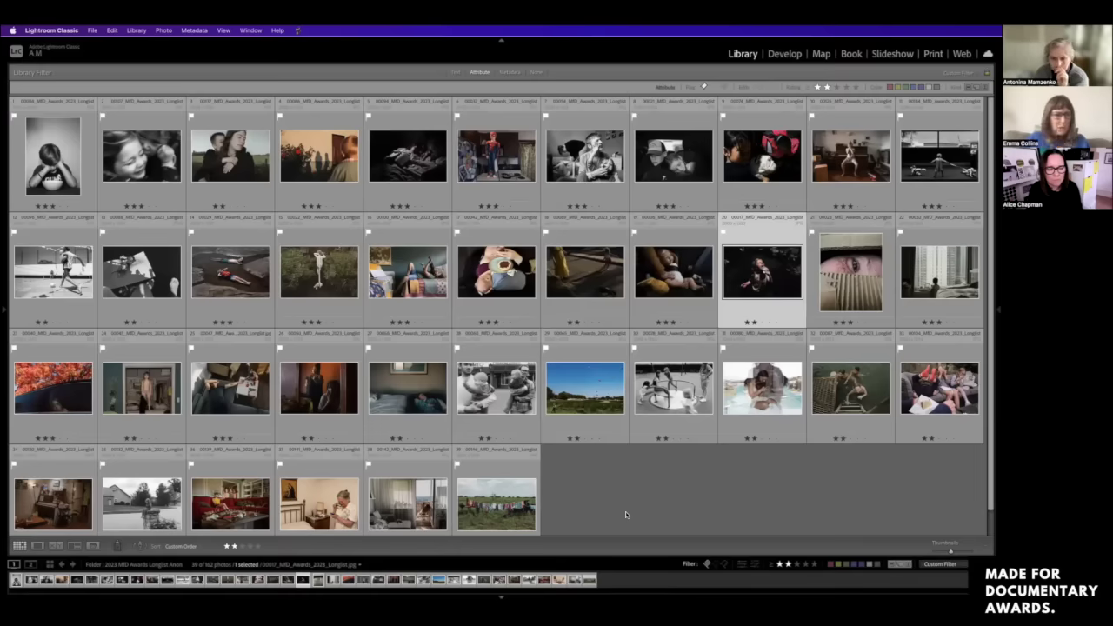
left_click_drag(493, 503, 628, 320)
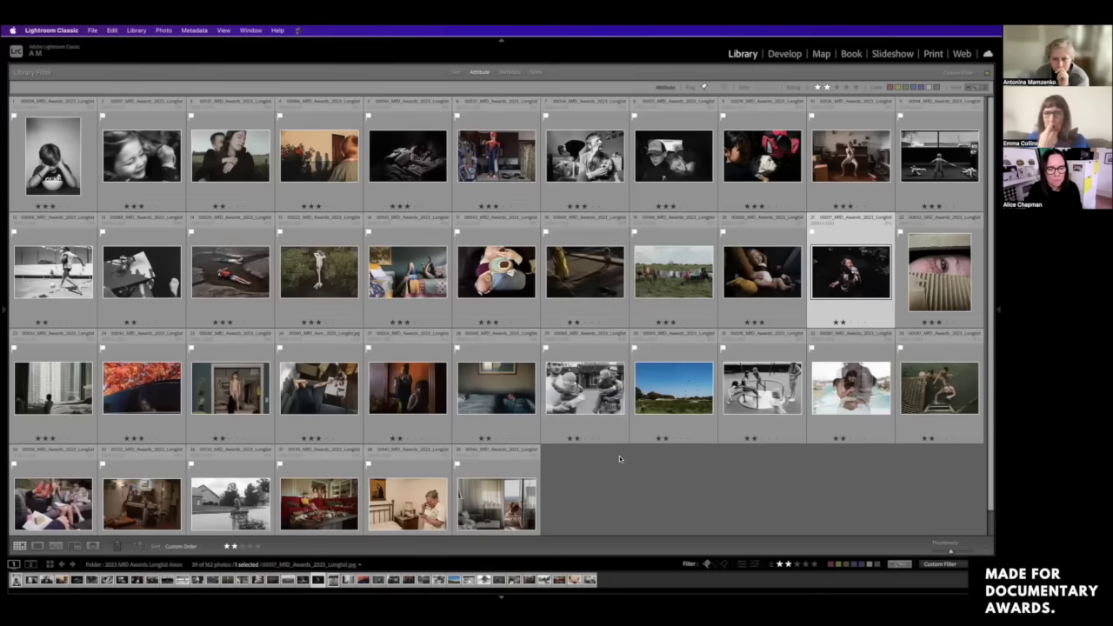
Step: Place the child at the high-rise window twentieth and the black-and-white house photo directly after it
left_click(52, 389)
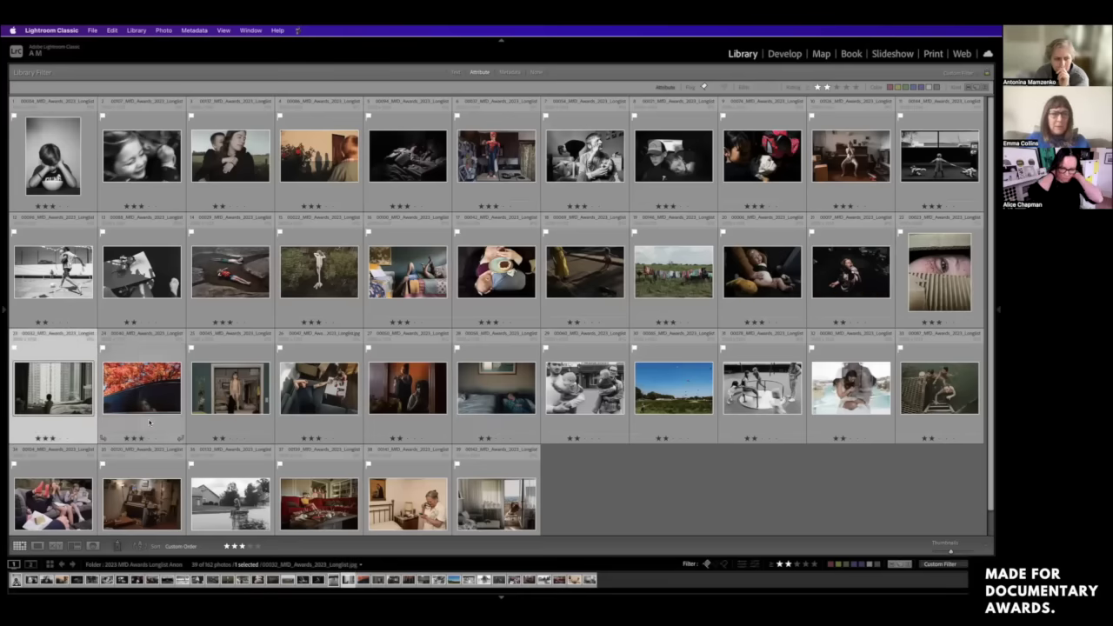
key("shift+Tab")
left_click_drag(629, 302, 719, 300)
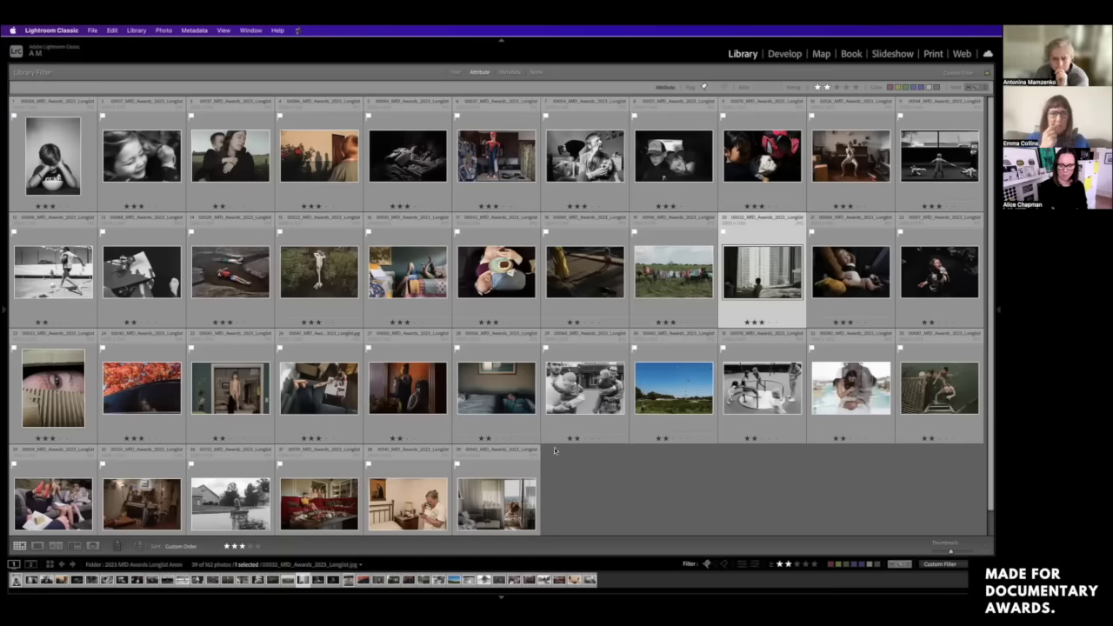
left_click_drag(761, 271, 807, 293)
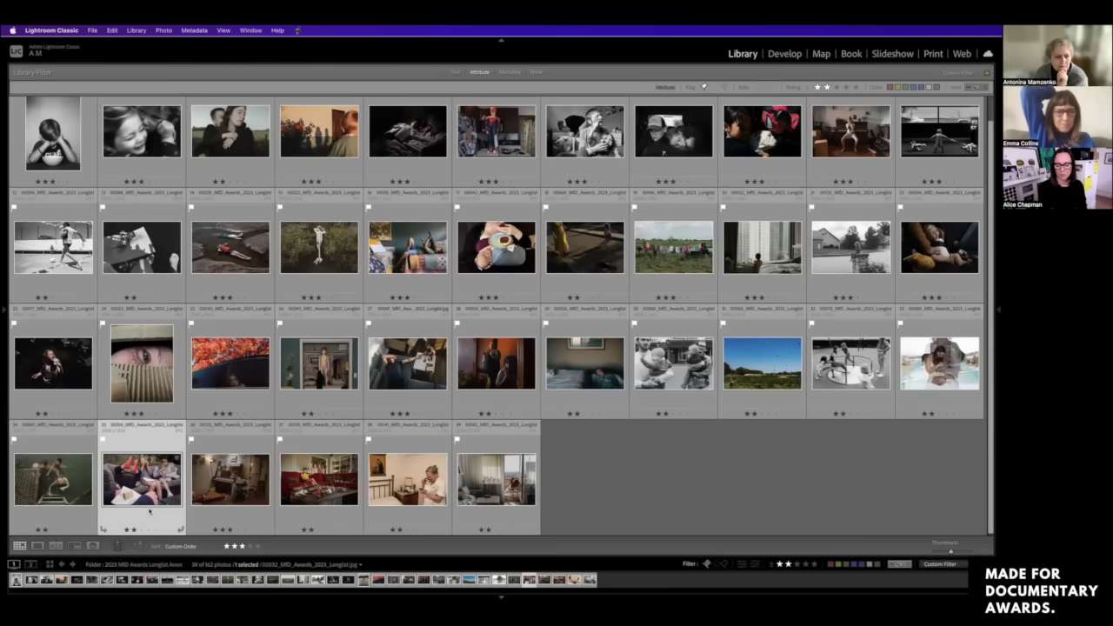
Step: Place the sofa group 00104 after the black-and-white house photo, and the dim piano room twenty-first, directly before that house photo
left_click(177, 522)
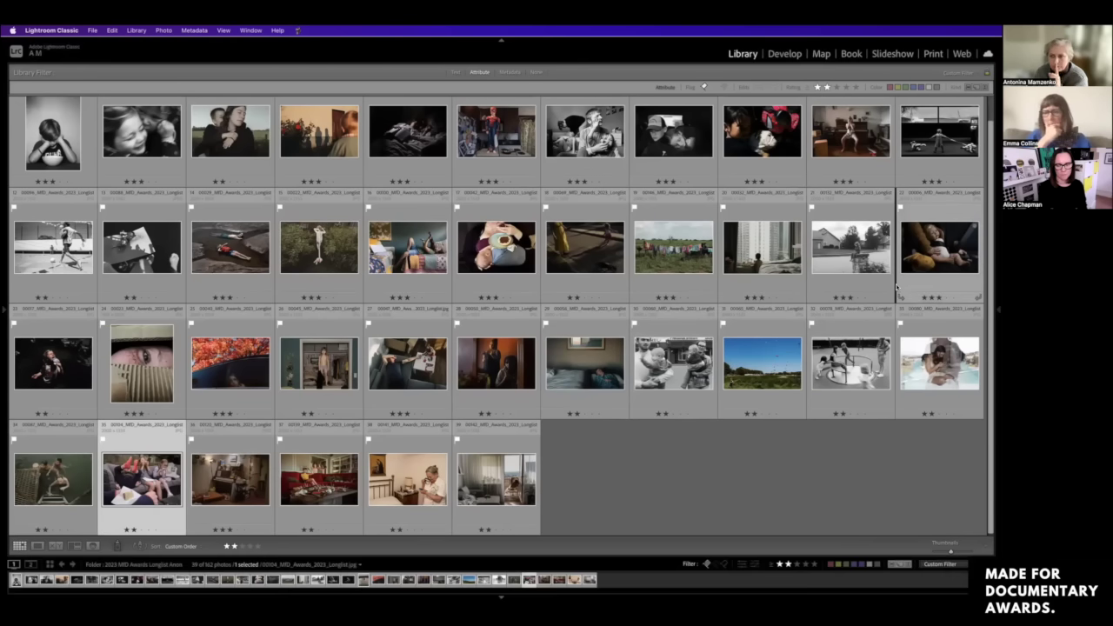
left_click_drag(897, 288, 899, 290)
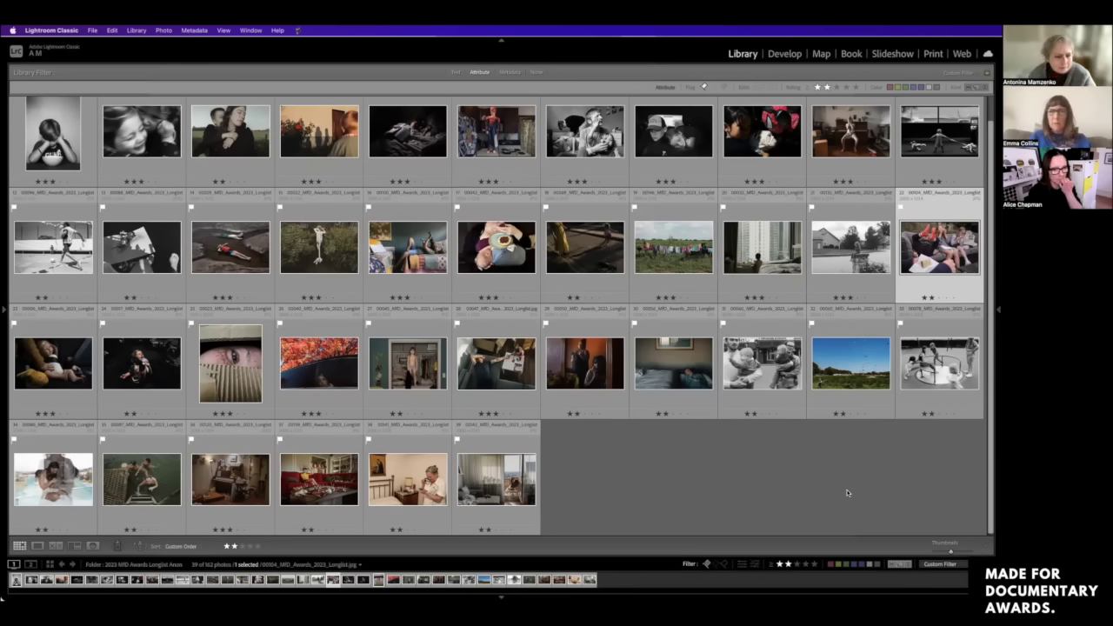
left_click_drag(469, 361, 796, 248)
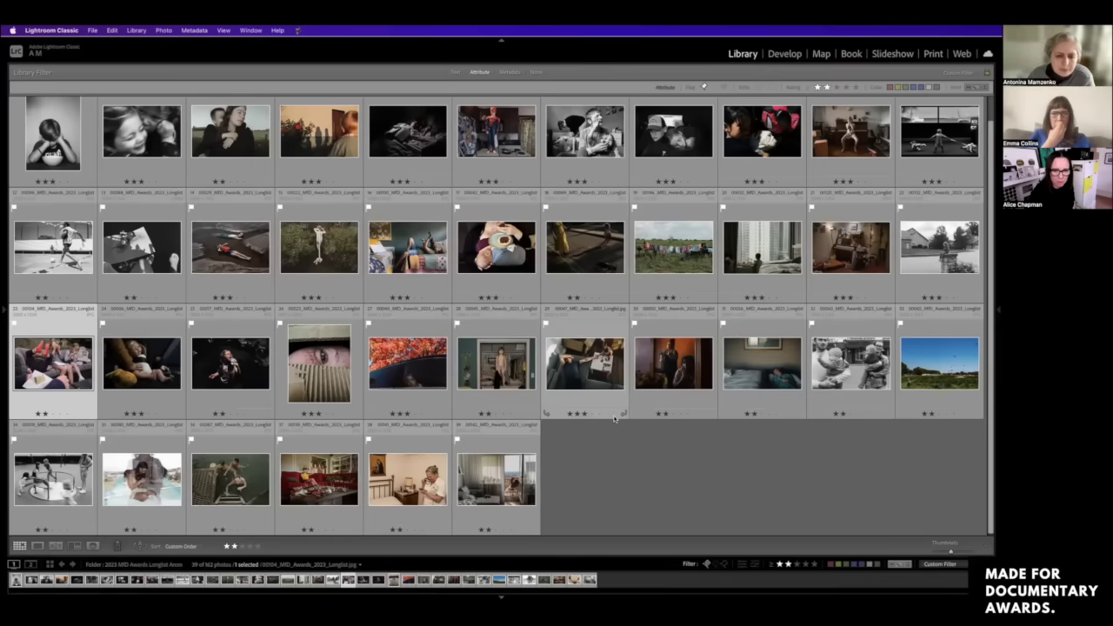
Step: View the autumn-leaves car photo 00040 and the doll in the car seat 00006 at full size, and return to the grid
left_click(416, 384)
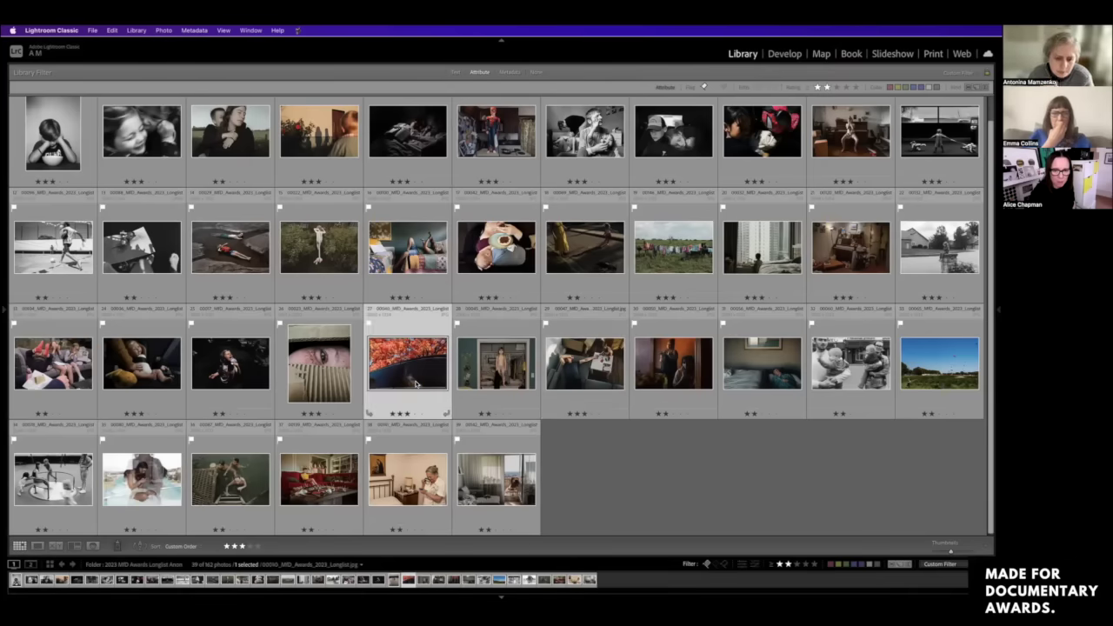
double_click(415, 384)
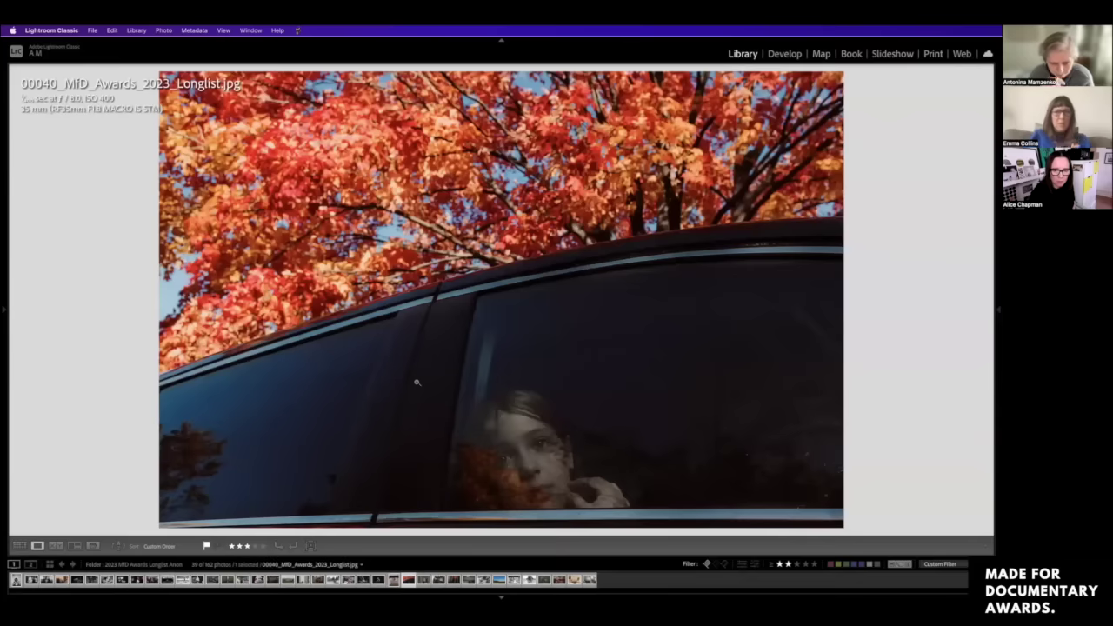
left_click(19, 546)
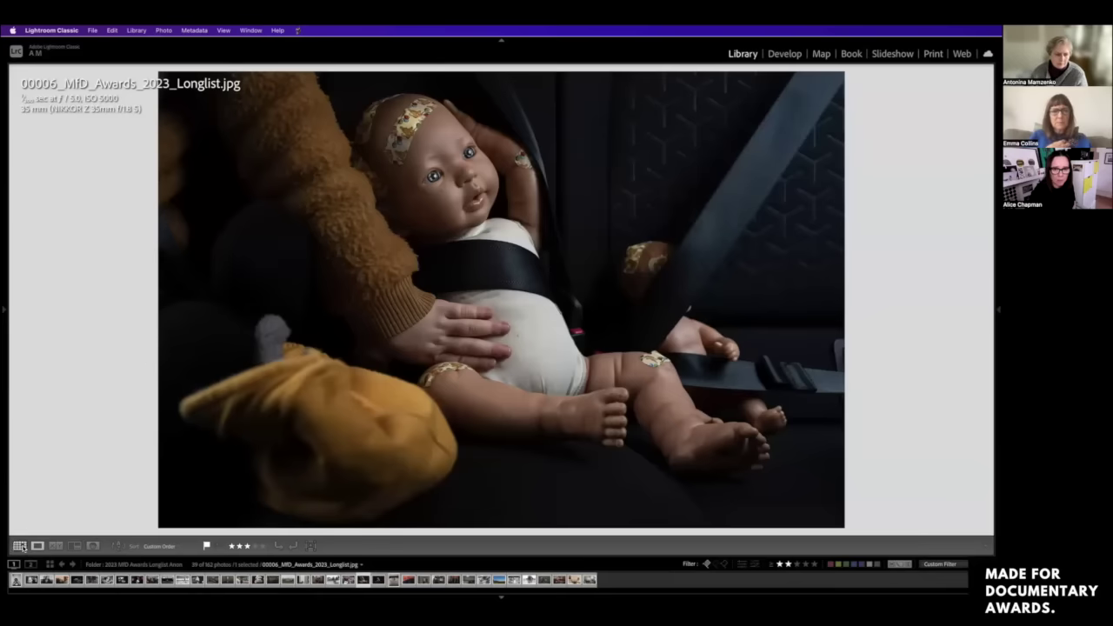
left_click(18, 545)
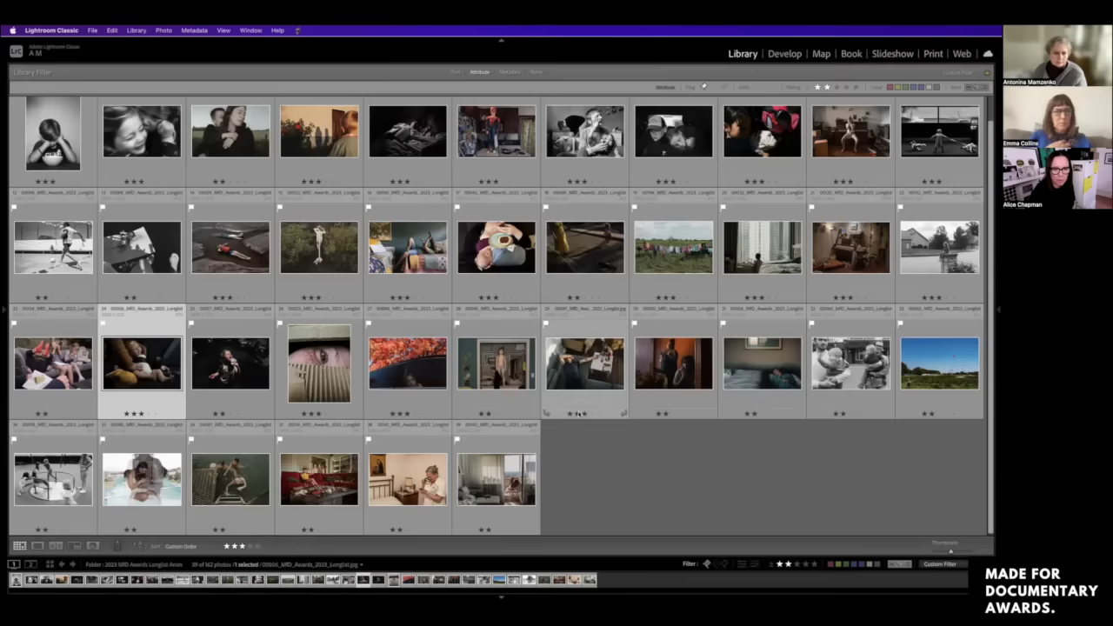
left_click(580, 414)
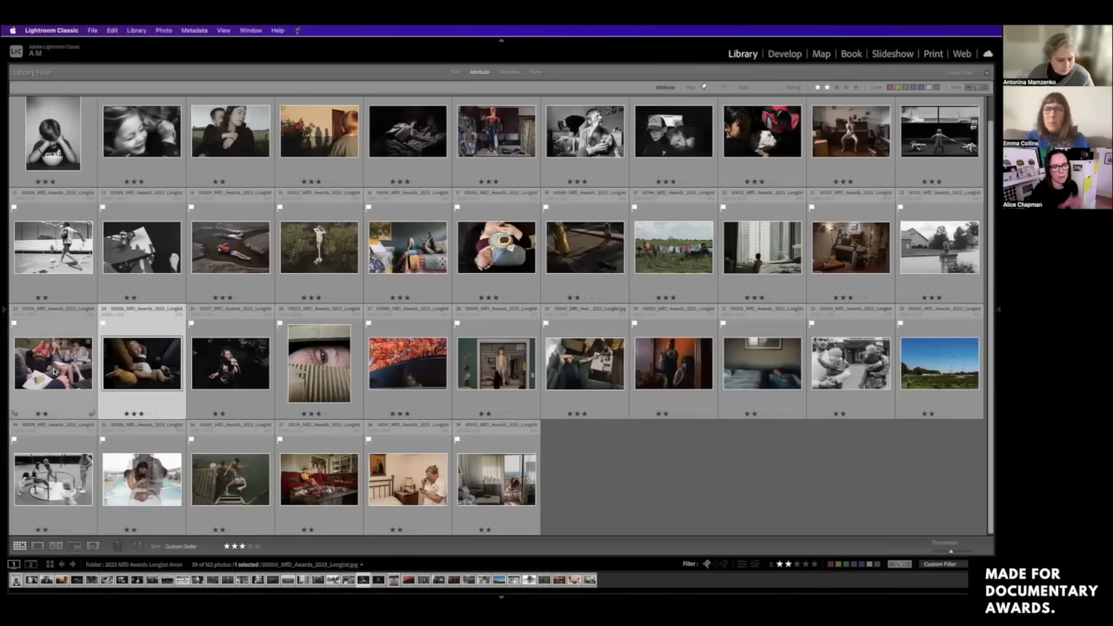
Step: Give the red colour label to all photos from the first one through the sofa group and check them with the red filter
left_click(77, 382)
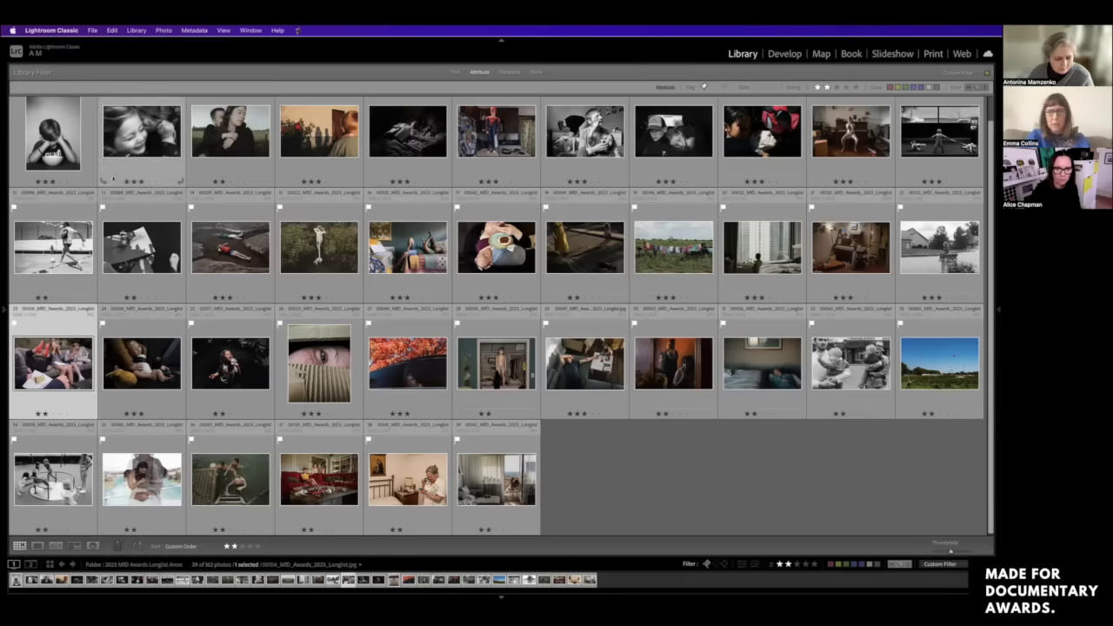
left_click(82, 132, "shift")
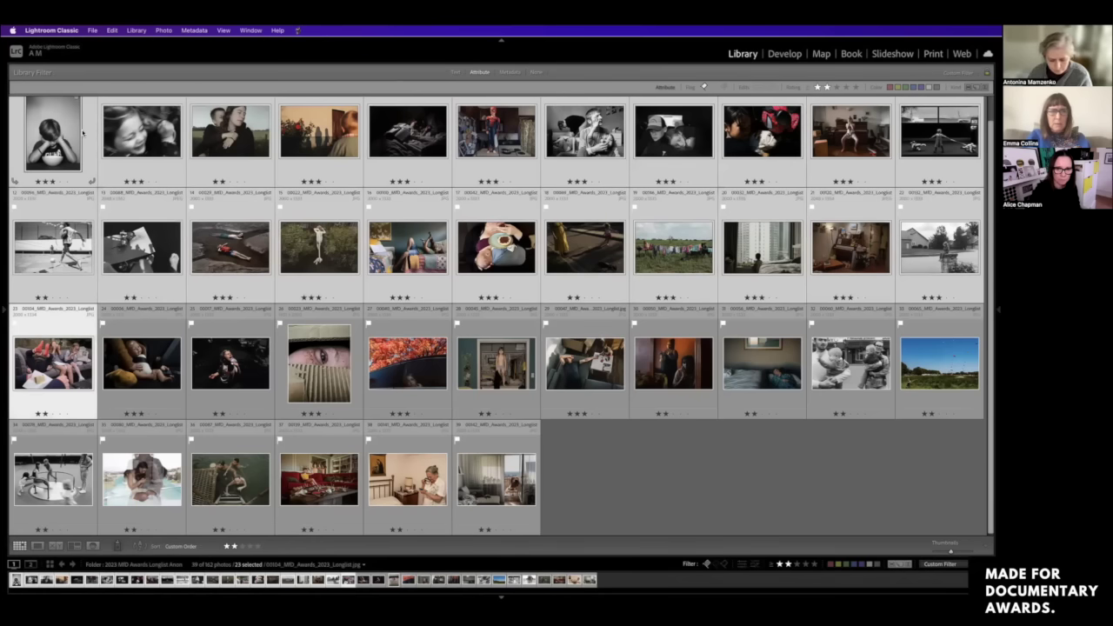
key("6")
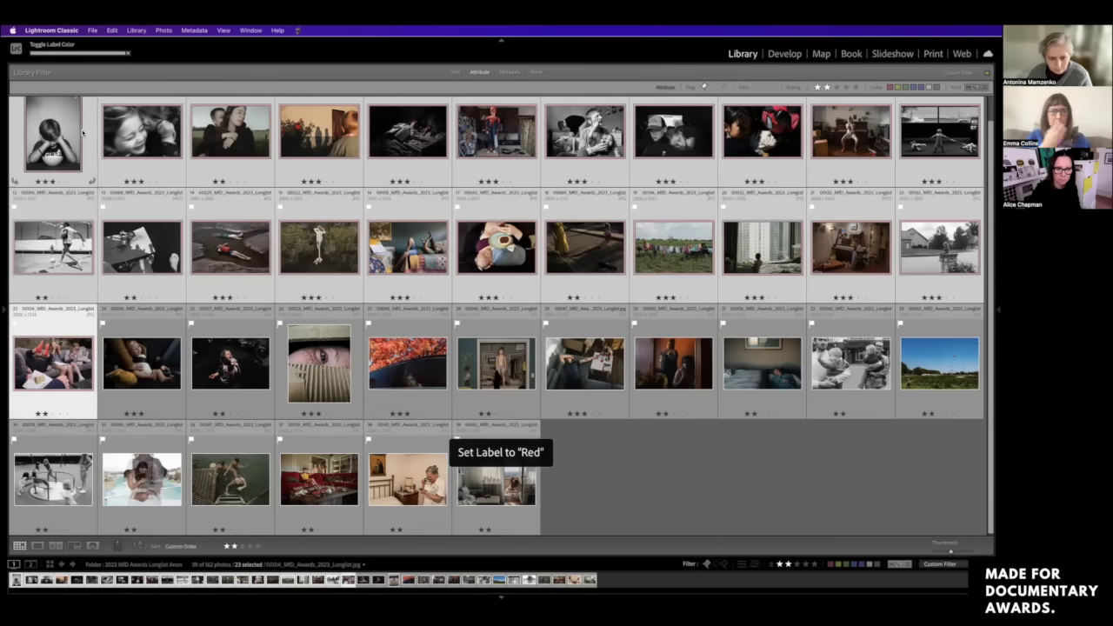
left_click(830, 565)
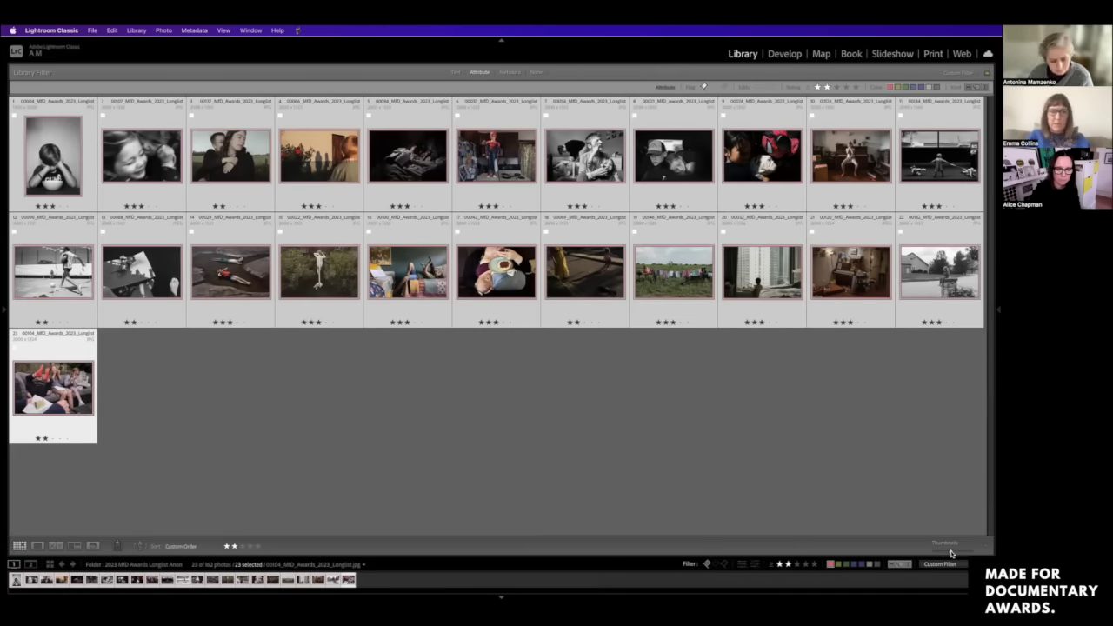
key("super+z")
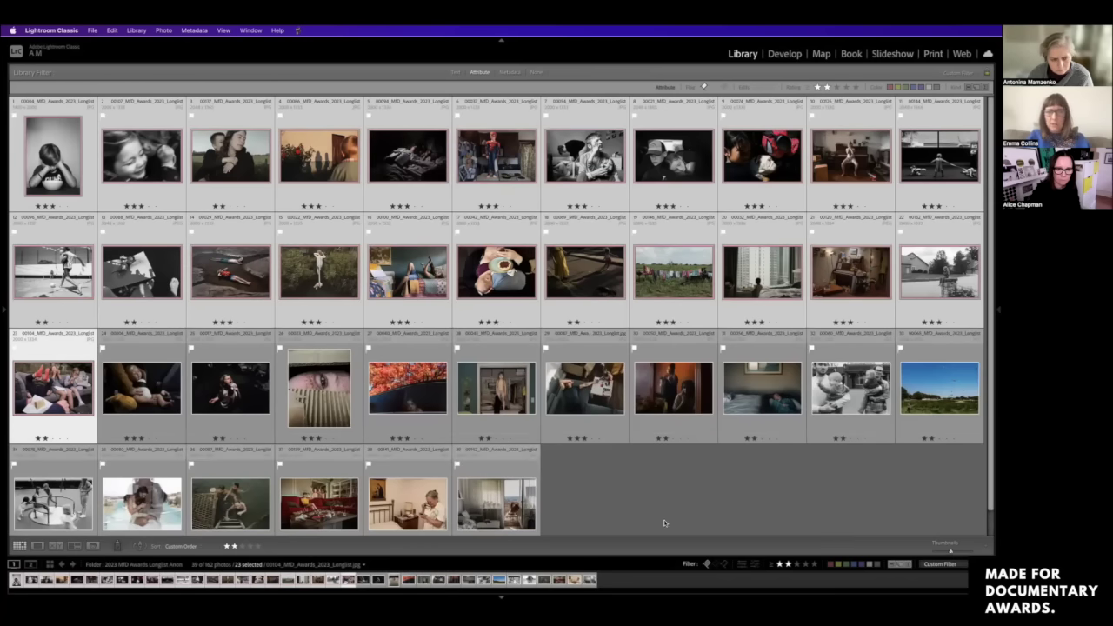
Step: Give the yellow colour label to all remaining photos, from the doll in the car seat to the last one
left_click(148, 406)
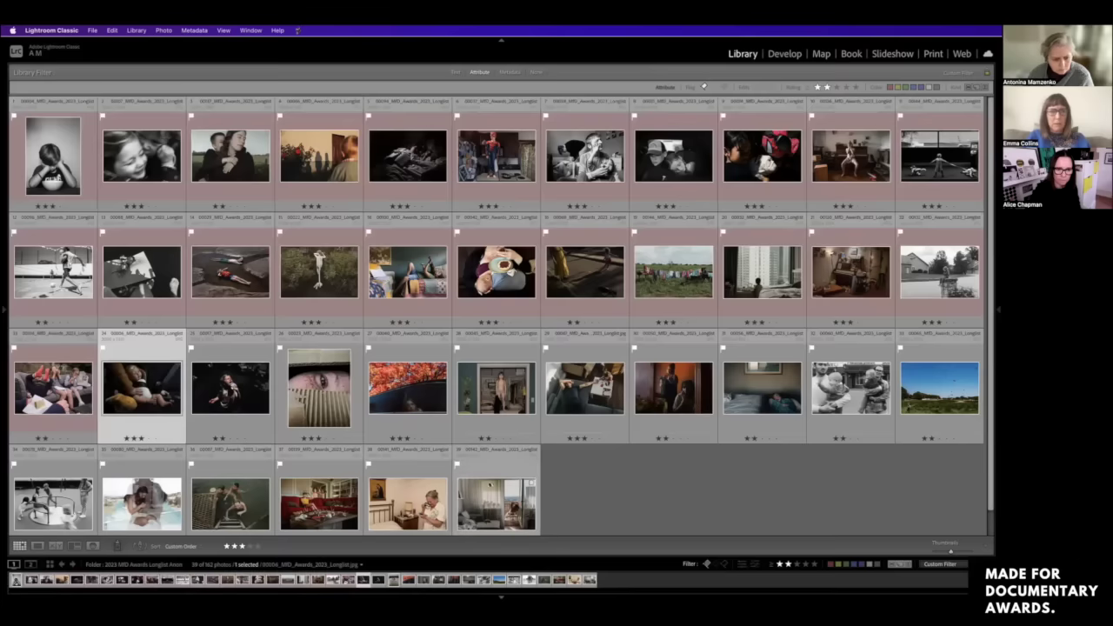
left_click(496, 503, "shift")
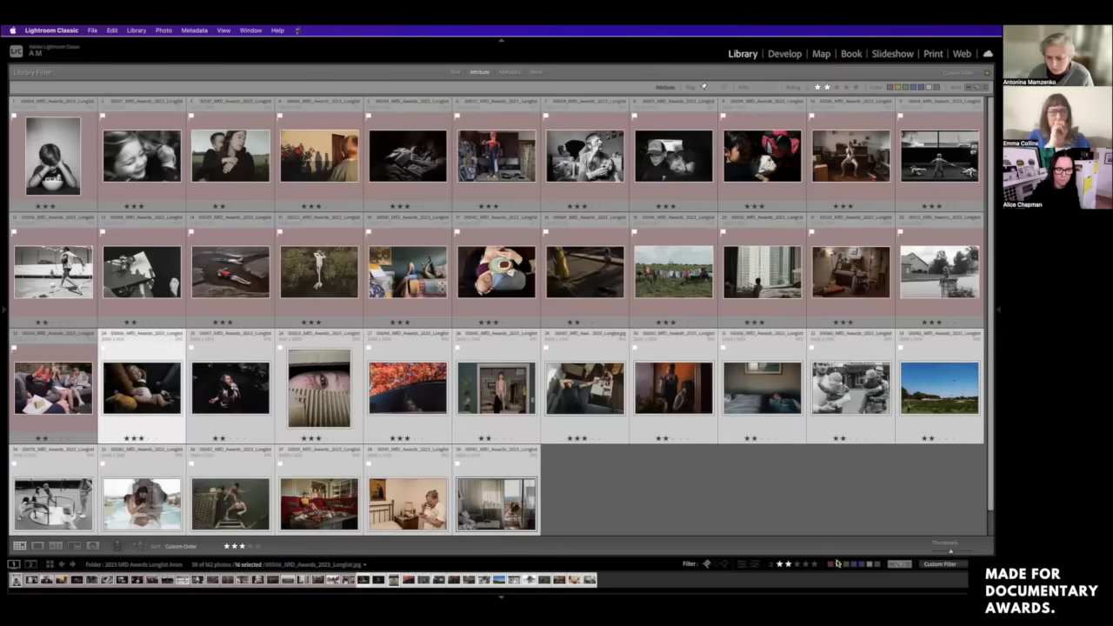
key("6")
key("7")
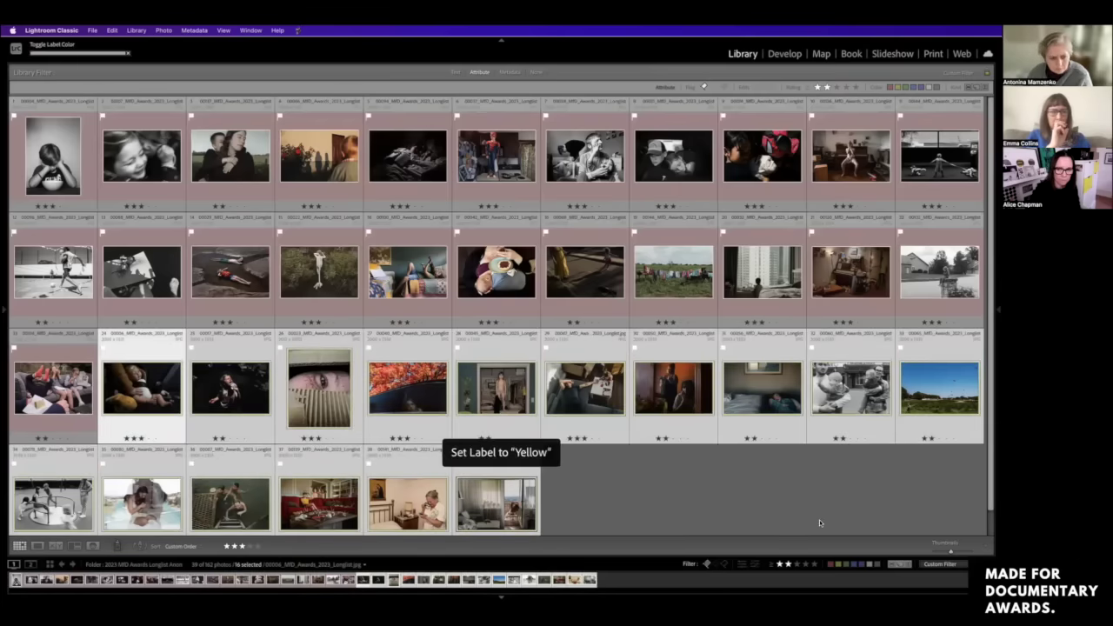
Step: Show only the red-labelled photos with larger thumbnails and change the colour label of all of them to green
left_click(832, 564)
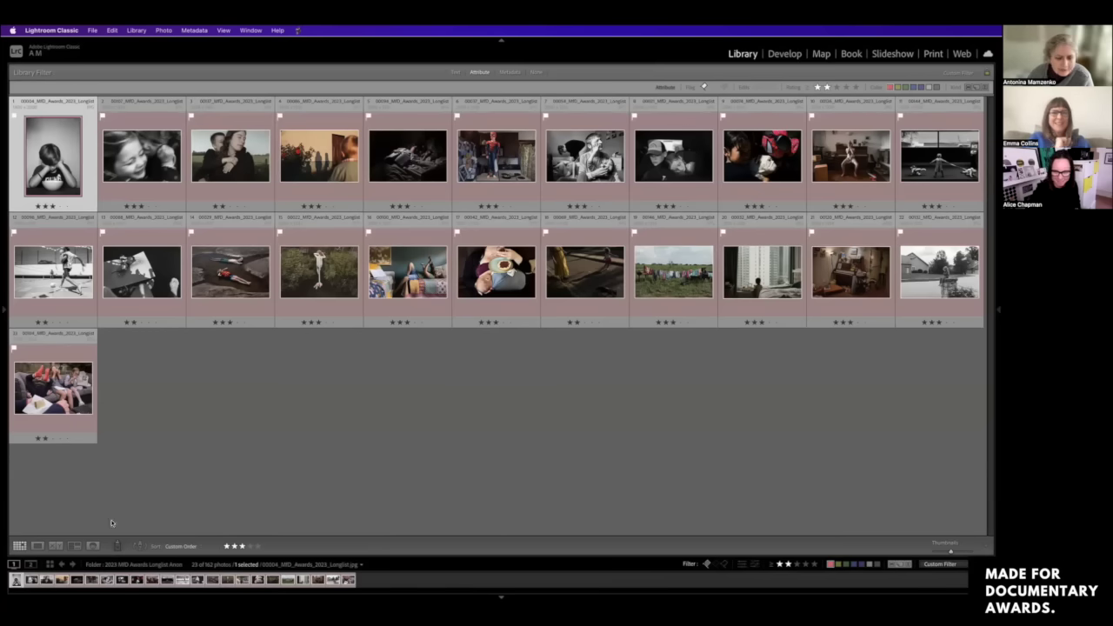
left_click_drag(953, 553, 957, 554)
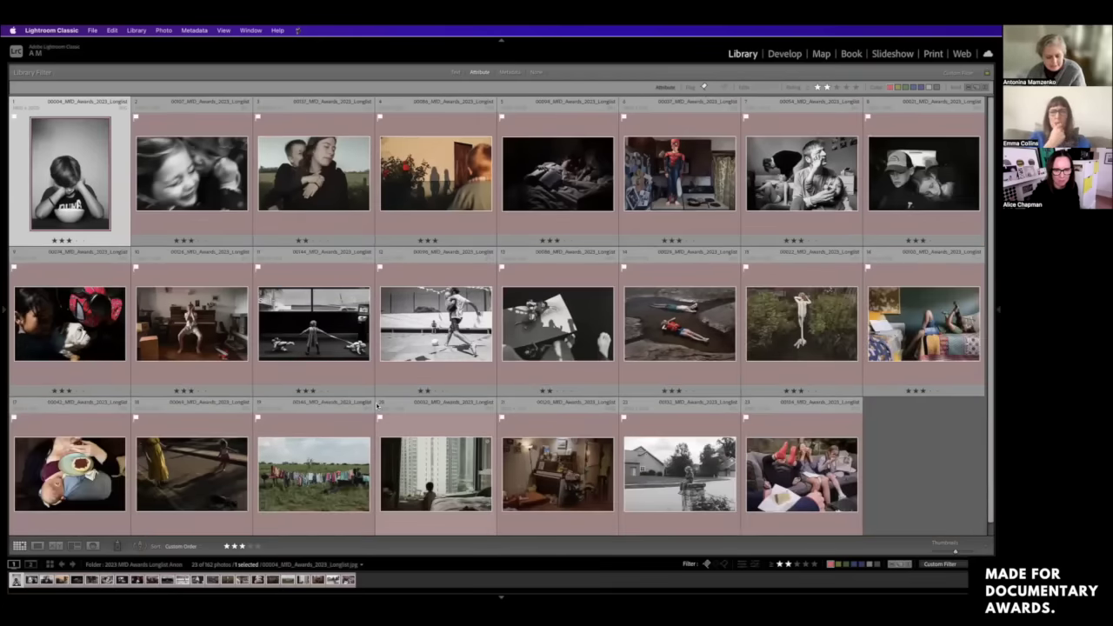
key("super+a")
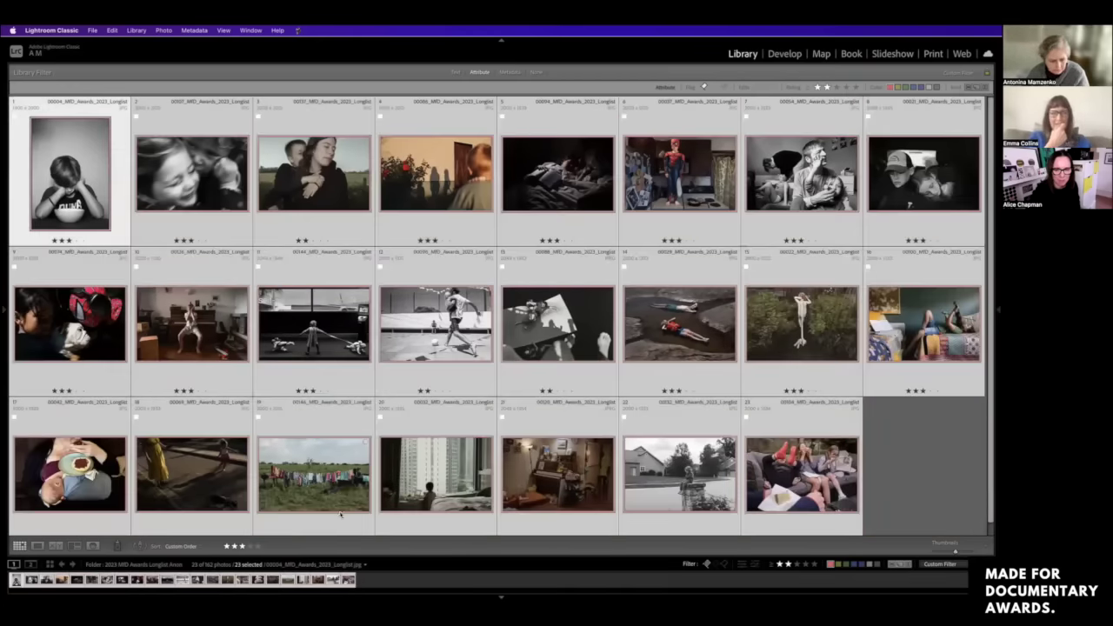
right_click(343, 521)
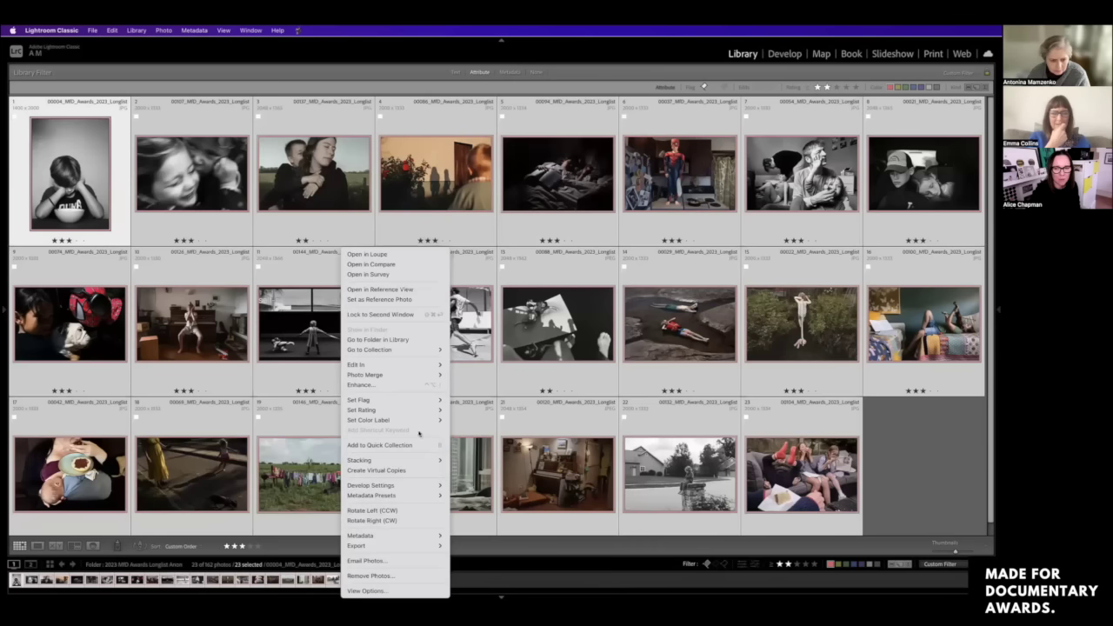
mouse_move(420, 420)
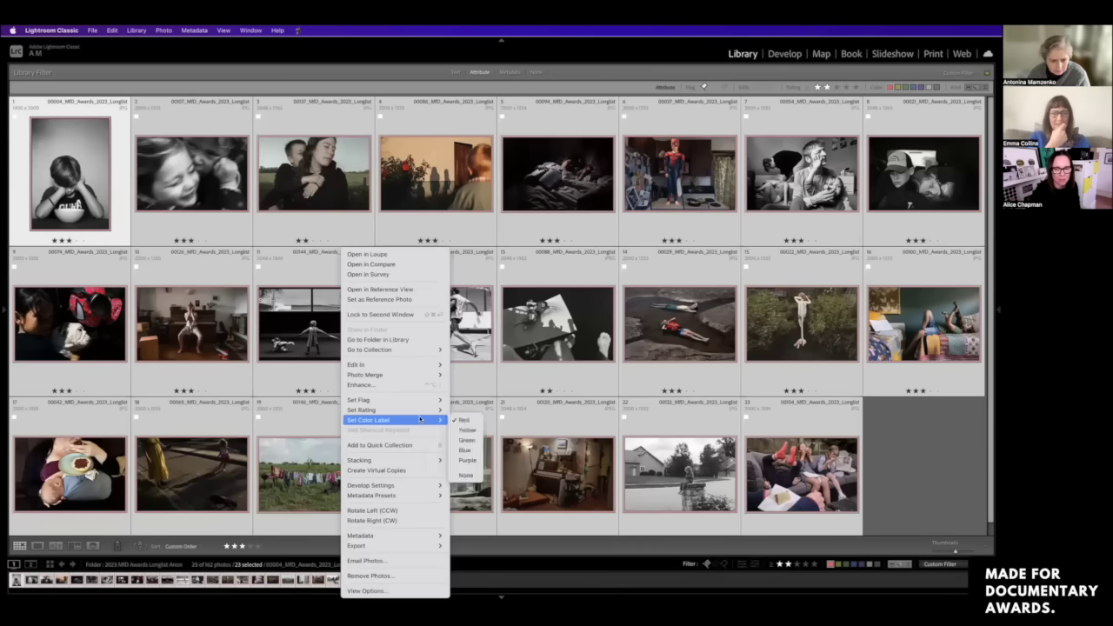
left_click(467, 440)
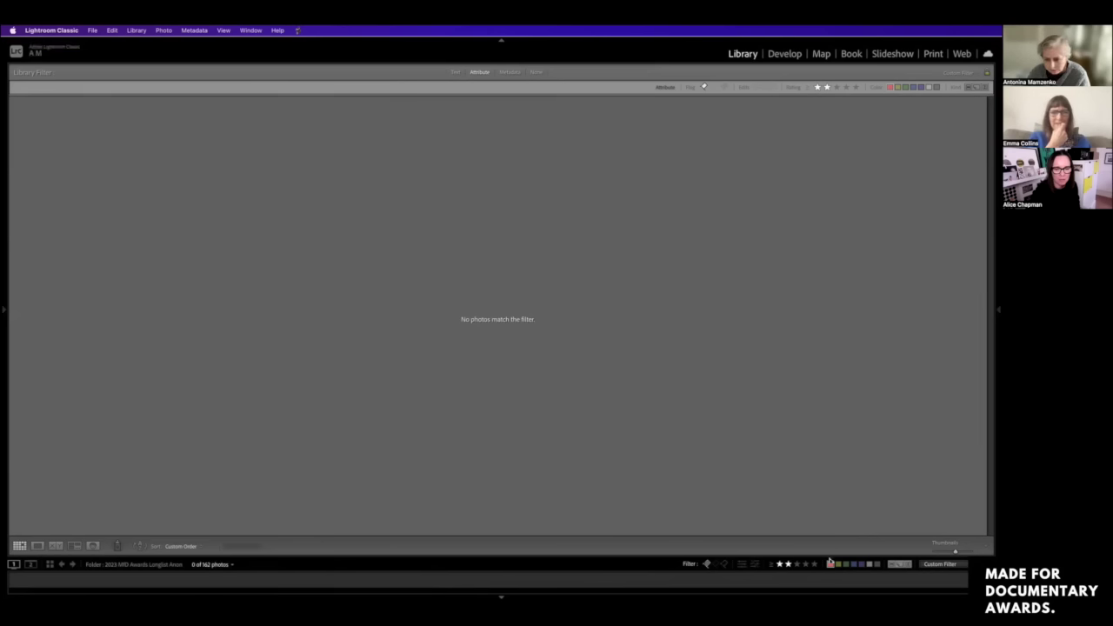
Step: Show only the green-labelled photos and select the fourth one, the boy facing shadows on an orange wall
left_click(840, 563)
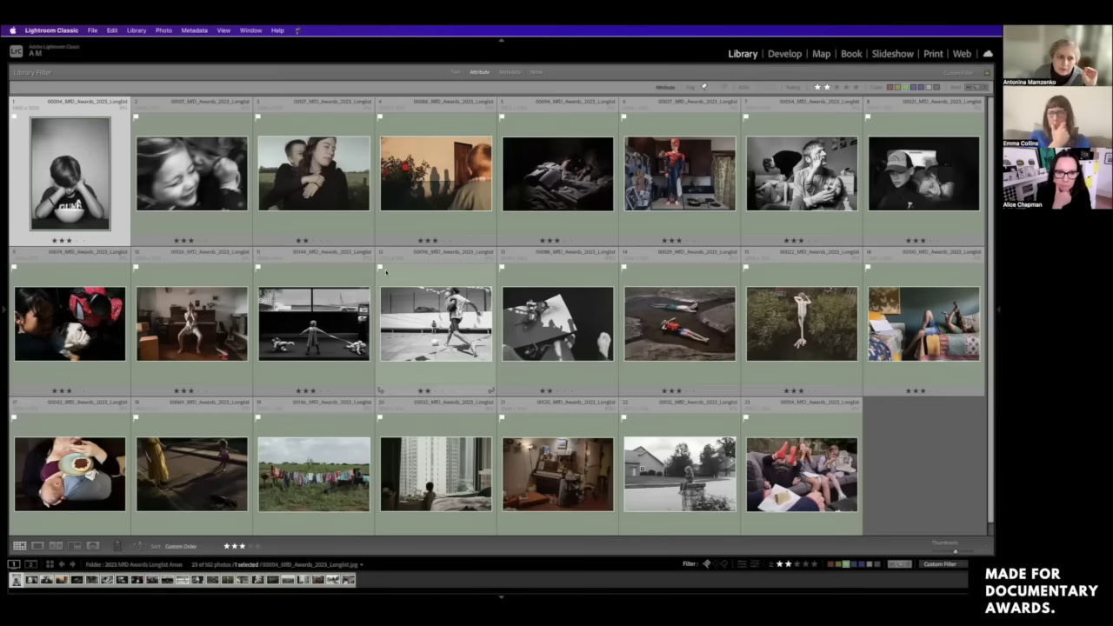
left_click(322, 187)
key("Right")
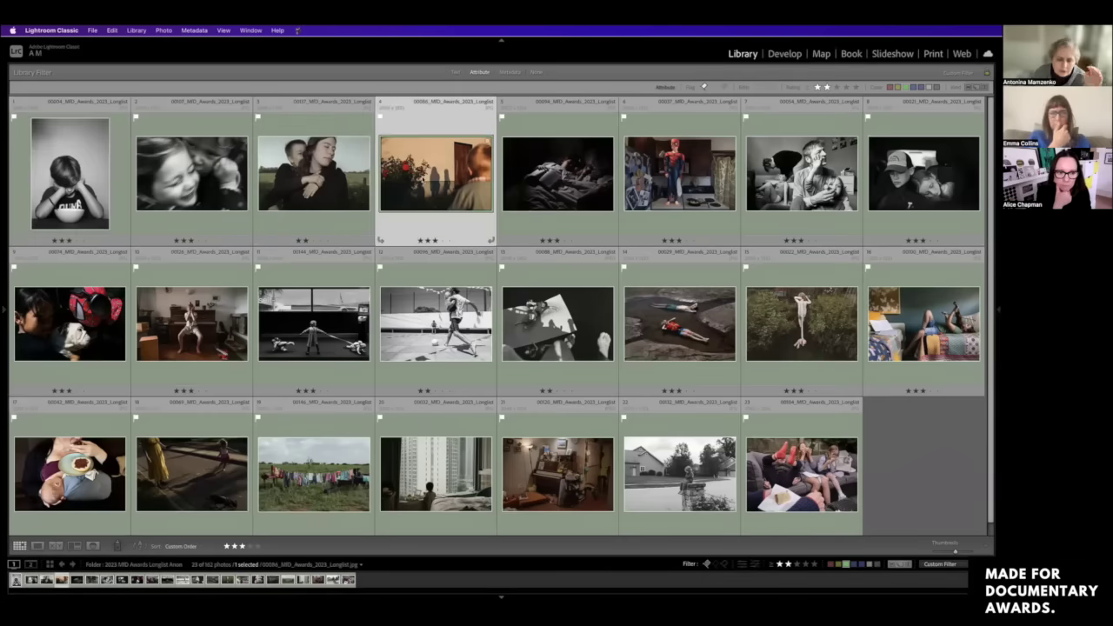
Step: Move the embracing pair in the field and the boy facing shadows to the front, followed by the girl holding two leashed toddlers
left_click(328, 176, "shift")
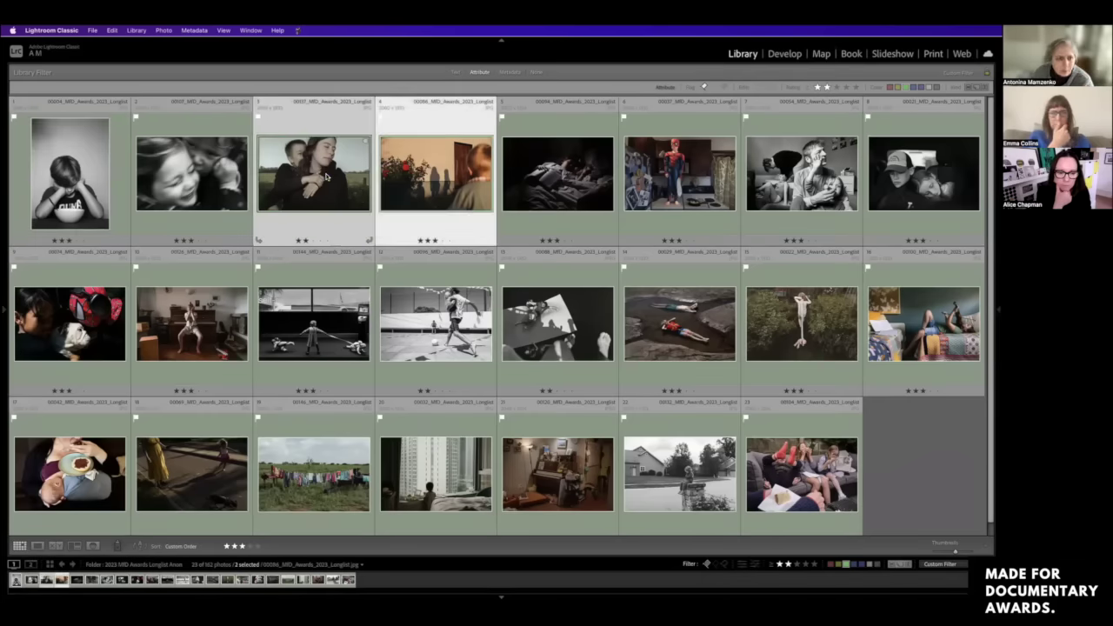
key("shift+Tab")
left_click_drag(87, 185, 66, 188)
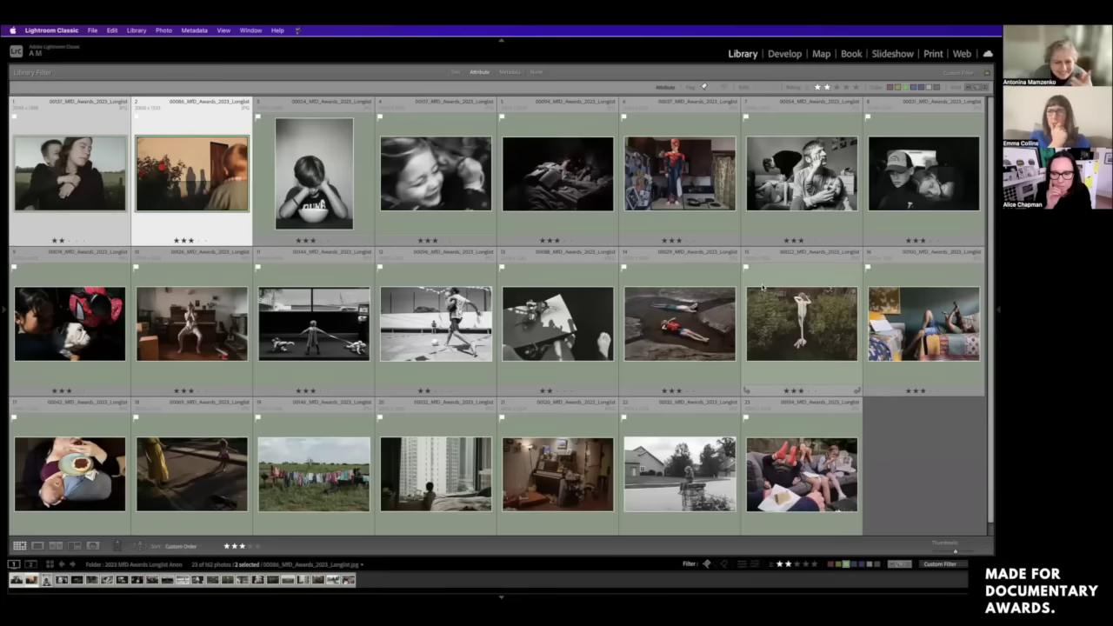
key("shift+Tab")
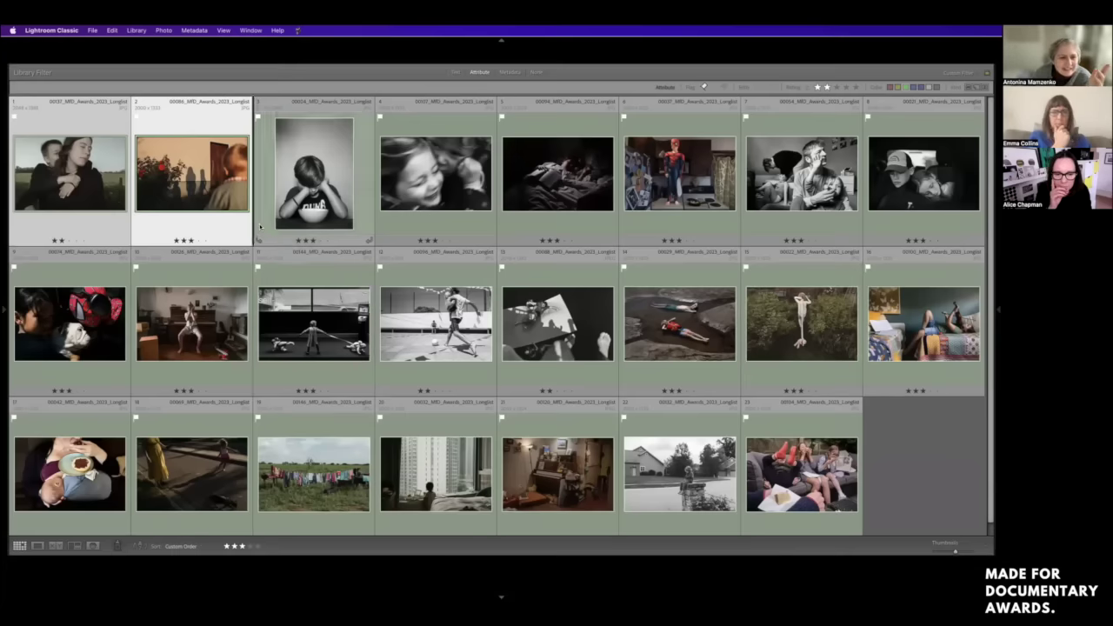
left_click_drag(259, 227, 259, 228)
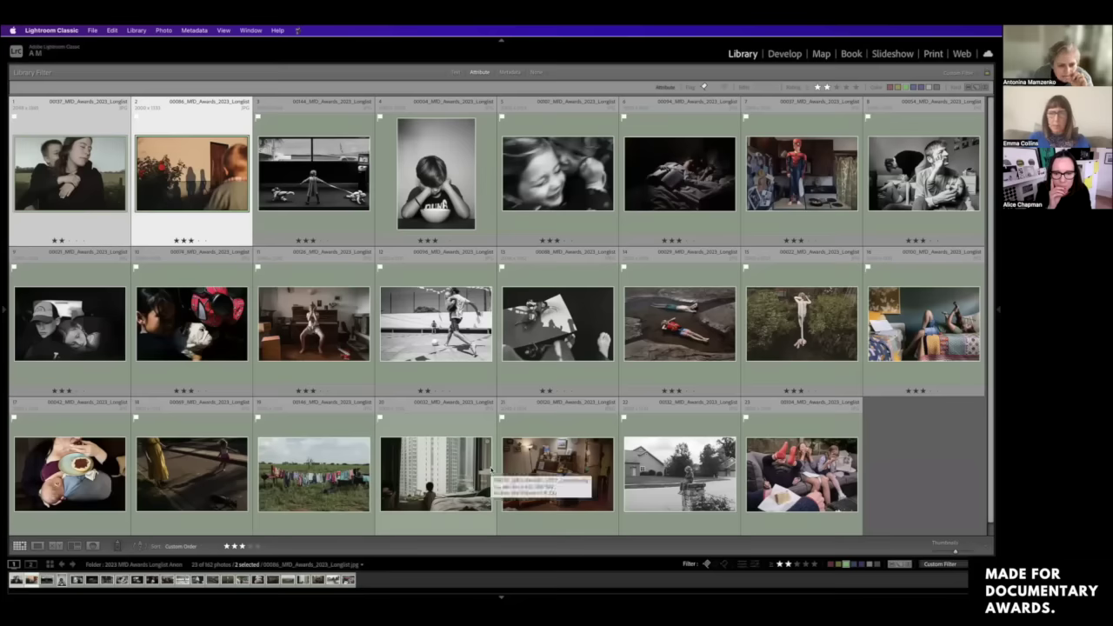
Step: Place the photo of children lying on wet rocks right after the leashed toddlers and move the laughing girl up to third place
left_click(667, 328)
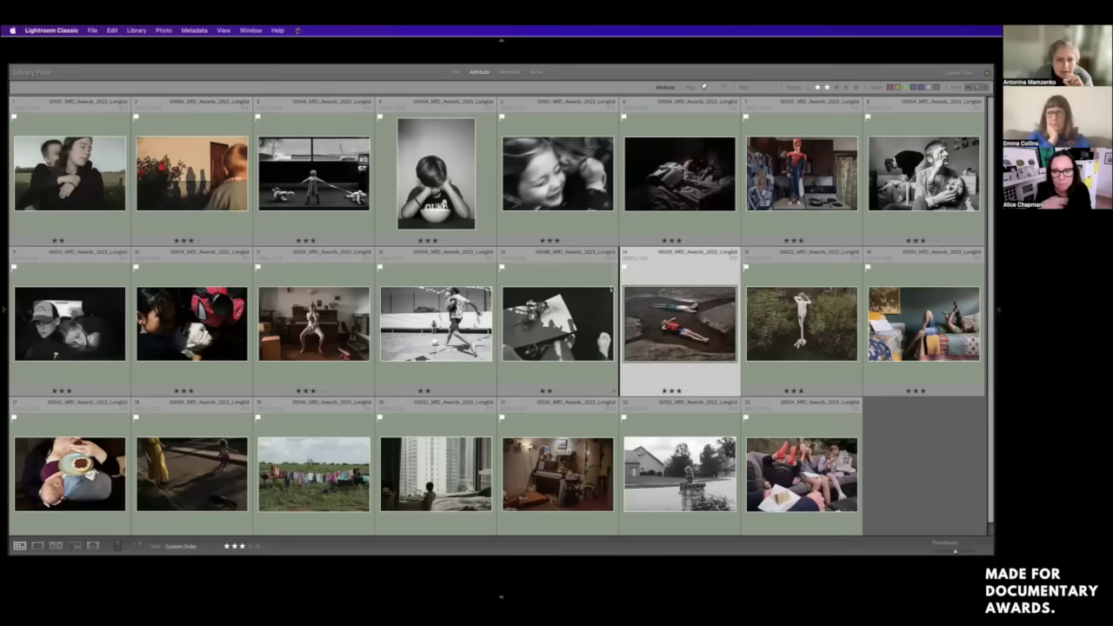
left_click_drag(381, 213, 383, 213)
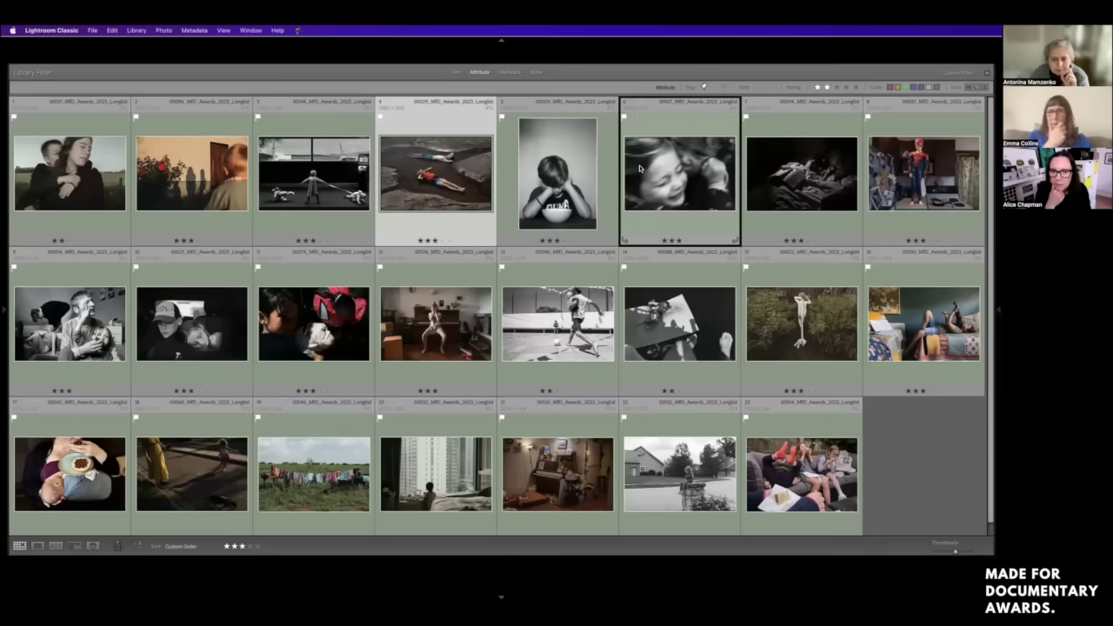
left_click_drag(477, 184, 491, 183)
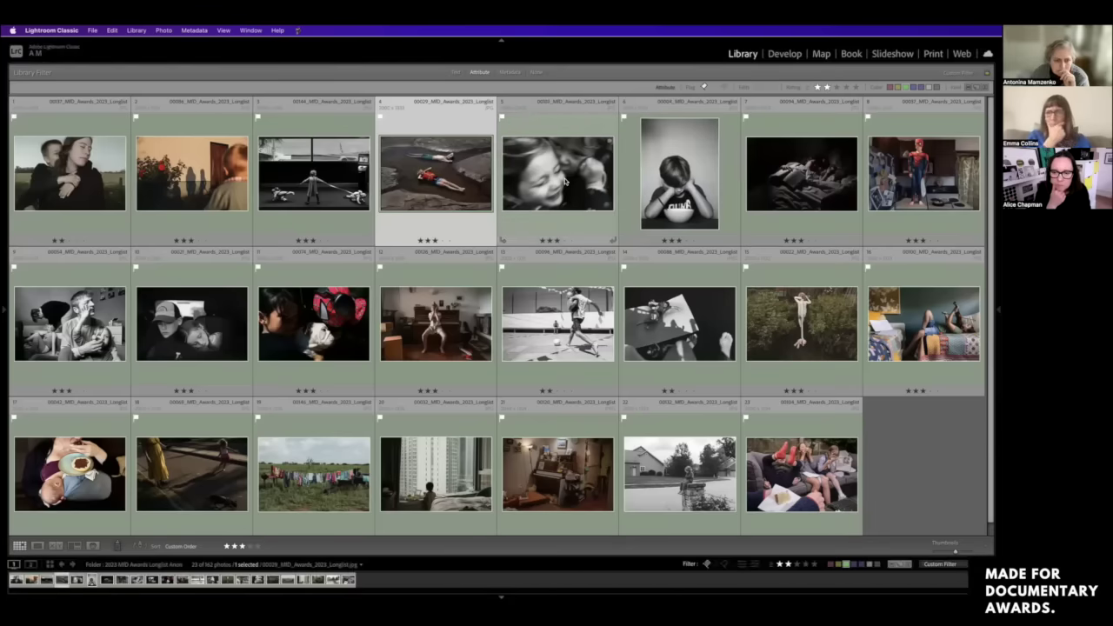
key("shift+Tab")
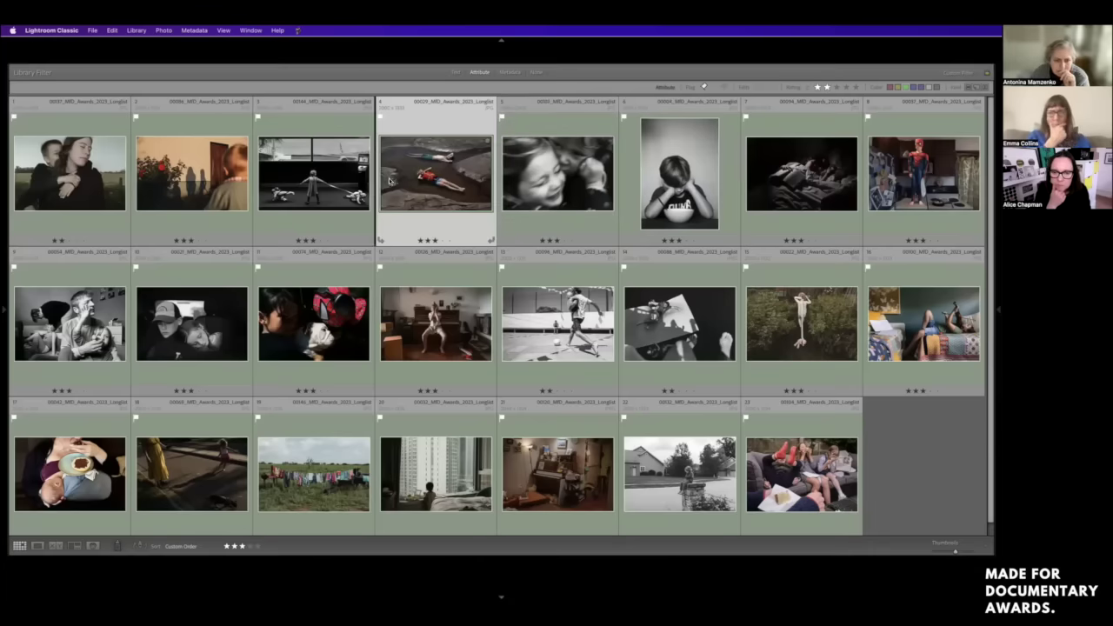
left_click_drag(389, 180, 257, 178)
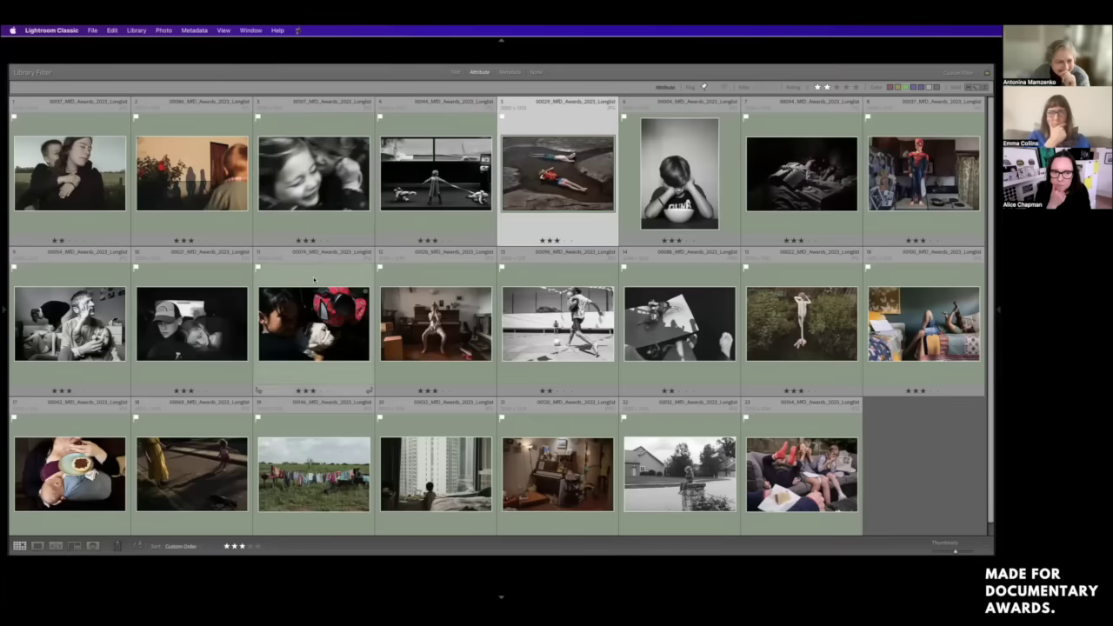
Step: Move the Spider-Man costume photo to fifth place, ahead of the children lying on wet rocks
key("shift+Tab")
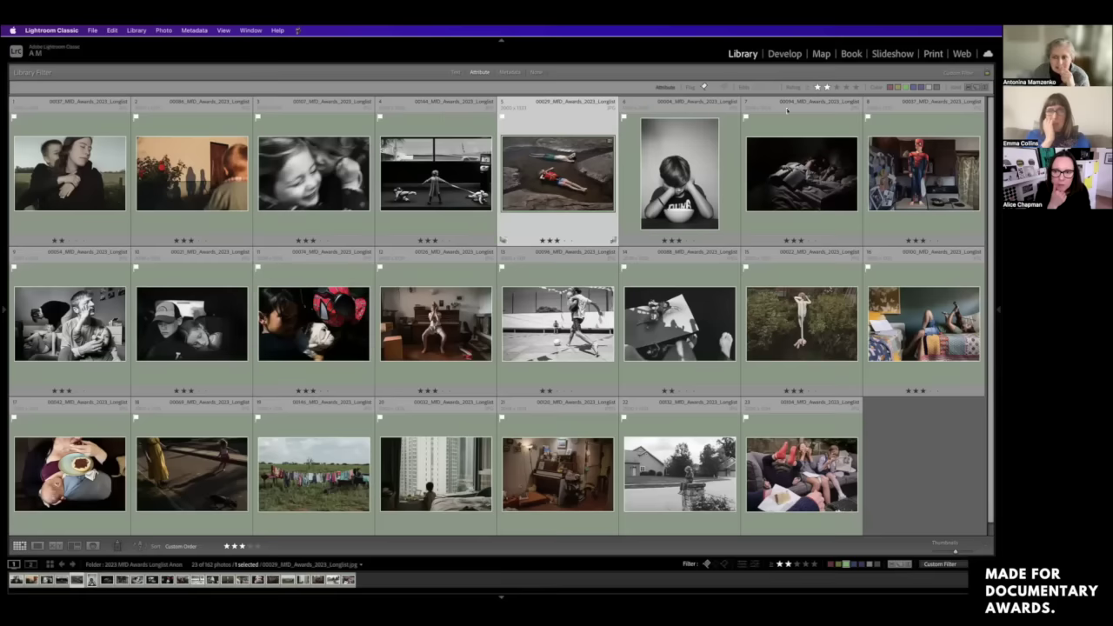
left_click(913, 171)
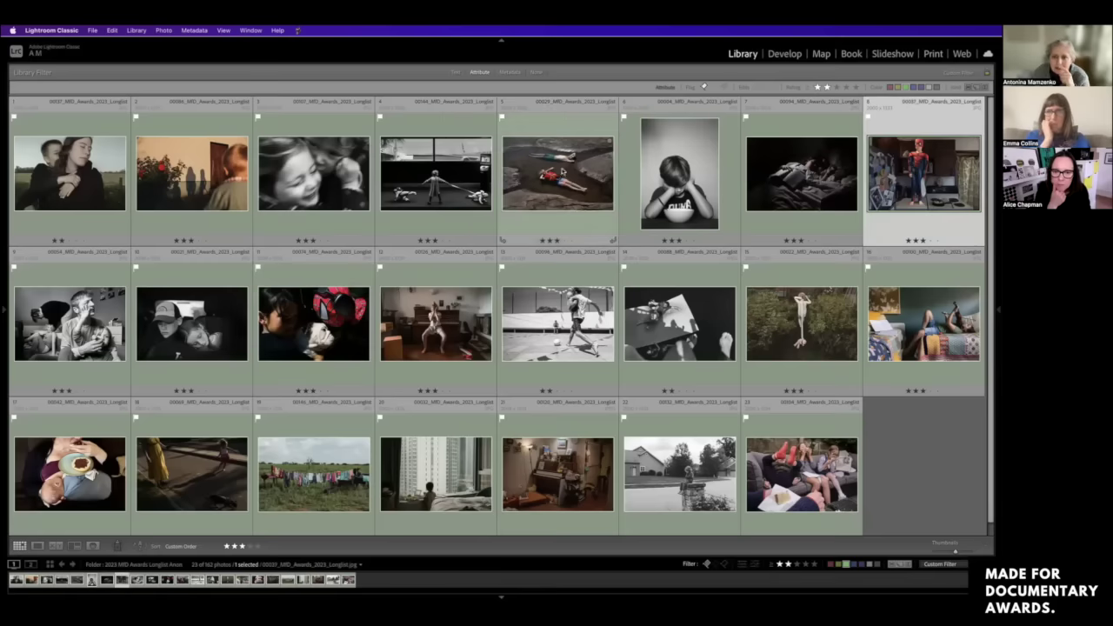
left_click(538, 174)
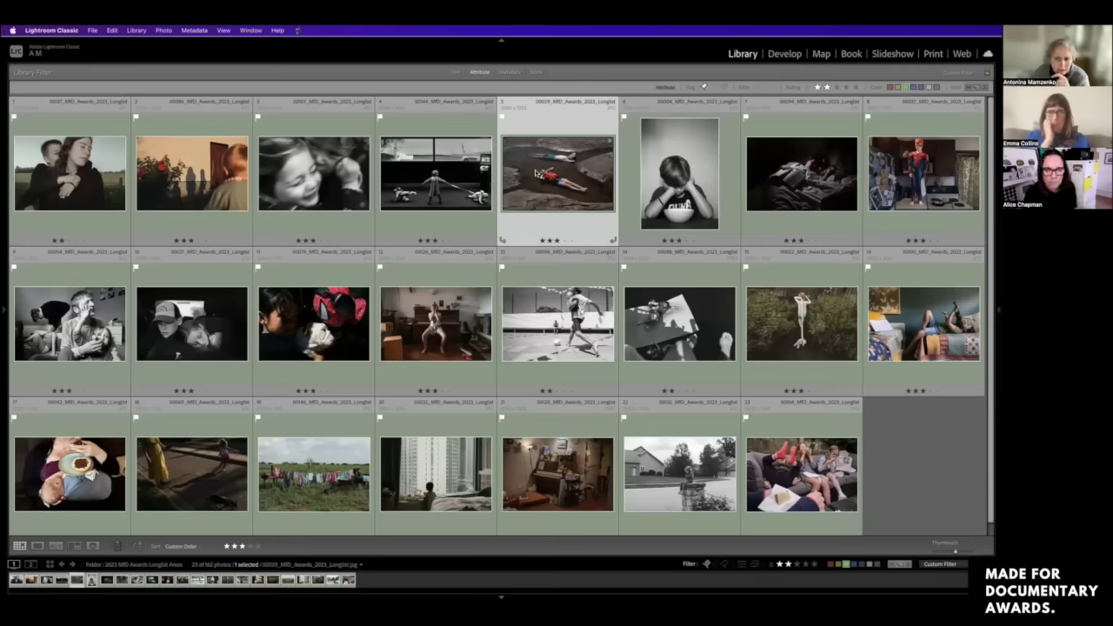
left_click(927, 162)
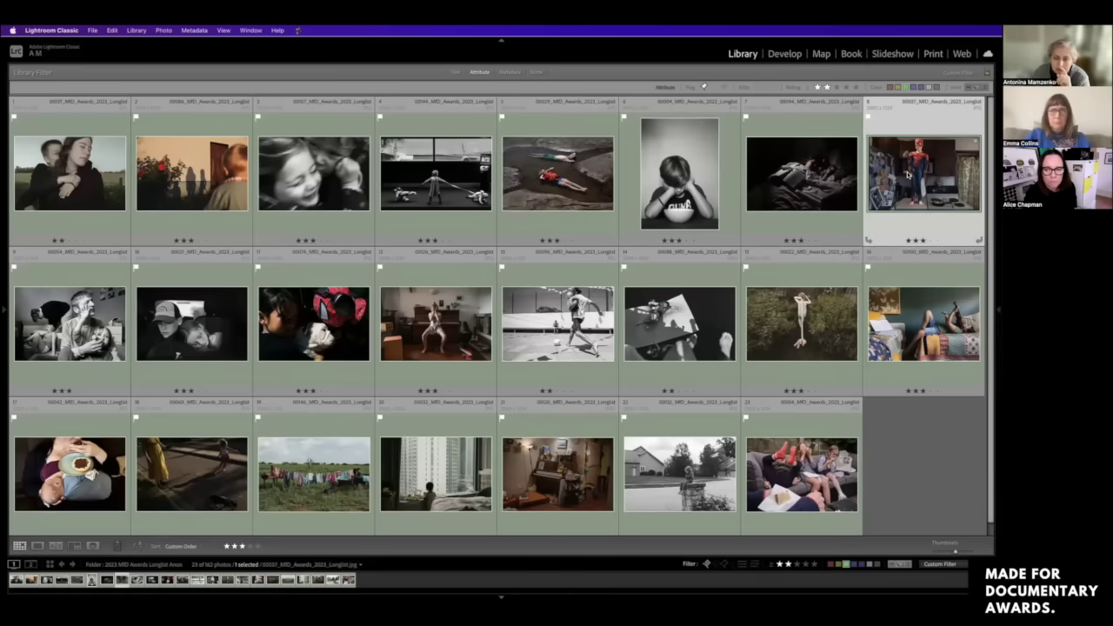
key("shift+Tab")
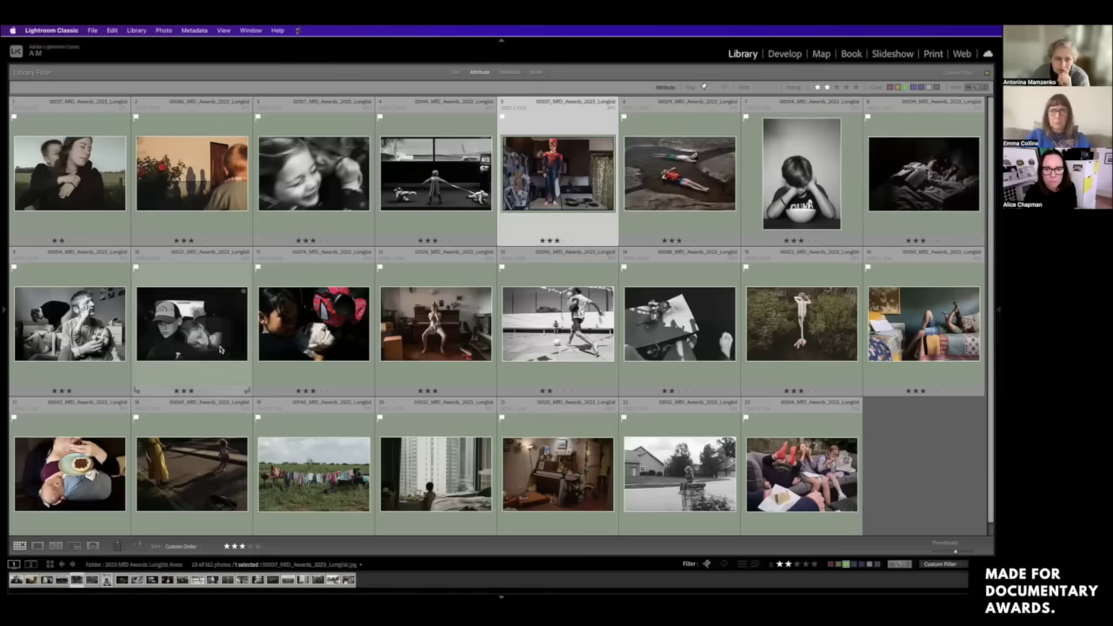
Step: View the two children resting in the car enlarged, and move the photo of the baby feeding beneath a plate to fourth place
double_click(200, 339)
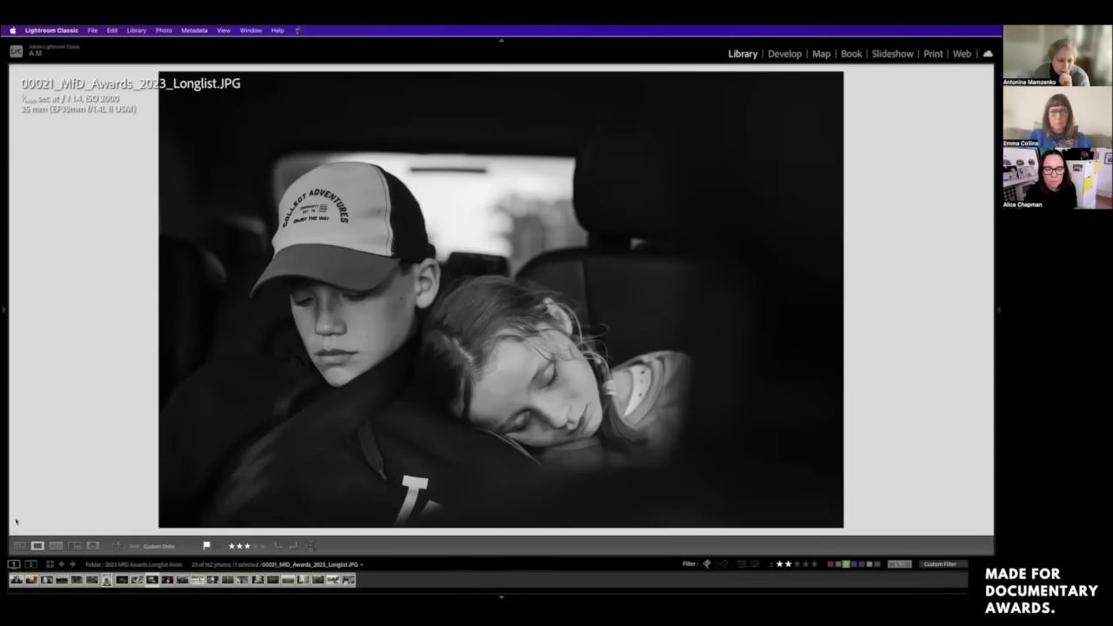
left_click(19, 546)
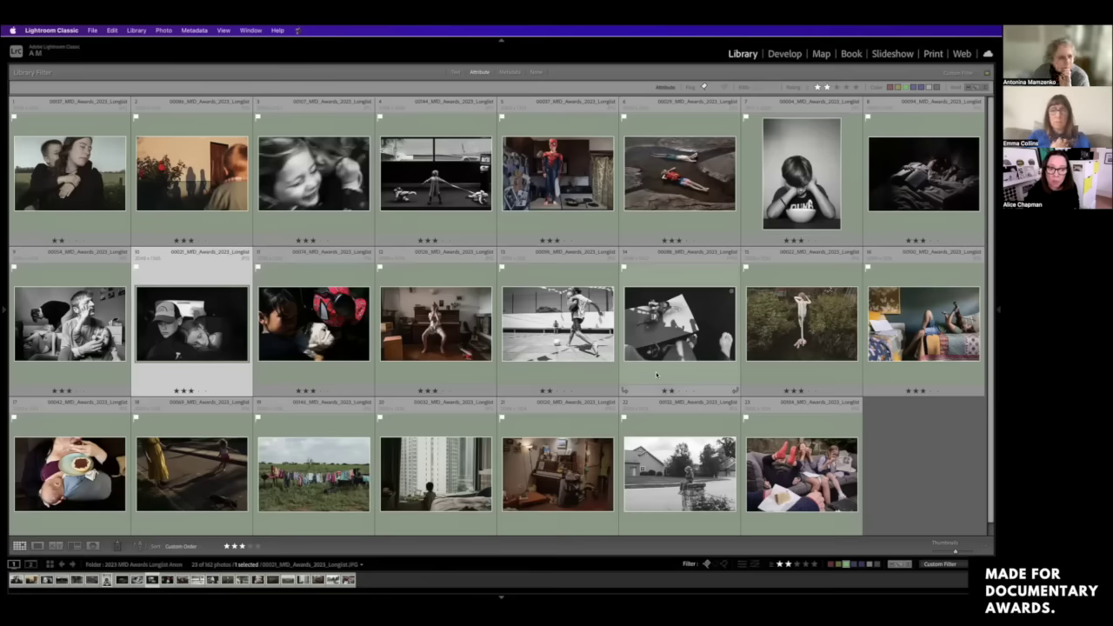
left_click(88, 202)
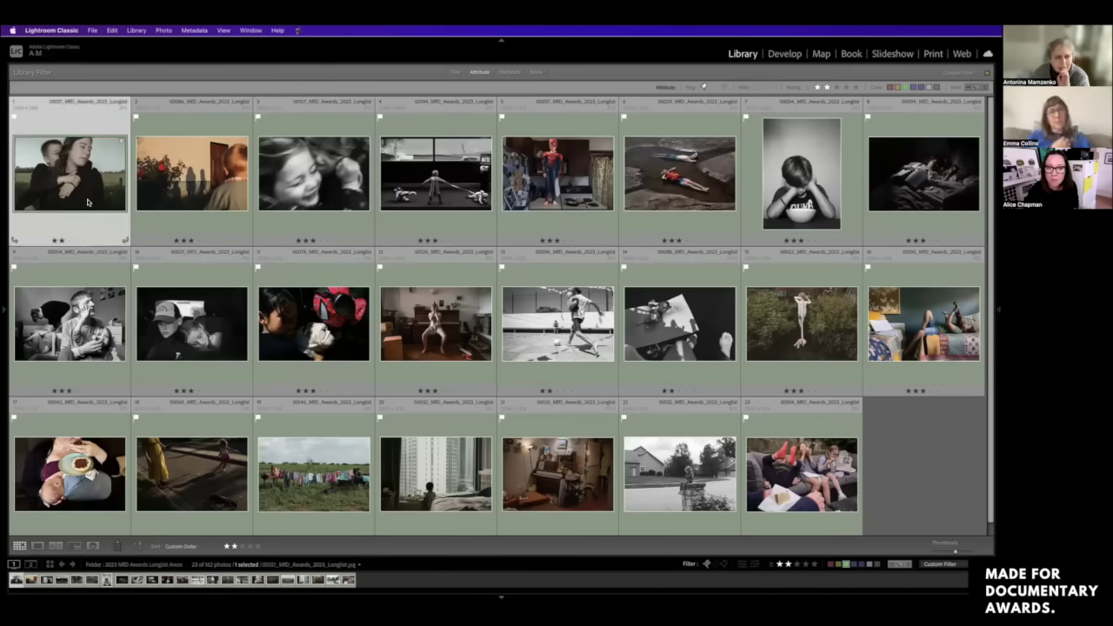
left_click(61, 452)
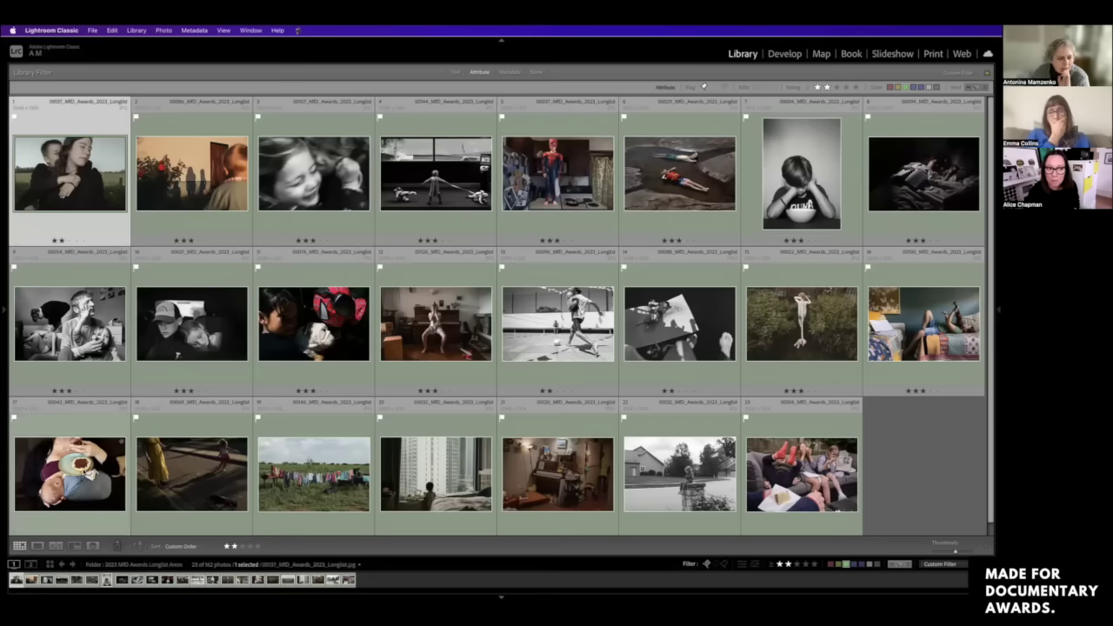
scroll(69, 476, "down", 1)
left_click_drag(67, 478, 367, 195)
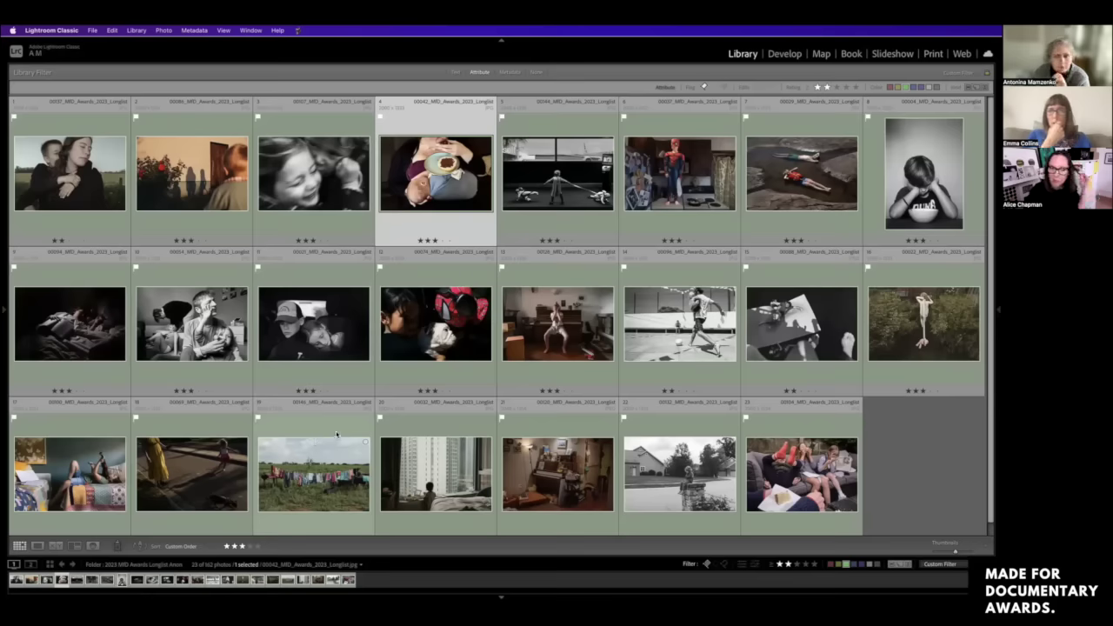
Step: Open the airport photo of the girl with two leashed toddlers and examine its window lettering and upper area up close
left_click(911, 180)
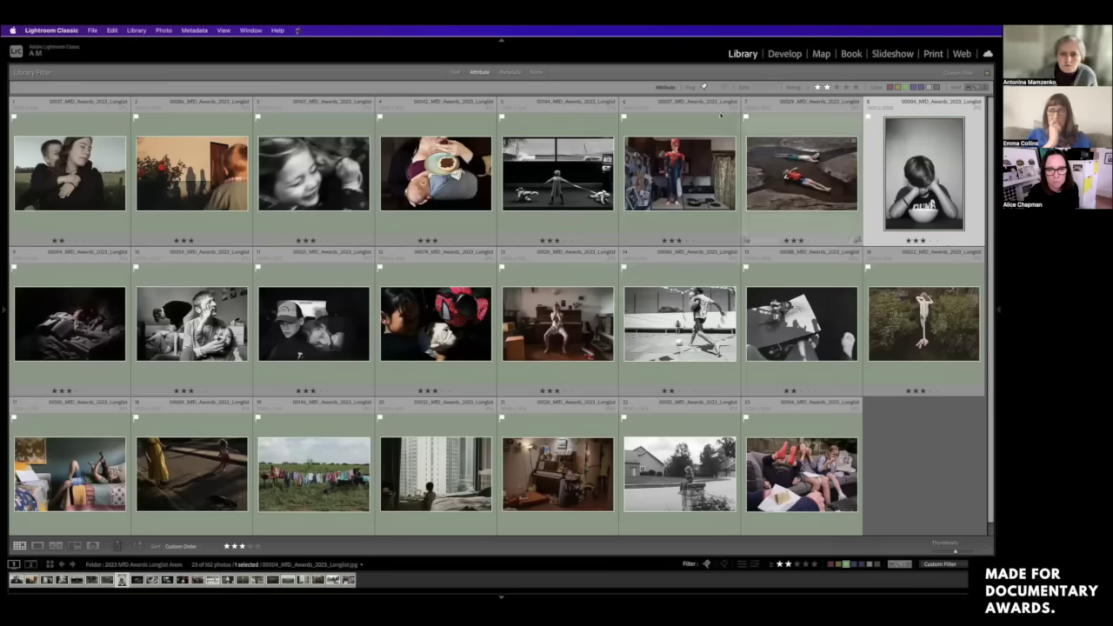
double_click(565, 177)
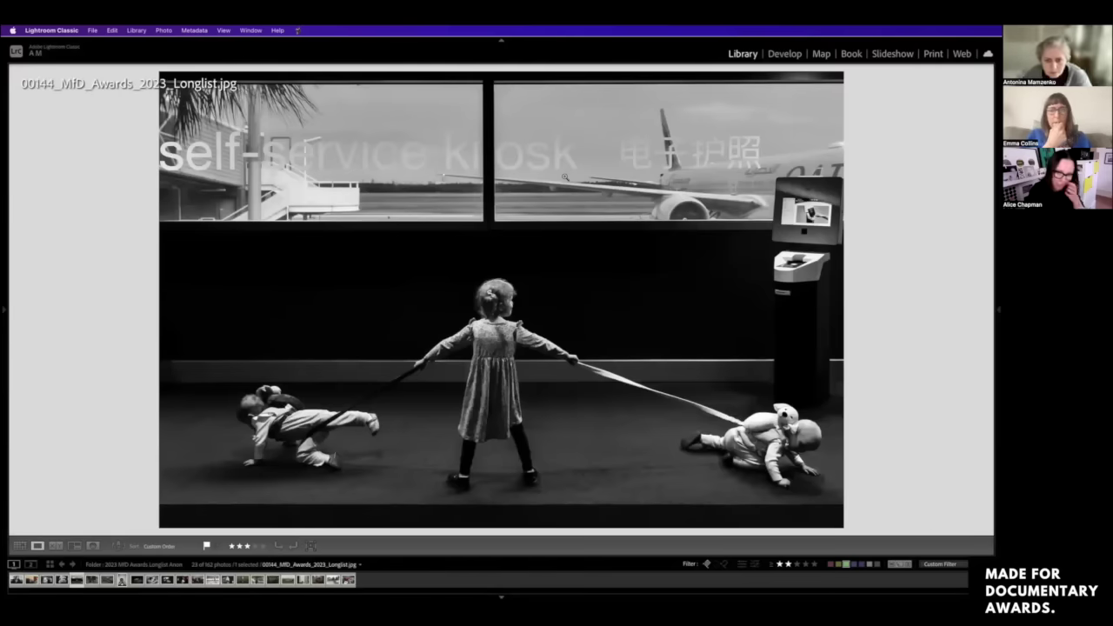
left_click(525, 308)
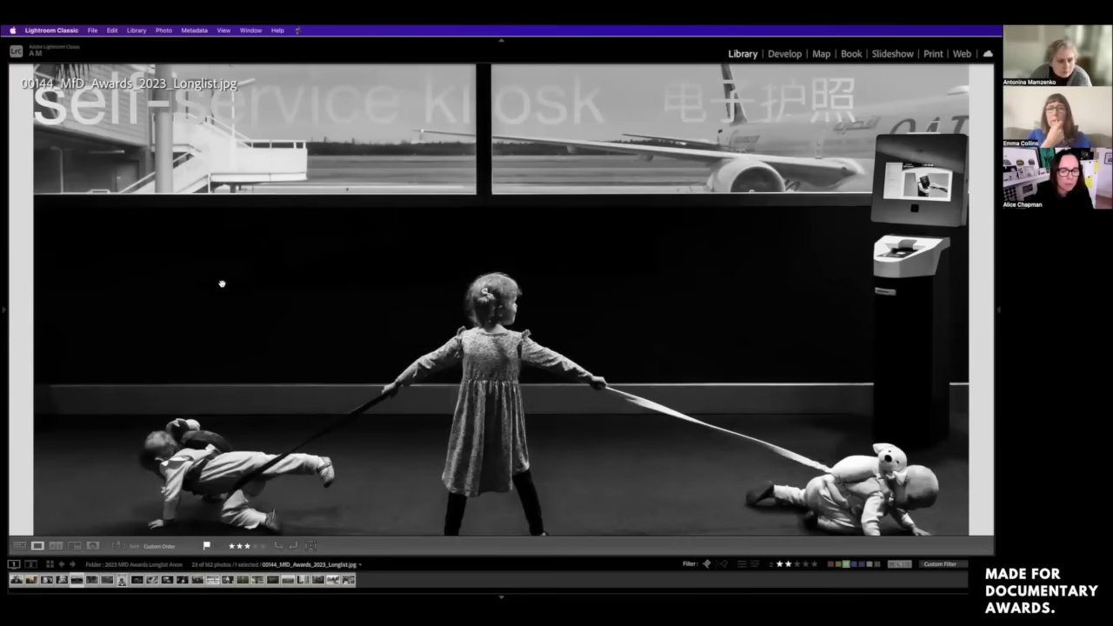
right_click(75, 141)
left_click(92, 120)
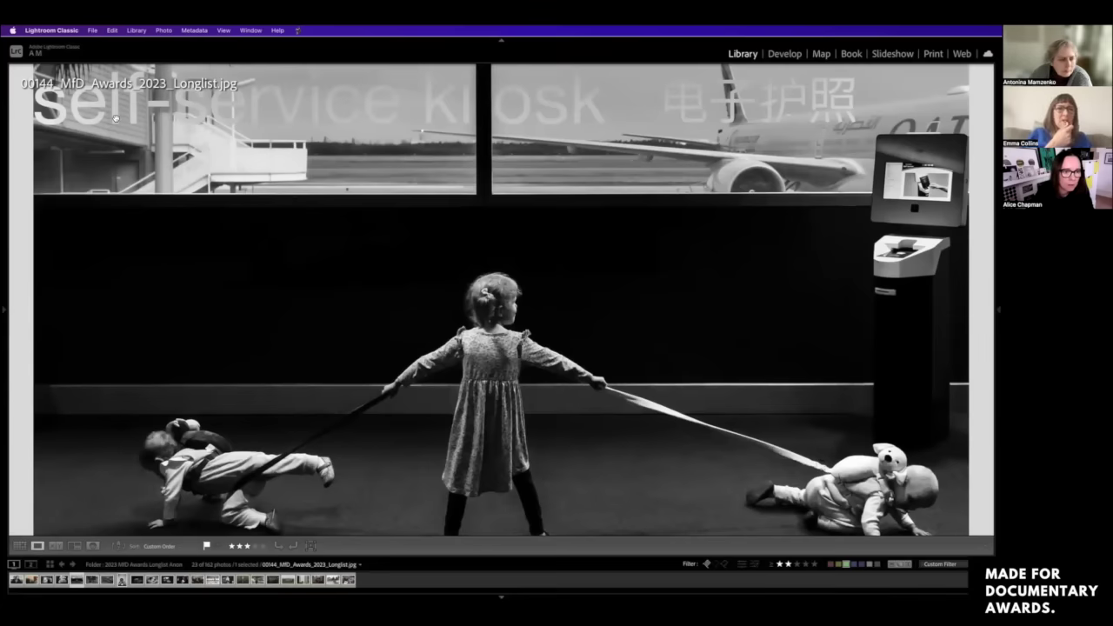
left_click_drag(174, 151, 221, 355)
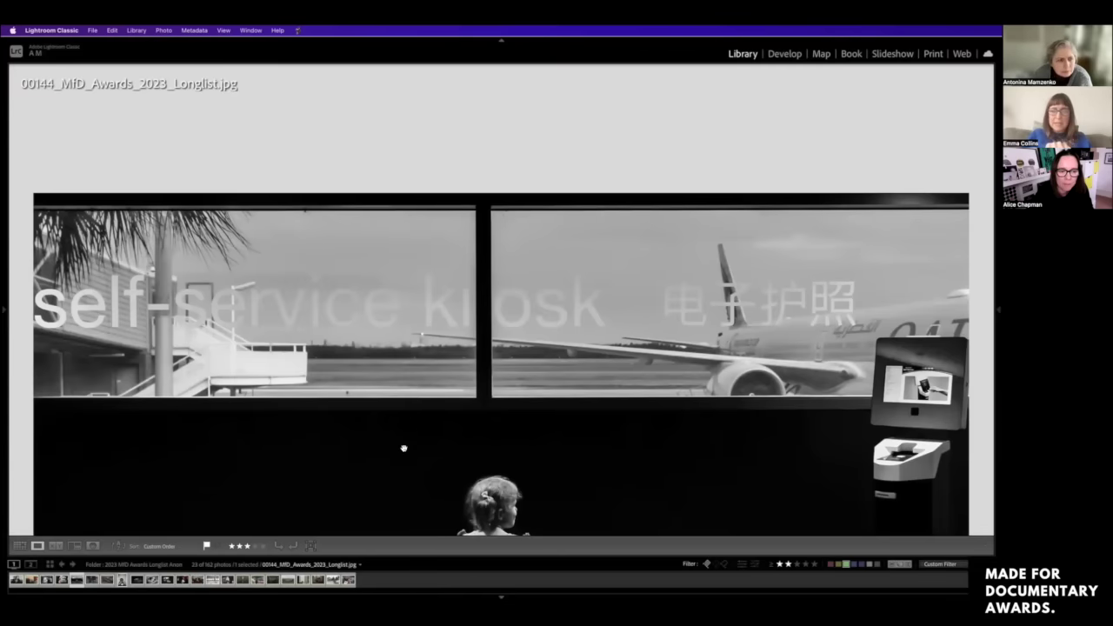
left_click_drag(402, 469, 376, 269)
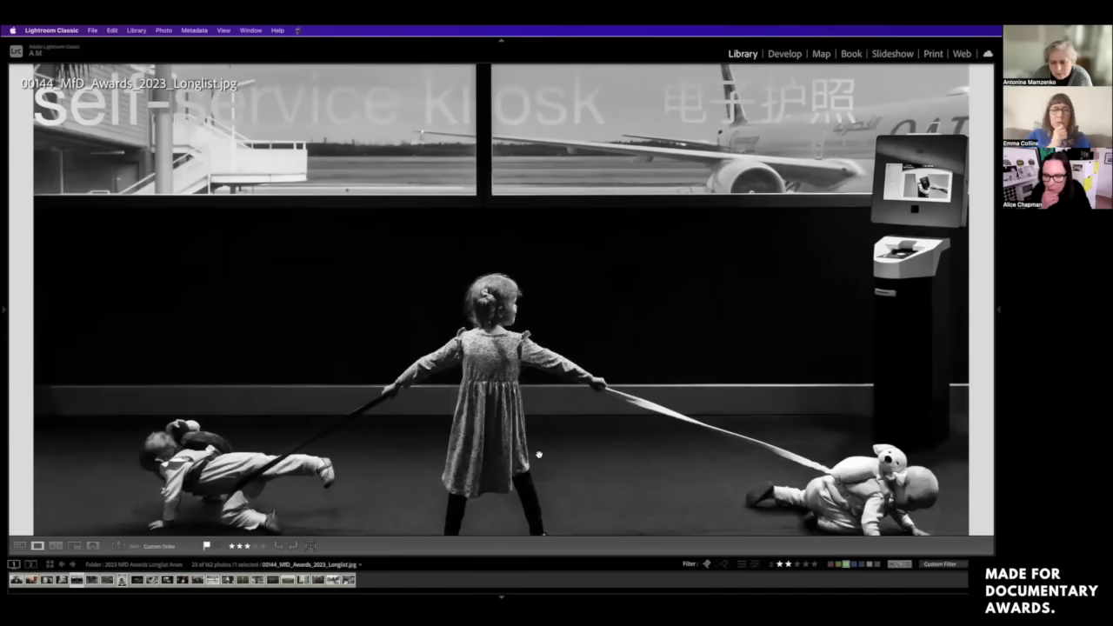
Step: Examine the girl and the toddlers' leashes in the airport photo at close zoom and as a reduced whole image
left_click(493, 368)
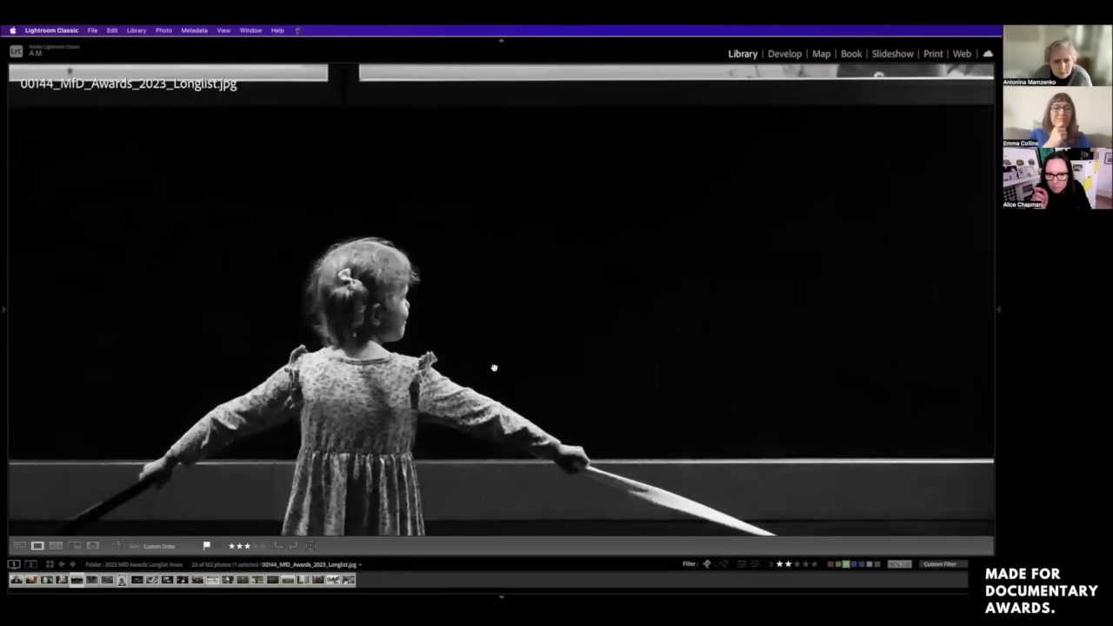
left_click(425, 389)
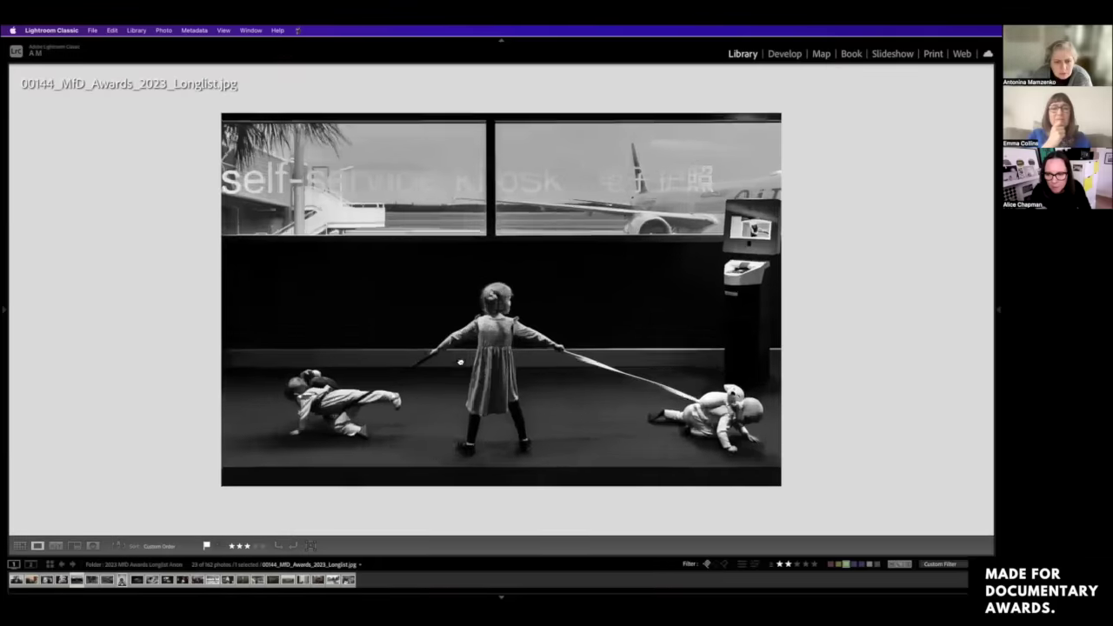
key("g")
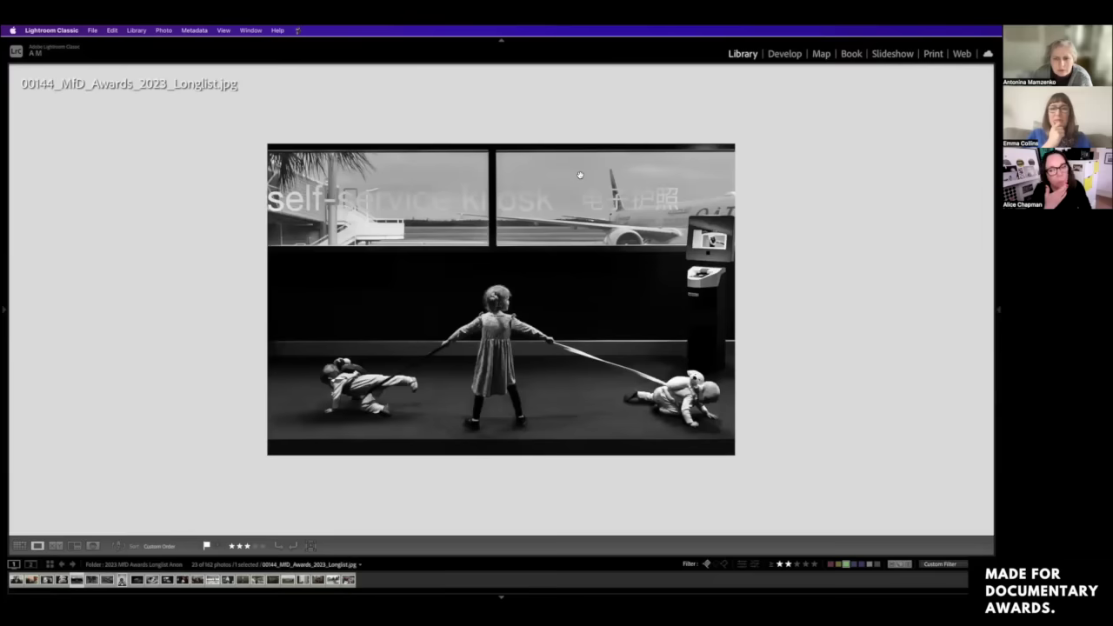
double_click(582, 178)
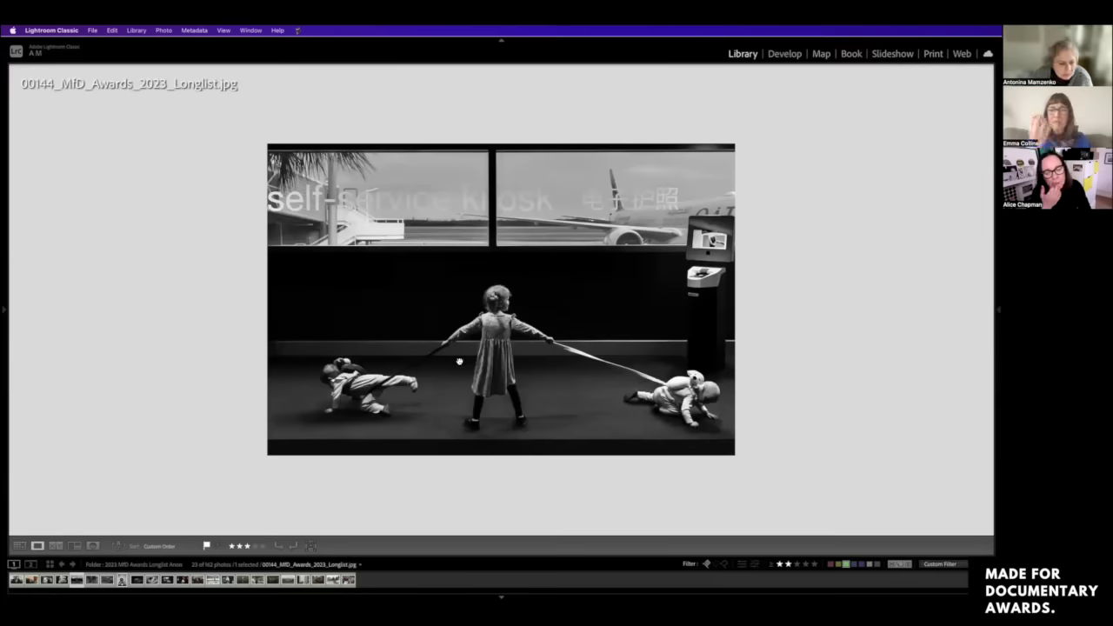
left_click(601, 410)
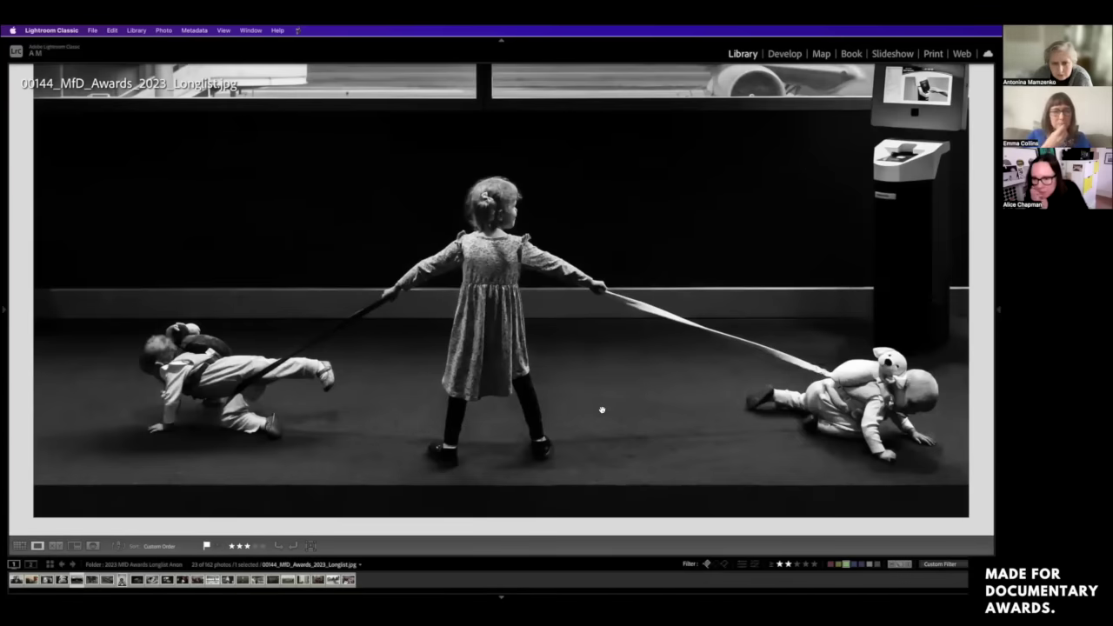
left_click(602, 410)
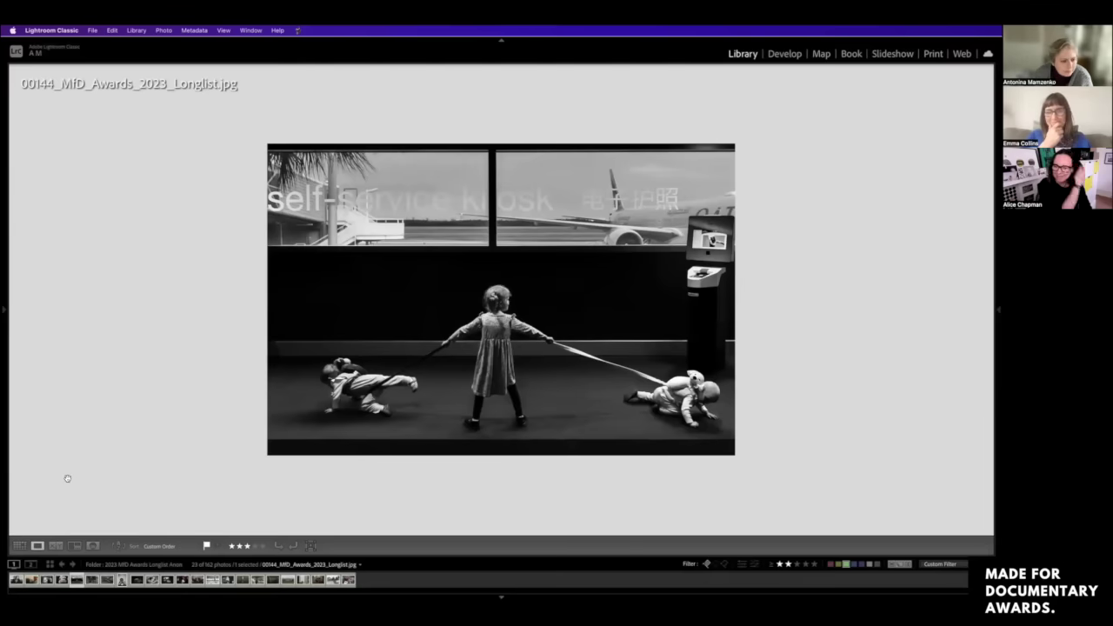
Step: Return to the thumbnail grid and reopen the airport photo at full fitted size
left_click(228, 31)
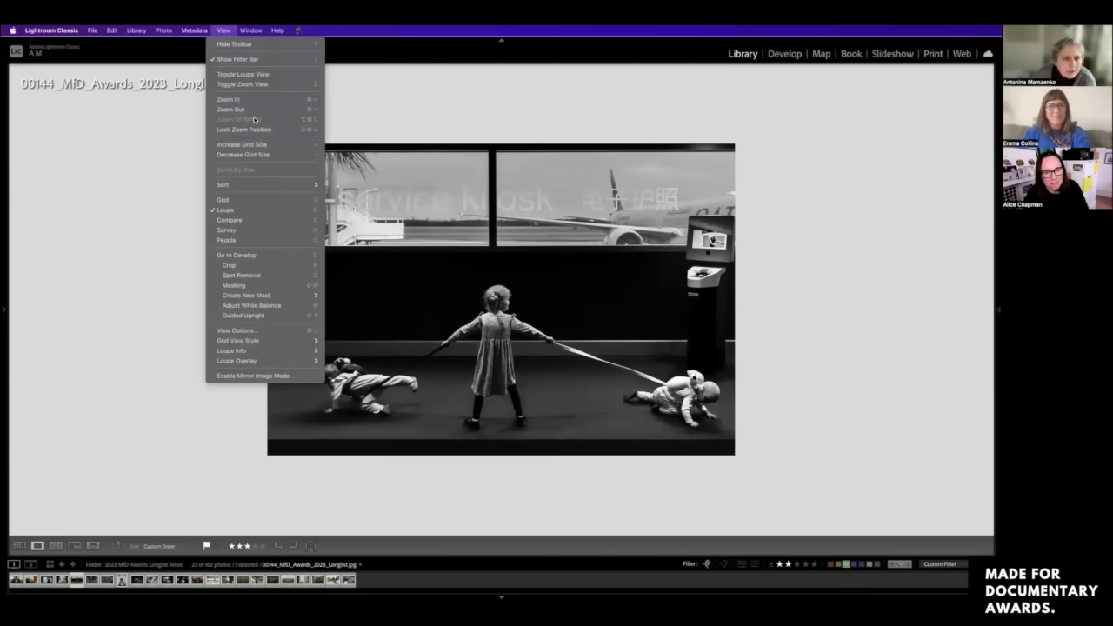
left_click(256, 99)
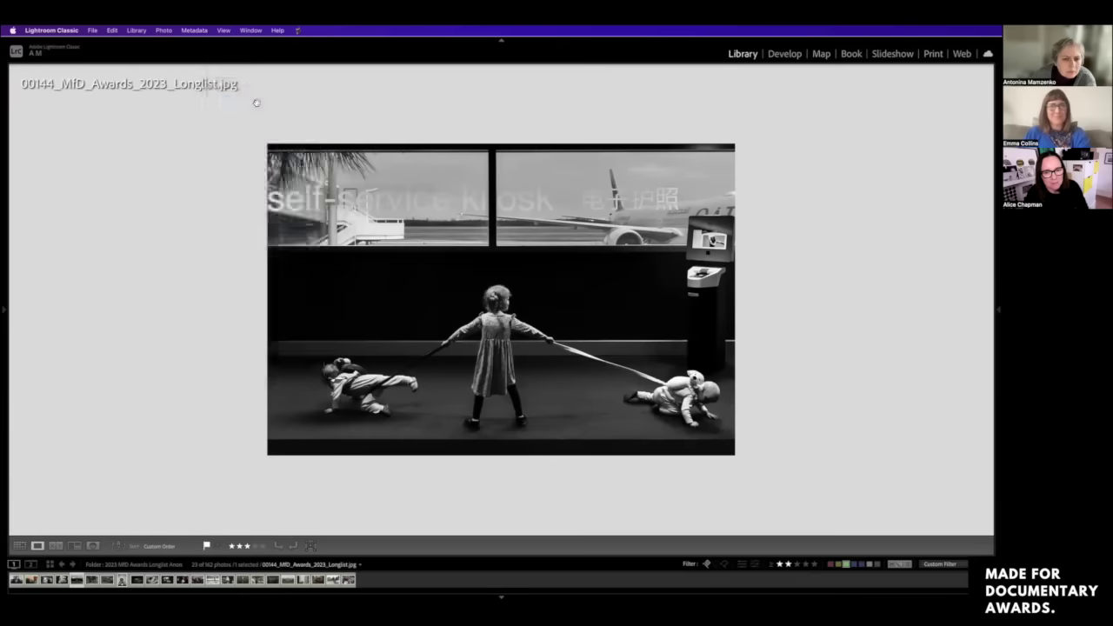
key("g")
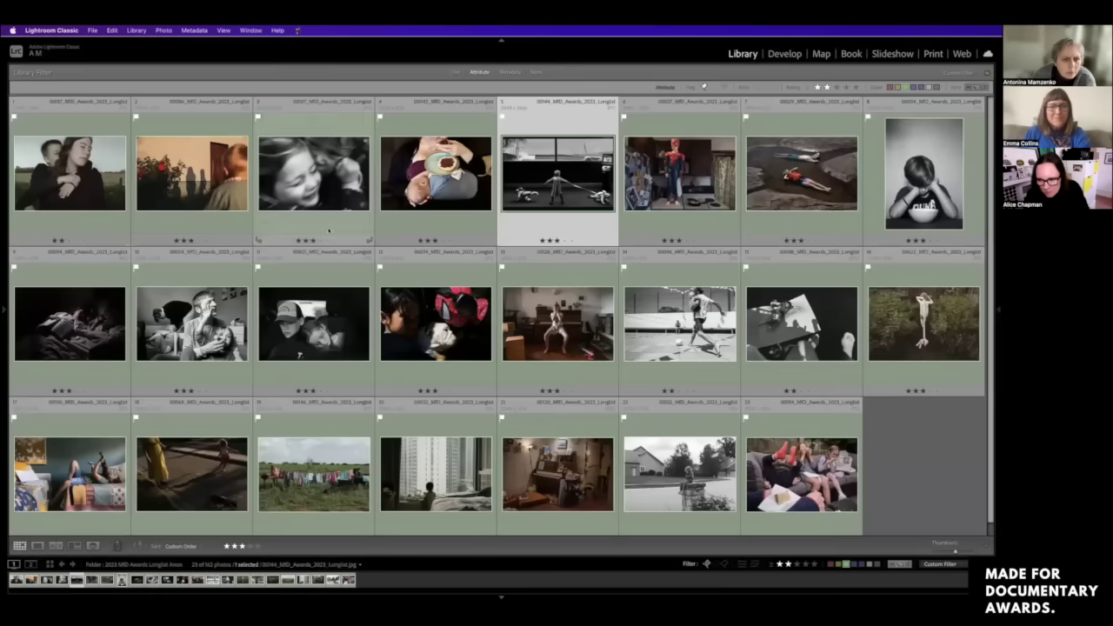
double_click(567, 173)
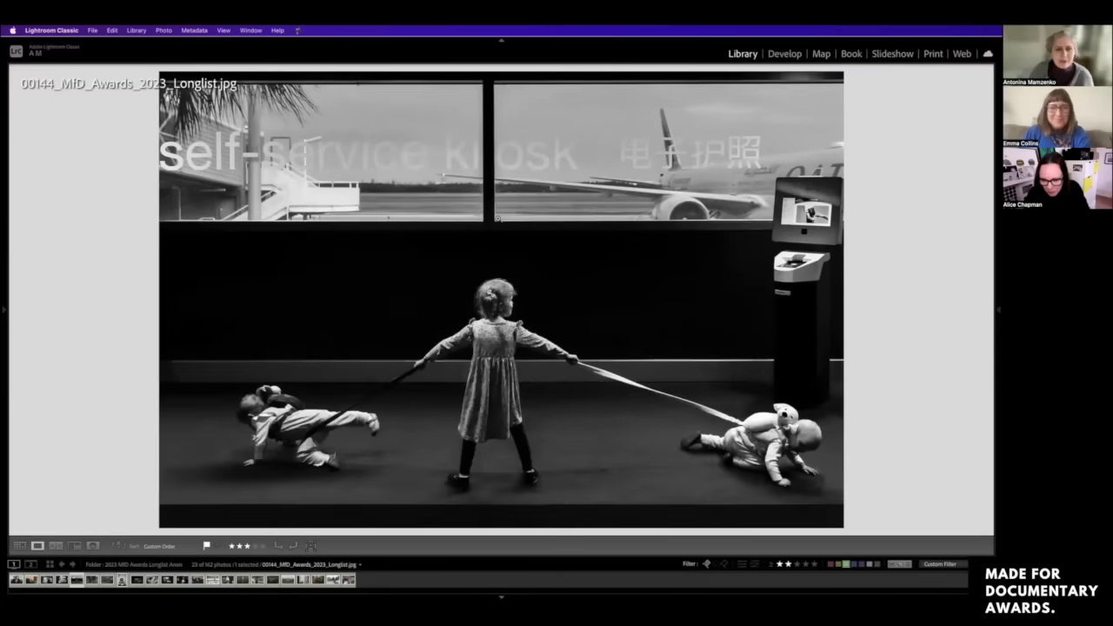
Step: Return to the thumbnail grid and move the photo of the woman with a boy in a field to second place
mouse_move(4, 328)
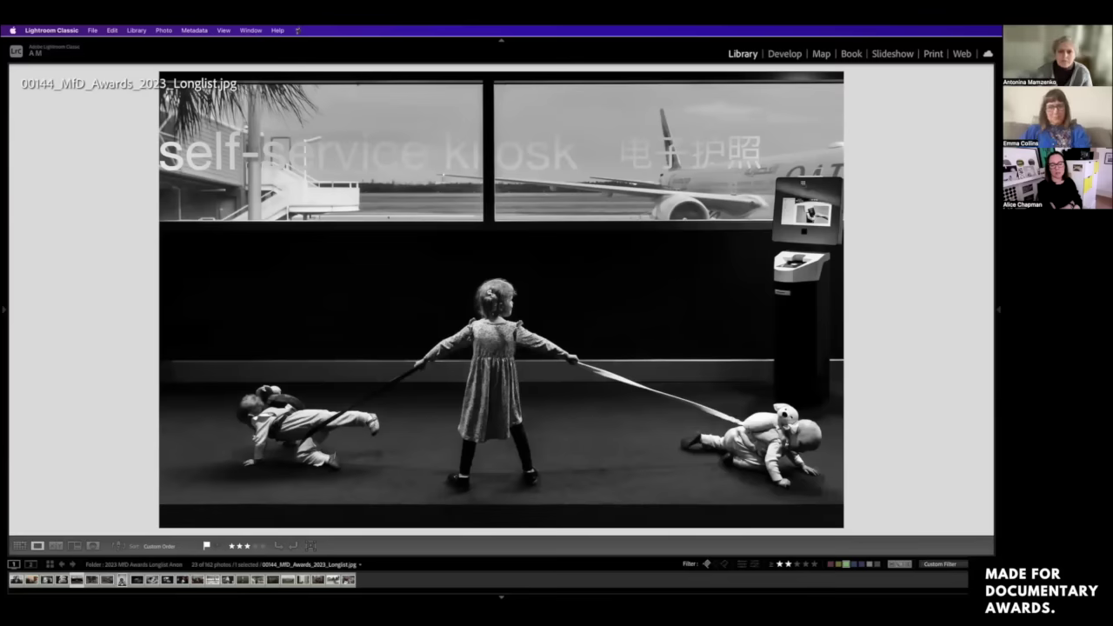
left_click(19, 546)
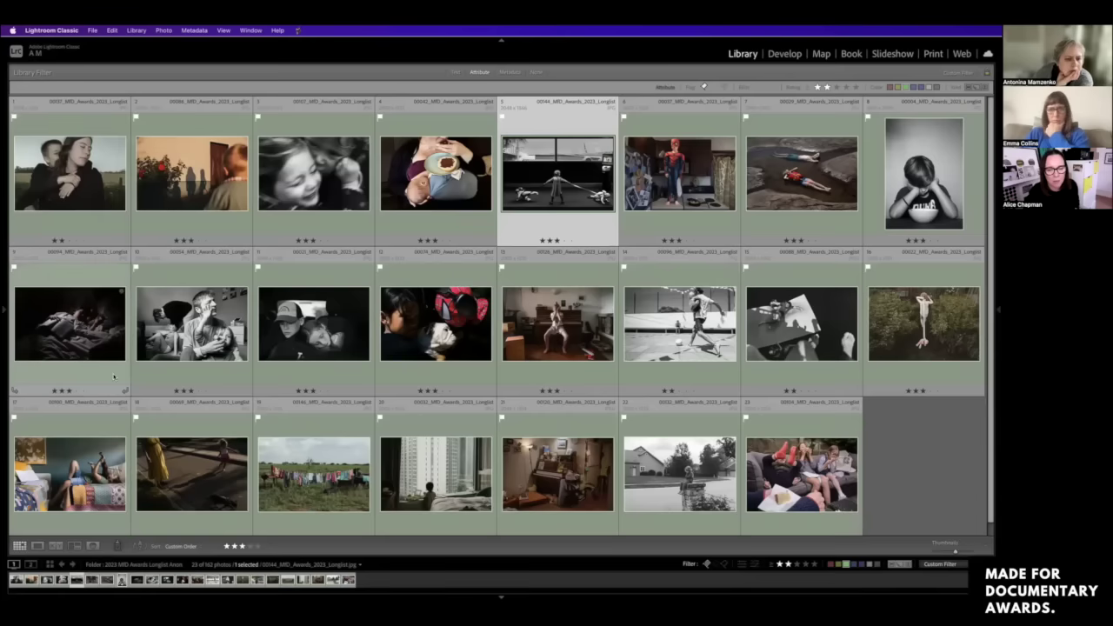
left_click(84, 177)
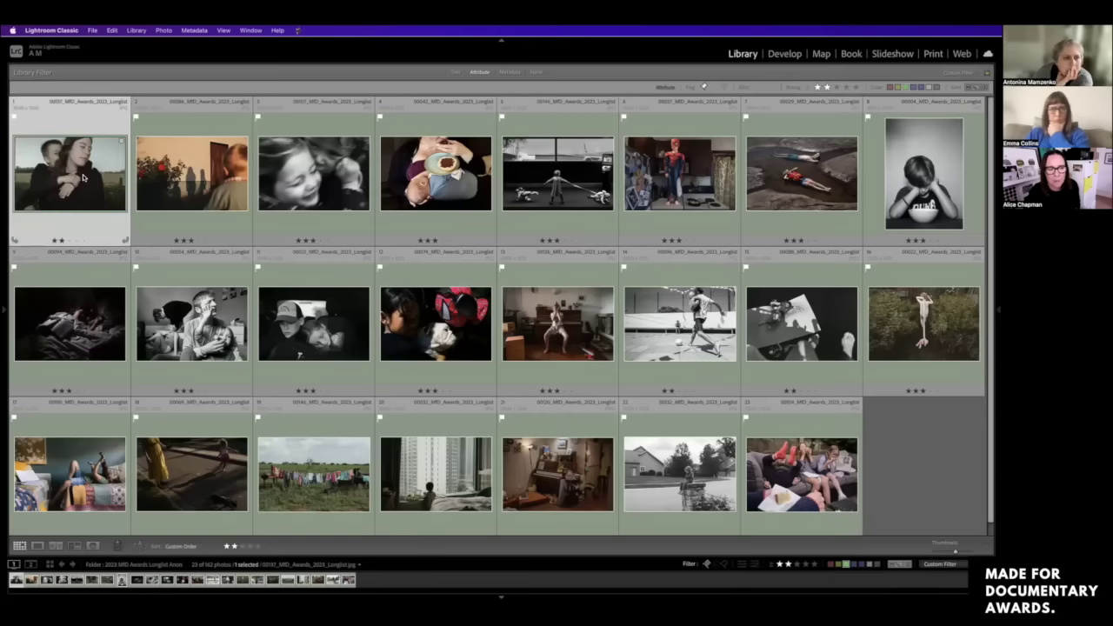
left_click_drag(84, 177, 357, 181)
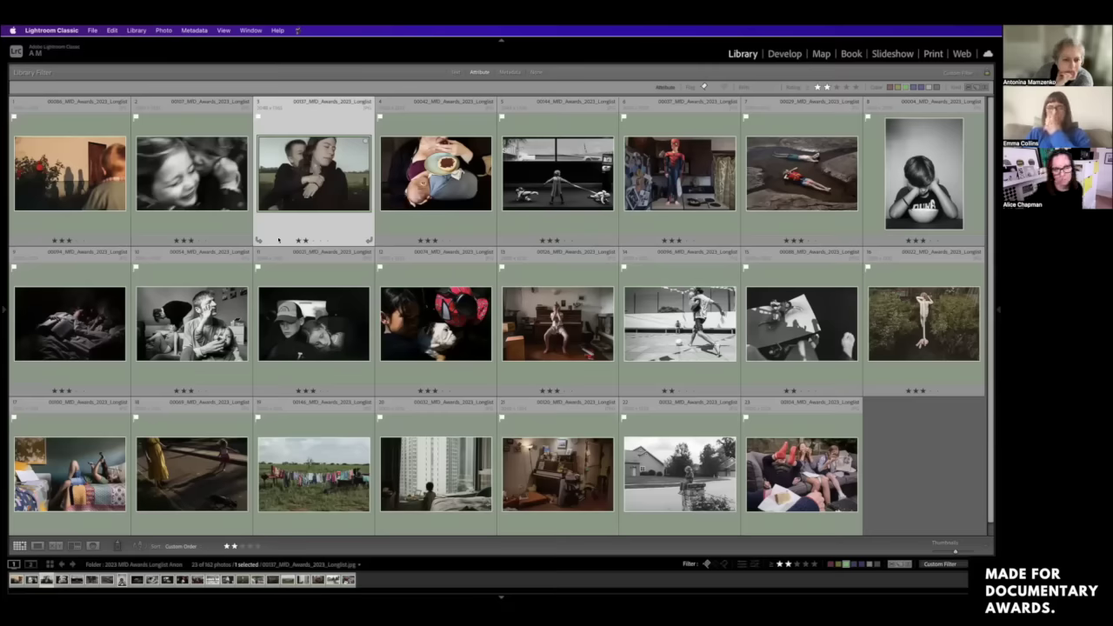
left_click_drag(314, 190, 187, 187)
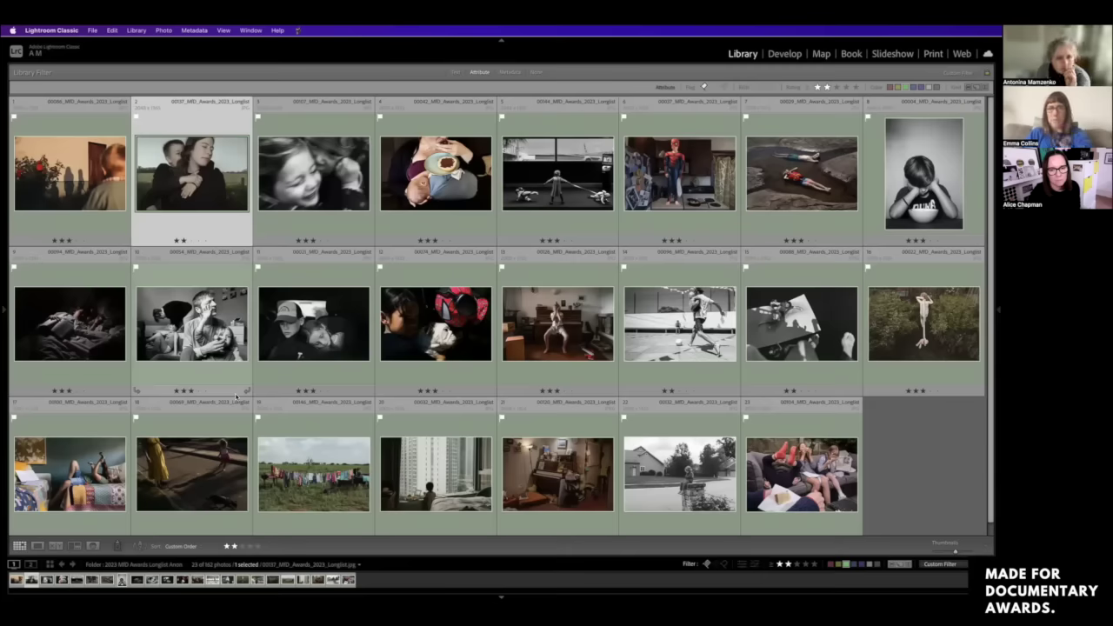
Step: Move the photo of the baby feeding beneath a plate to first place and view it enlarged
left_click(452, 190)
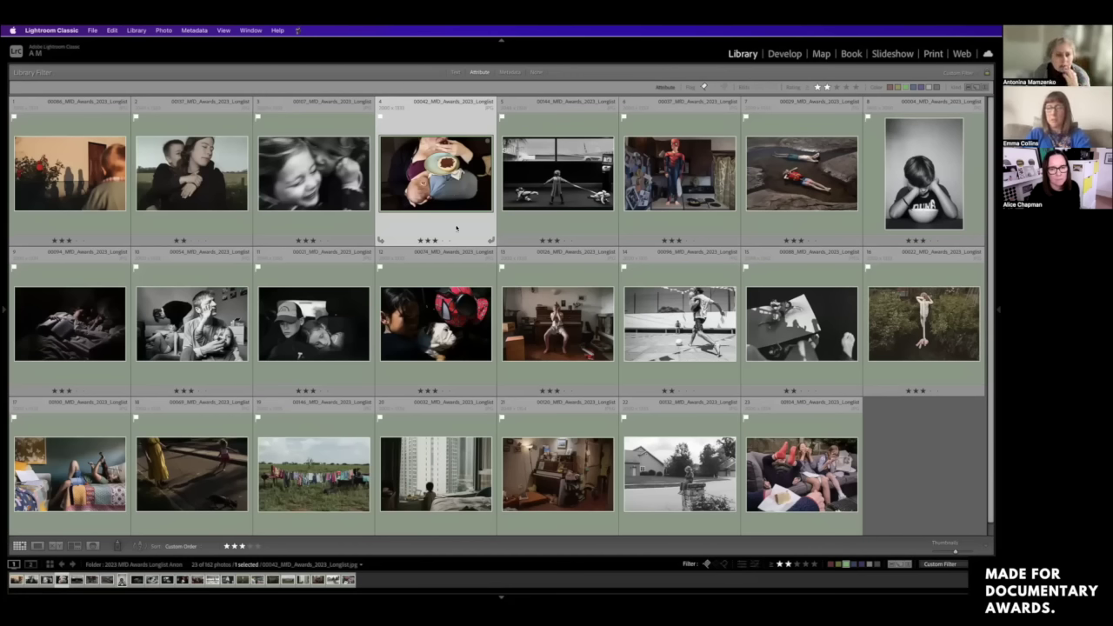
left_click_drag(435, 174, 26, 174)
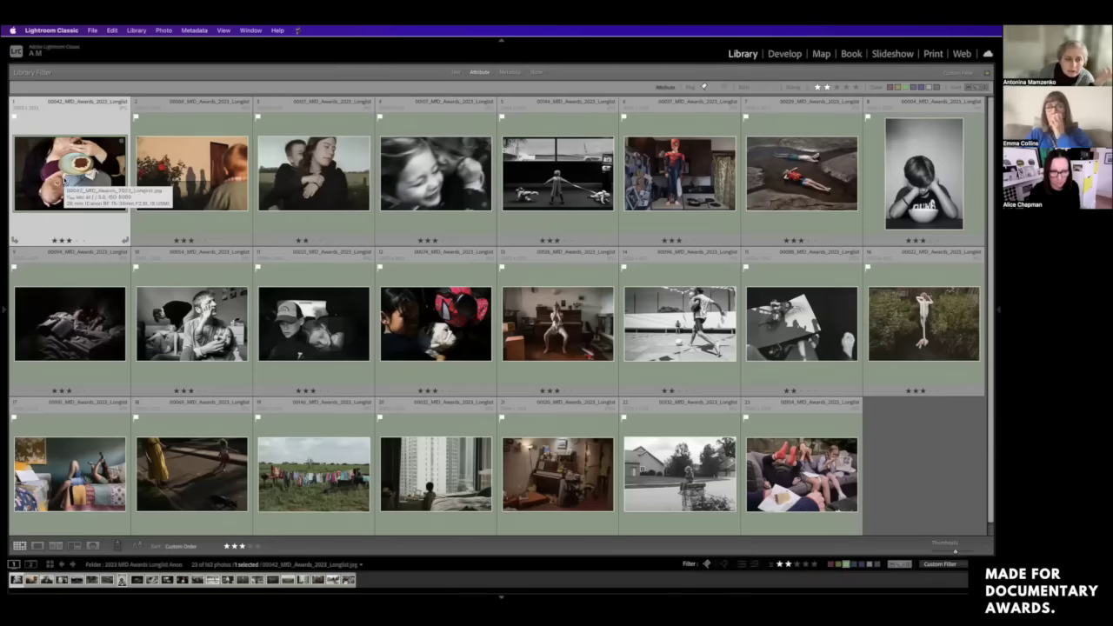
double_click(66, 179)
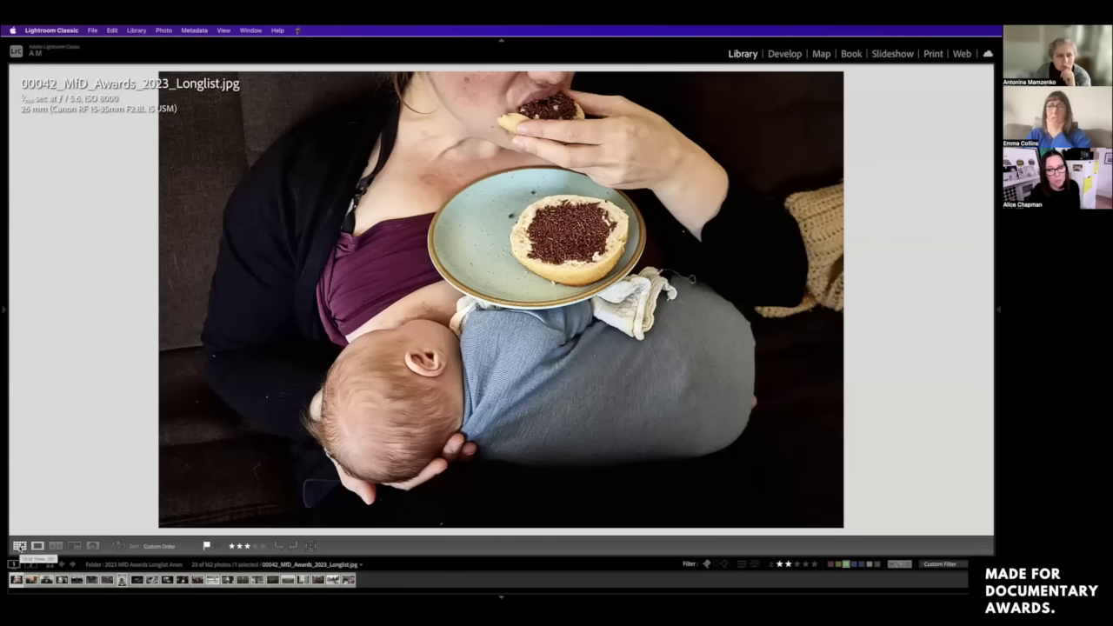
left_click(19, 546)
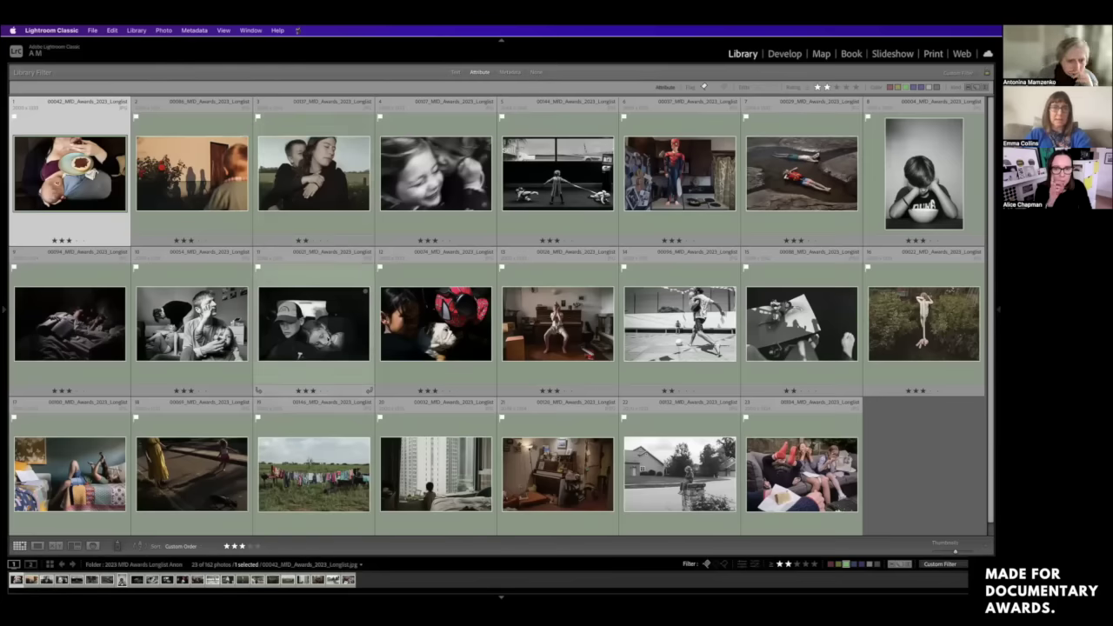
Step: Examine the black-and-white bedroom photo of the man holding a young girl at enlarged size, twice
double_click(213, 324)
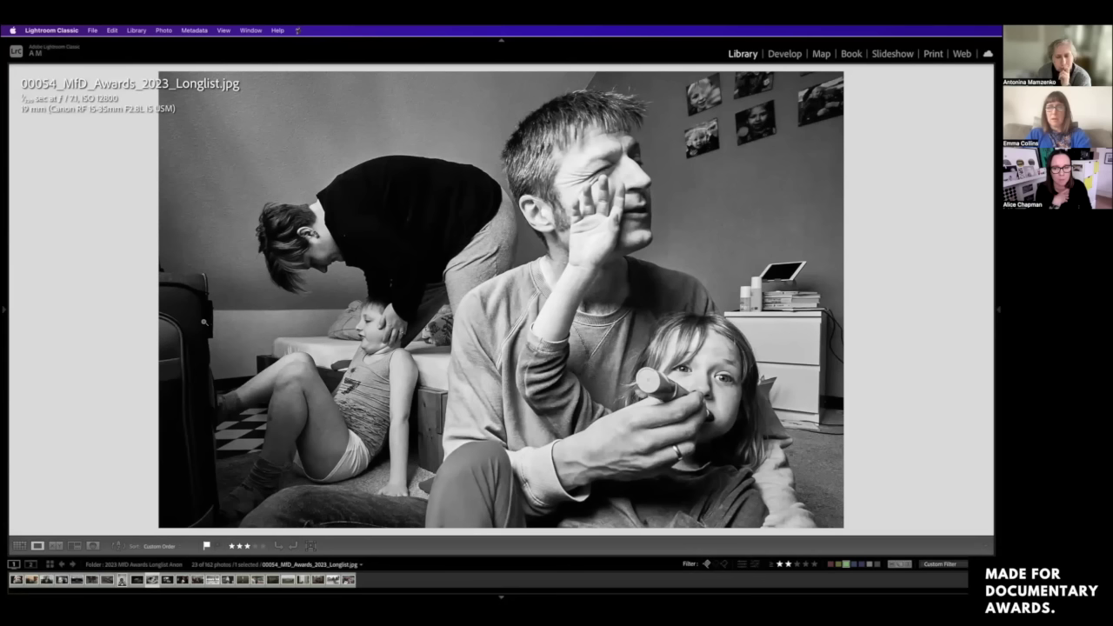
left_click(20, 547)
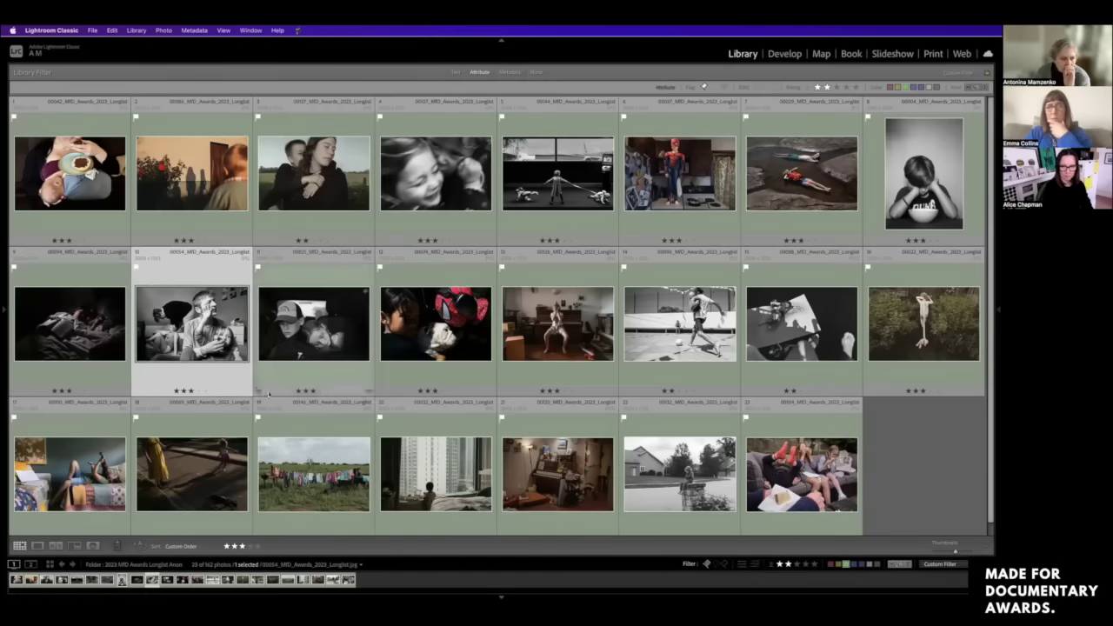
double_click(226, 350)
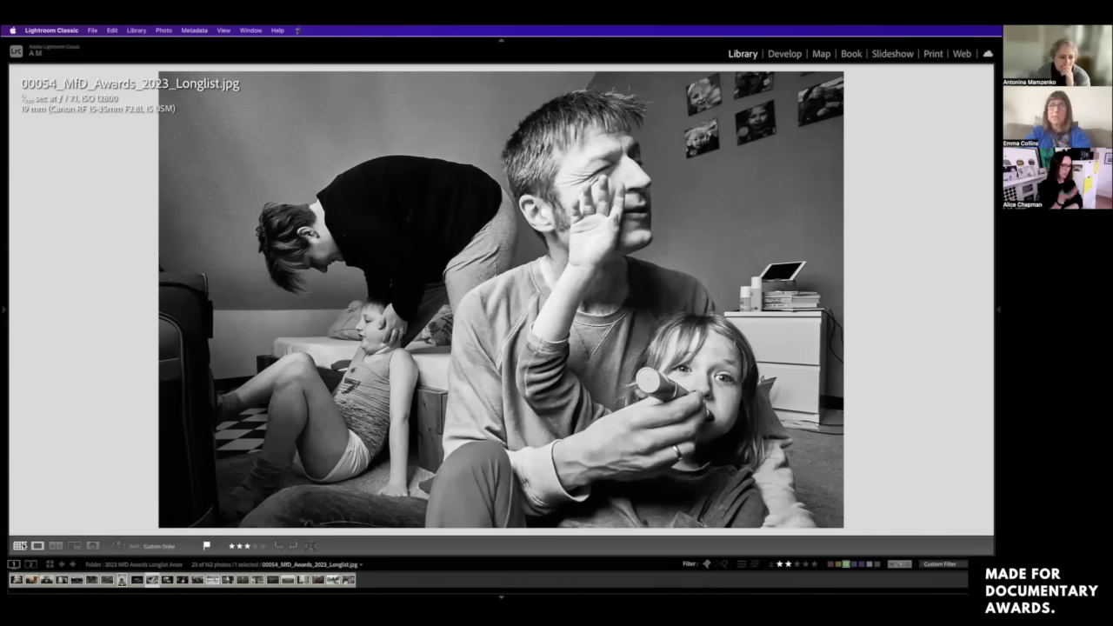
left_click(19, 545)
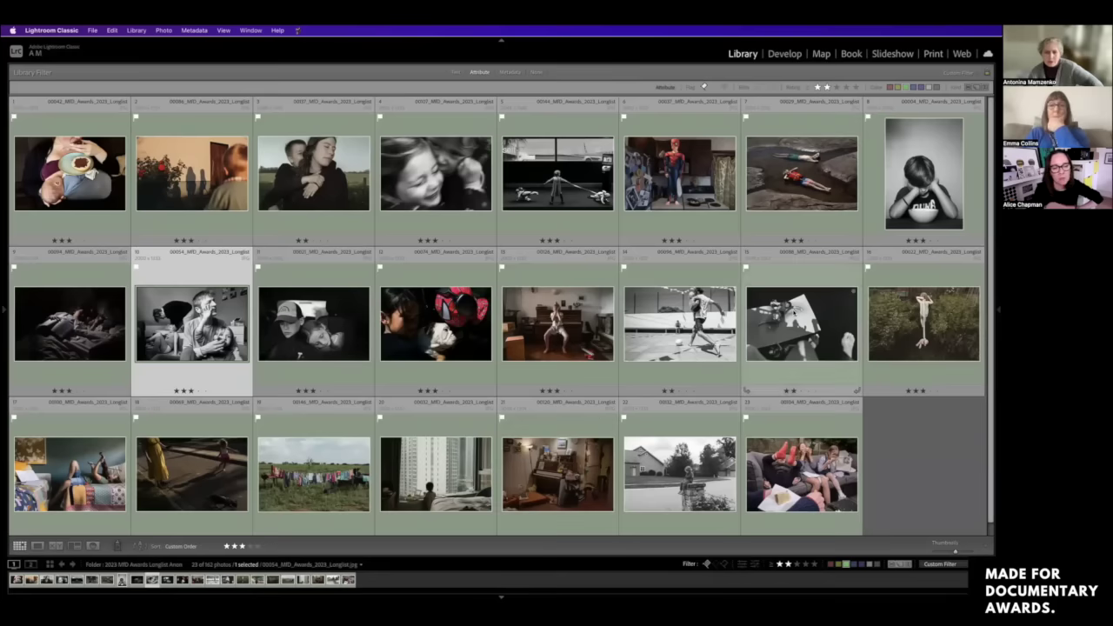
Step: View the black-and-white photo of people on a floating mat enlarged, and weigh it against the bedroom photo in the grid
left_click(801, 323)
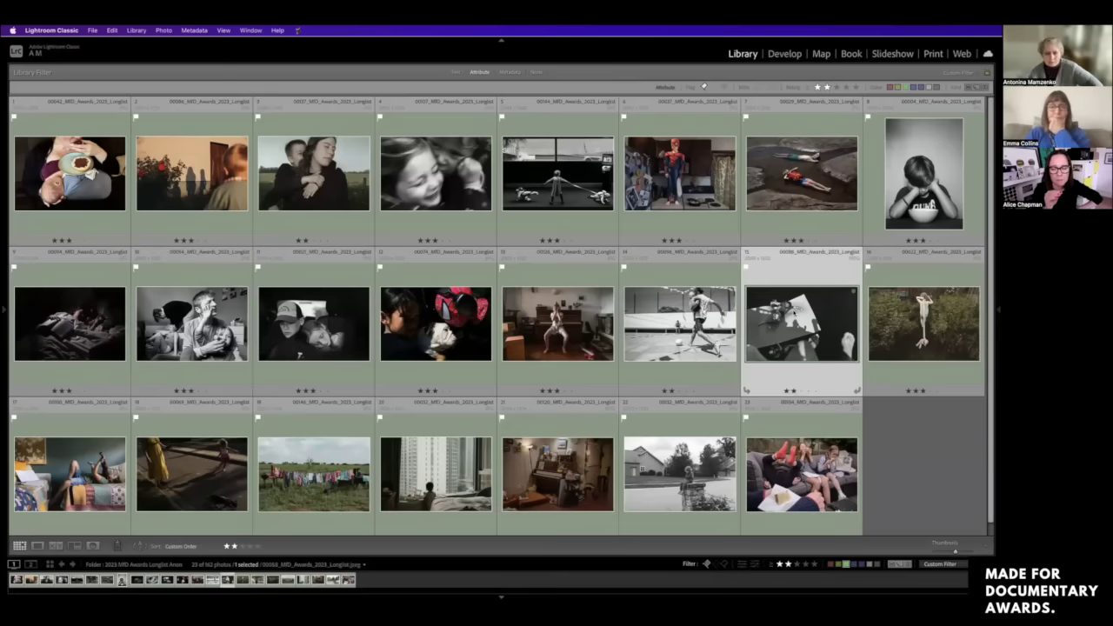
double_click(801, 340)
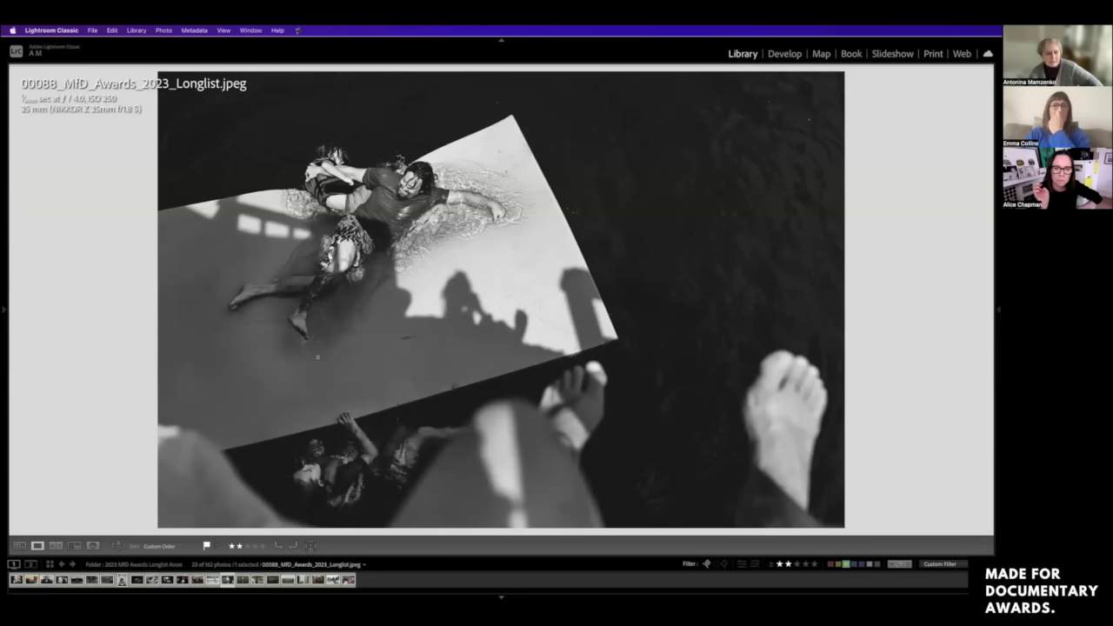
left_click(19, 546)
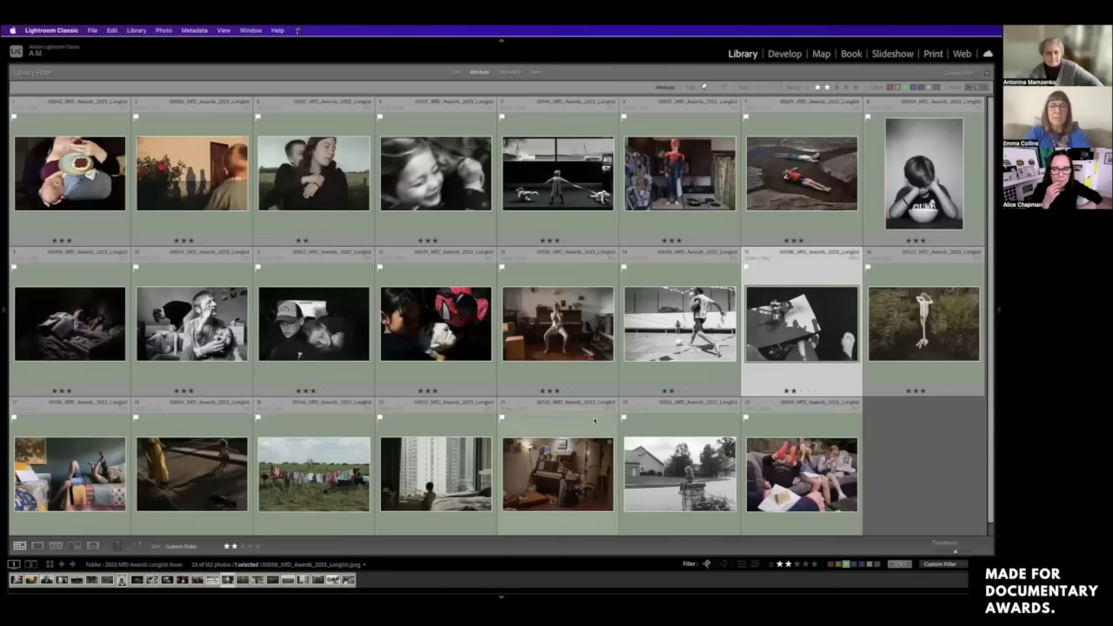
left_click(209, 331)
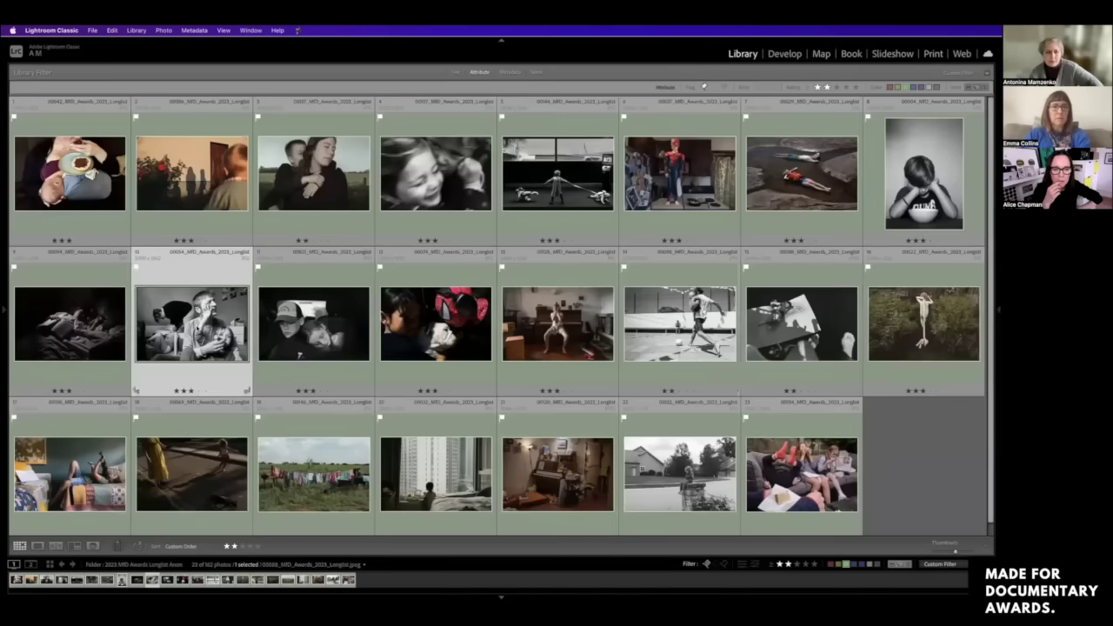
left_click(776, 323)
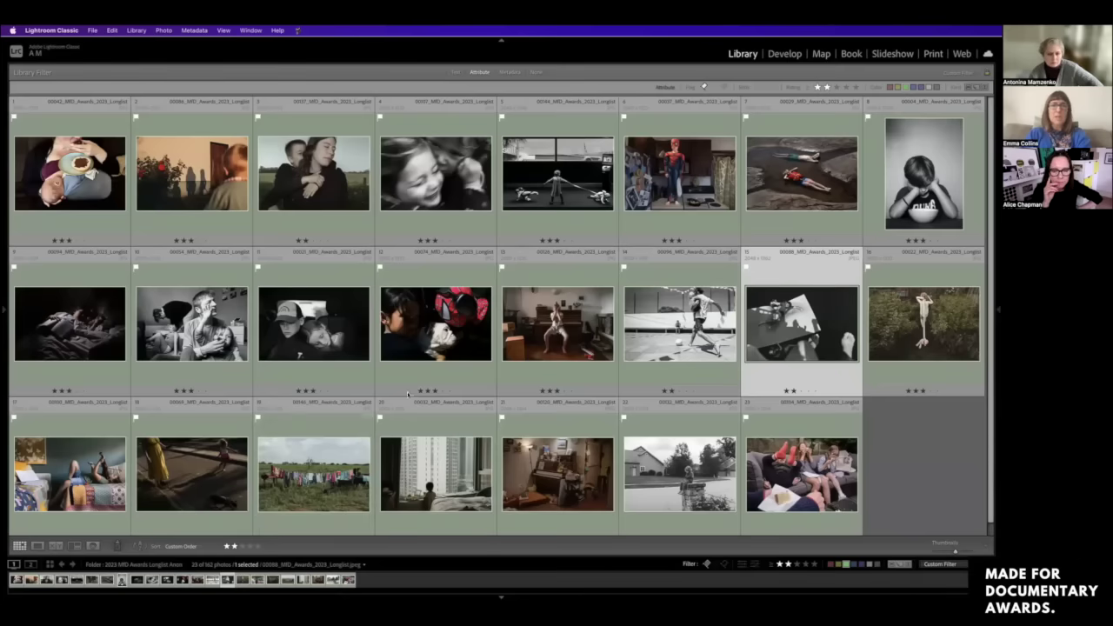
Step: Examine the photo of the child with a bulldog and Spider-Man mask at enlarged size, twice
left_click(440, 345)
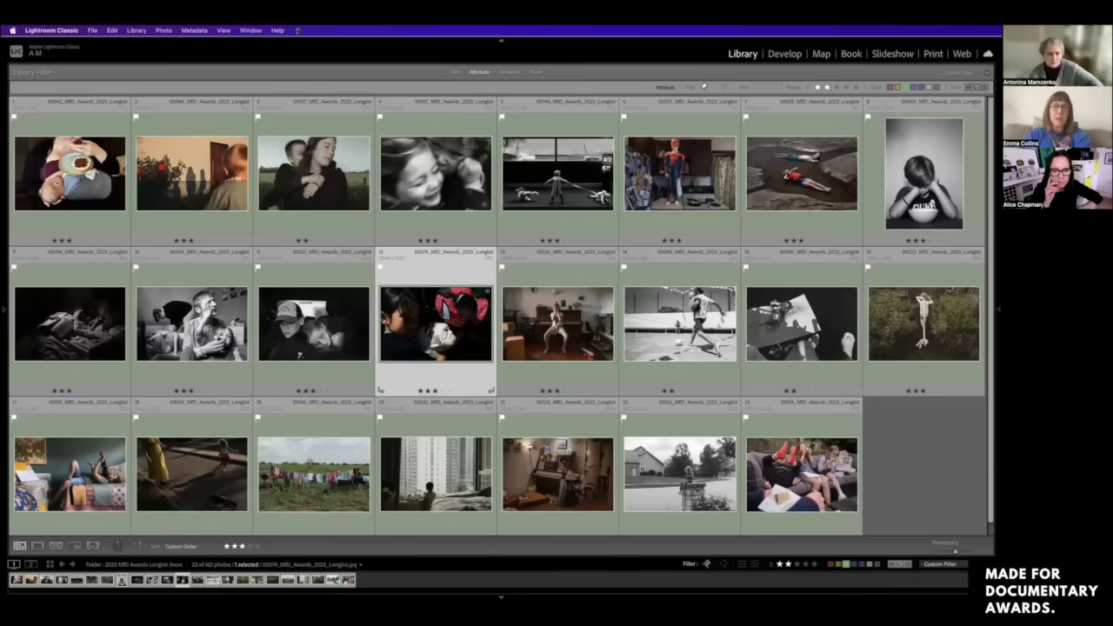
double_click(438, 340)
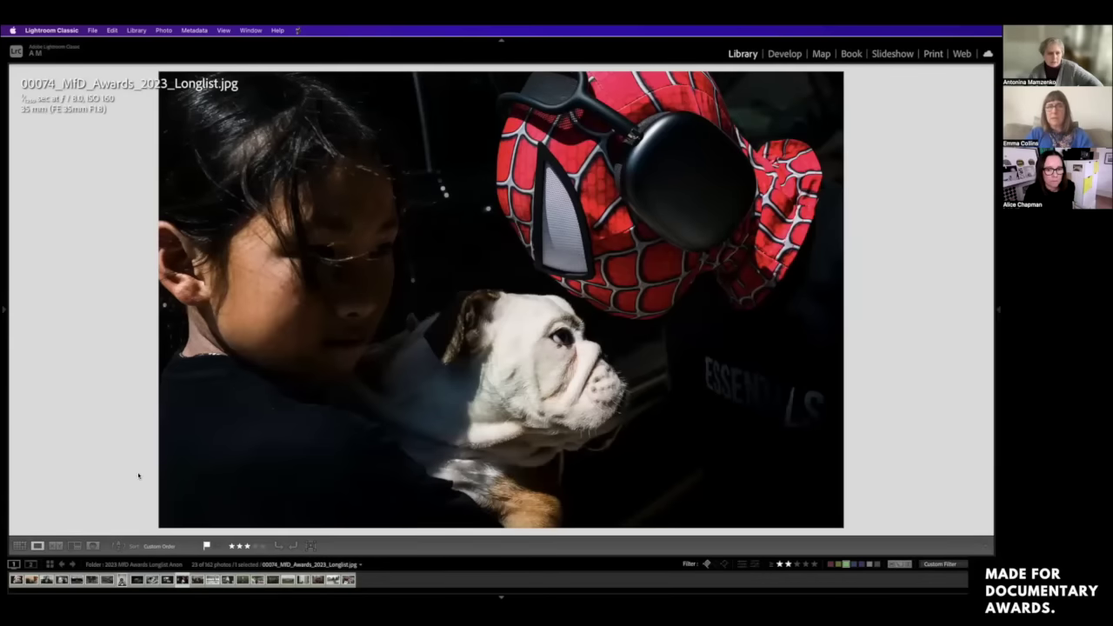
left_click(19, 545)
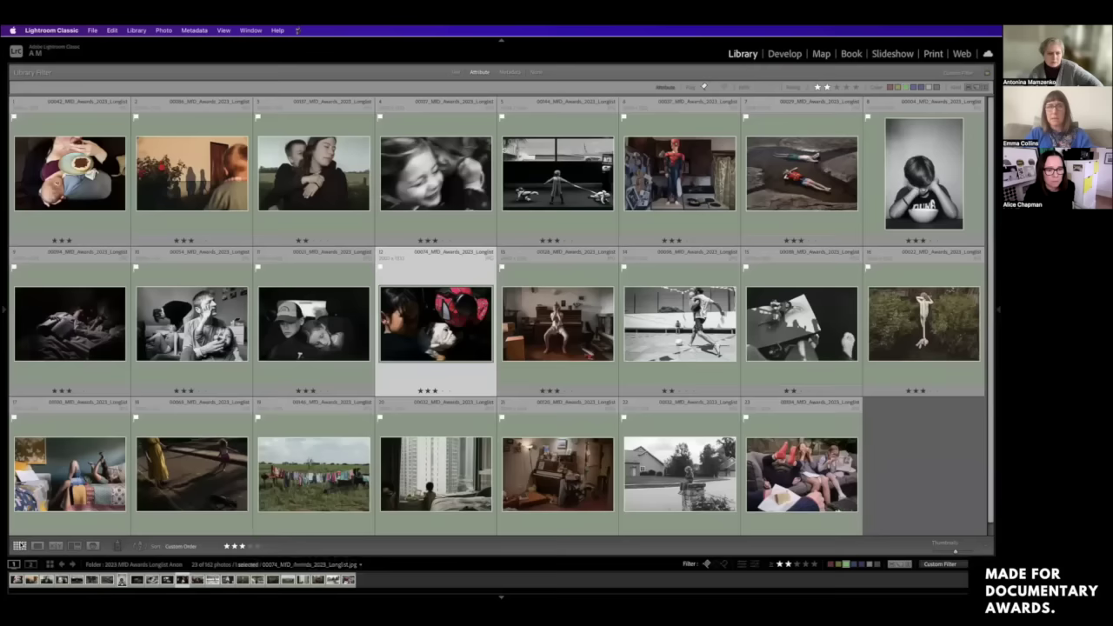
double_click(411, 317)
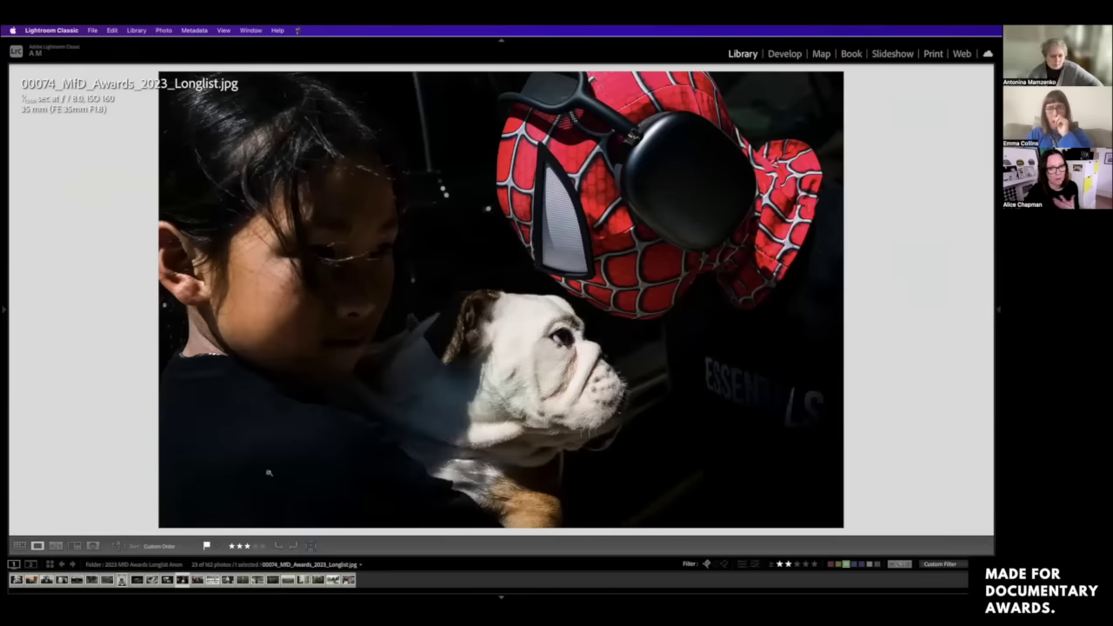
left_click(19, 546)
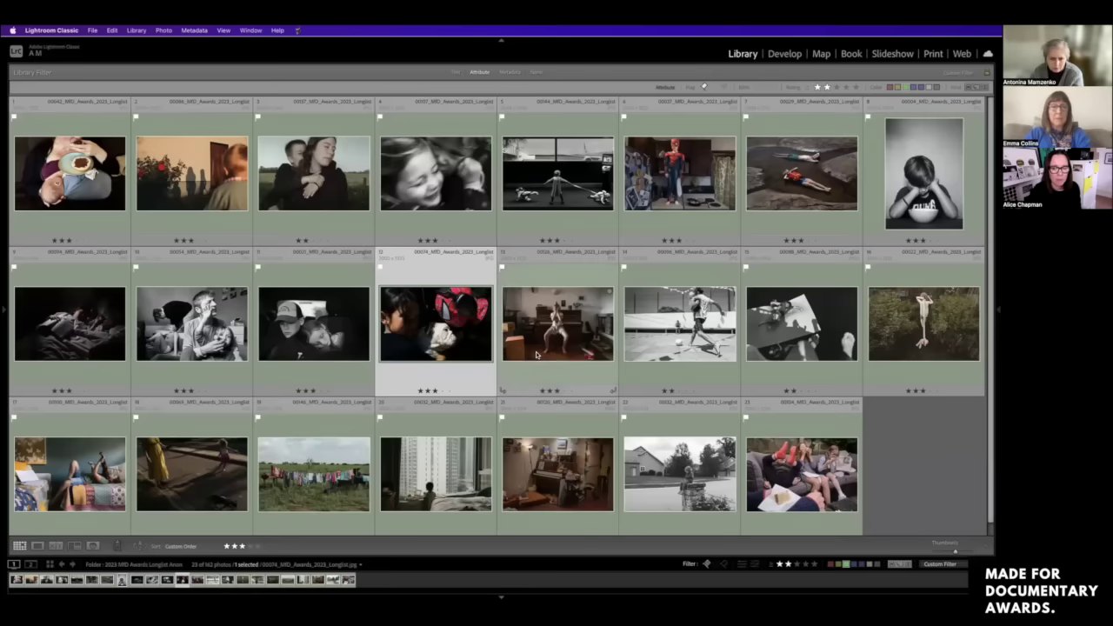
Step: Change the color label of the bulldog and Spider-Man mask photo to Yellow
right_click(464, 355)
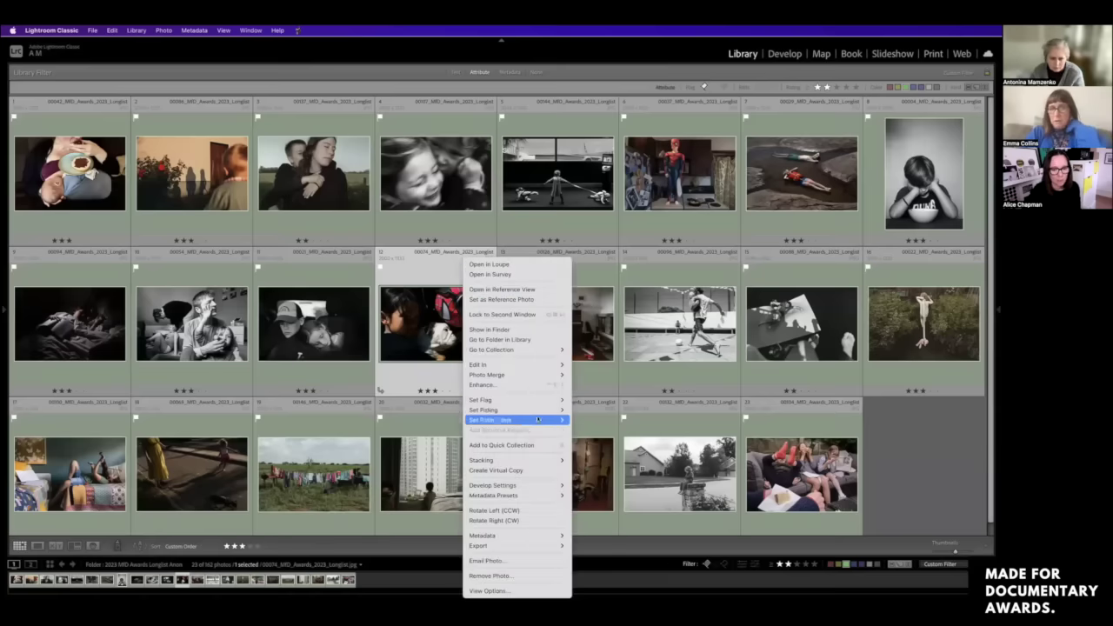
mouse_move(539, 421)
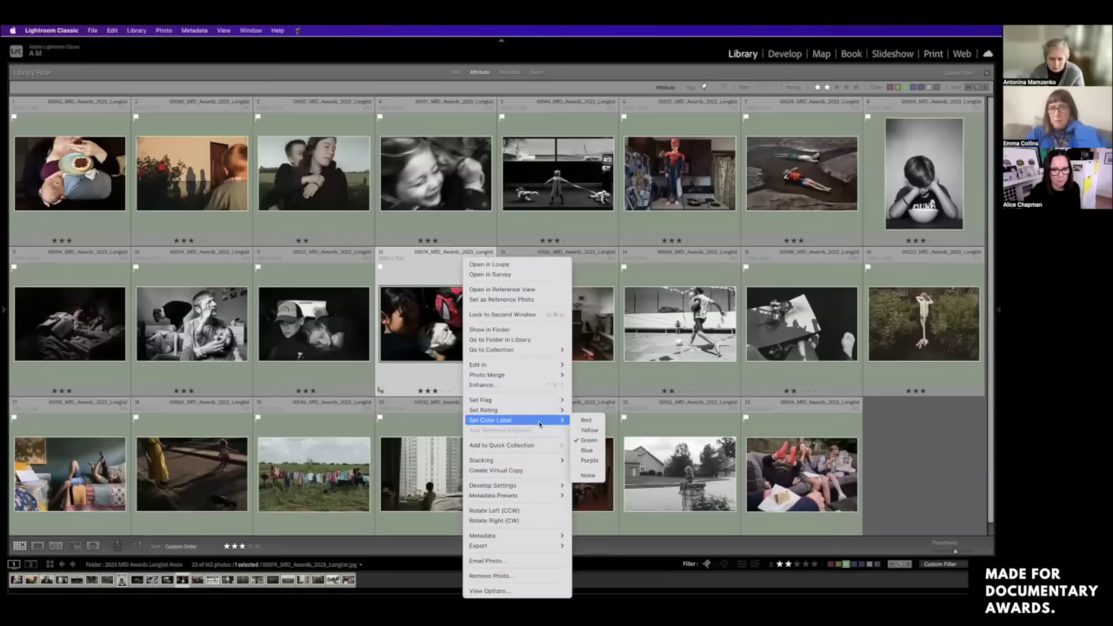
left_click(588, 432)
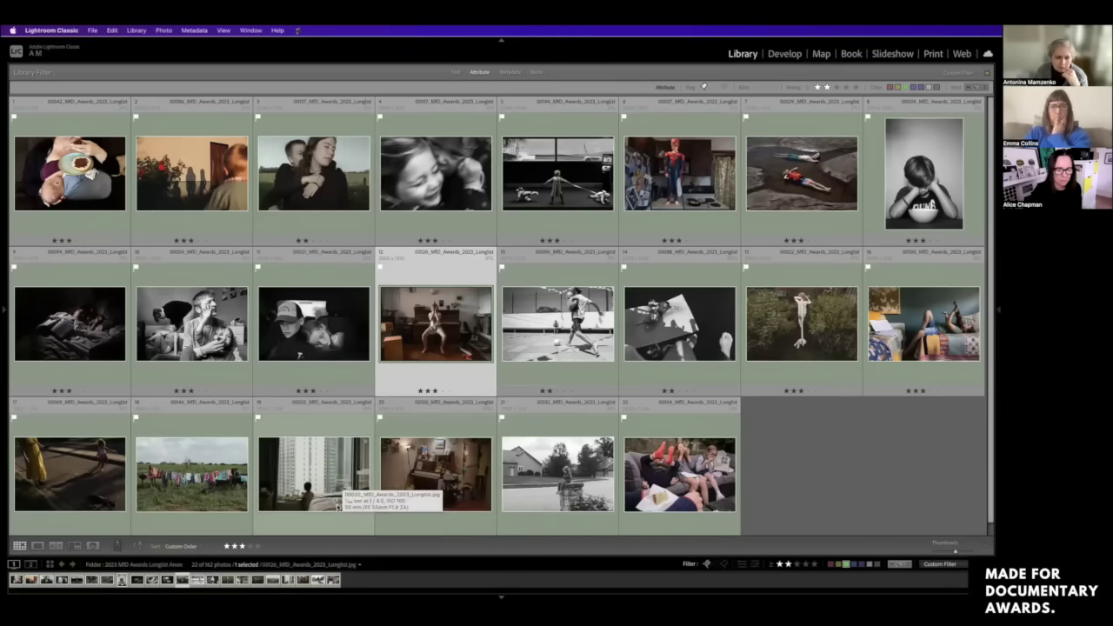
Step: Change the color label of the photo of the clothesline in a green field to Yellow
left_click(297, 477)
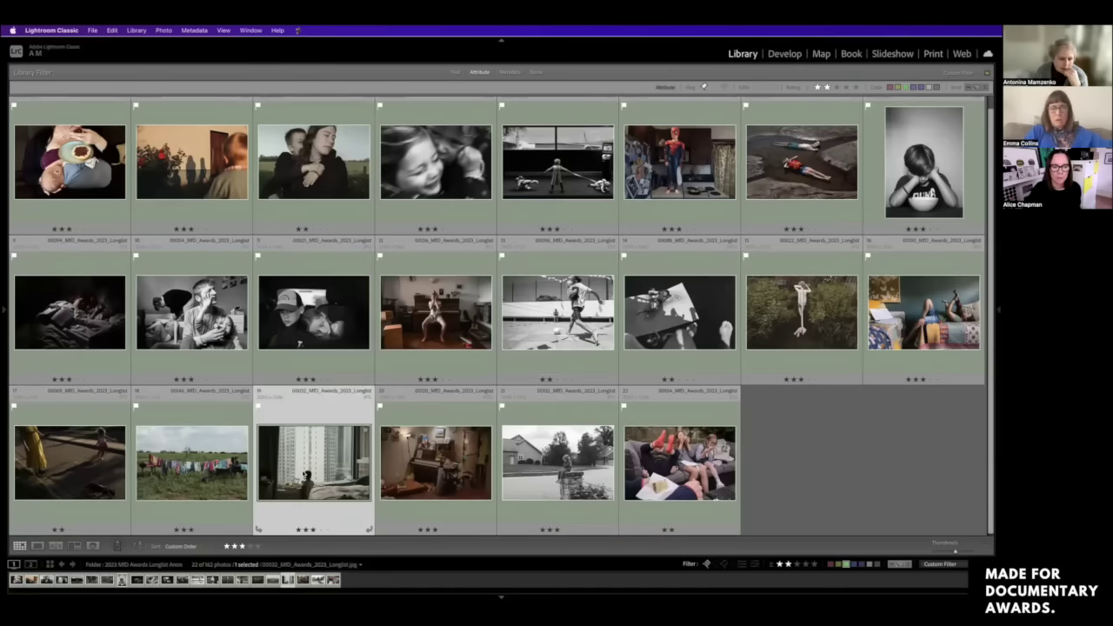
left_click(191, 462)
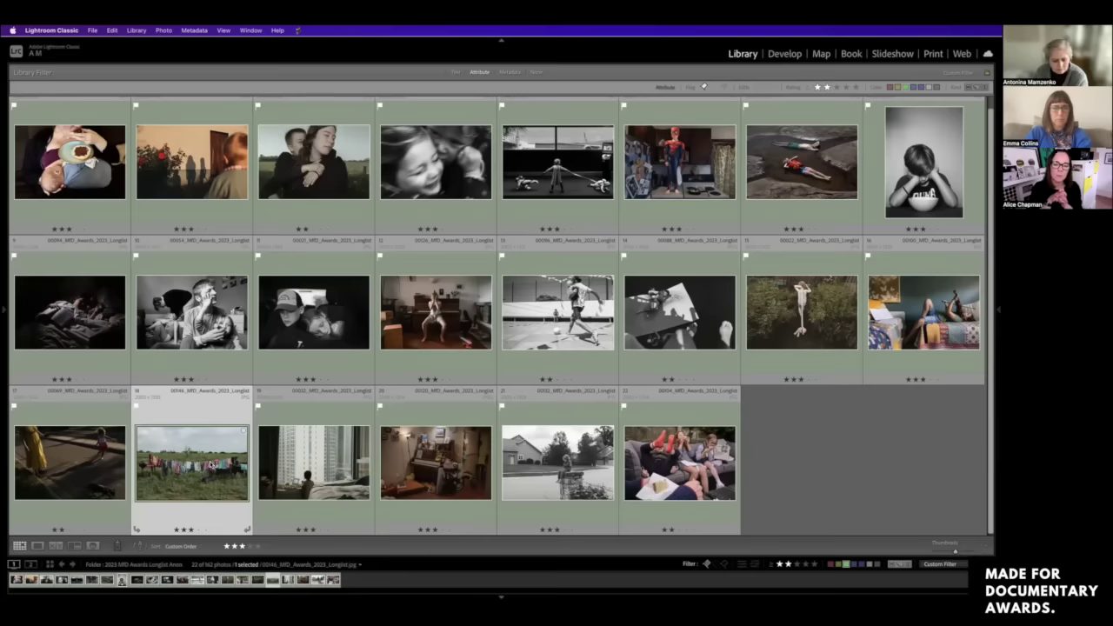
right_click(212, 461)
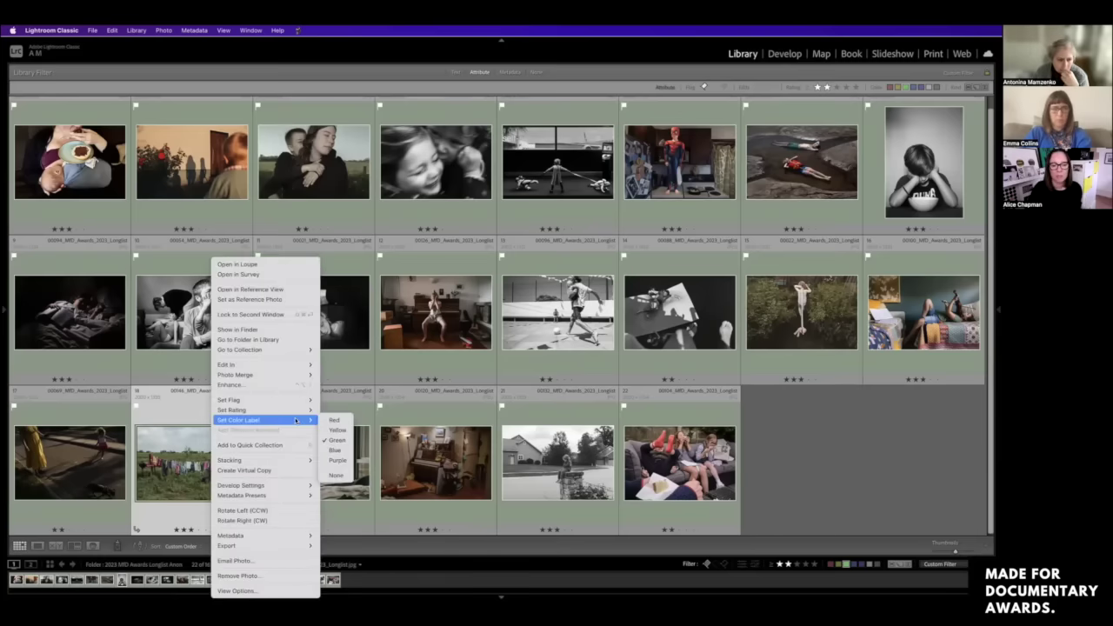
left_click(343, 435)
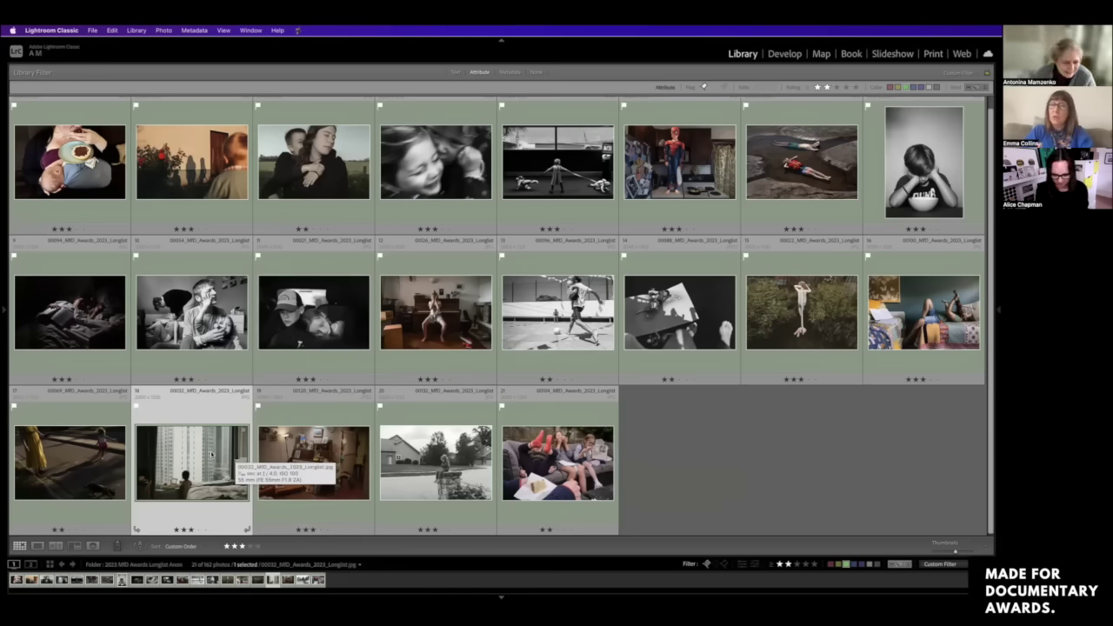
Step: Compare the photo of the children resting in the car side by side with the child at the high-rise window
left_click(321, 322, "super")
key("n")
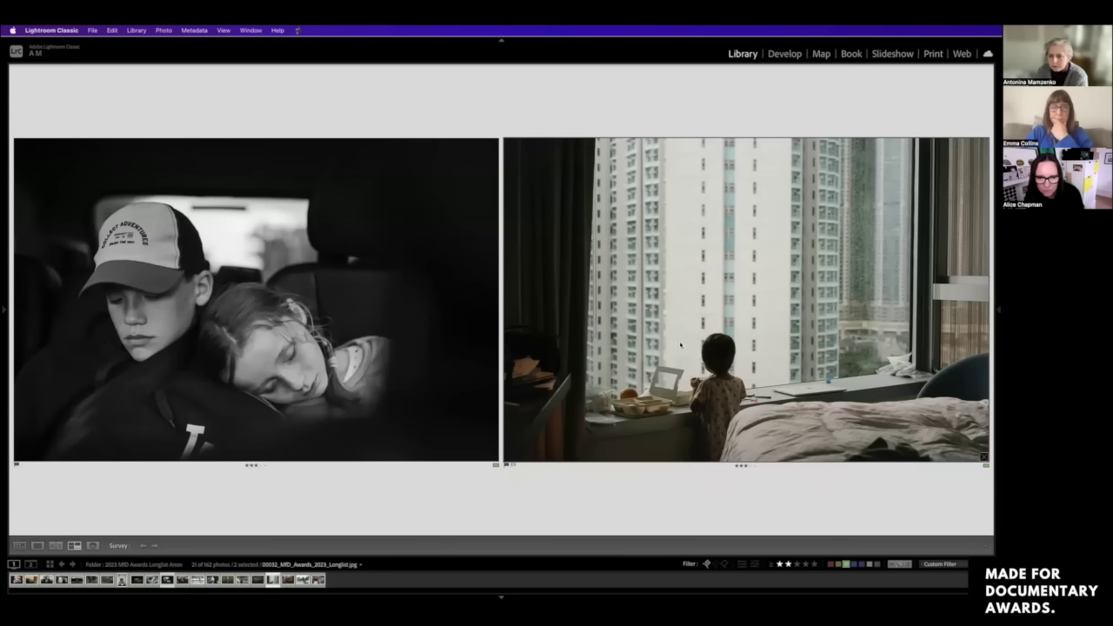
left_click(20, 546)
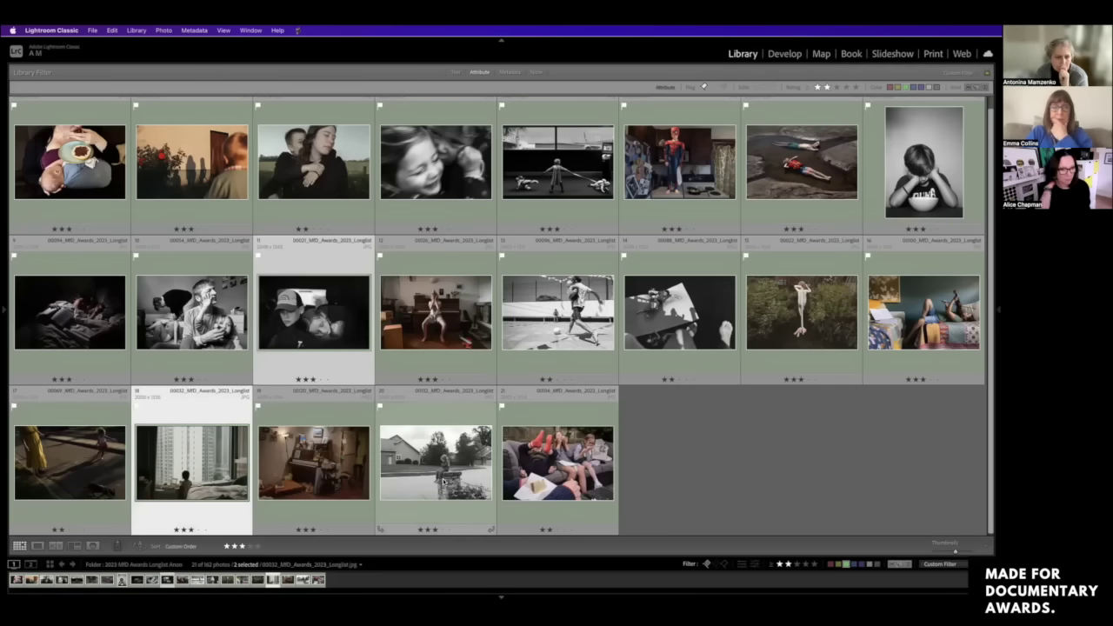
Step: Change the color label of the photo of the children resting in the car to Yellow
left_click(310, 319)
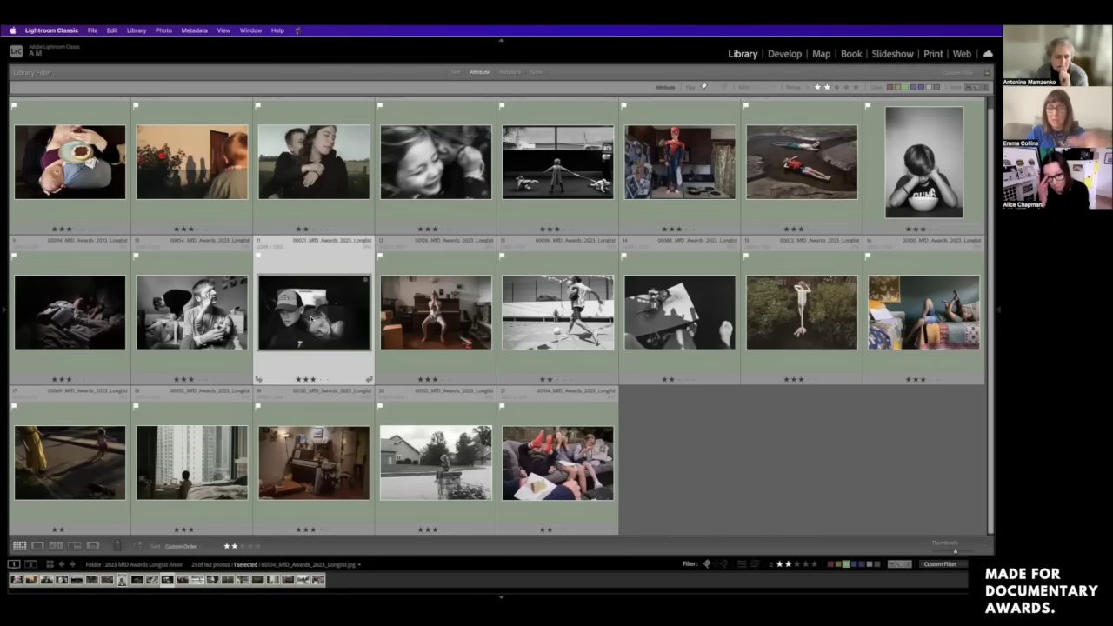
right_click(310, 319)
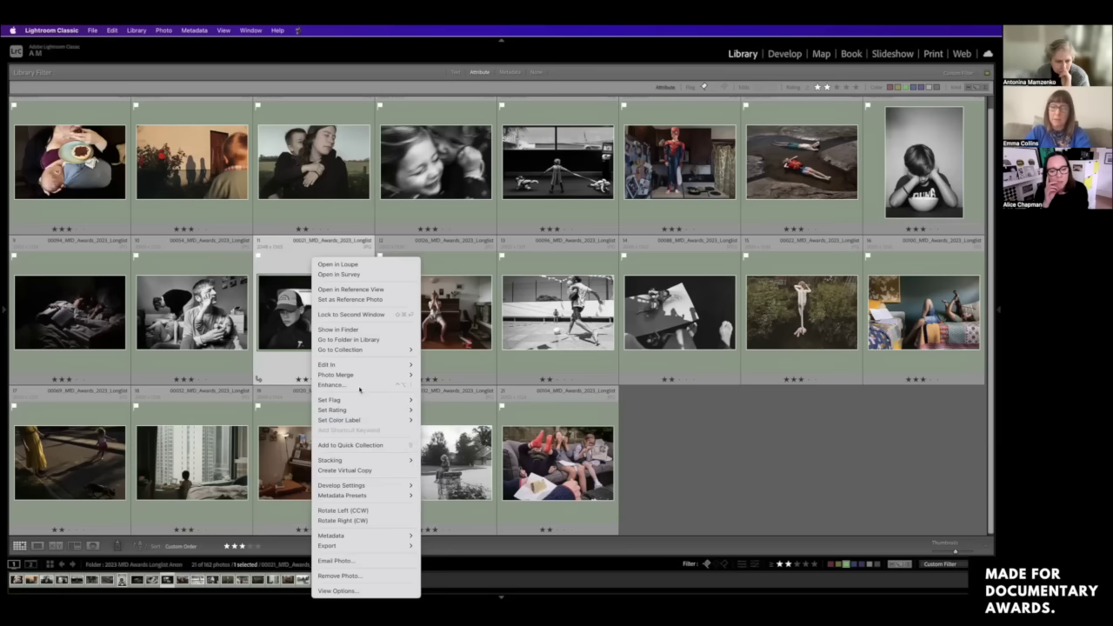
mouse_move(386, 421)
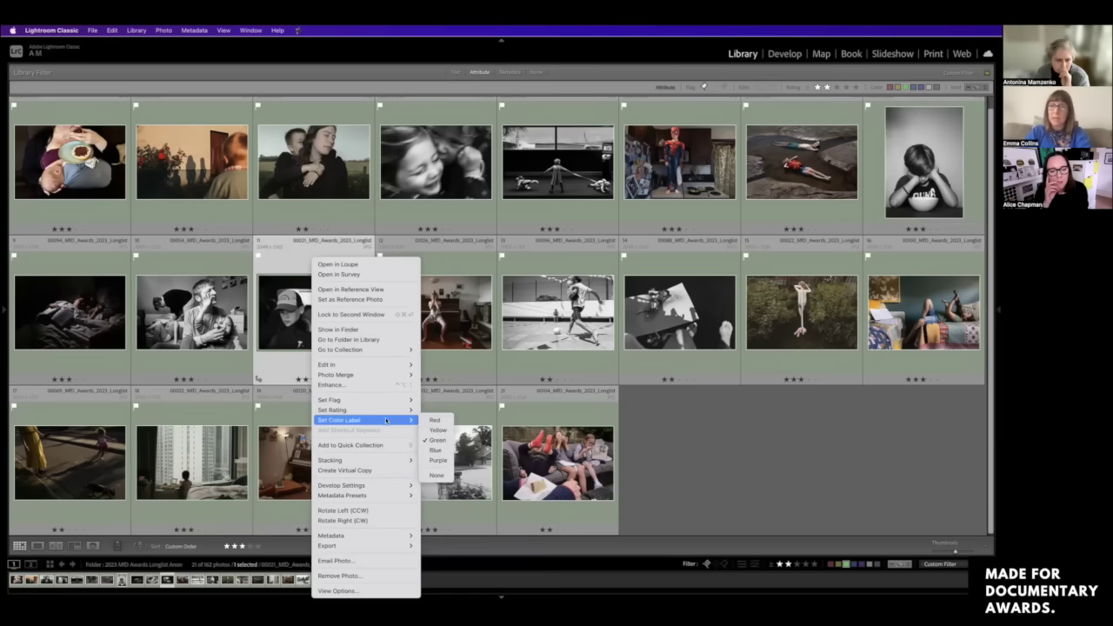
left_click(432, 431)
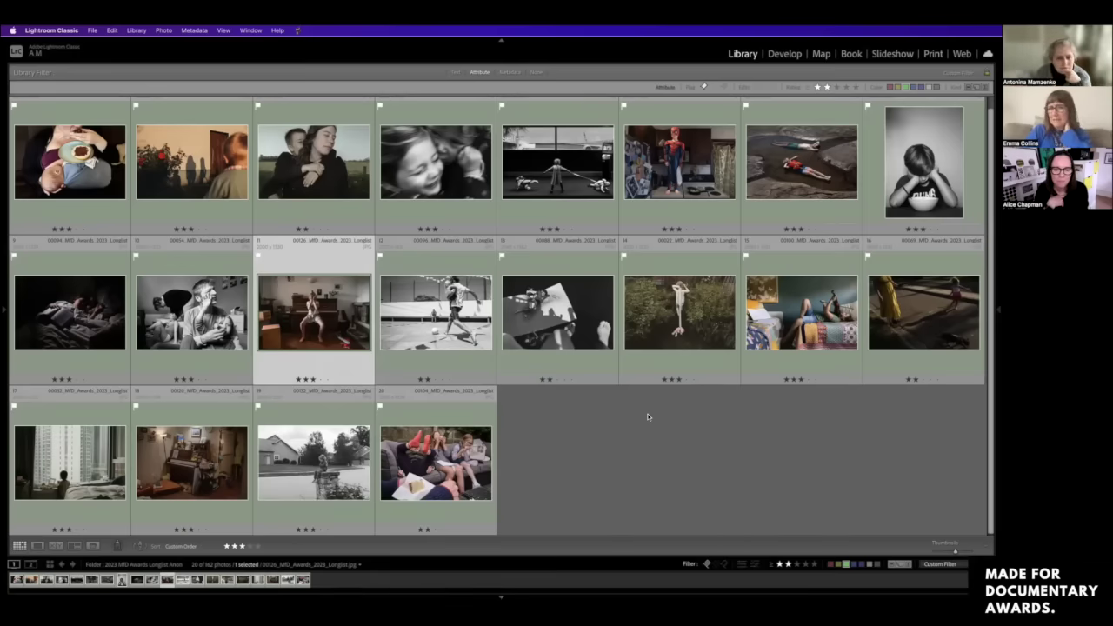
Step: Examine the black-and-white photo of the barefoot adult playing football with a child at enlarged size, three times
left_click(435, 313)
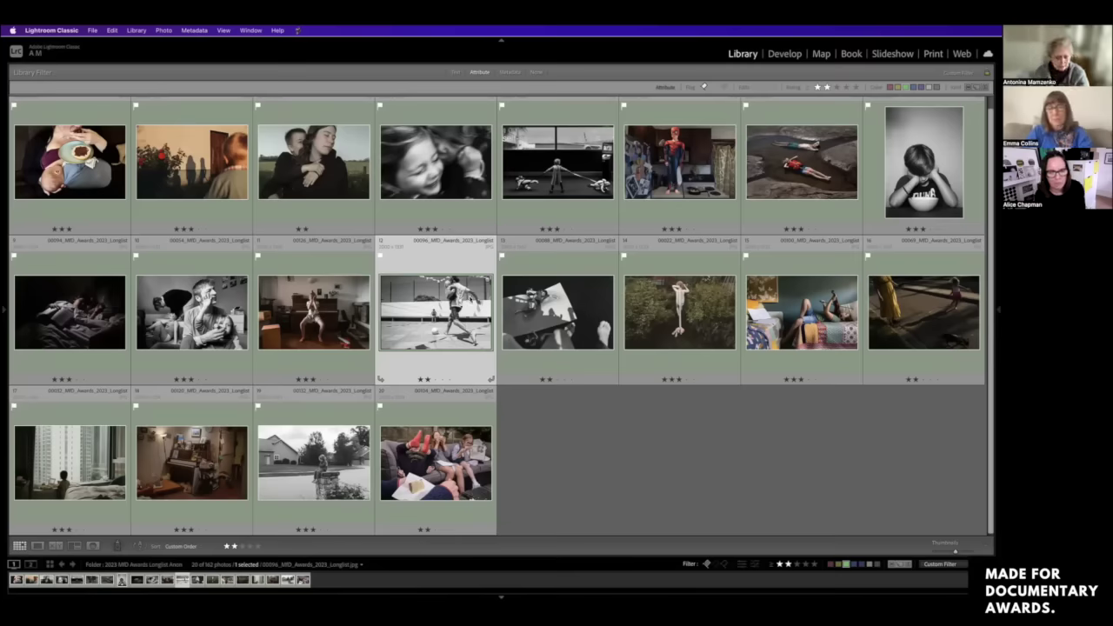
double_click(453, 310)
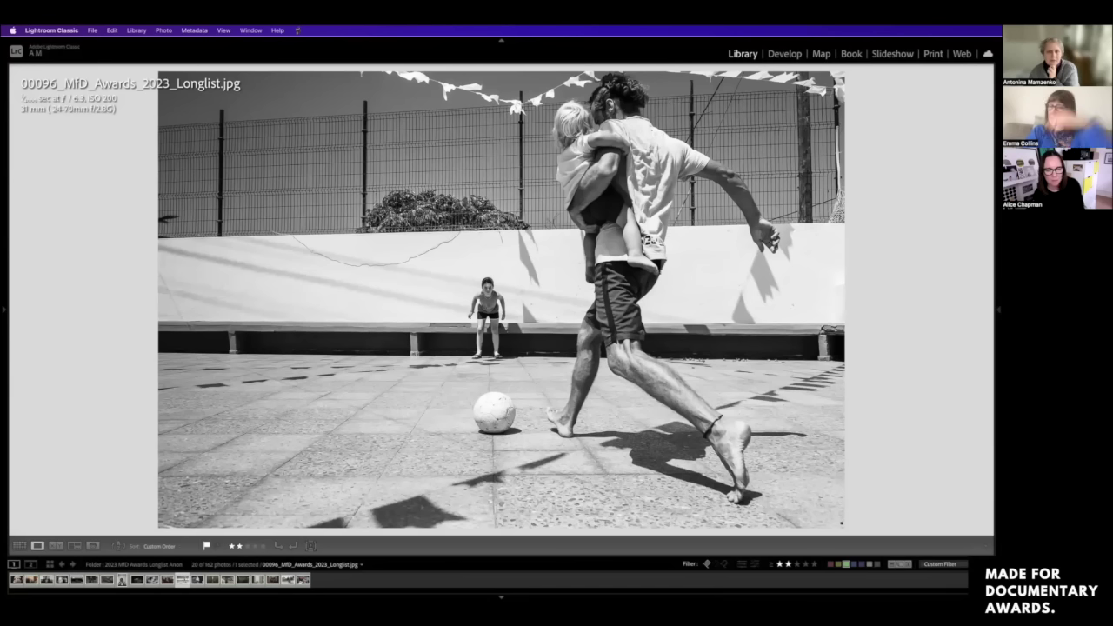
left_click(17, 546)
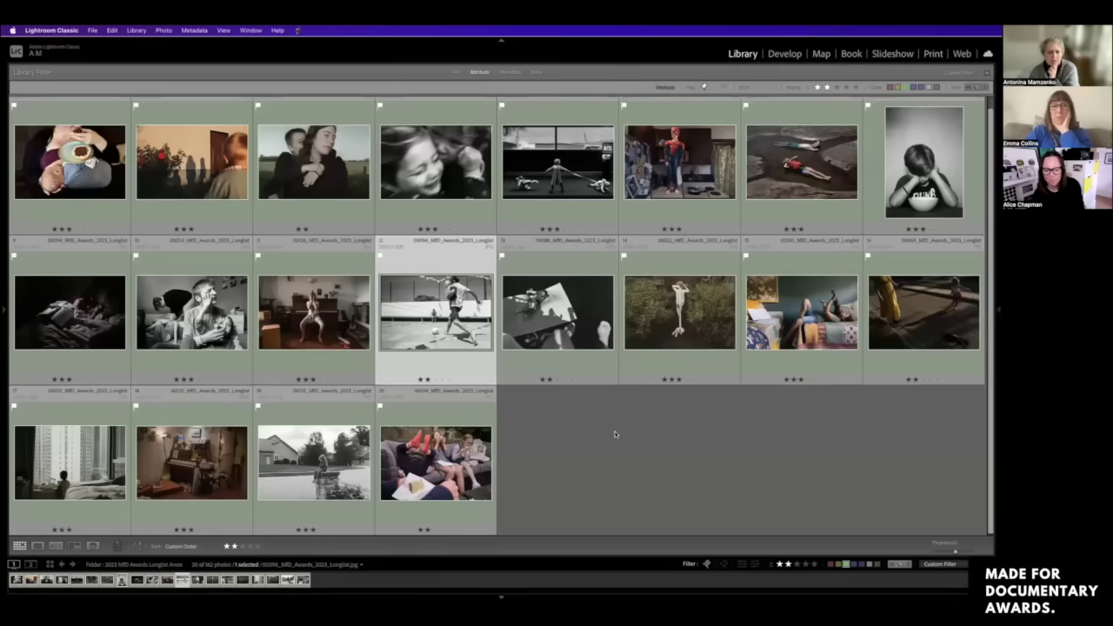
double_click(432, 311)
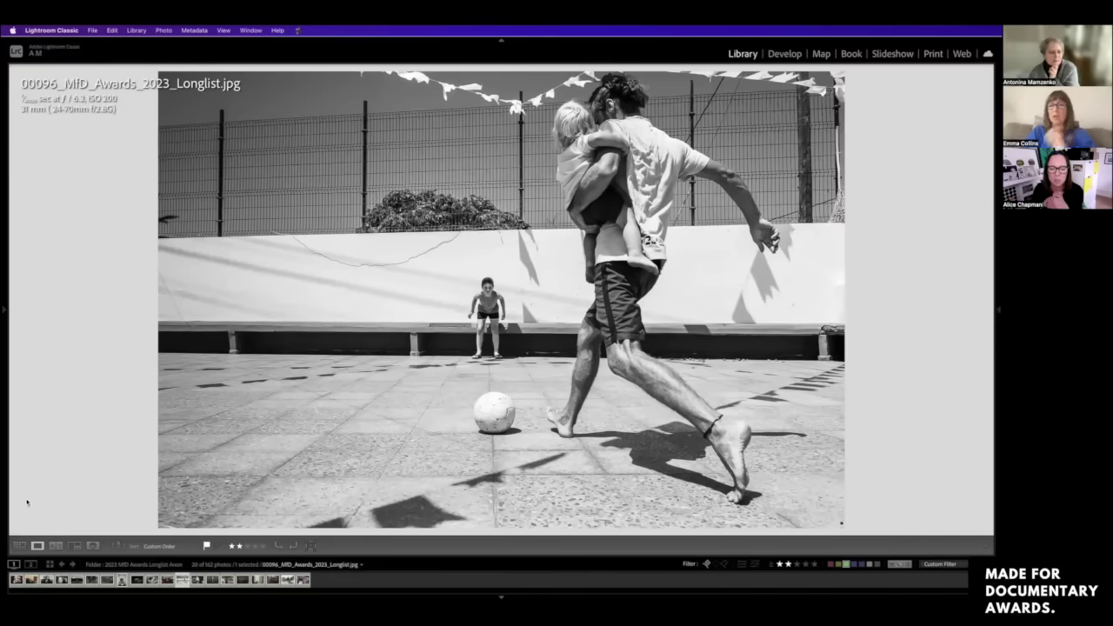
left_click(18, 546)
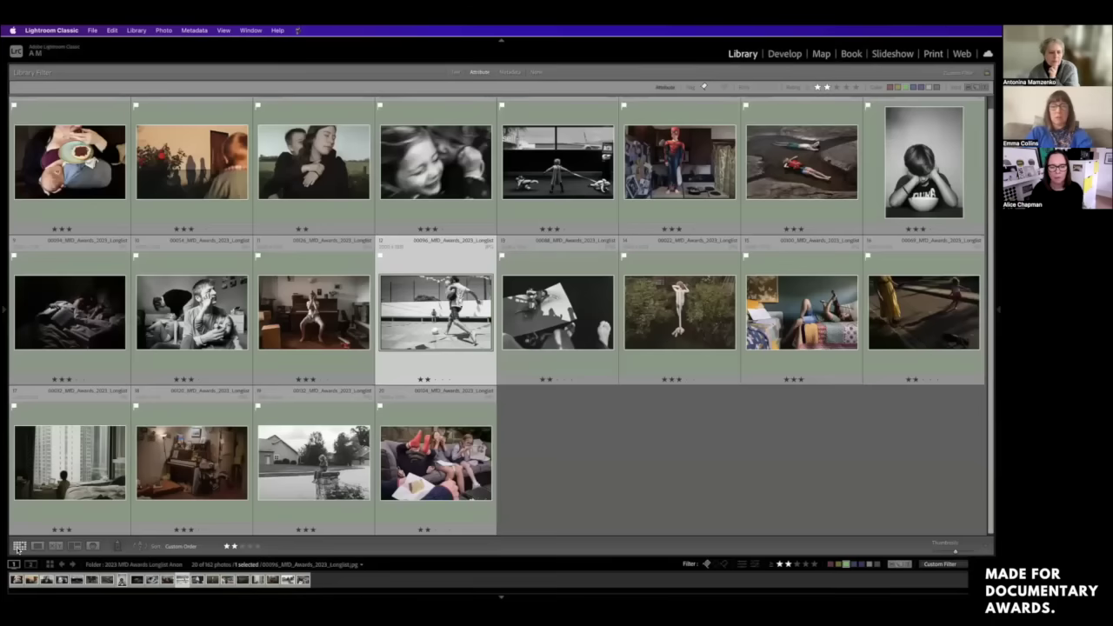
double_click(391, 344)
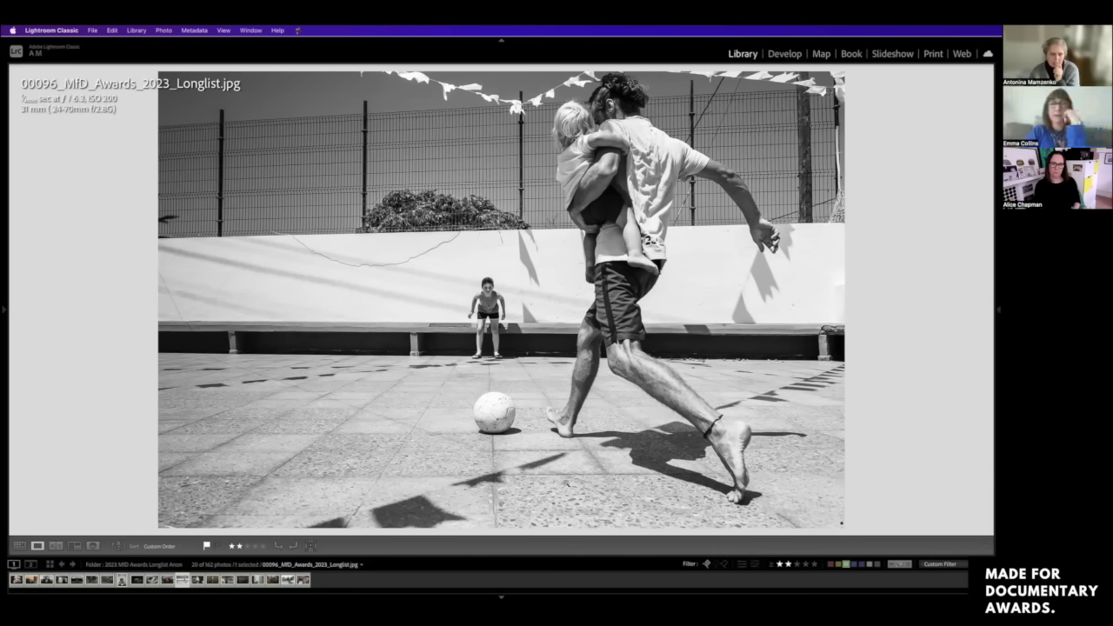
left_click(19, 547)
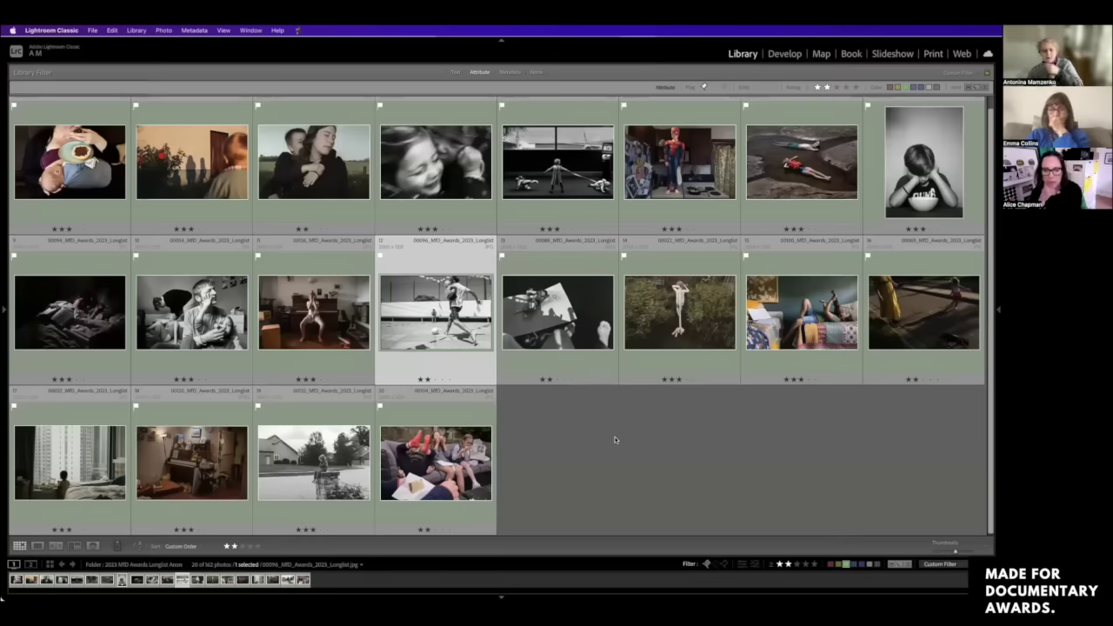
Step: Move the black-and-white football photo to the end of the custom order
left_click_drag(438, 298, 530, 458)
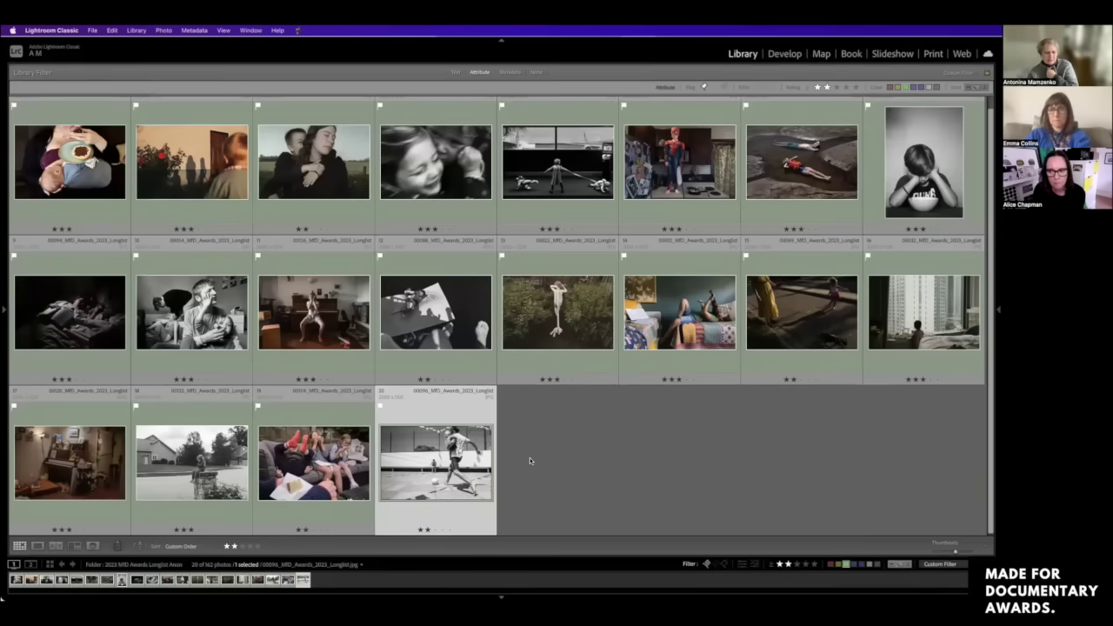
left_click(800, 153)
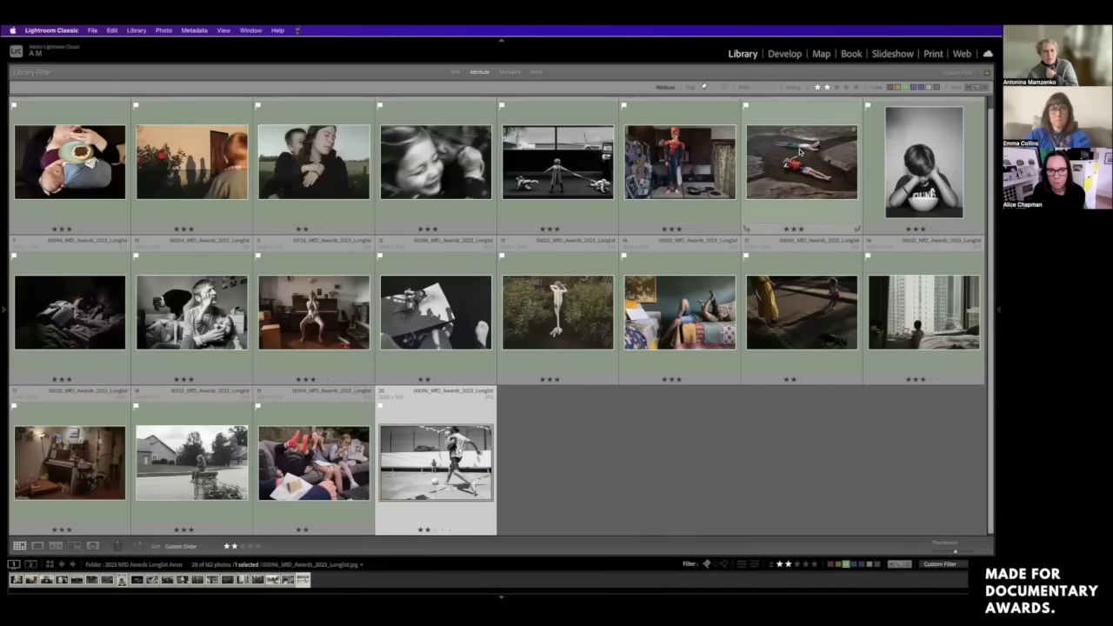
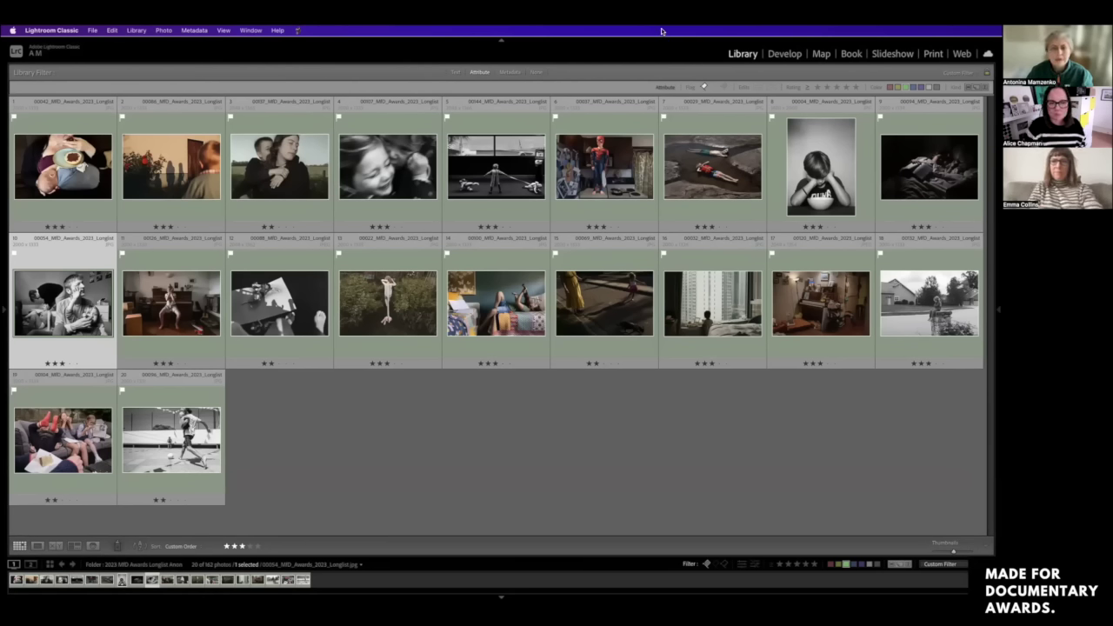
Step: Filter the photos to show only those with the Yellow color label
left_click(837, 564)
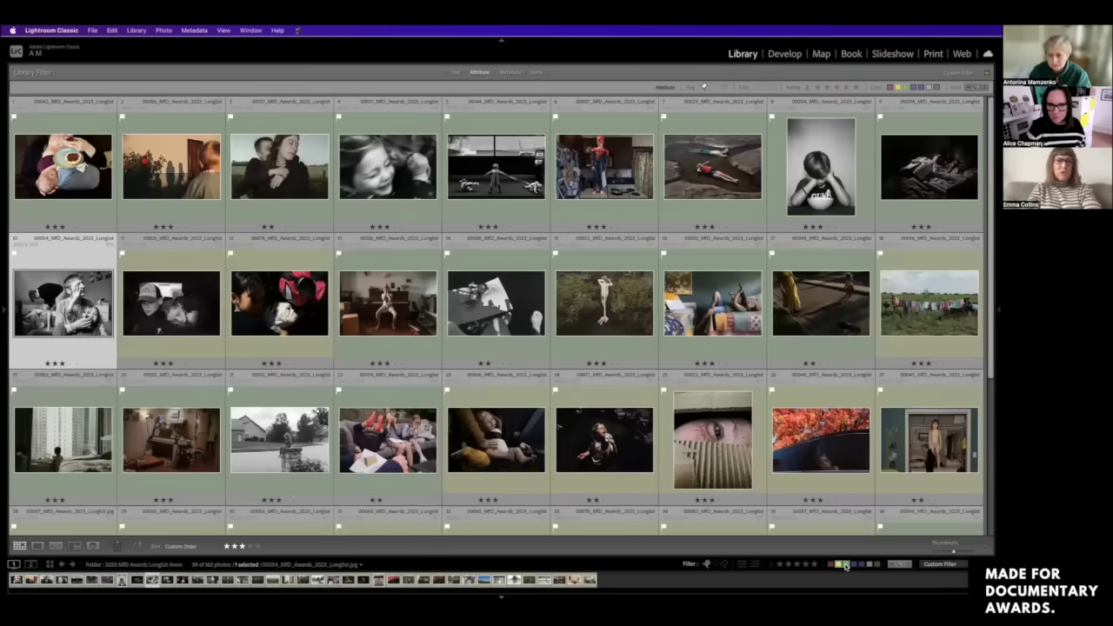
left_click(842, 564)
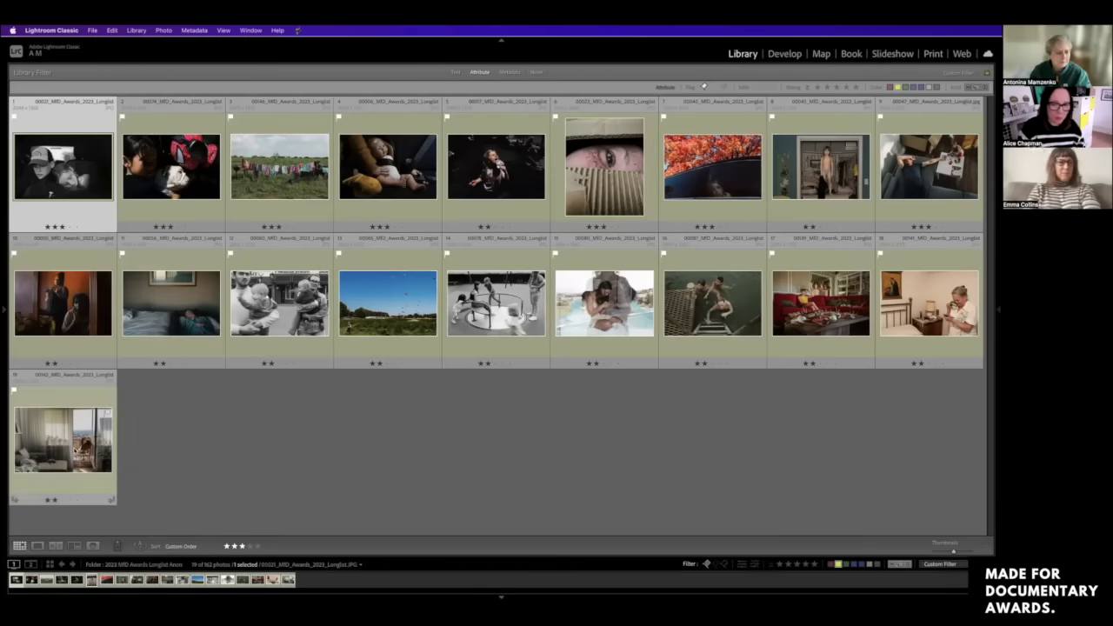
Step: Enlarge the photo of the person stretching on a balcony chair and change its color label to Green
double_click(59, 449)
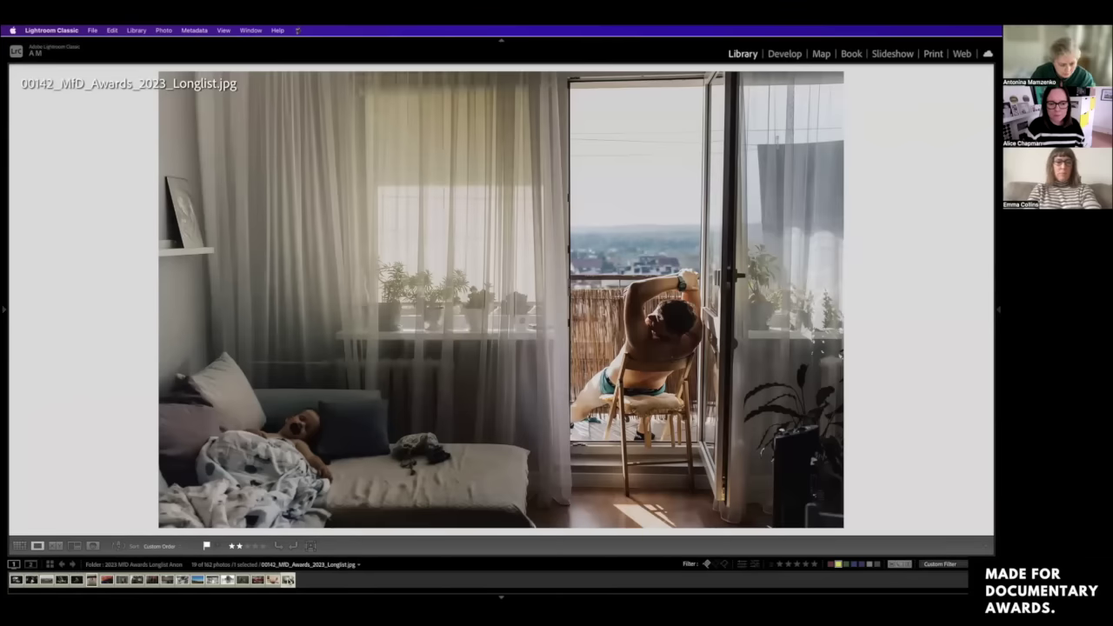
right_click(288, 580)
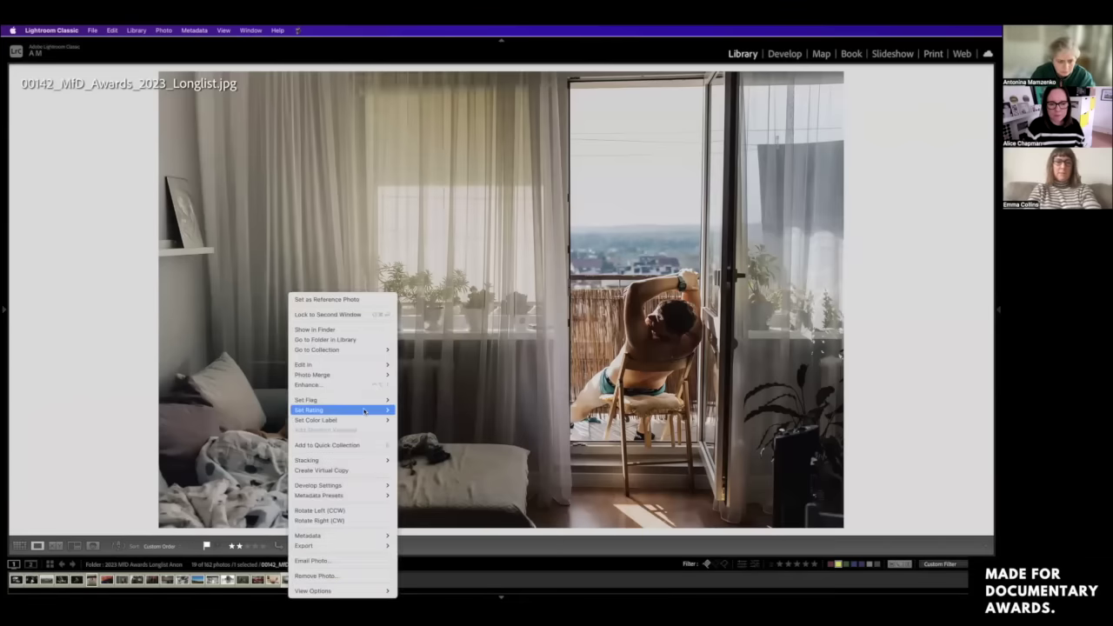
mouse_move(364, 411)
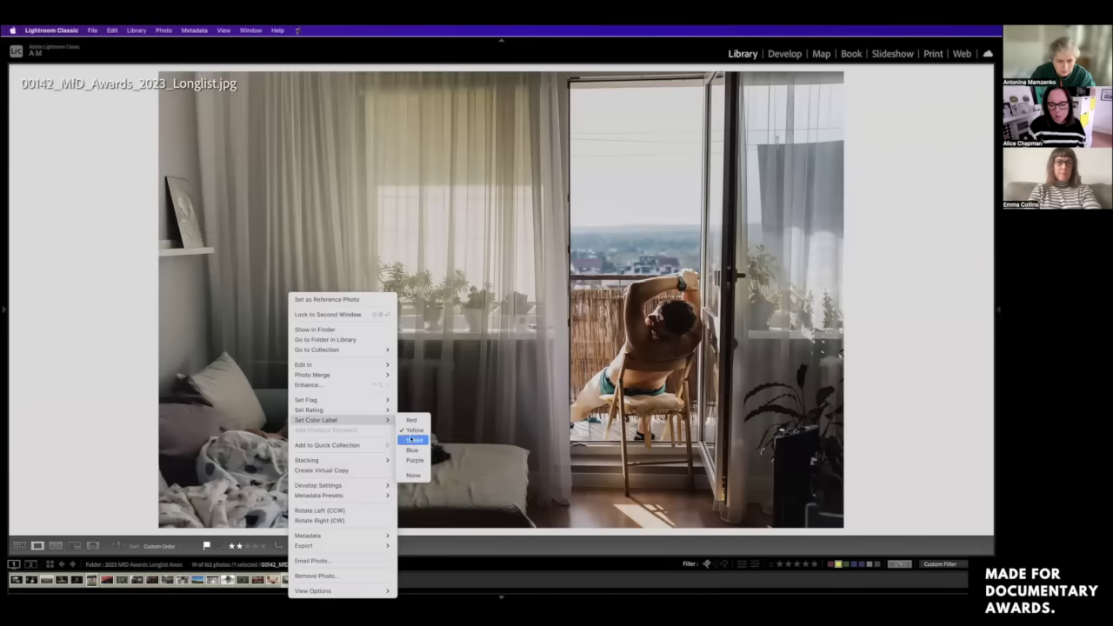
left_click(140, 365)
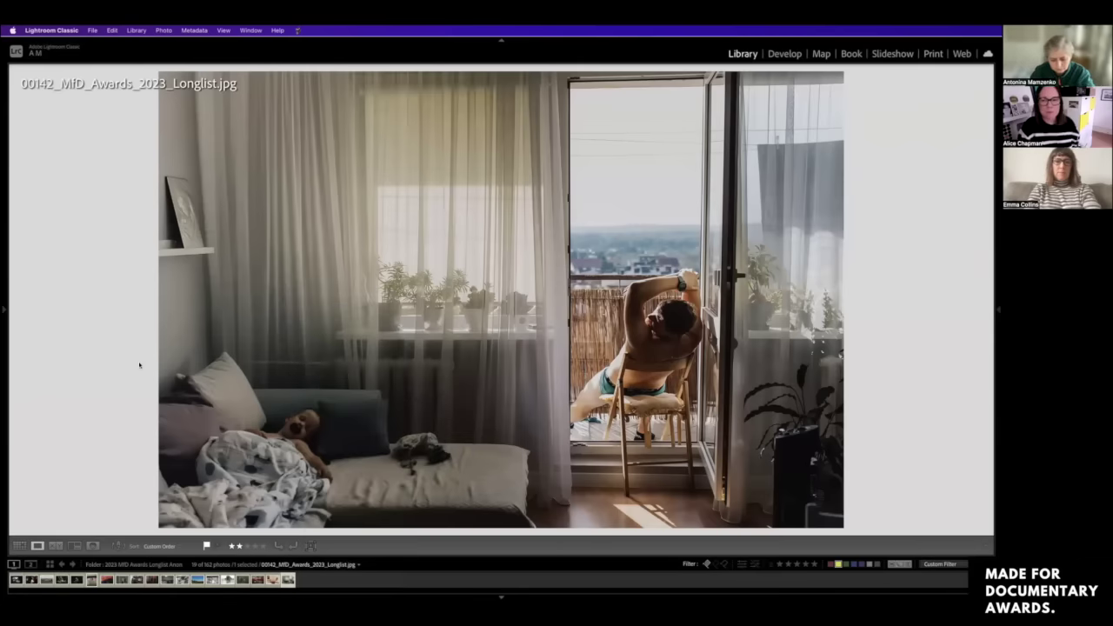
Step: Examine the enlarged photos of the woman with a magnifying glass, the antlers and the swimming boys, and hide the photo info overlay
key("Left")
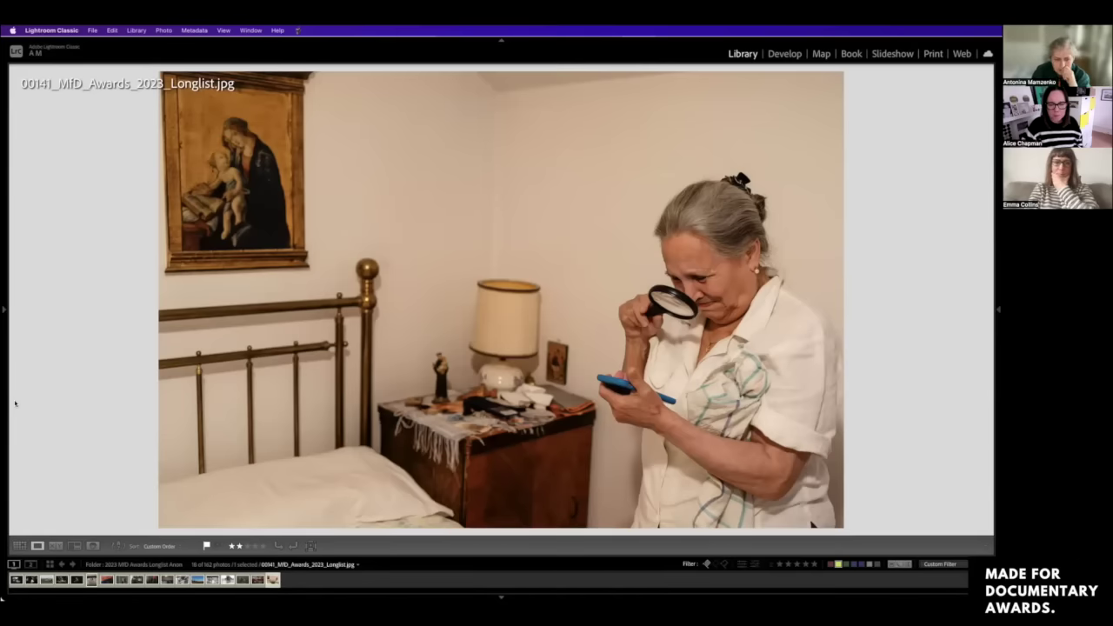
key("Left")
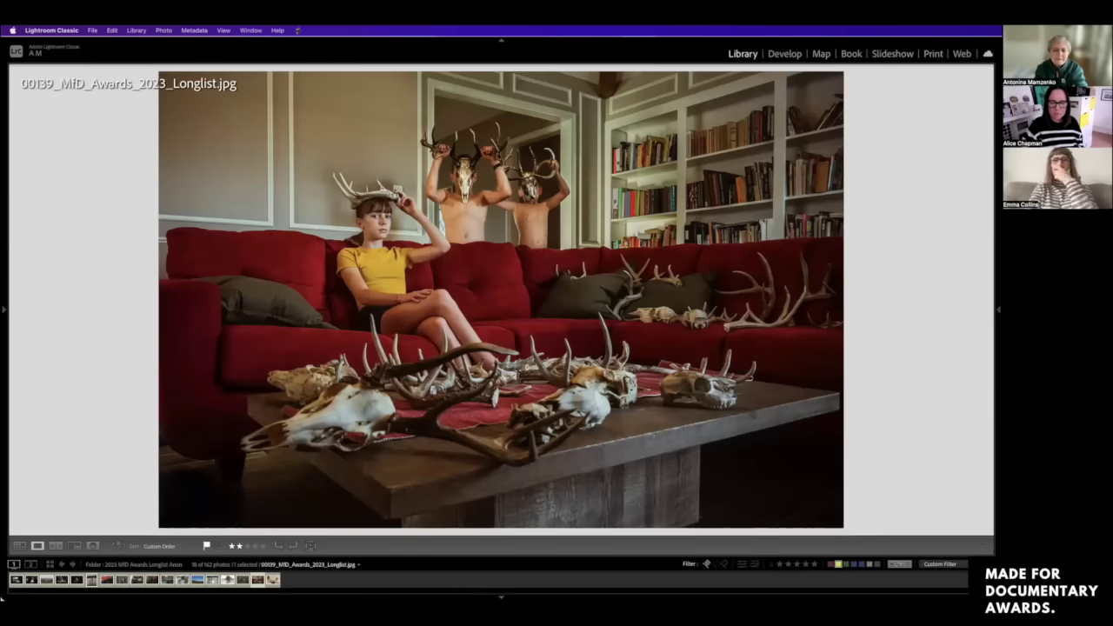
key("Left")
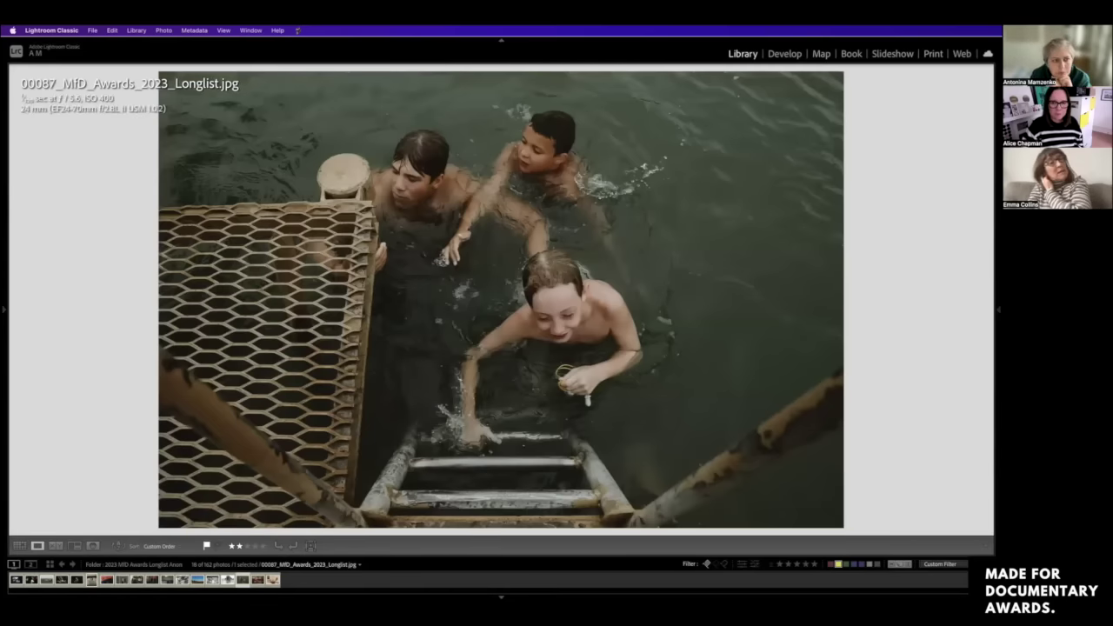
key("super+i")
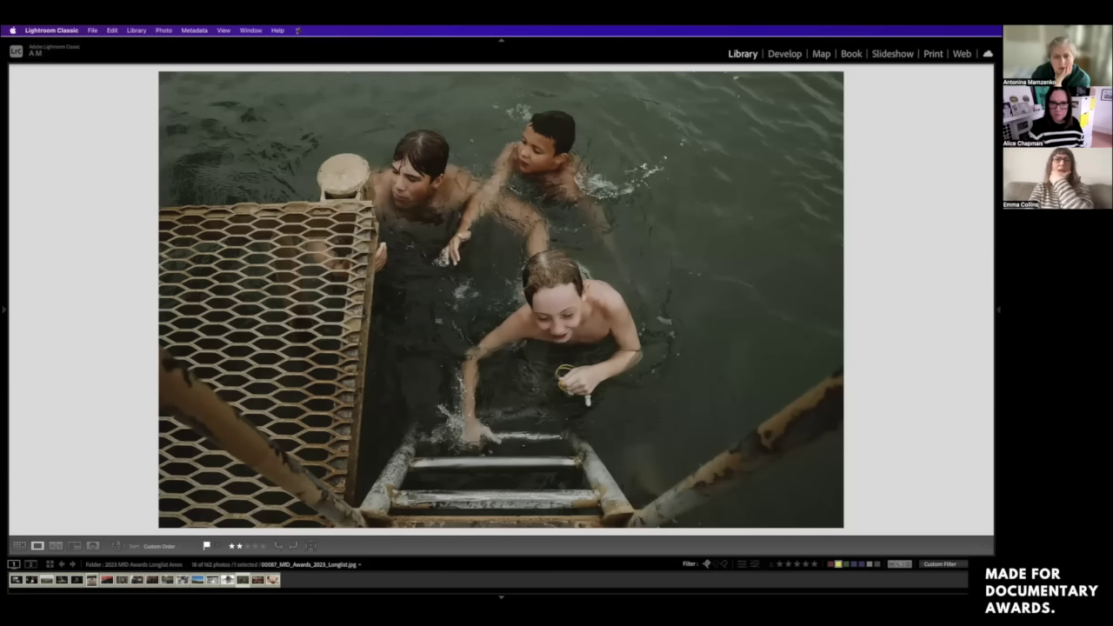
Step: View the double-exposure photo of the young woman with a phone and take it out of the Yellow-labelled selection
key("Right")
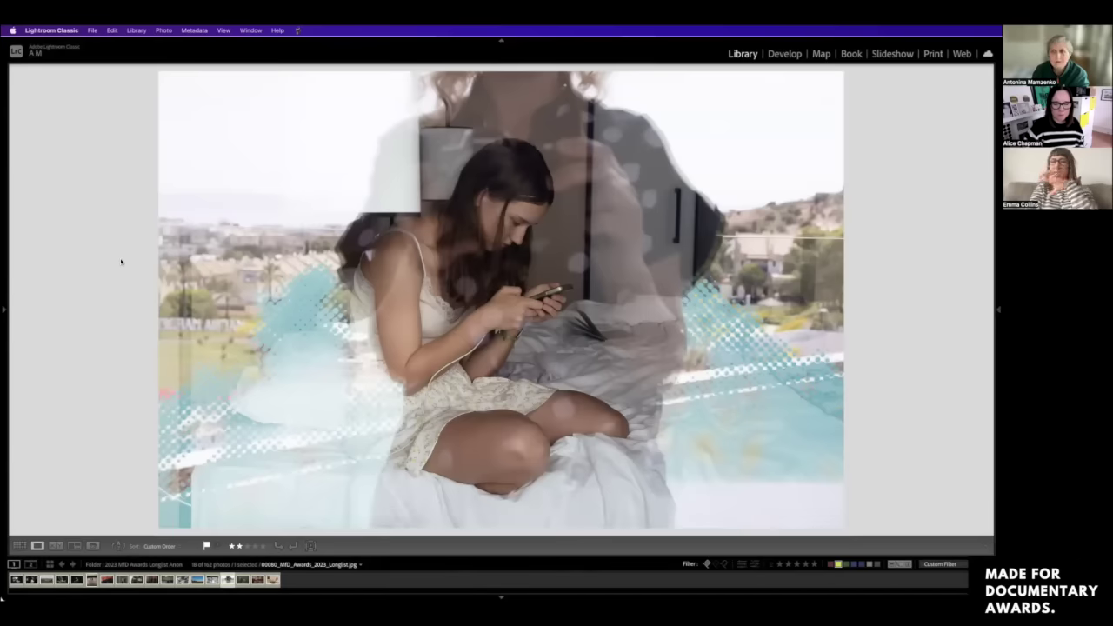
key("x")
Step: Examine the enlarged photos of the playground roundabout, the kites, the parents carrying babies and the boy in pyjamas, returning to the babies
key("Left")
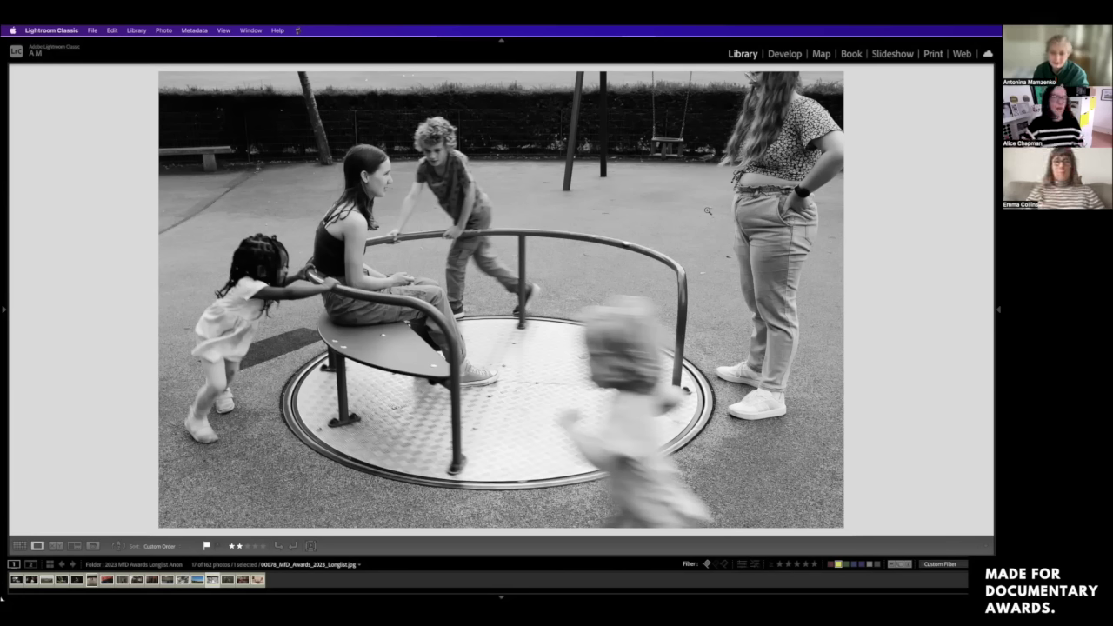
key("Left")
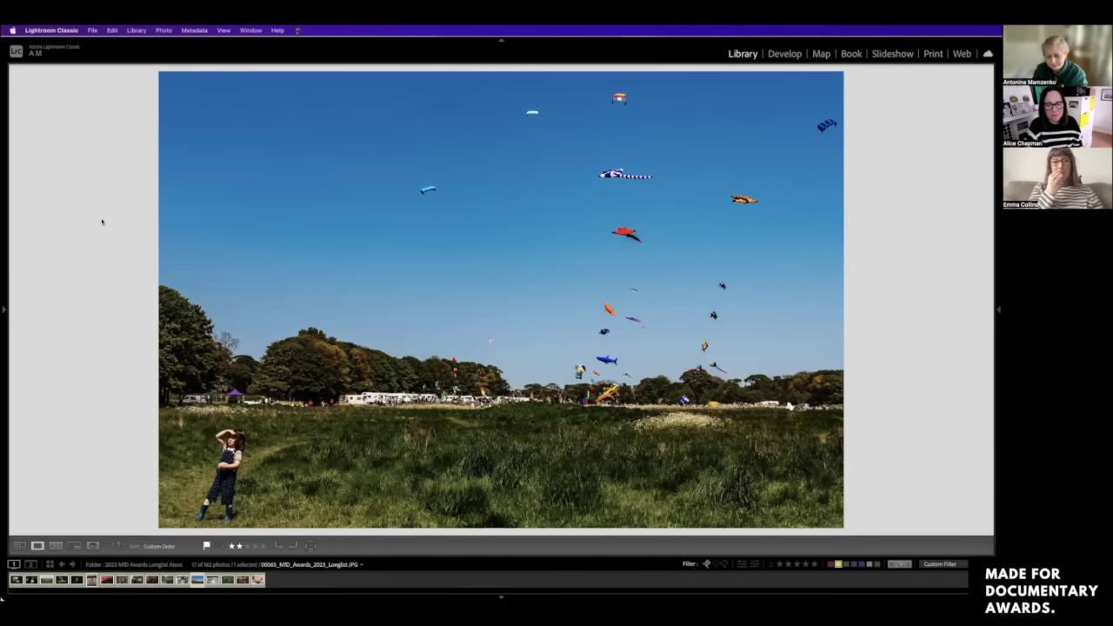
key("Left")
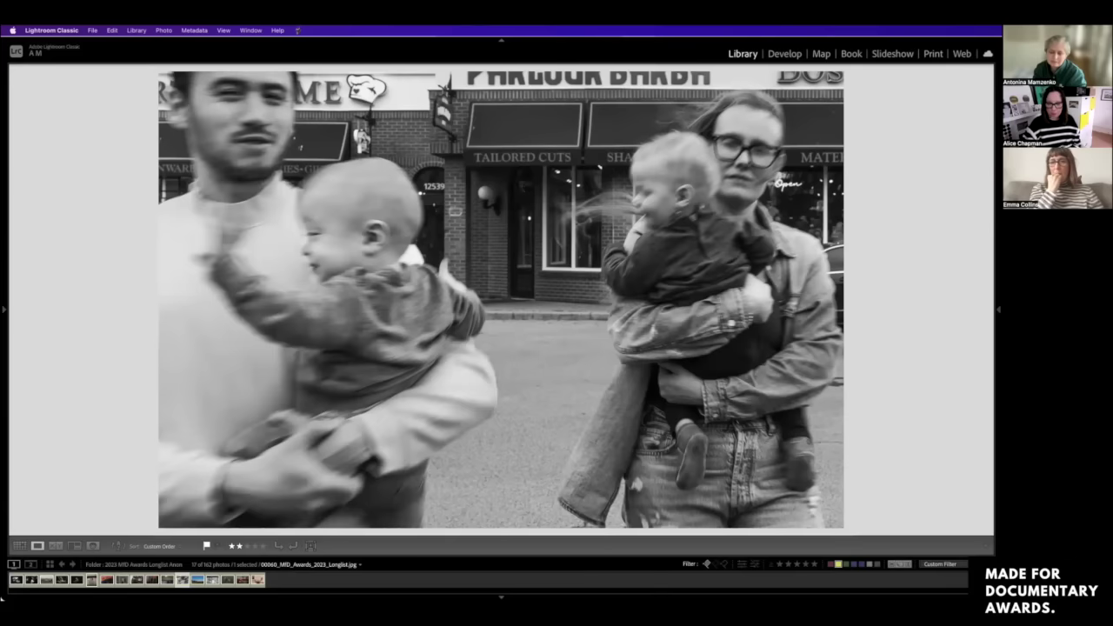
key("Left")
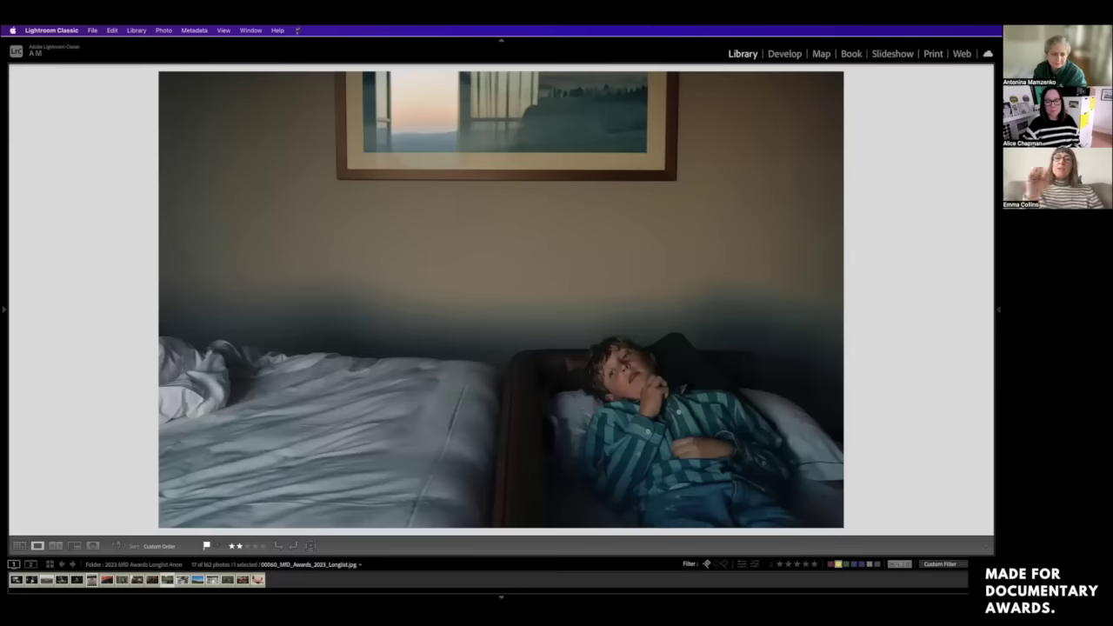
key("Right")
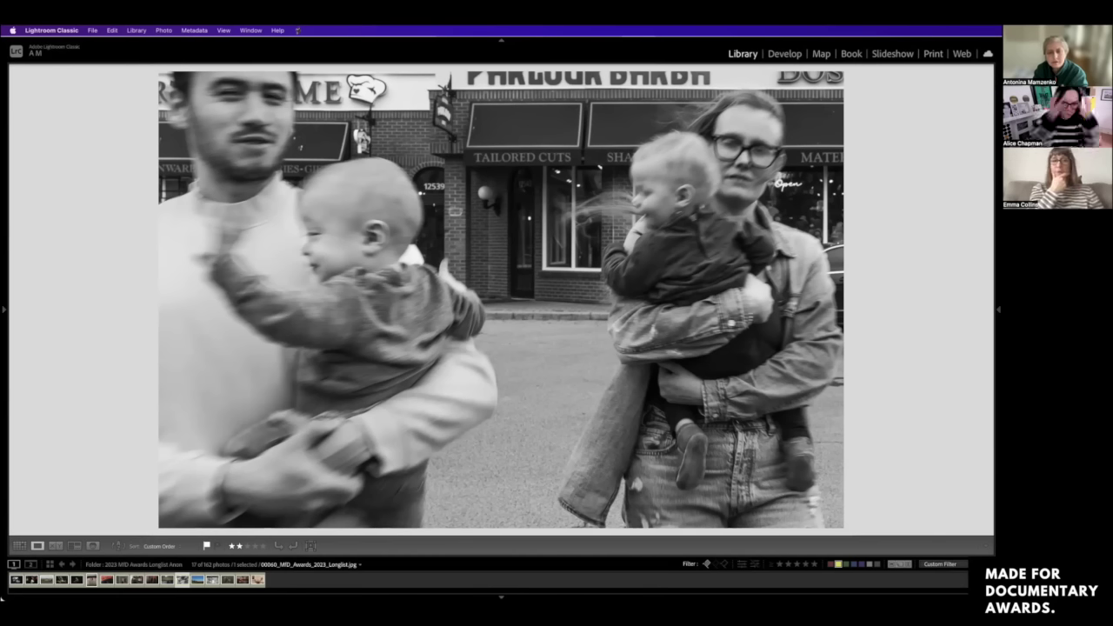
Step: Take the photos of the boy in pyjamas and of the two women against the orange wall out of the Yellow-labelled selection
key("Left")
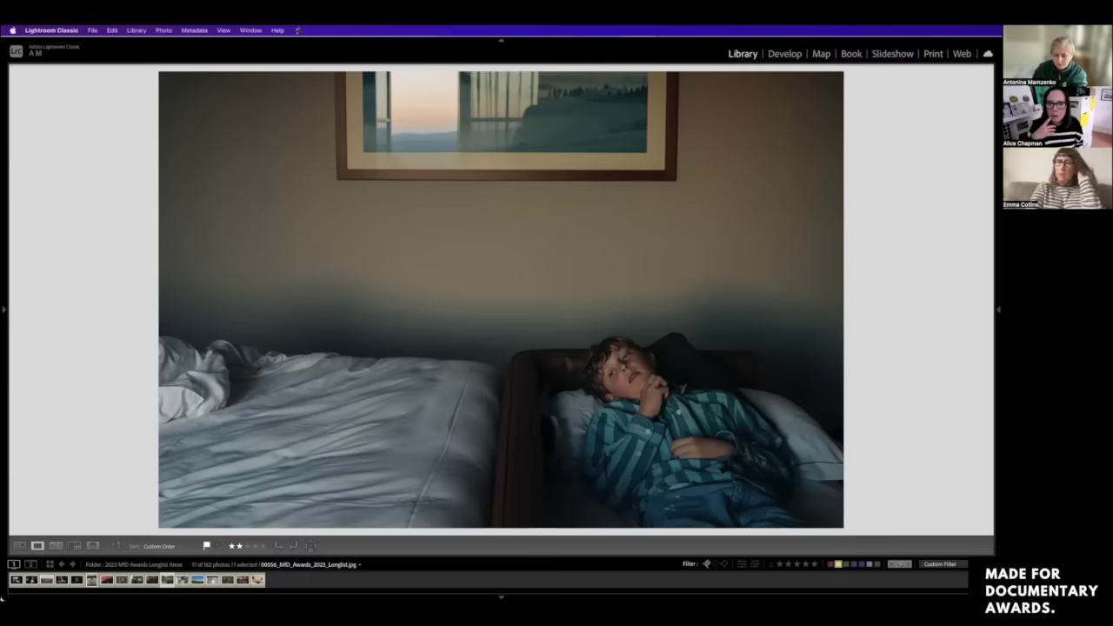
key("Delete")
key("Left")
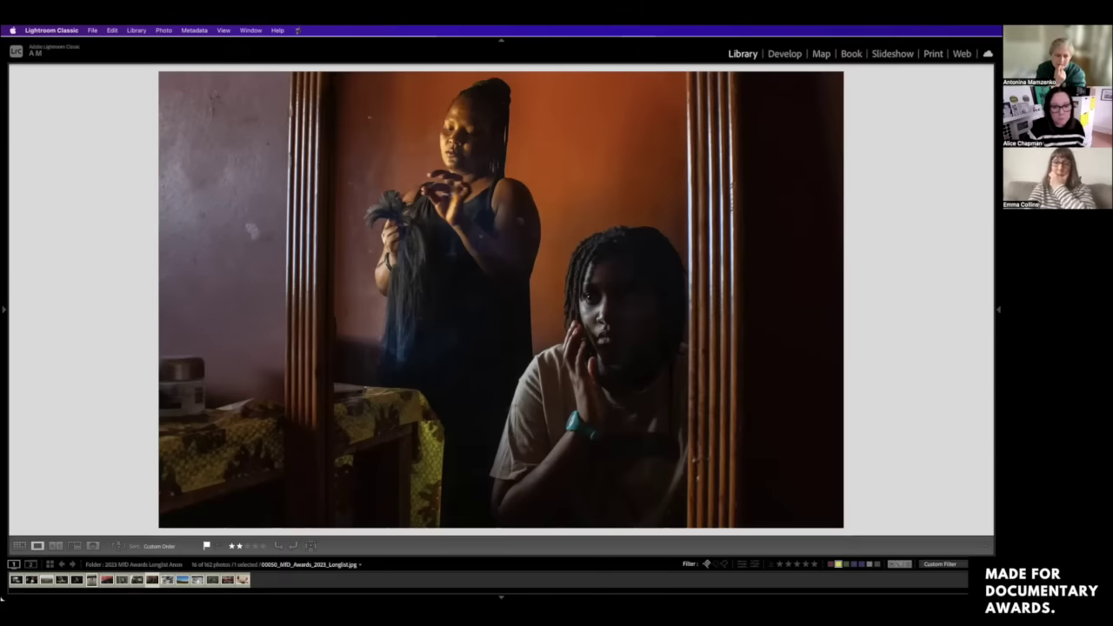
key("x")
Step: Examine the enlarged photos of the man on the sofa, the girl in the wardrobe and the child in the car under autumn leaves
key("Left")
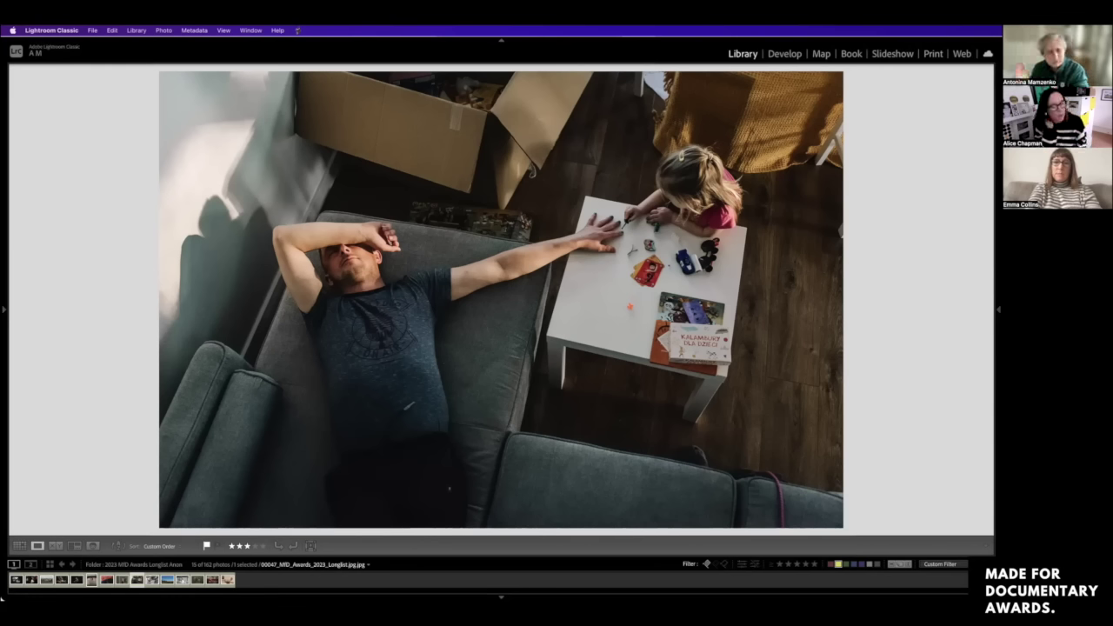
key("Left")
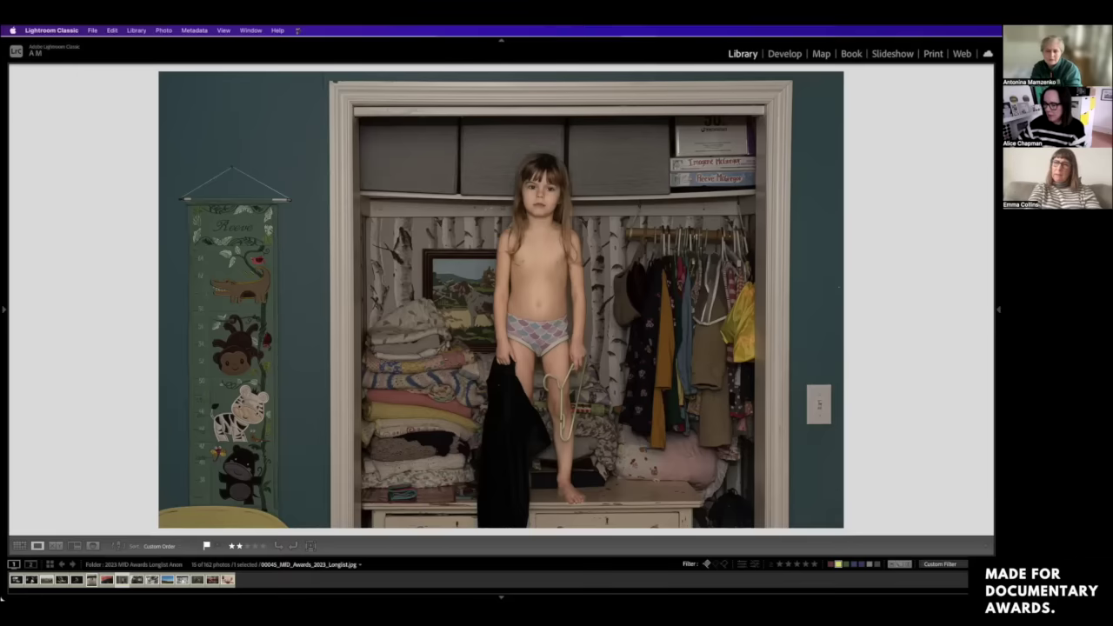
key("Left")
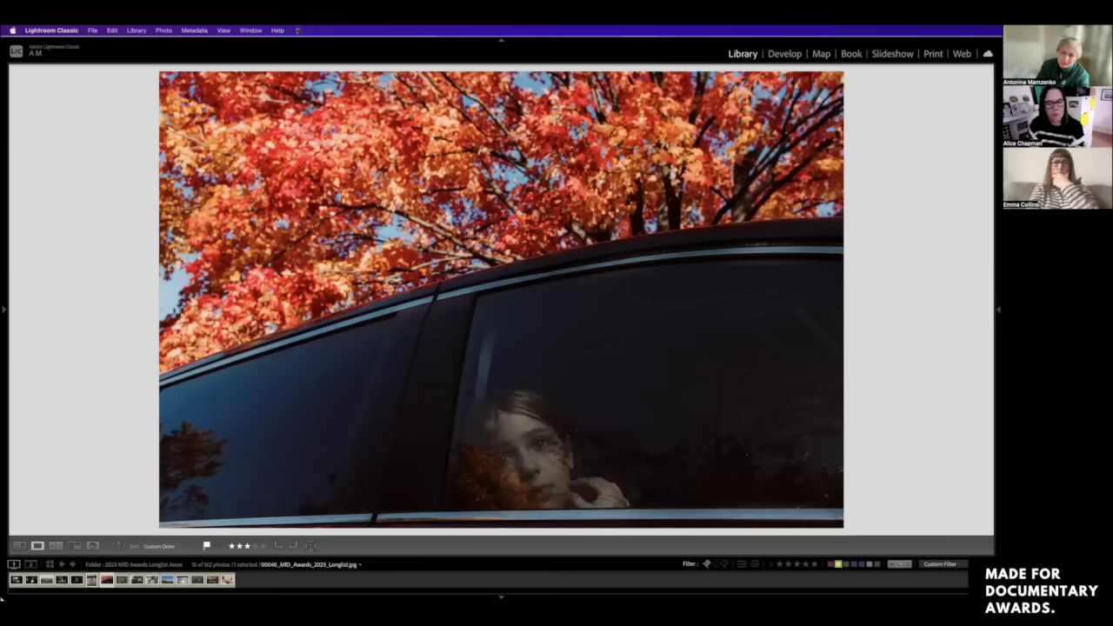
Step: Change the photo of the child in the car under autumn leaves to the Green label and view the photo of the eye behind cardboard
key("Delete")
key("Left")
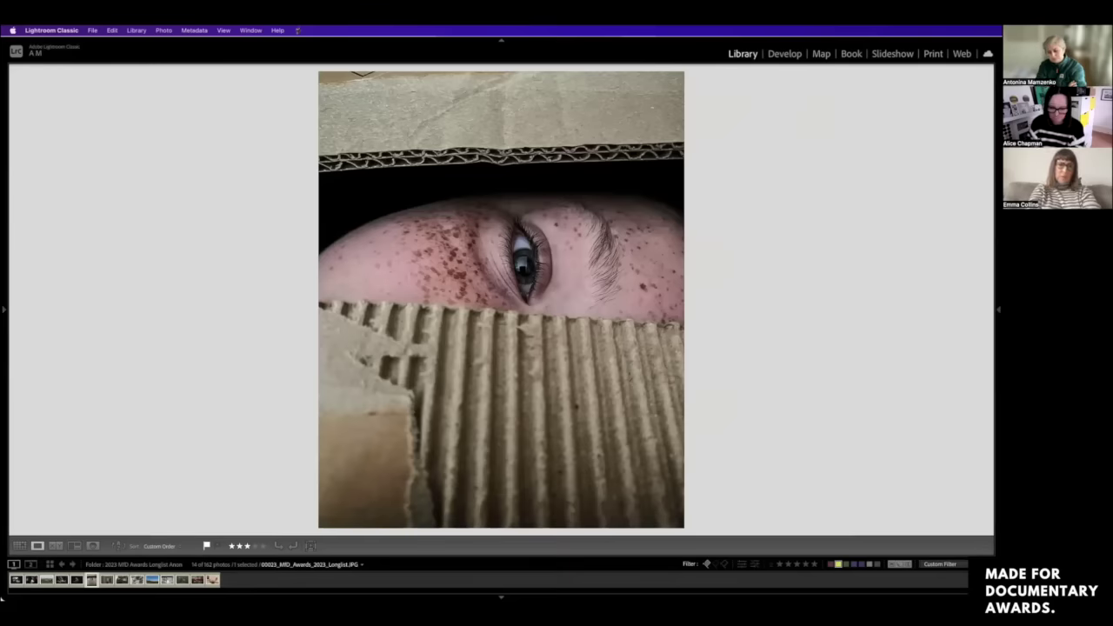
key("Left")
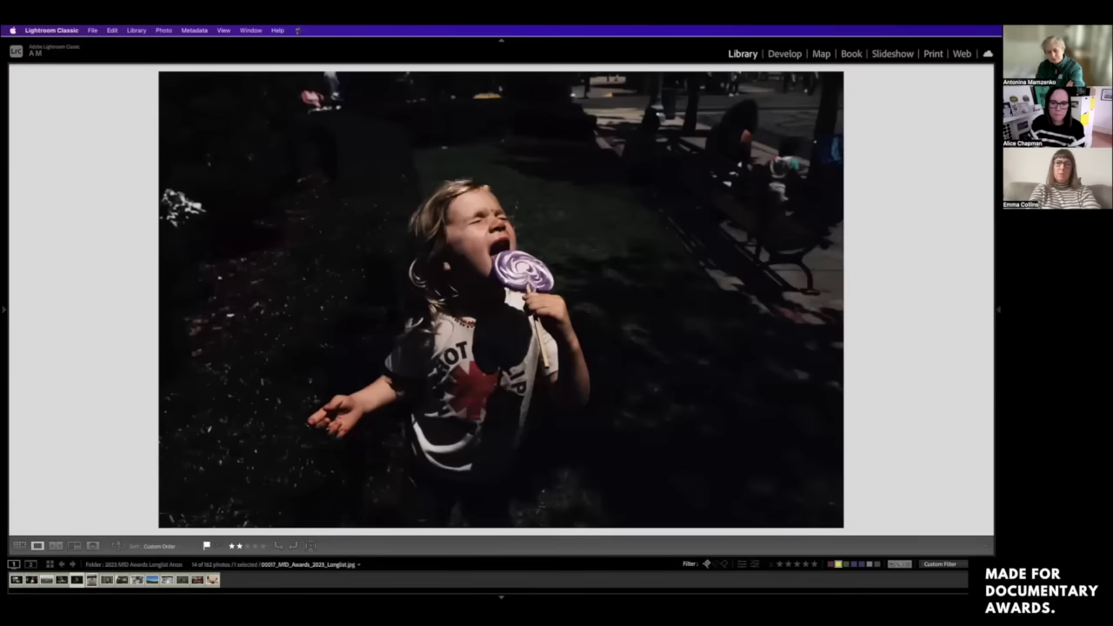
key("Right")
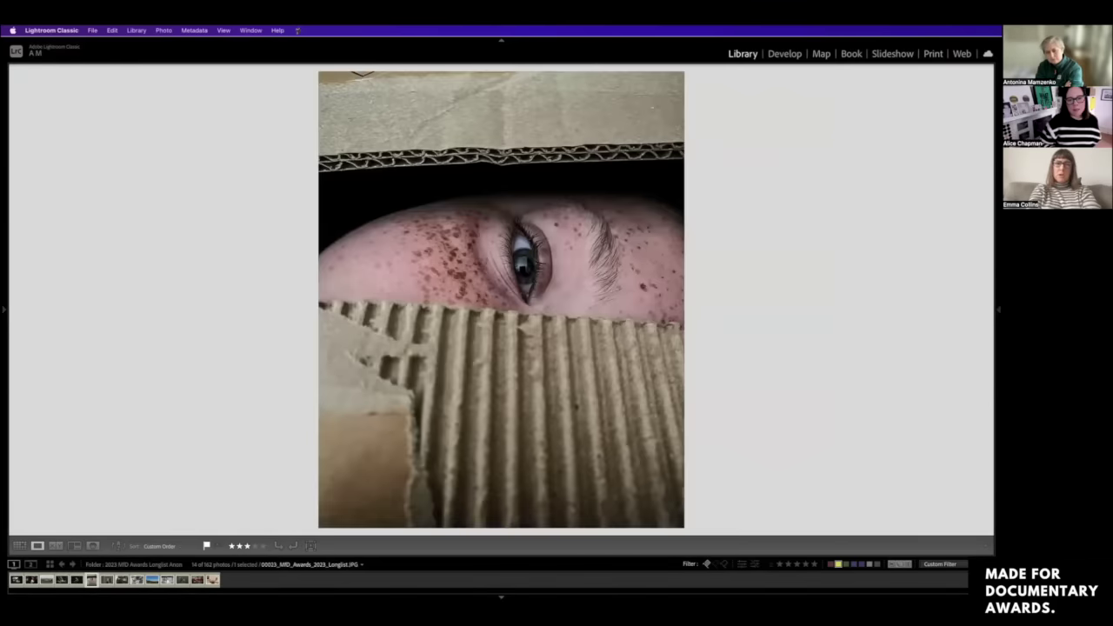
Step: Examine the child licking the purple lollipop in an enlarged view, then return to the whole photo
key("Left")
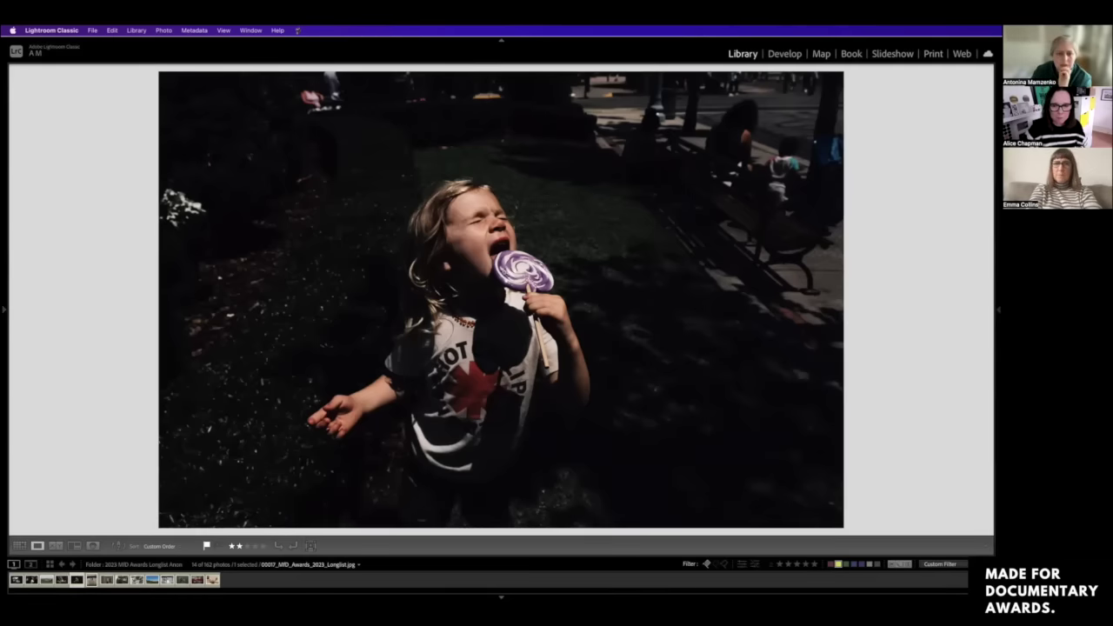
left_click(502, 272)
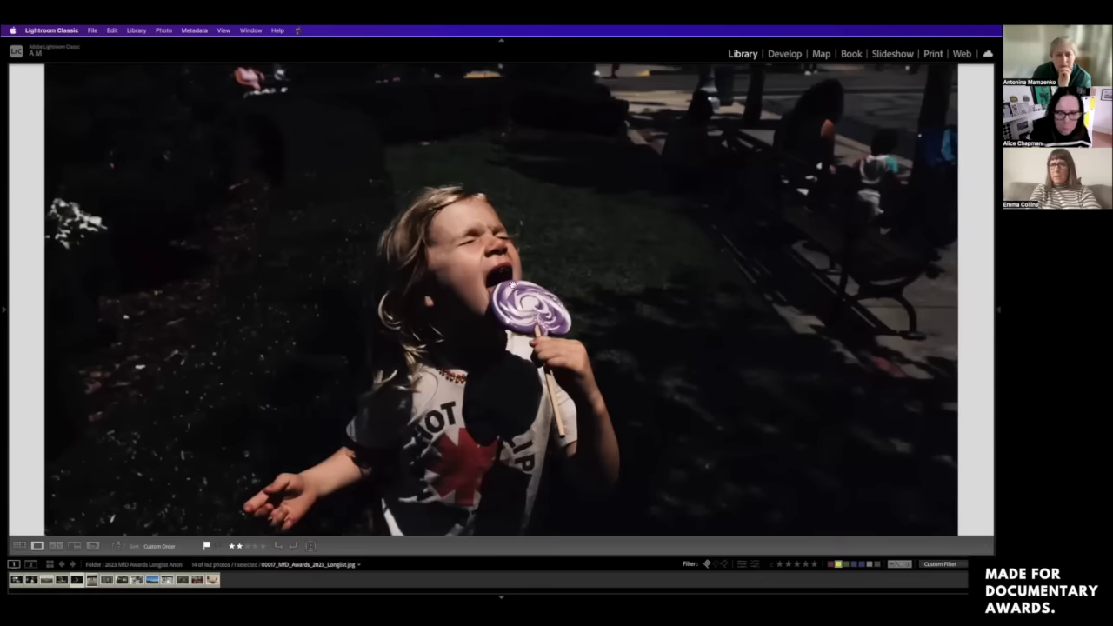
left_click_drag(511, 288, 509, 257)
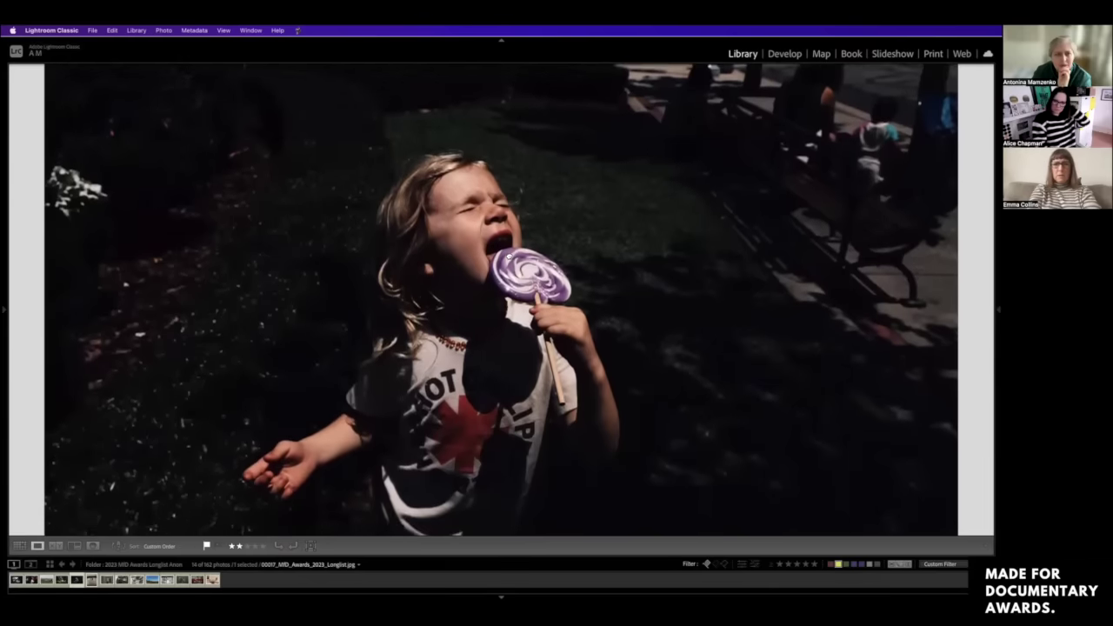
left_click(678, 324)
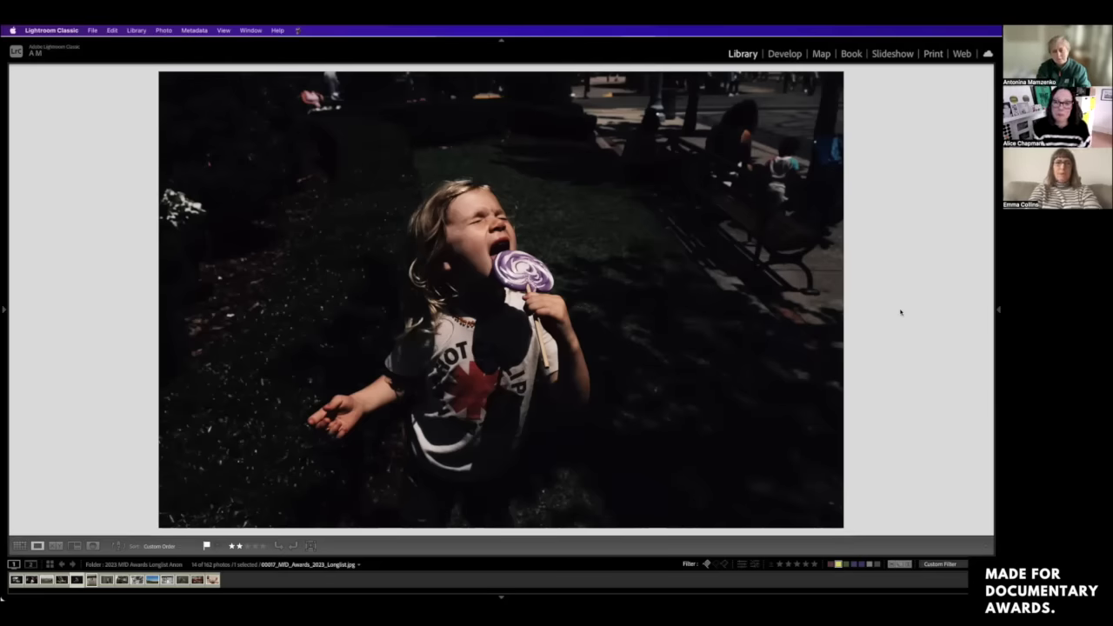
Step: Examine the photo of the doll strapped into a car seat in an enlarged view, focusing on its face and the resting hand
key("Left")
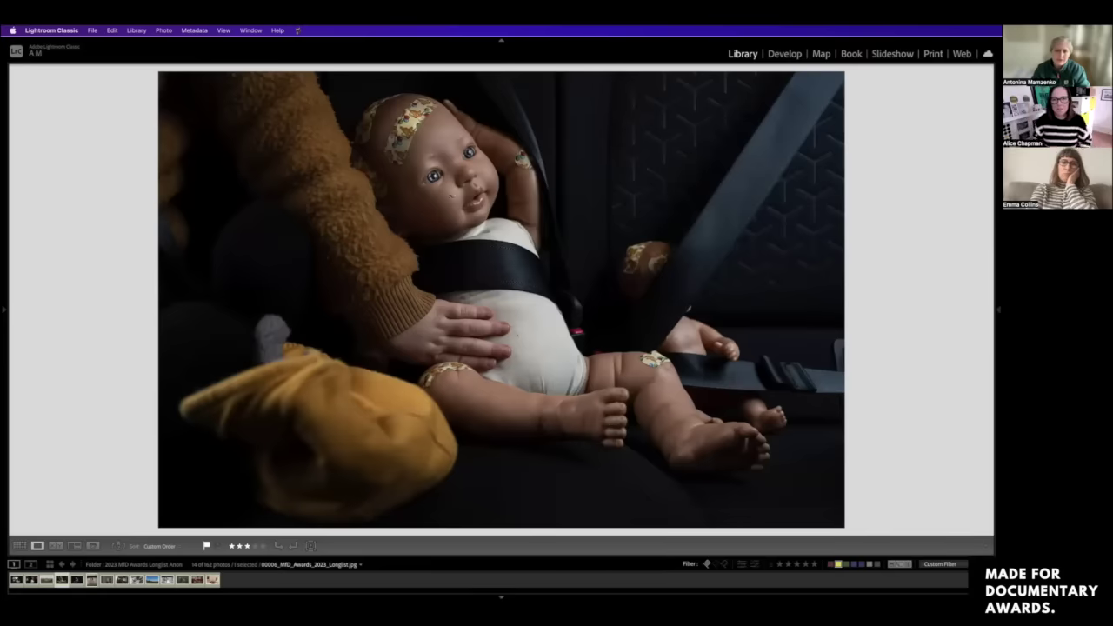
key("g")
double_click(402, 161)
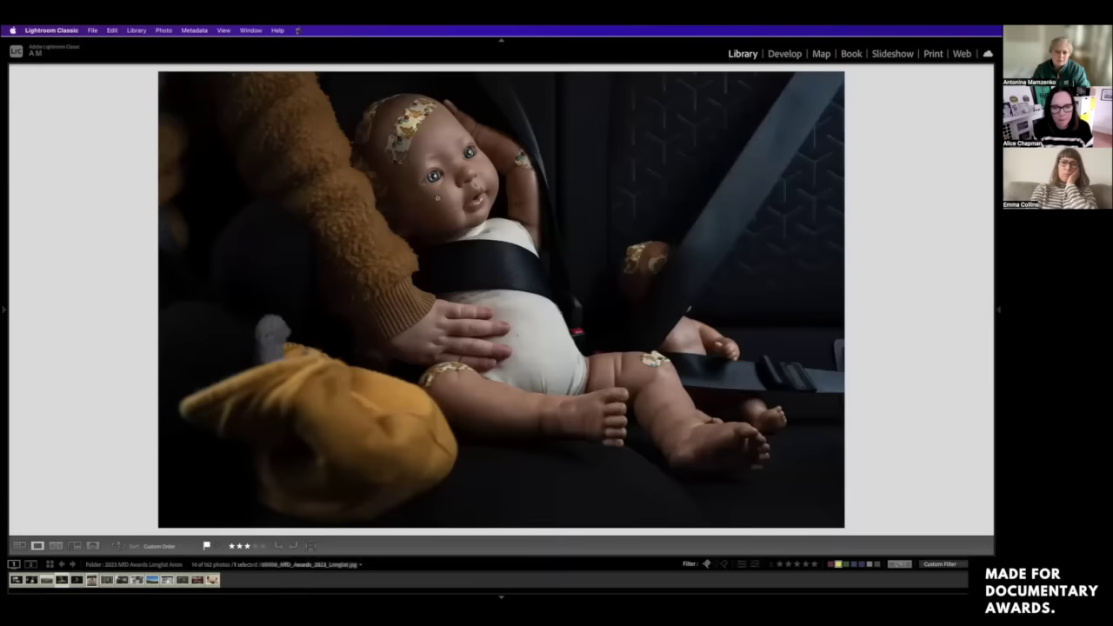
left_click(470, 227)
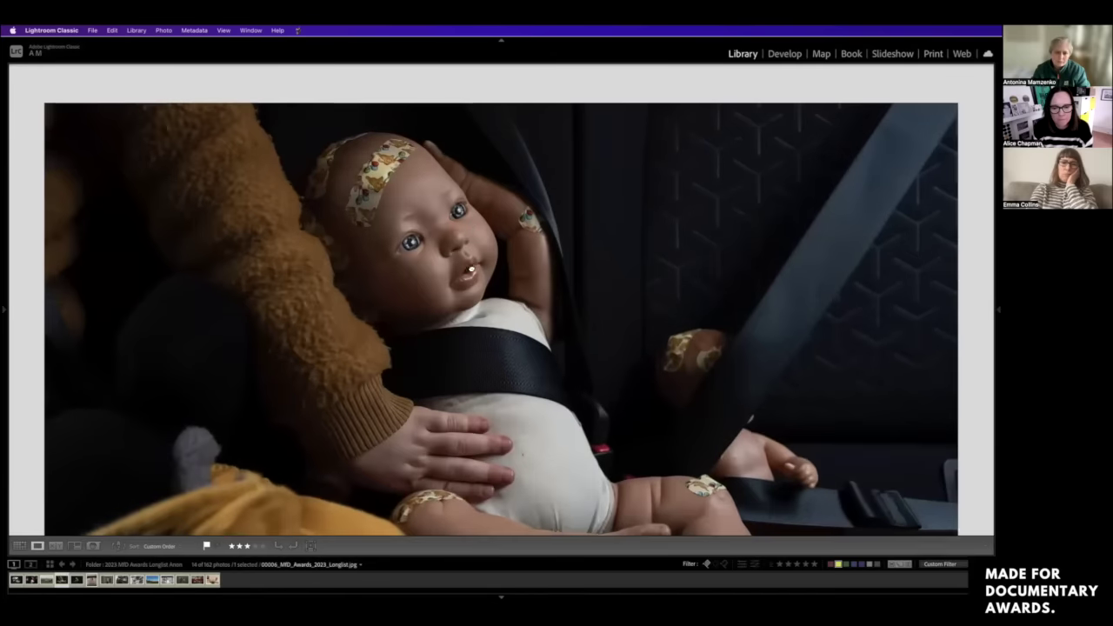
left_click_drag(470, 296, 475, 240)
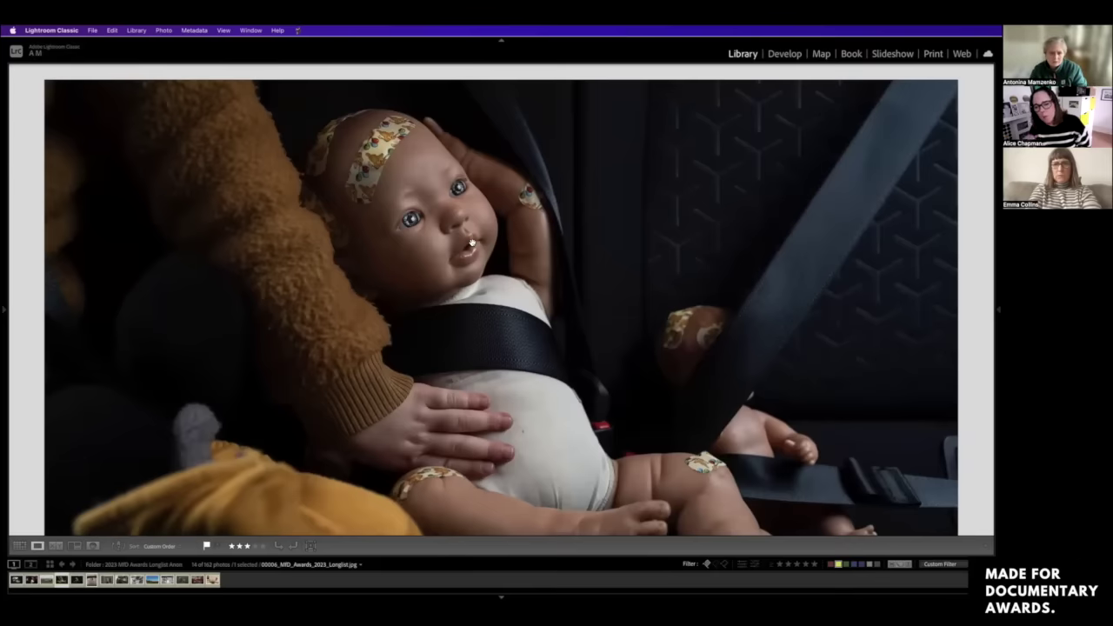
left_click(470, 243)
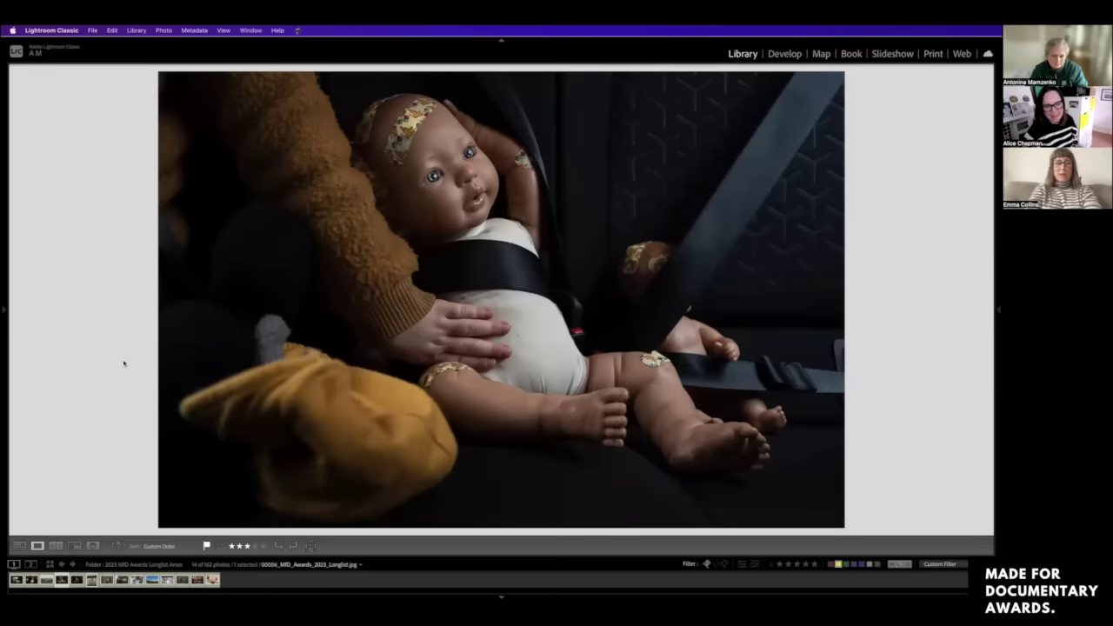
Step: View the washing line and bulldog photos, and change the black-and-white photo of the children asleep in the car to the Green label
key("Left")
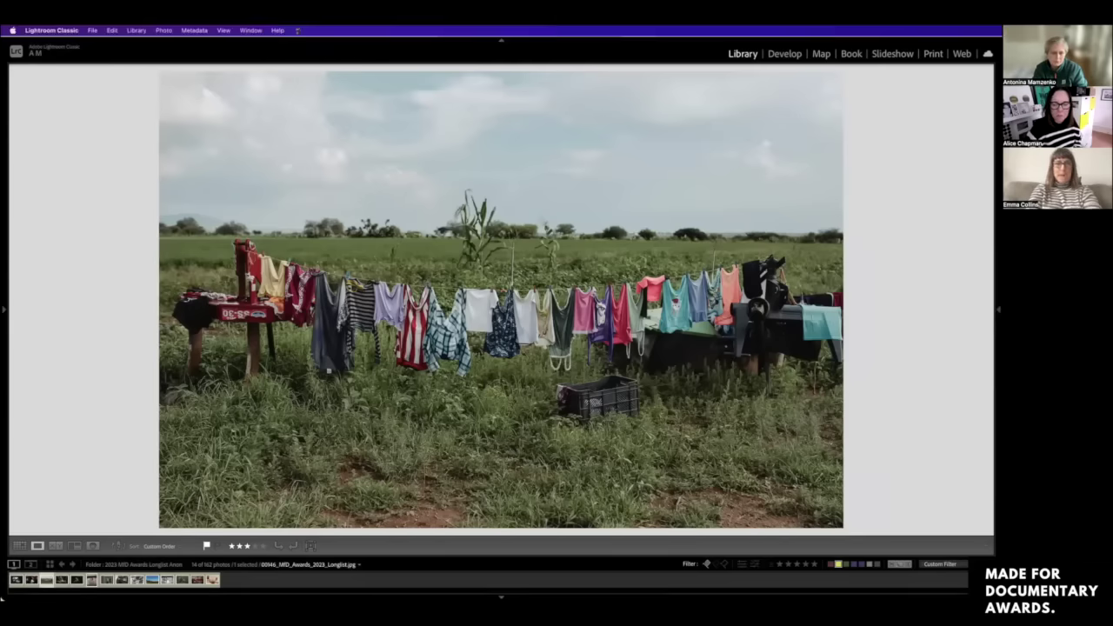
key("Left")
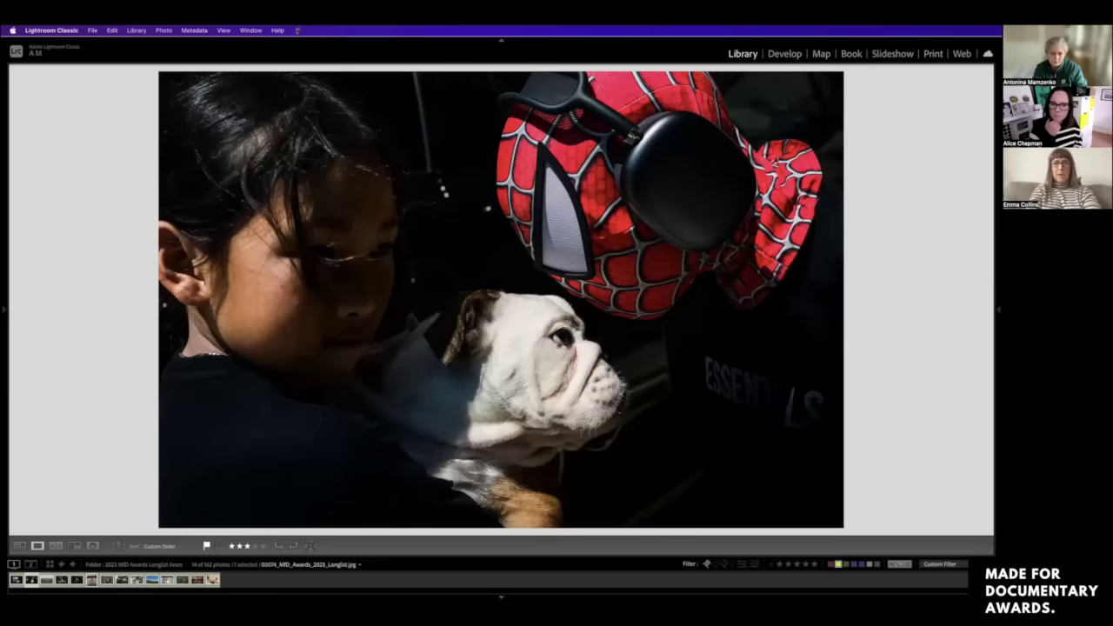
key("Right")
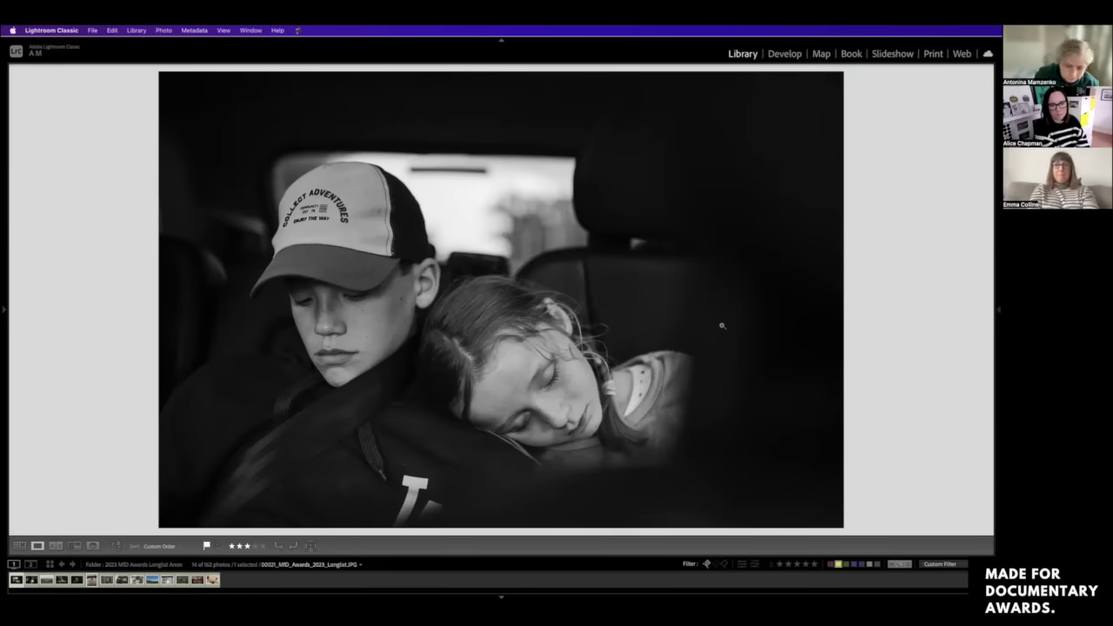
key("Left")
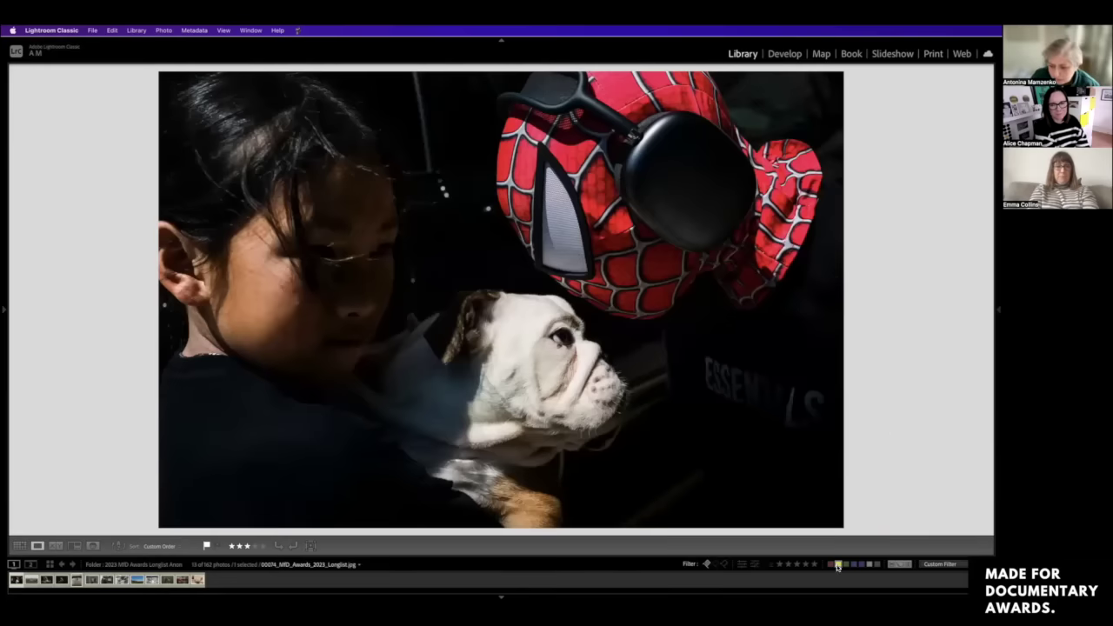
Step: Filter the longlist to the Green-labelled photos, show them as a grid and enlarge the last one, the man on the balcony
left_click(845, 564)
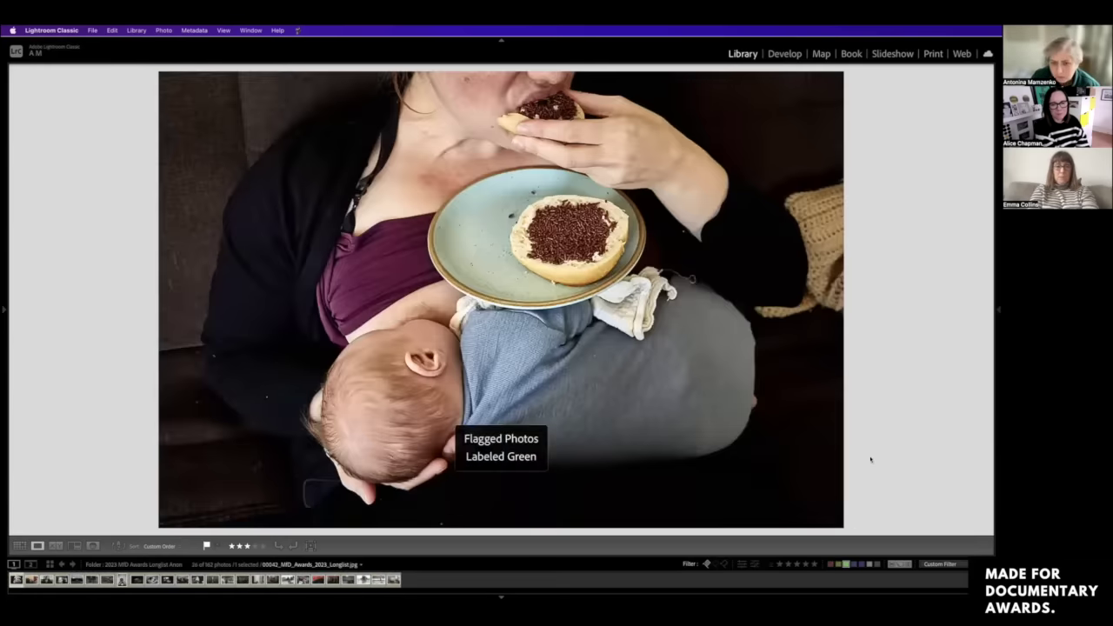
left_click(19, 545)
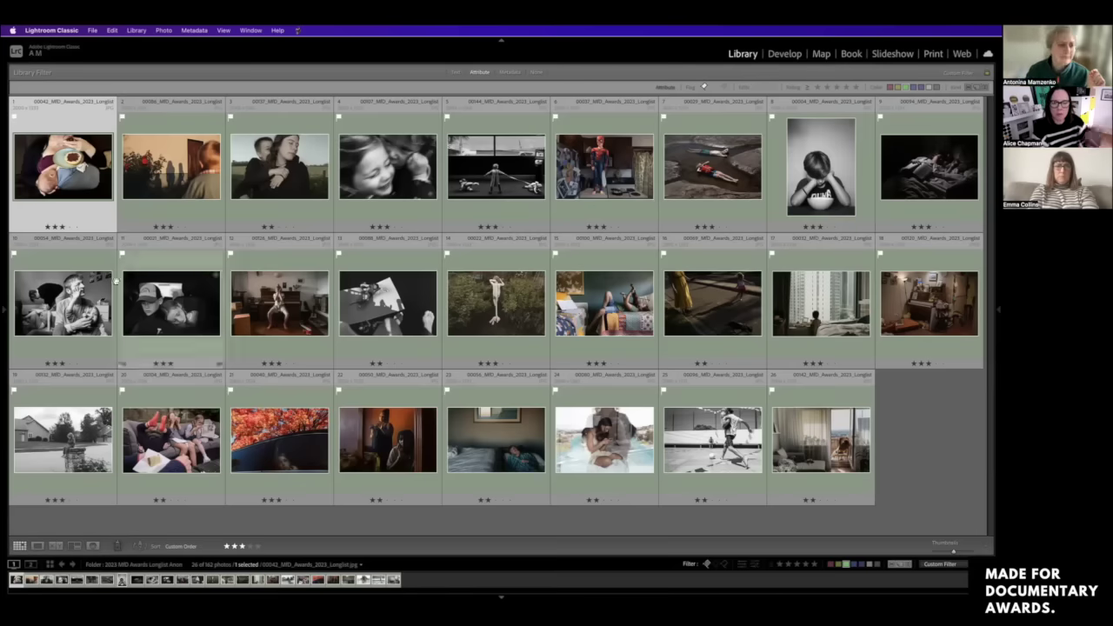
double_click(824, 457)
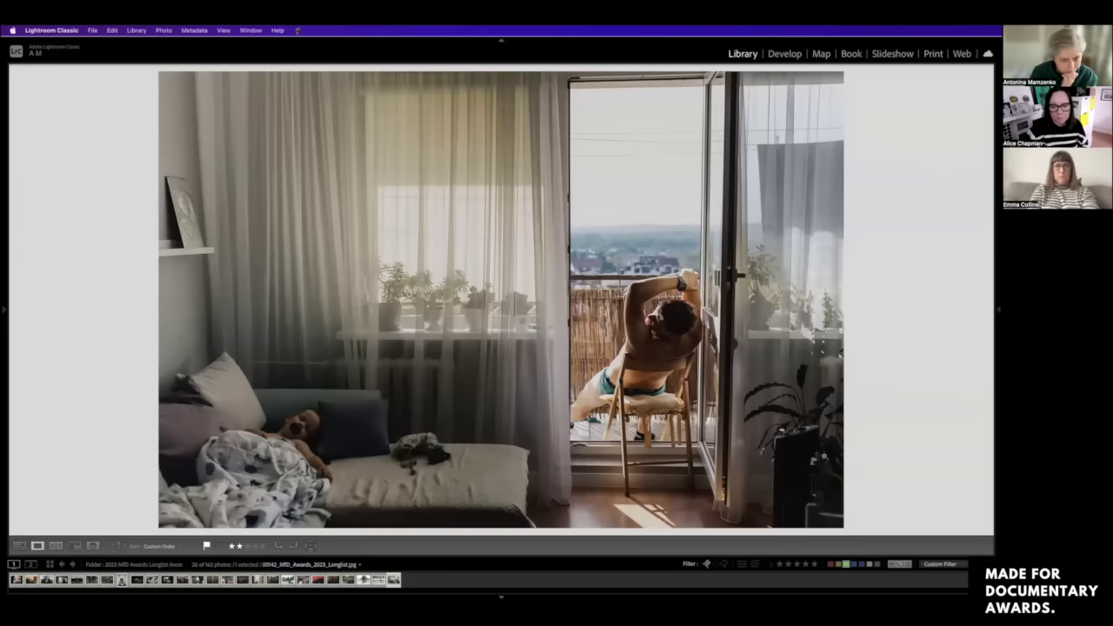
Step: Review the Green-labelled photos one by one backwards, from the barefoot football player to the child lying under the piano
left_click(379, 579)
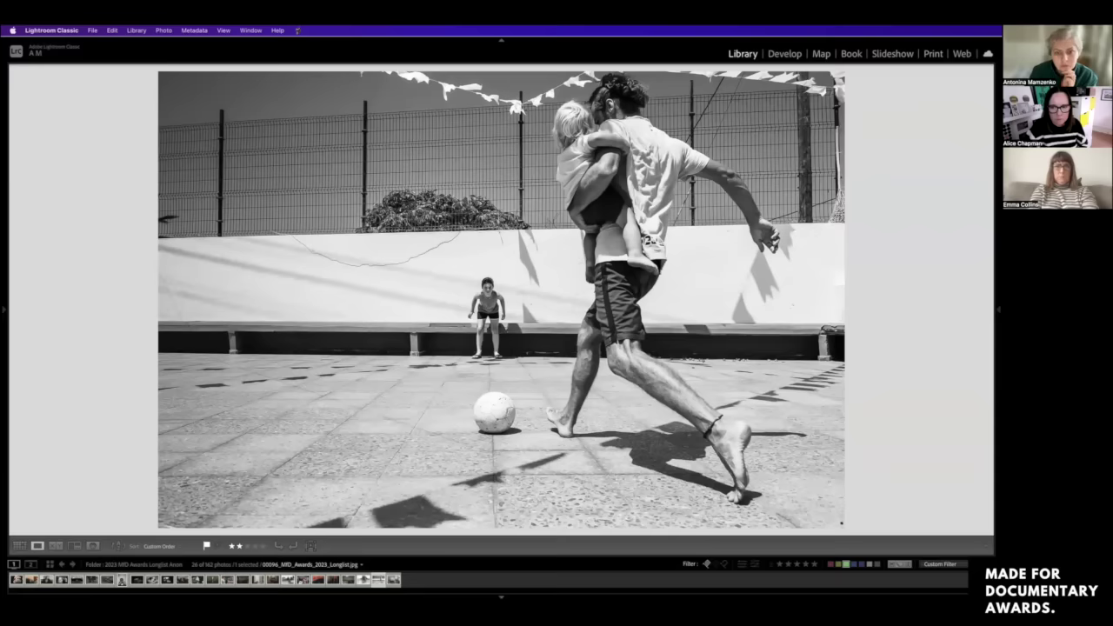
key("Left")
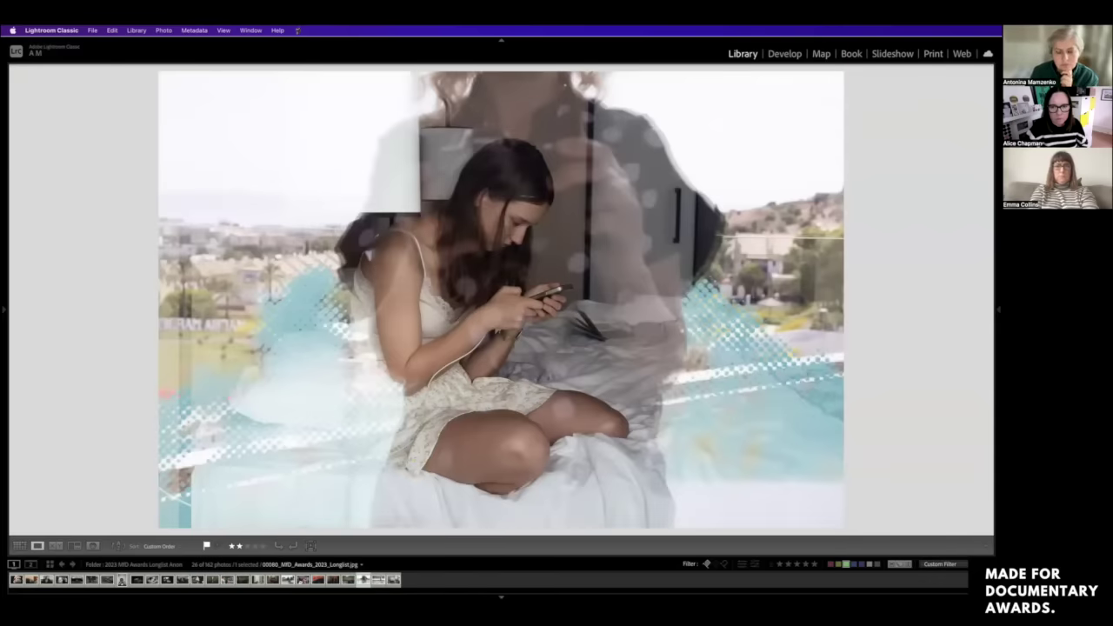
key("Left")
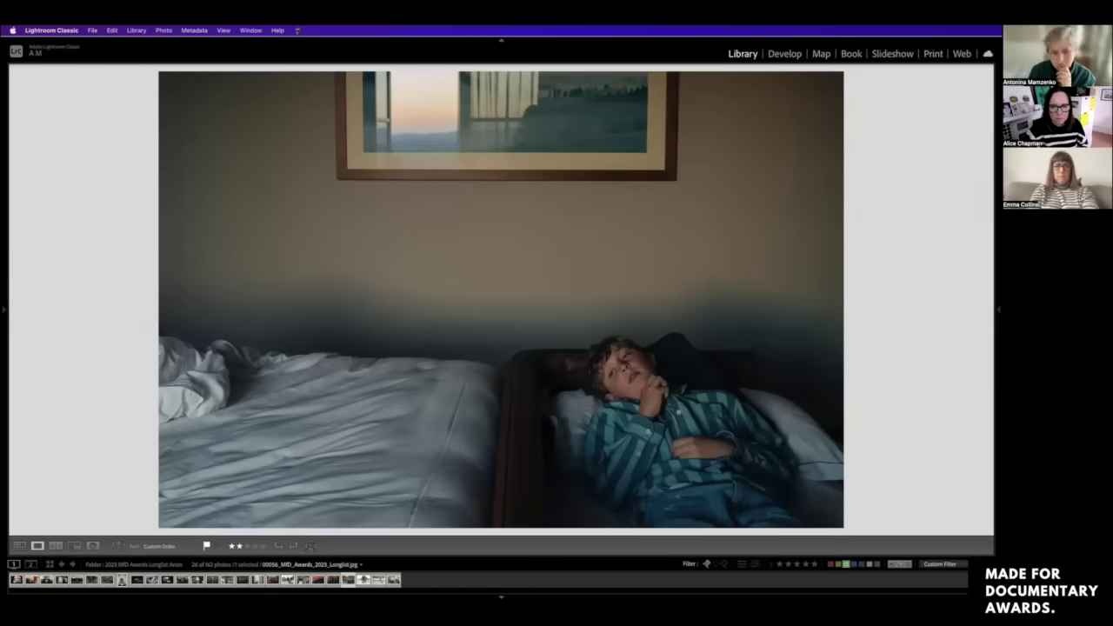
key("Left")
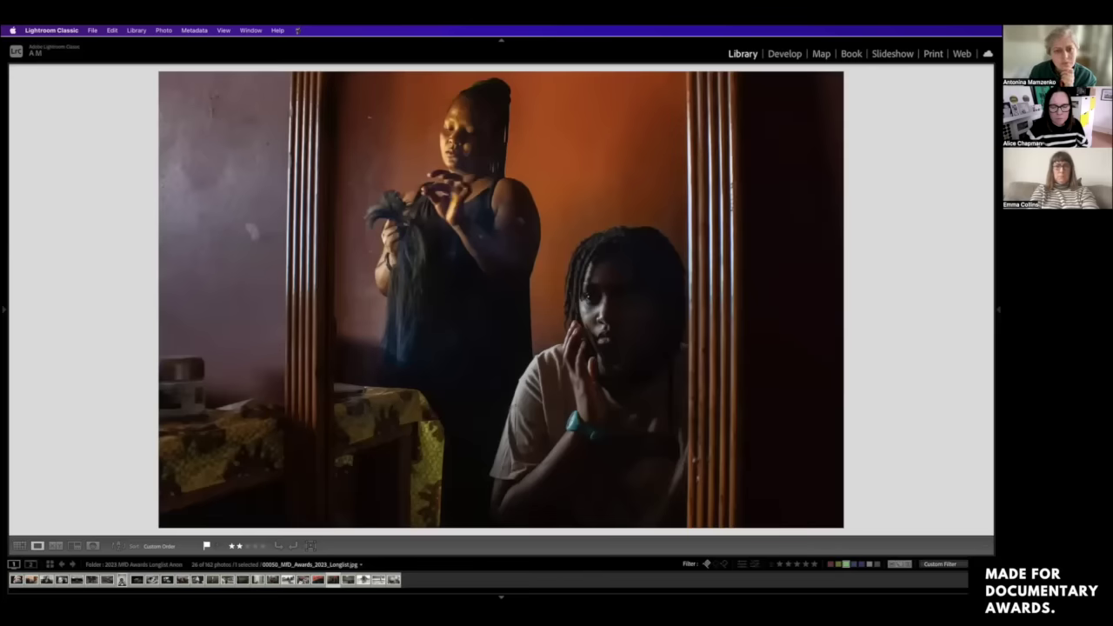
key("Left")
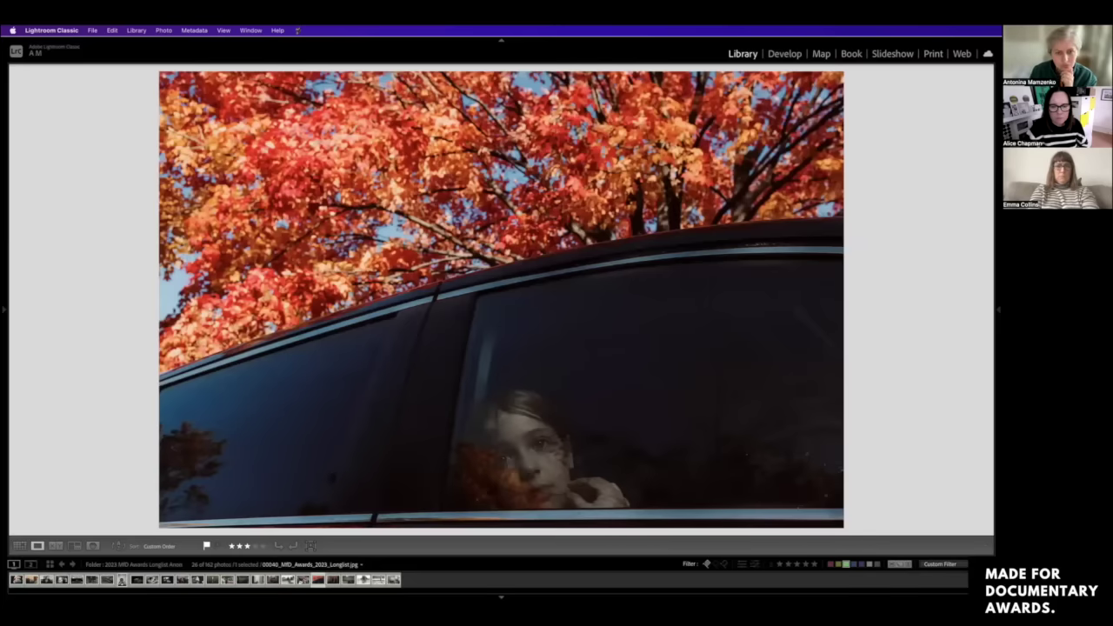
key("Left")
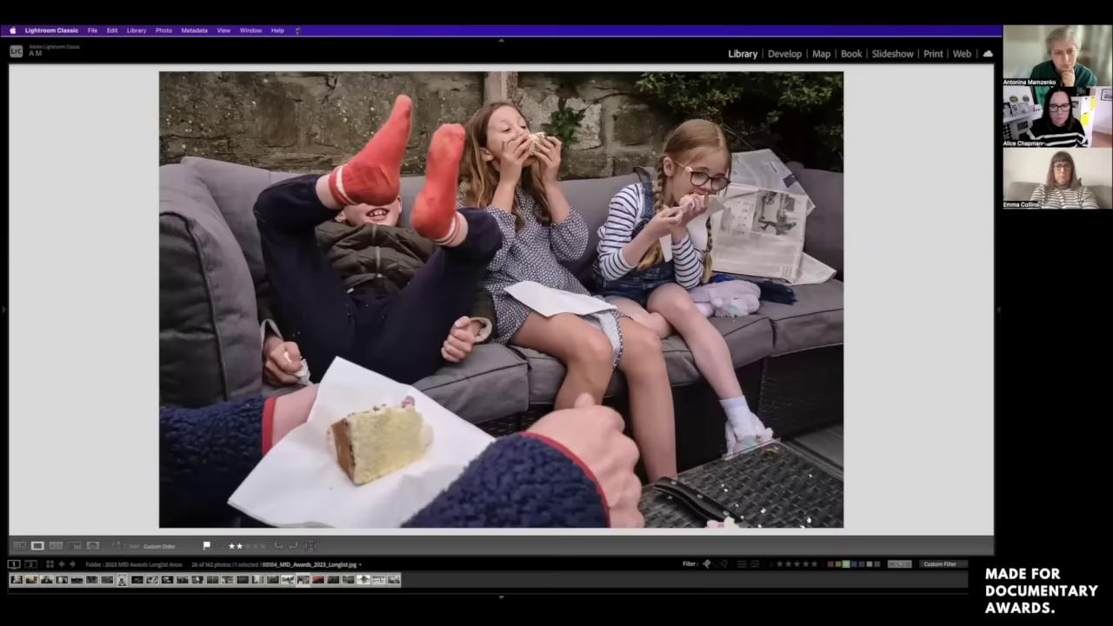
key("Left")
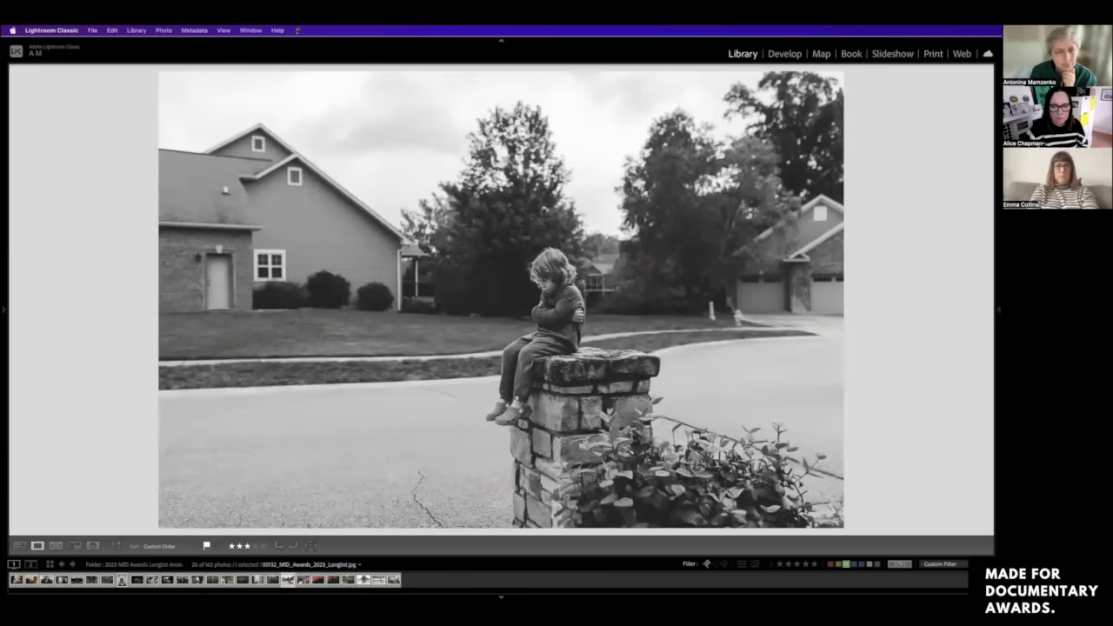
key("Left")
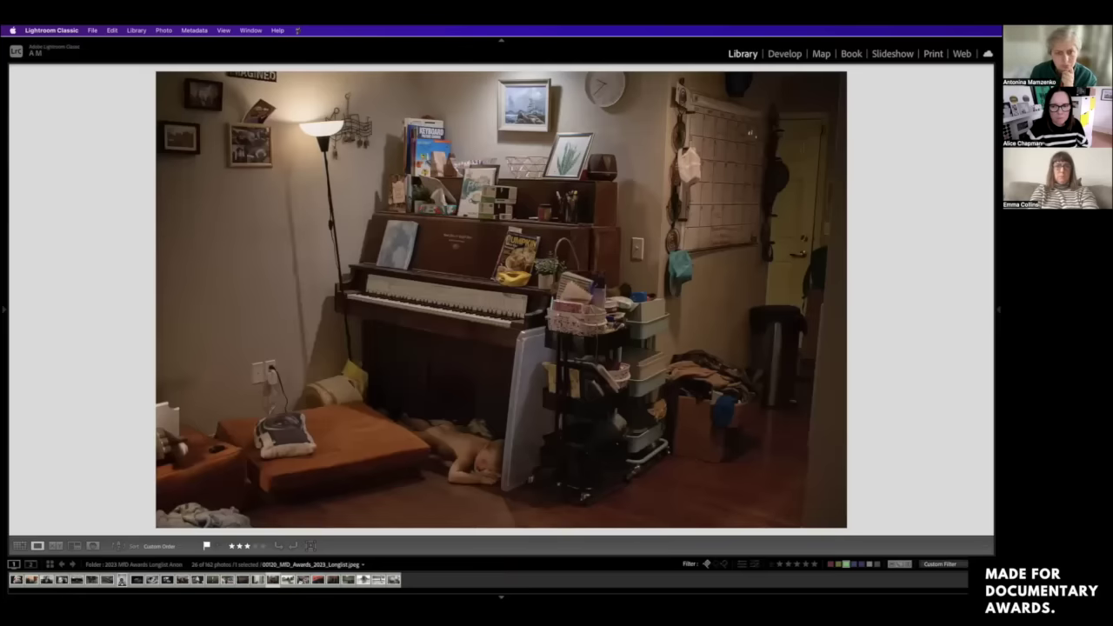
Step: Review the remaining Green-labelled photos one by one backwards, from the child at the high-rise window to the mother feeding her baby under a plate
key("Left")
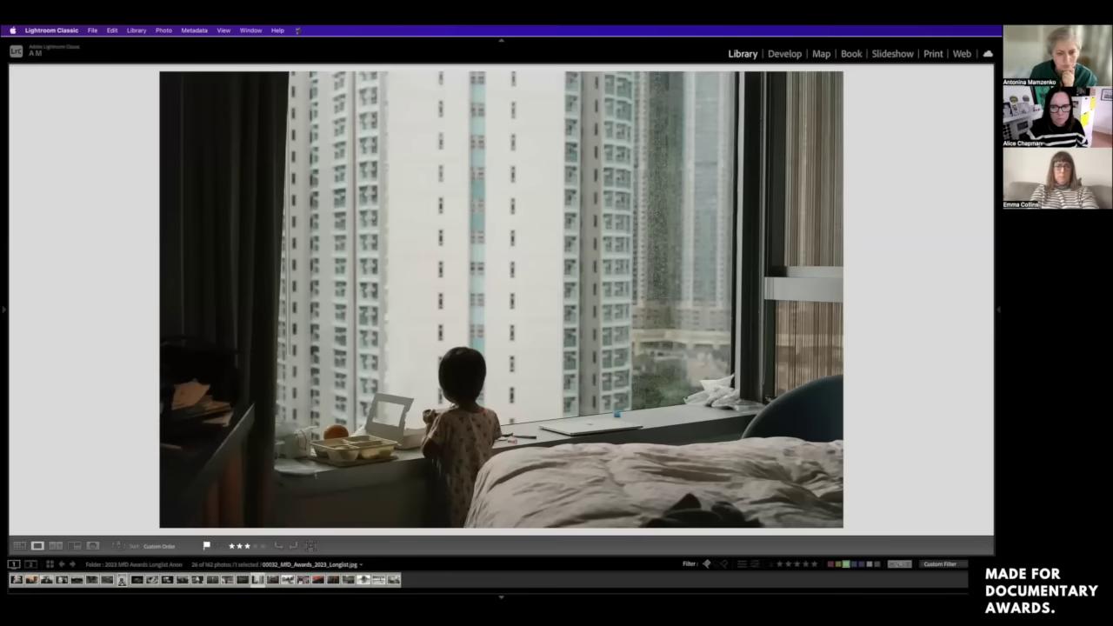
key("Left")
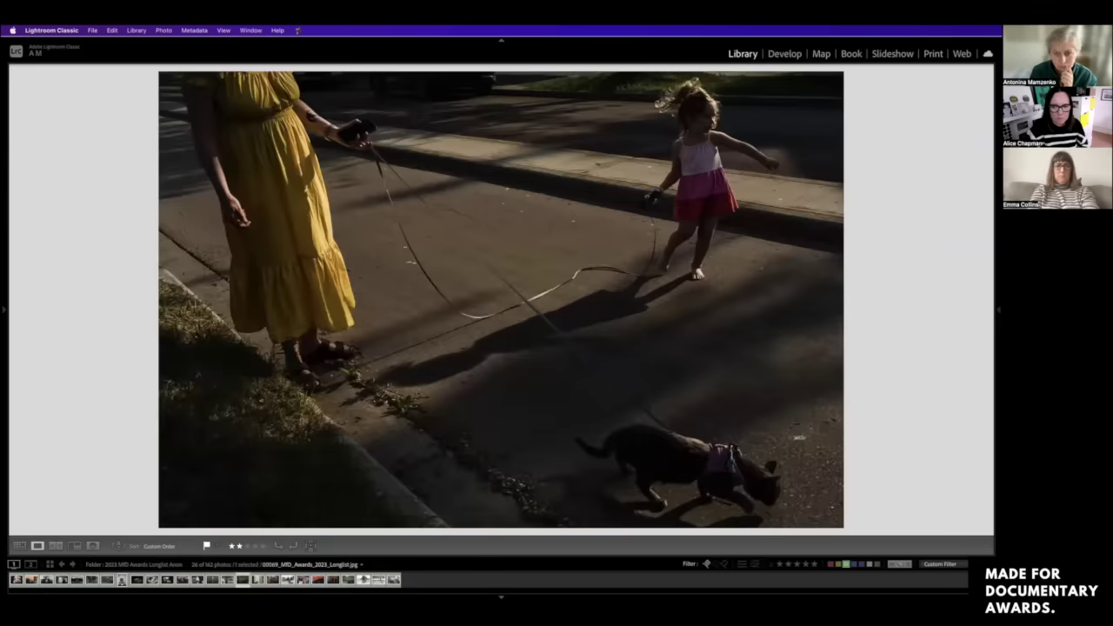
key("Left")
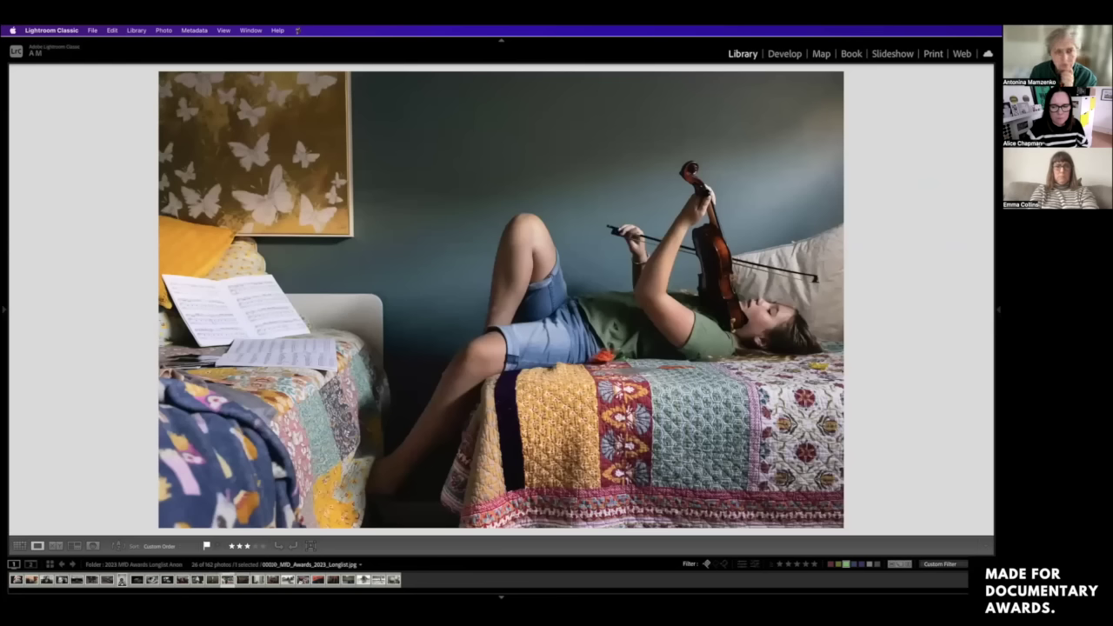
key("Left")
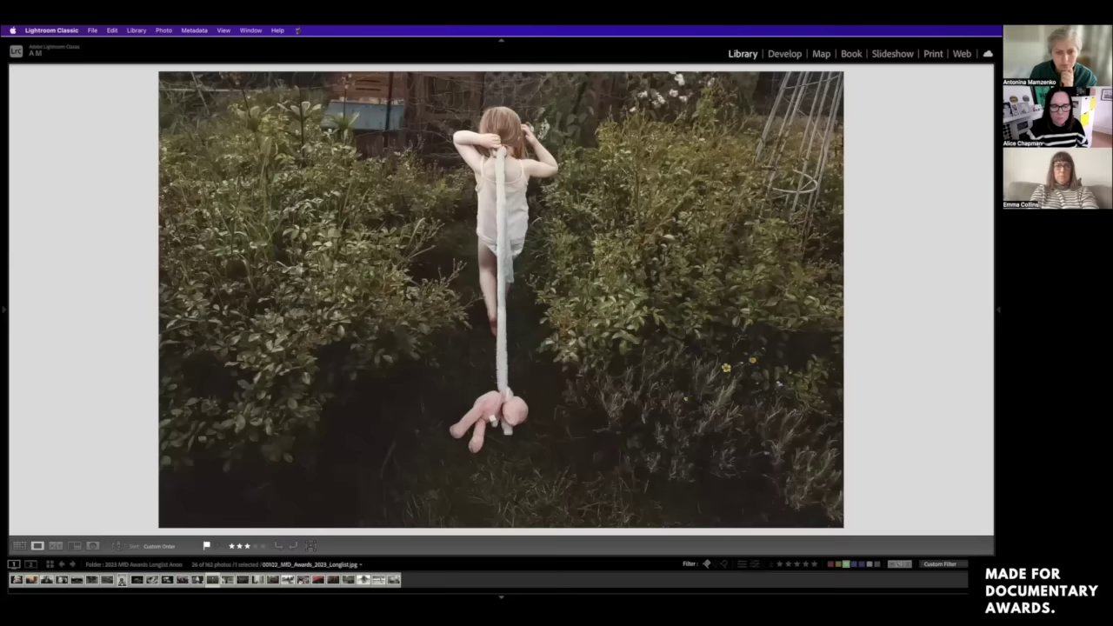
key("Left")
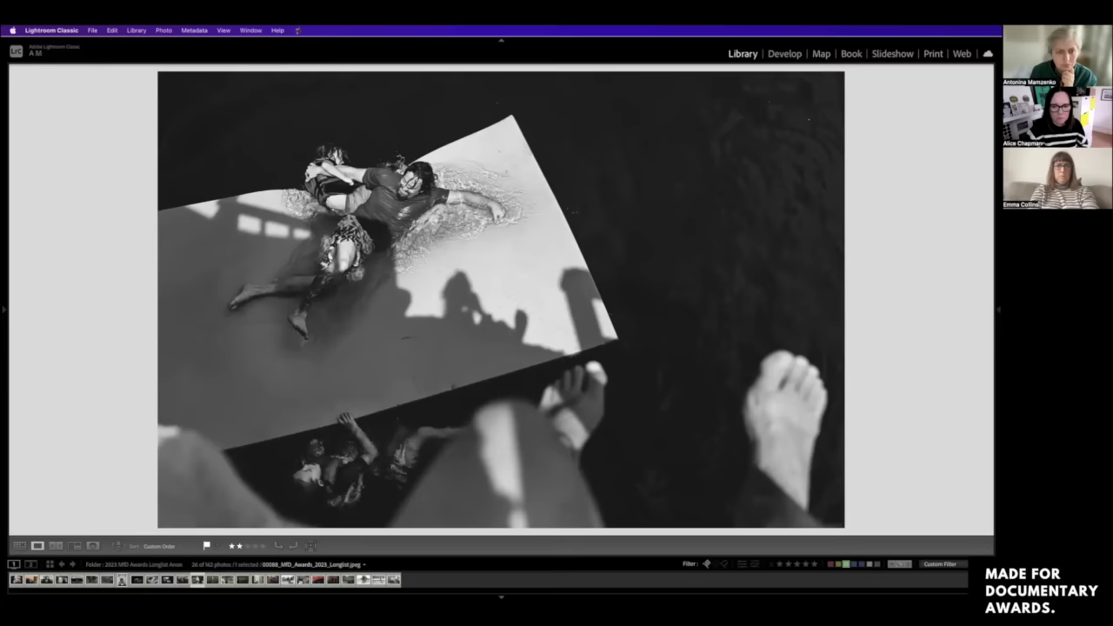
key("Left")
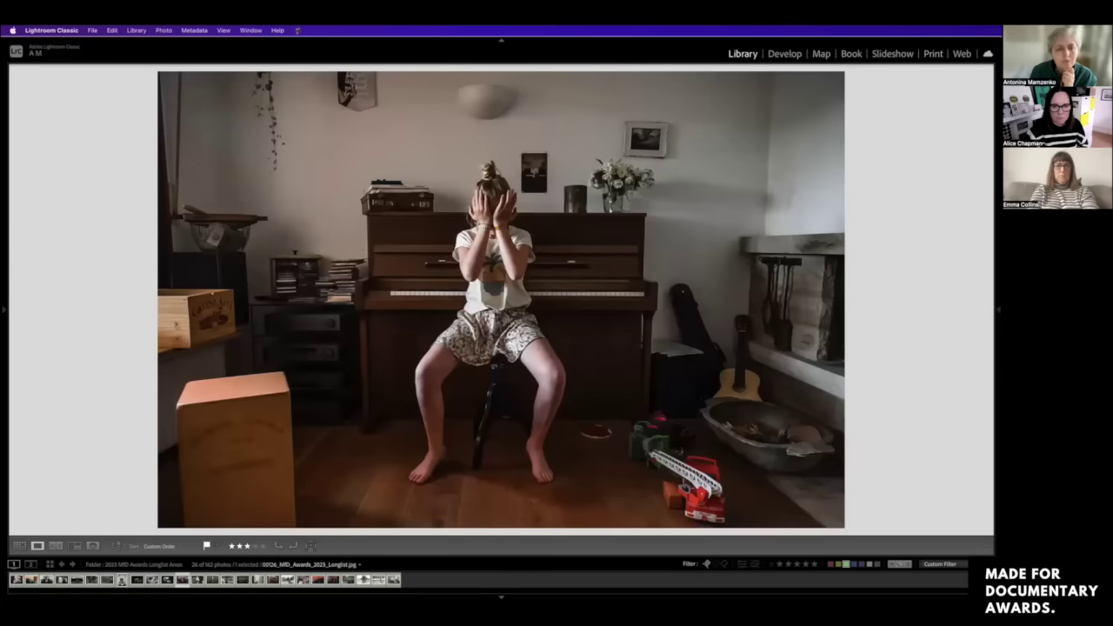
key("Left")
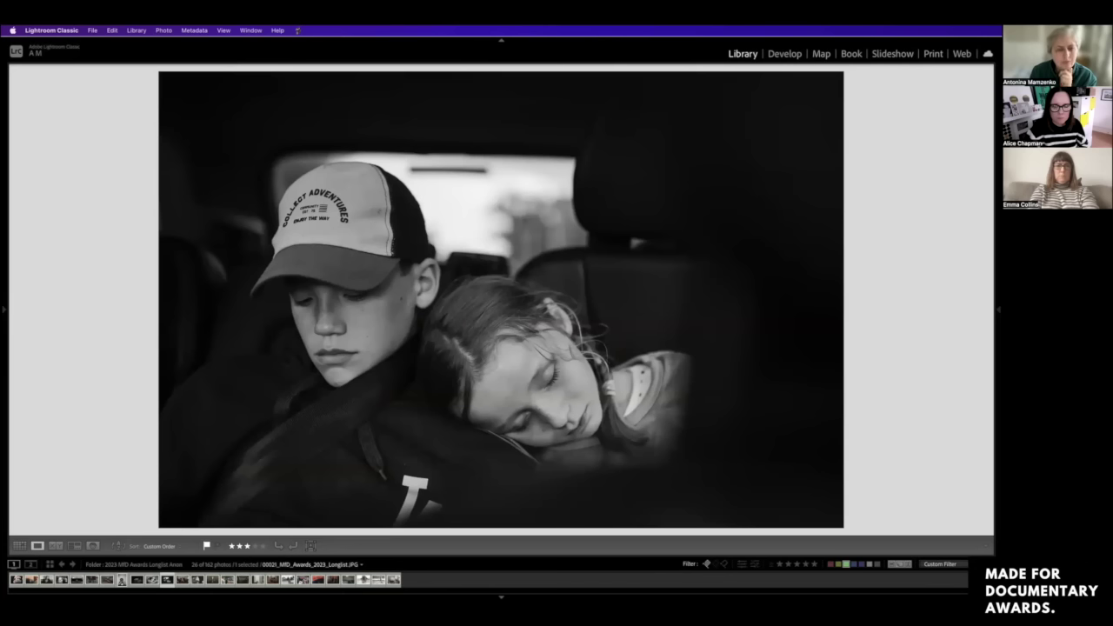
key("Left")
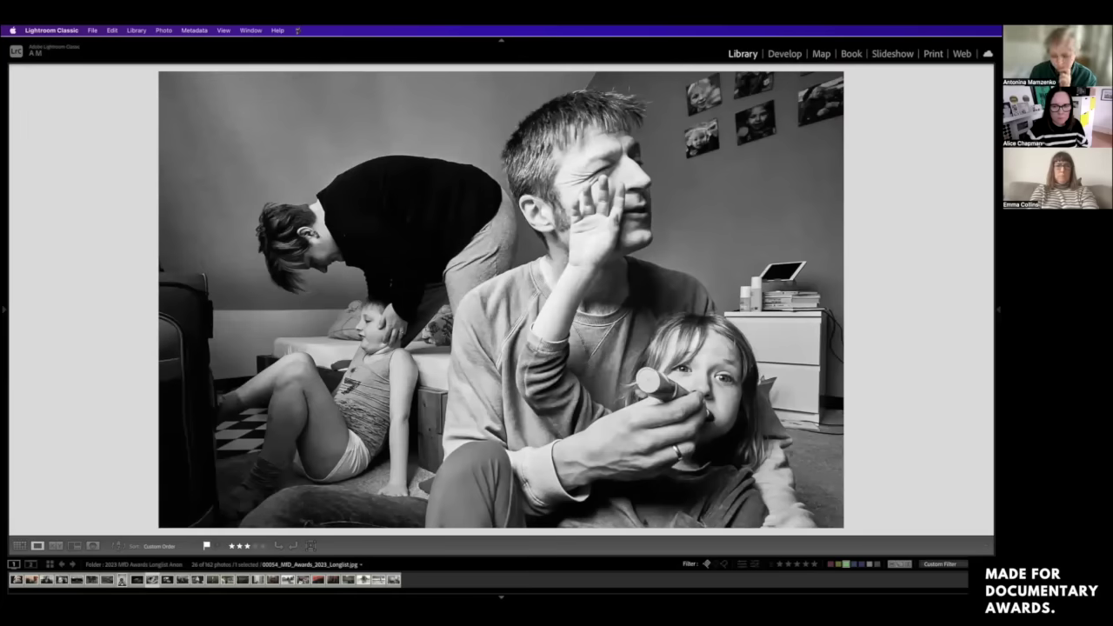
key("Left")
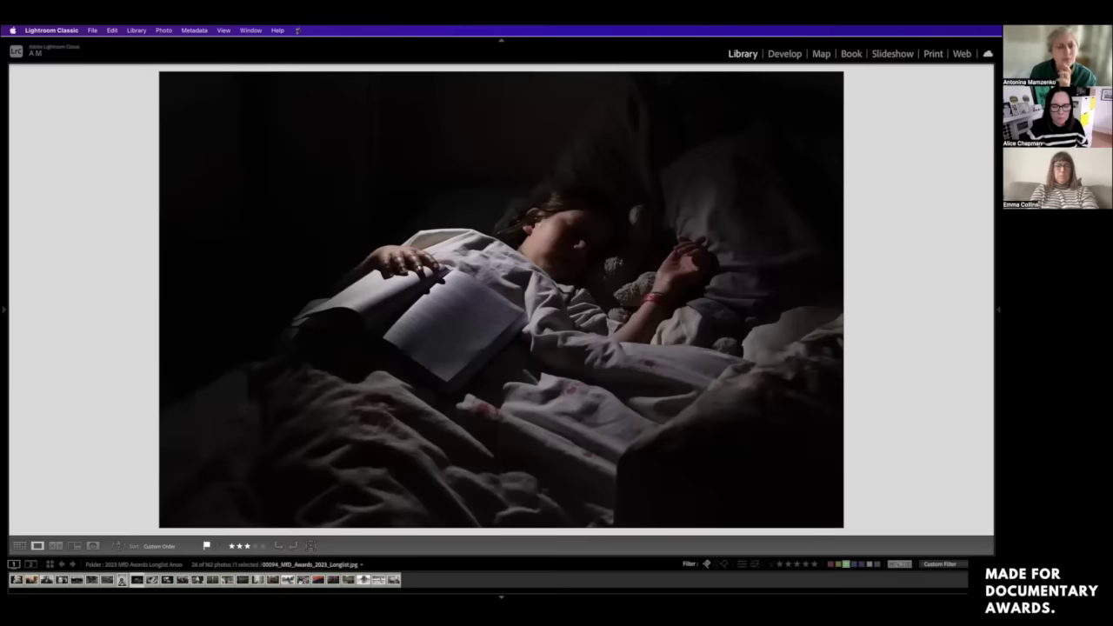
key("Left")
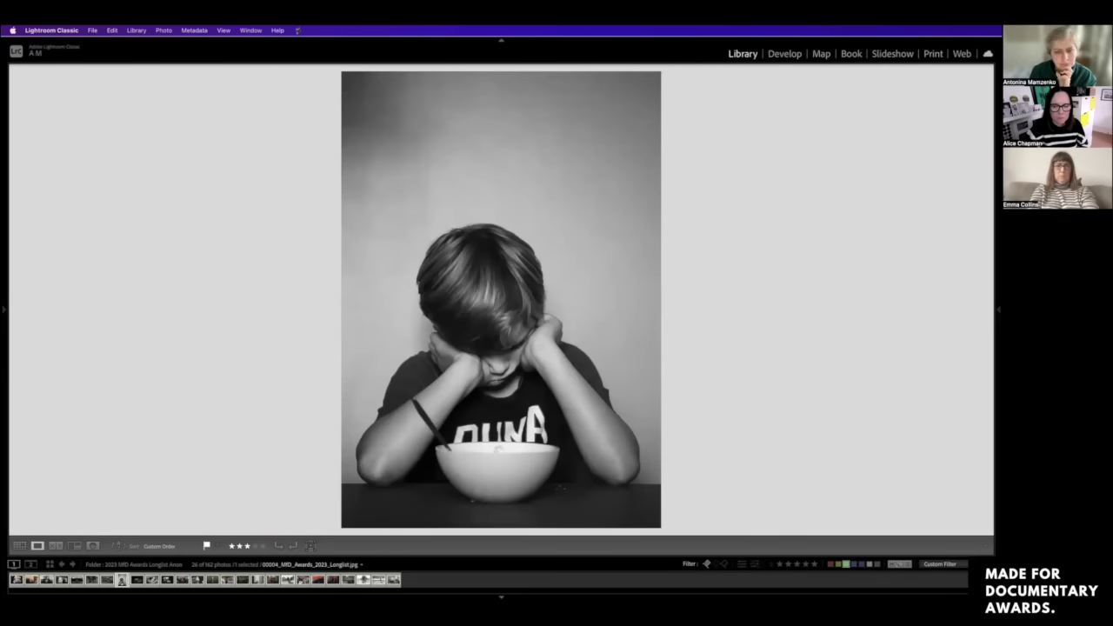
key("Left")
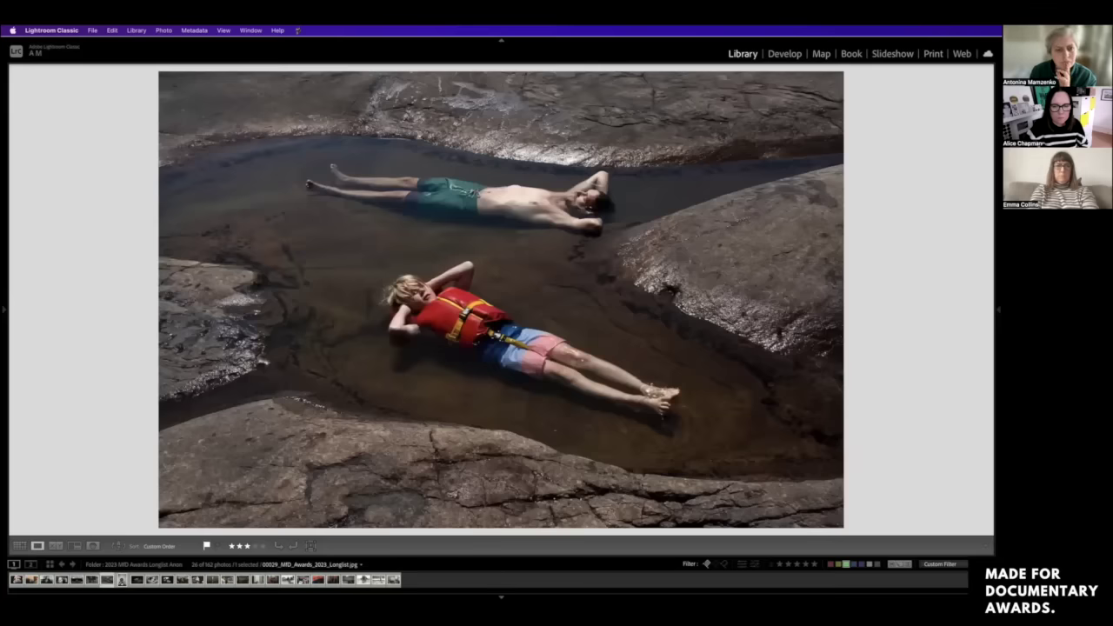
key("Left")
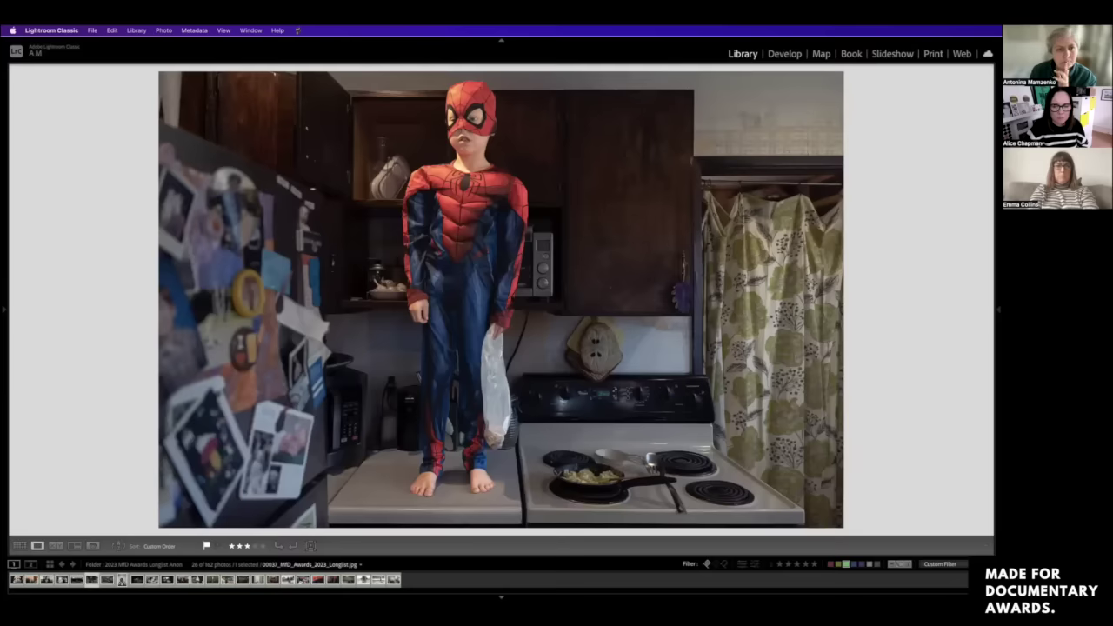
key("Left")
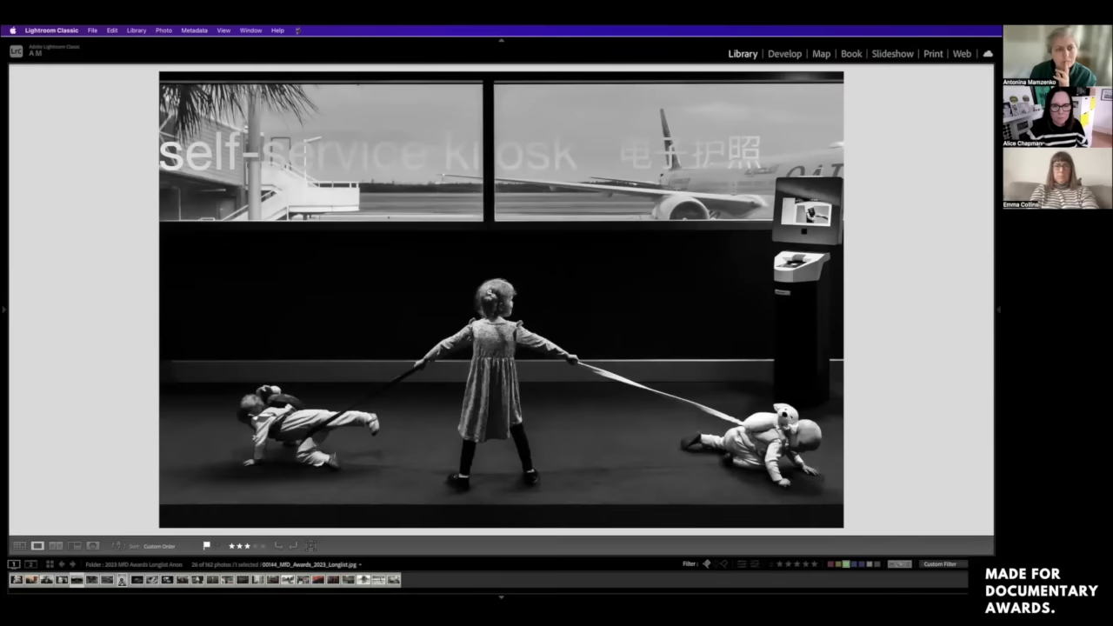
key("Left")
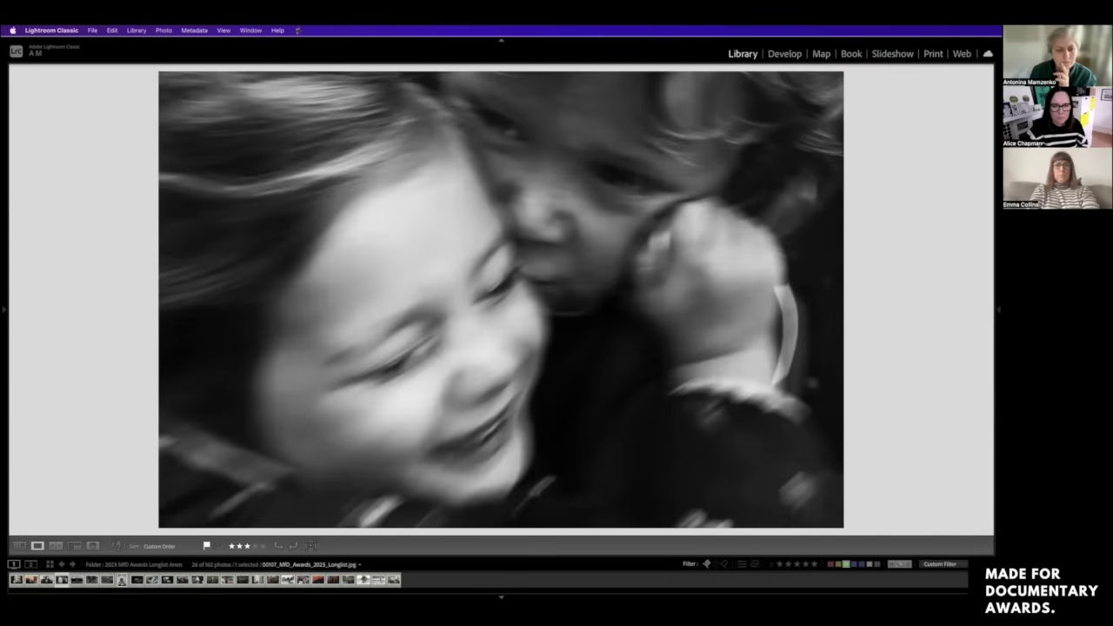
key("Left")
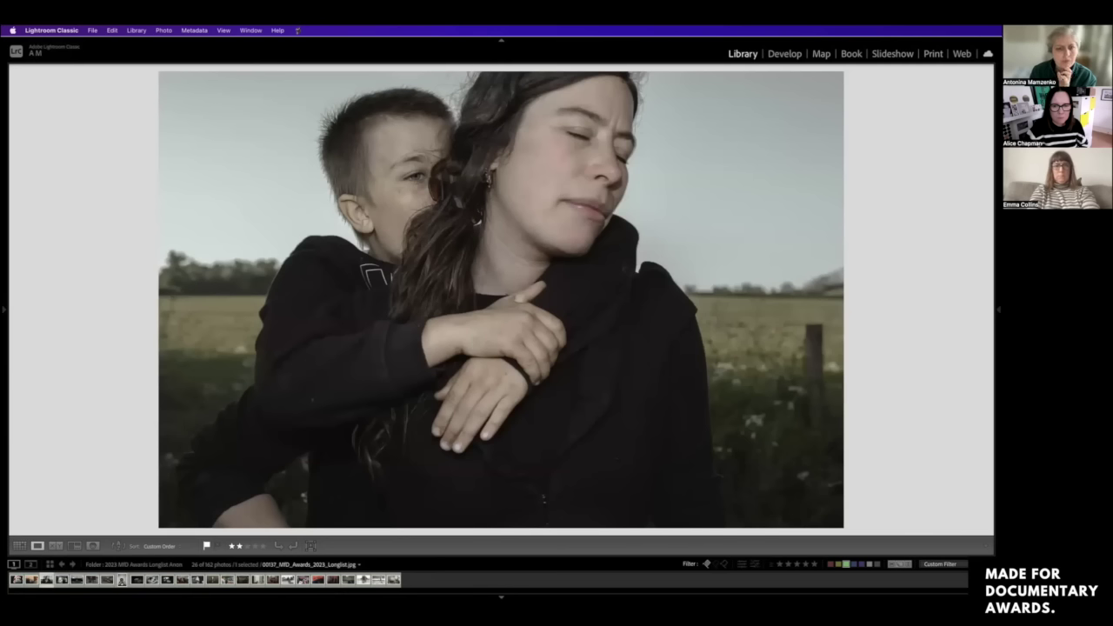
key("Left")
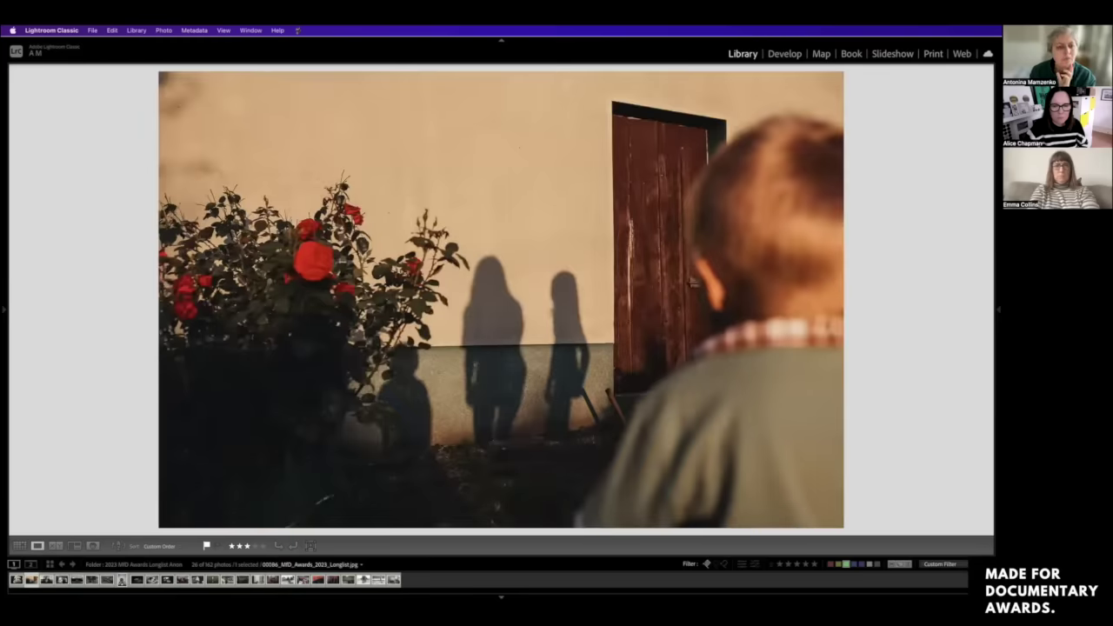
key("Left")
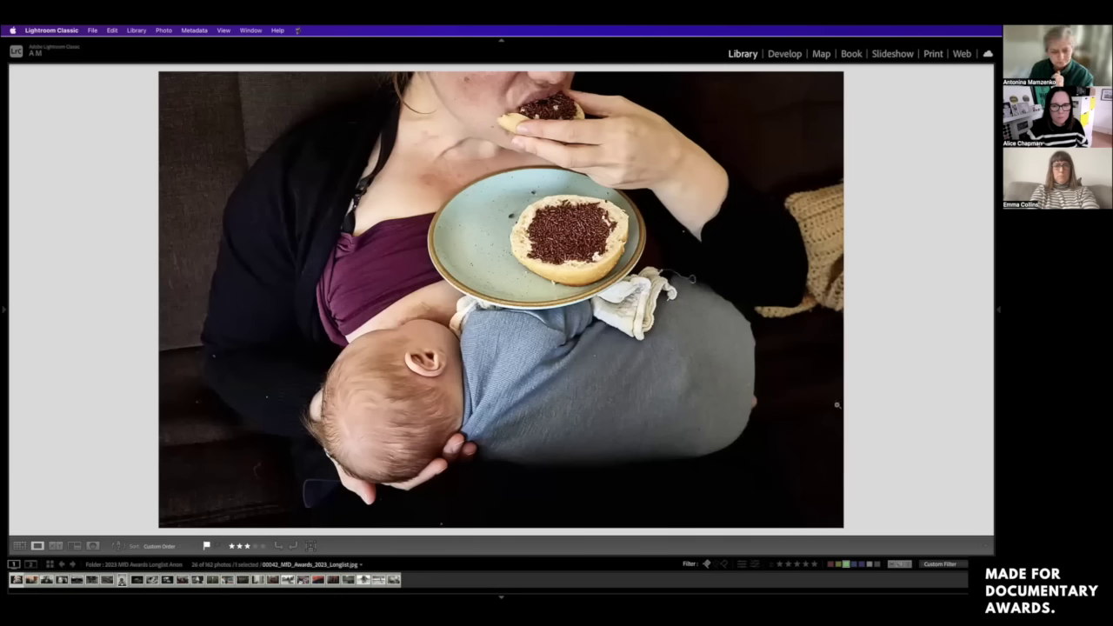
Step: Compare the Green-labelled photos as a grid and view the breastfeeding mother photo enlarged, ending back at the grid
left_click(19, 547)
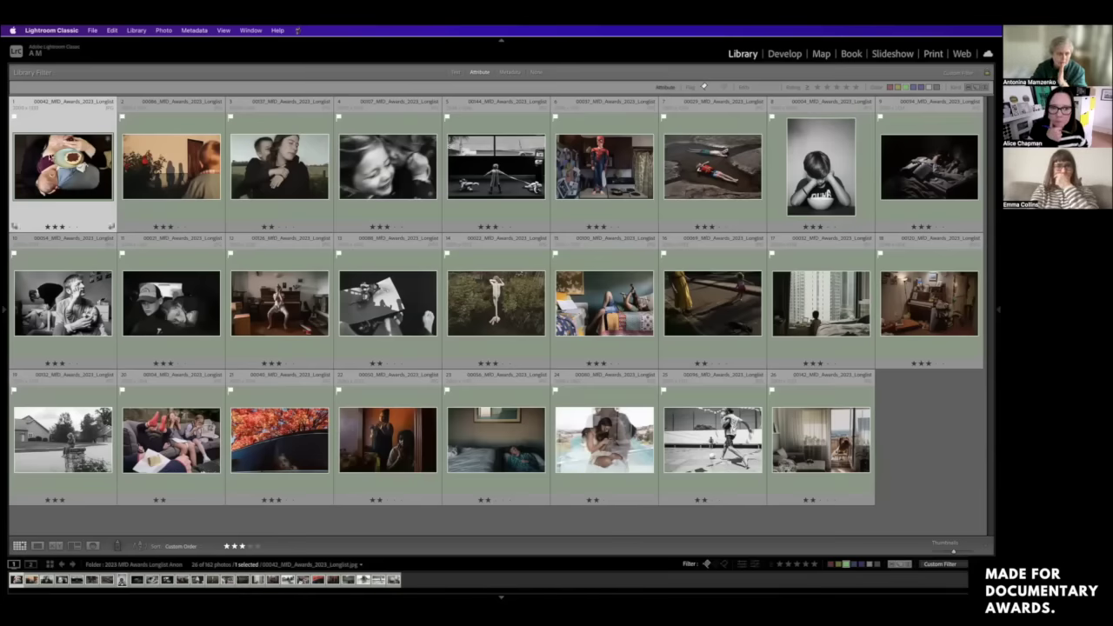
double_click(57, 166)
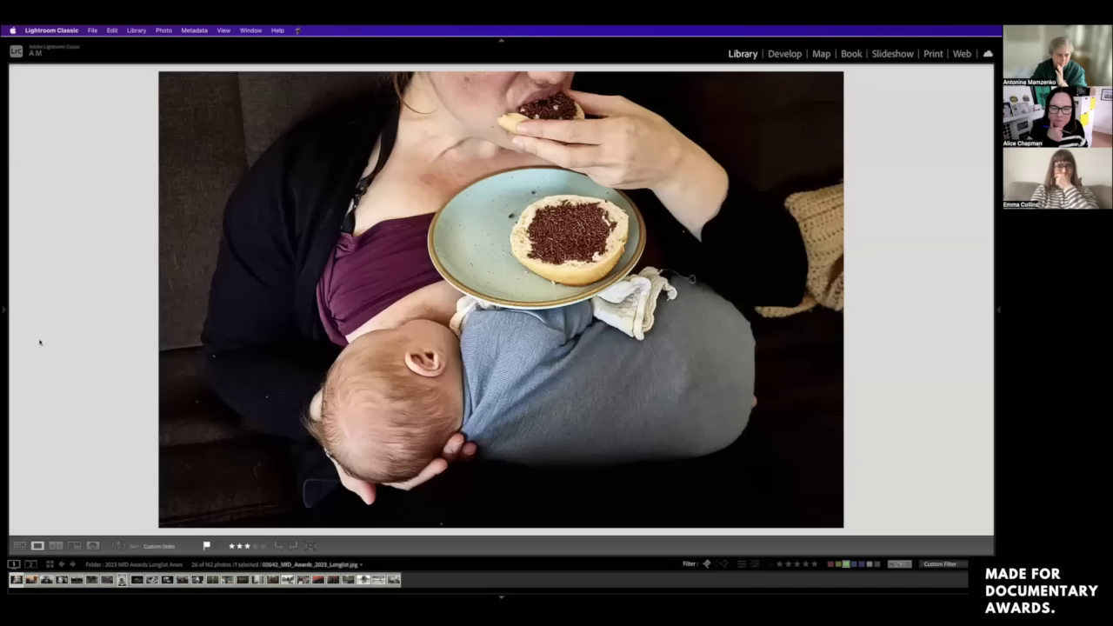
left_click(19, 546)
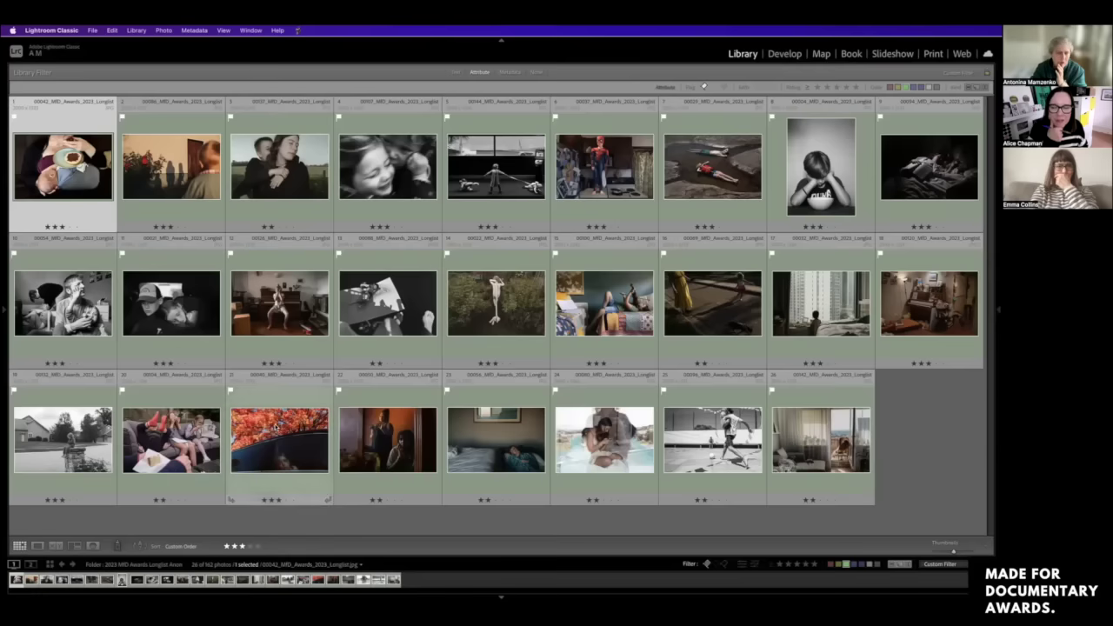
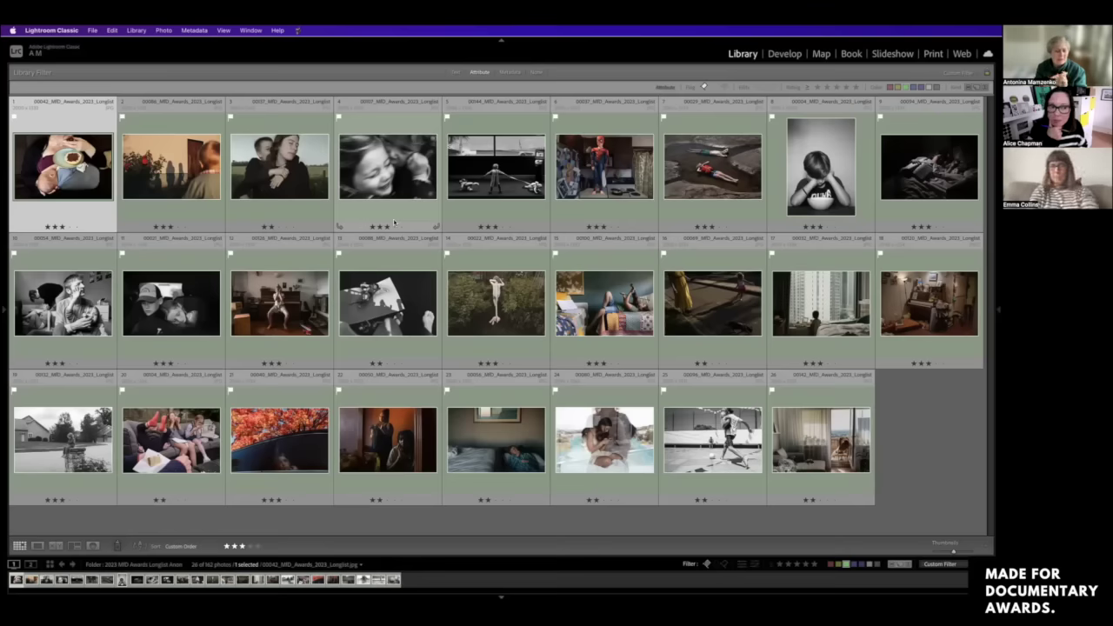
double_click(80, 155)
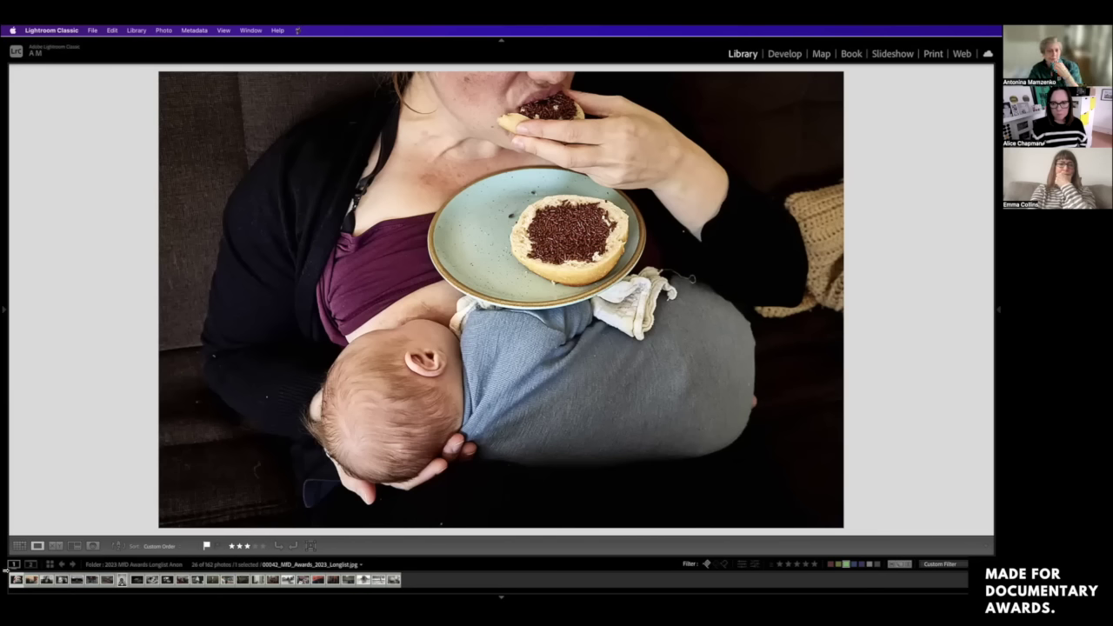
left_click(18, 546)
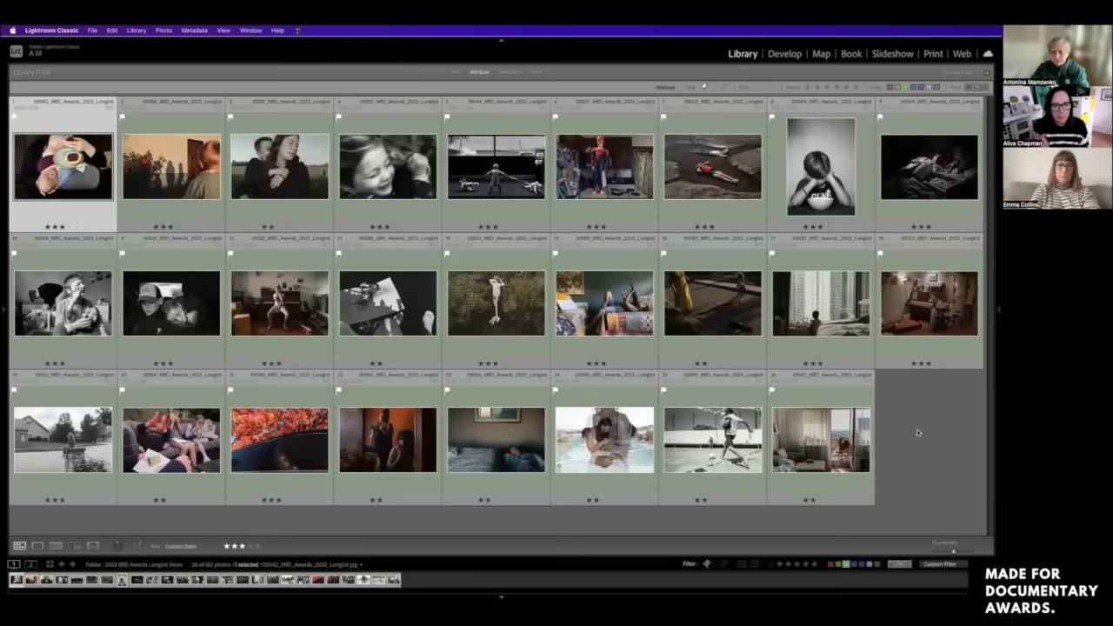
Step: View the blurred black-and-white close-up of two children enlarged, and move it to second place in the grid, after the breastfeeding photo
double_click(408, 166)
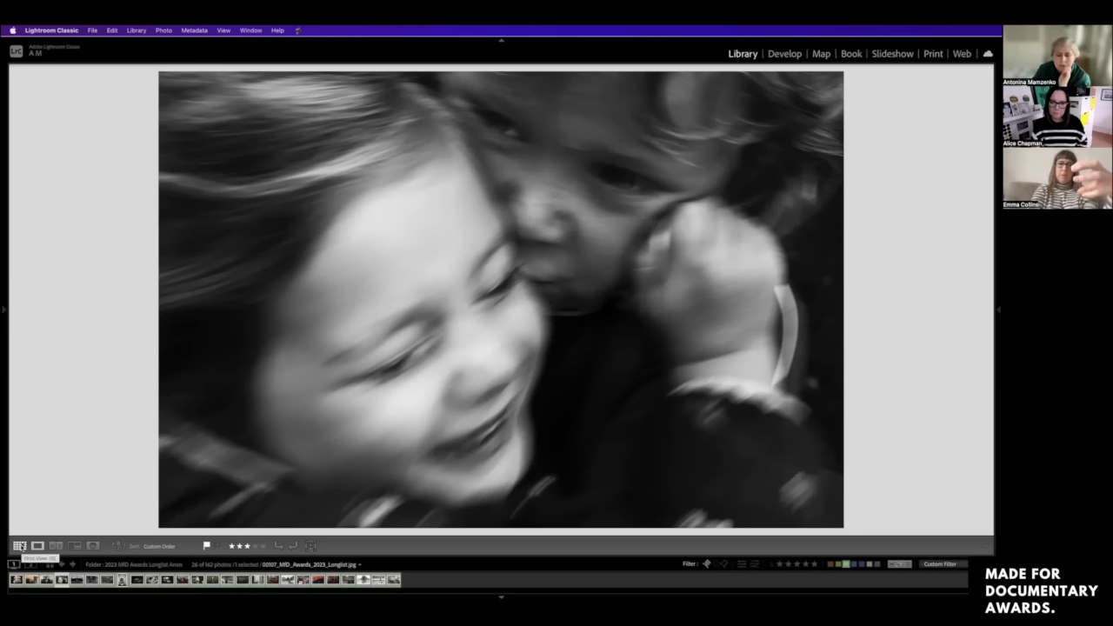
left_click(19, 546)
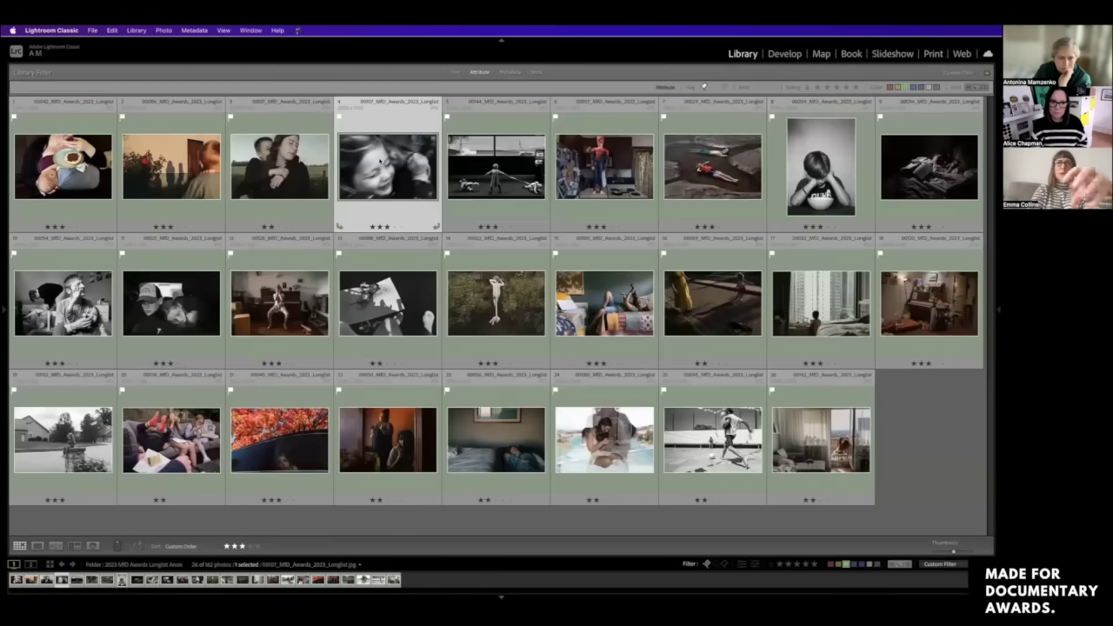
double_click(381, 161)
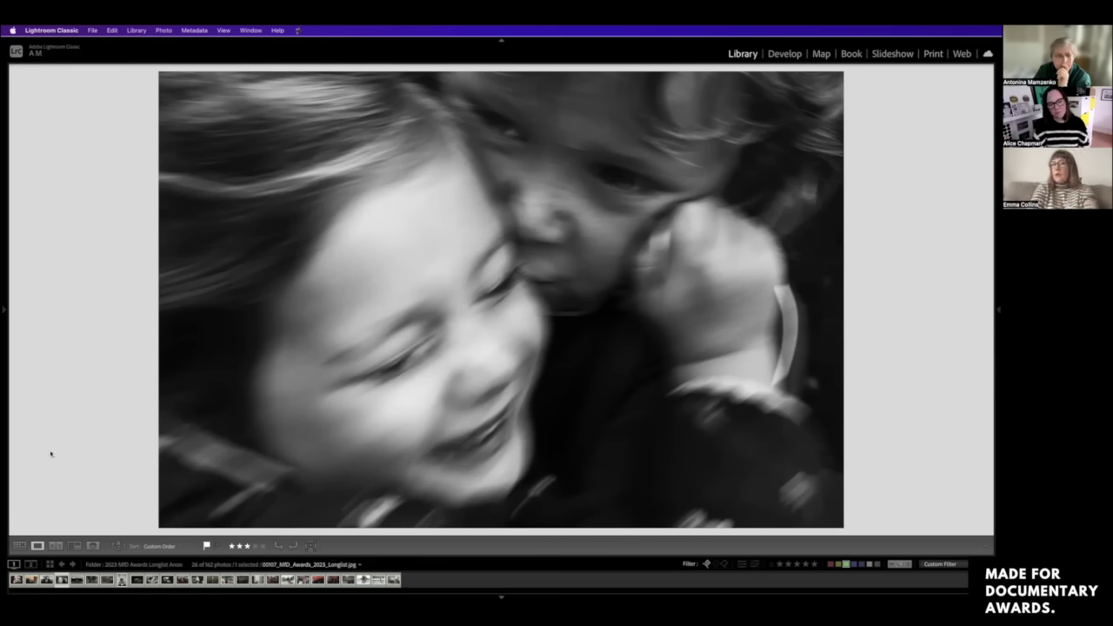
left_click(20, 546)
left_click_drag(371, 156, 140, 253)
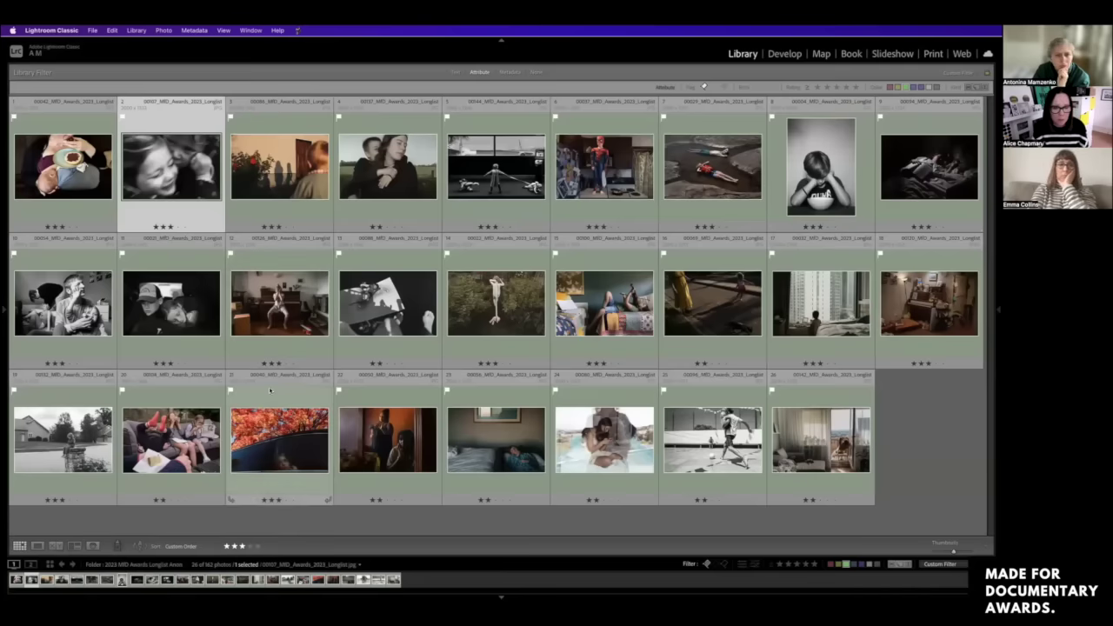
Step: View the photo of the girl covering her face at the piano, and enlarge the black-and-white photo of the swimmers on a floating mat
double_click(275, 303)
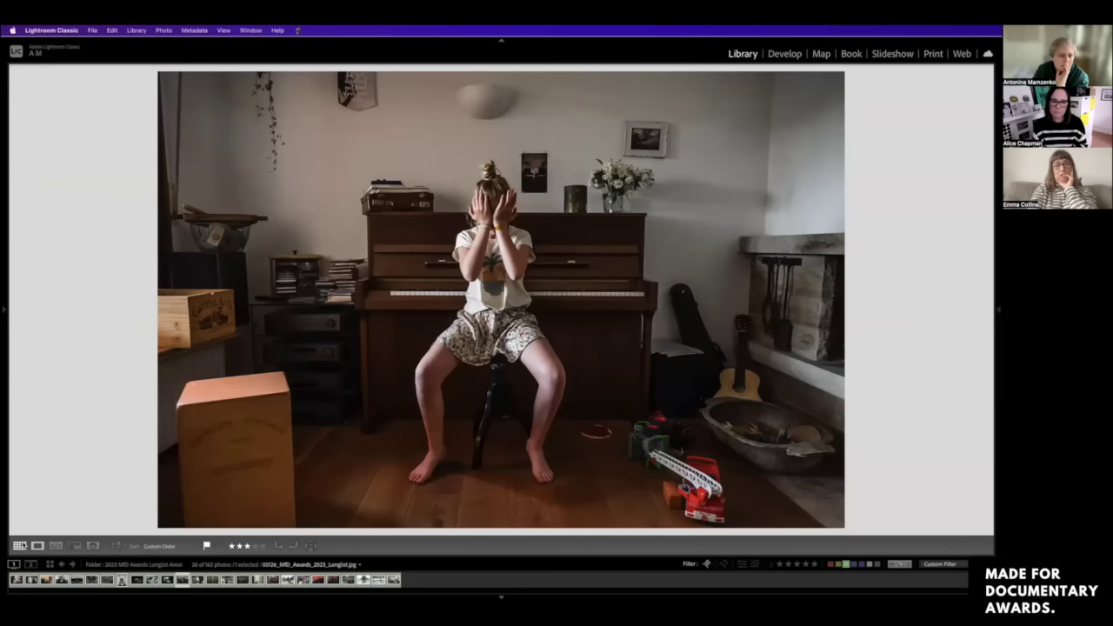
left_click(21, 545)
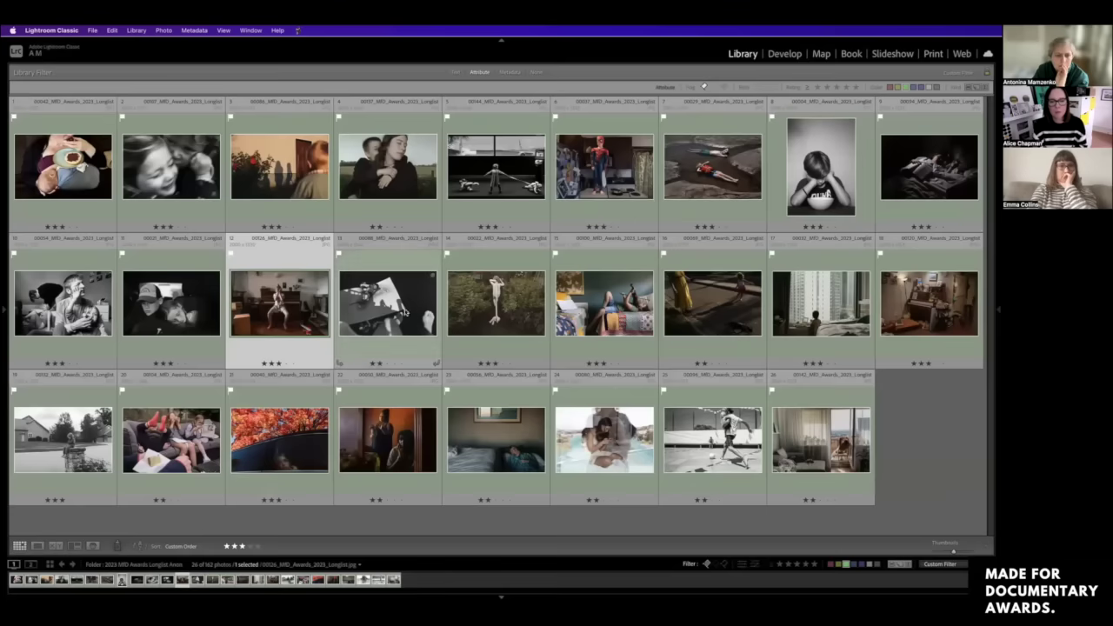
left_click(396, 299)
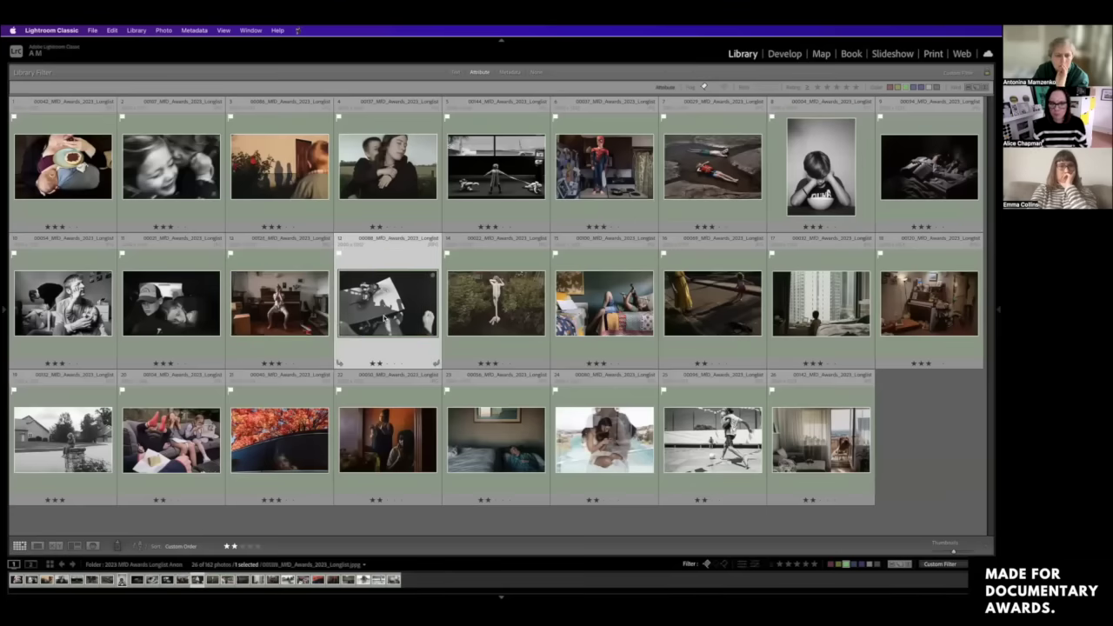
double_click(384, 316)
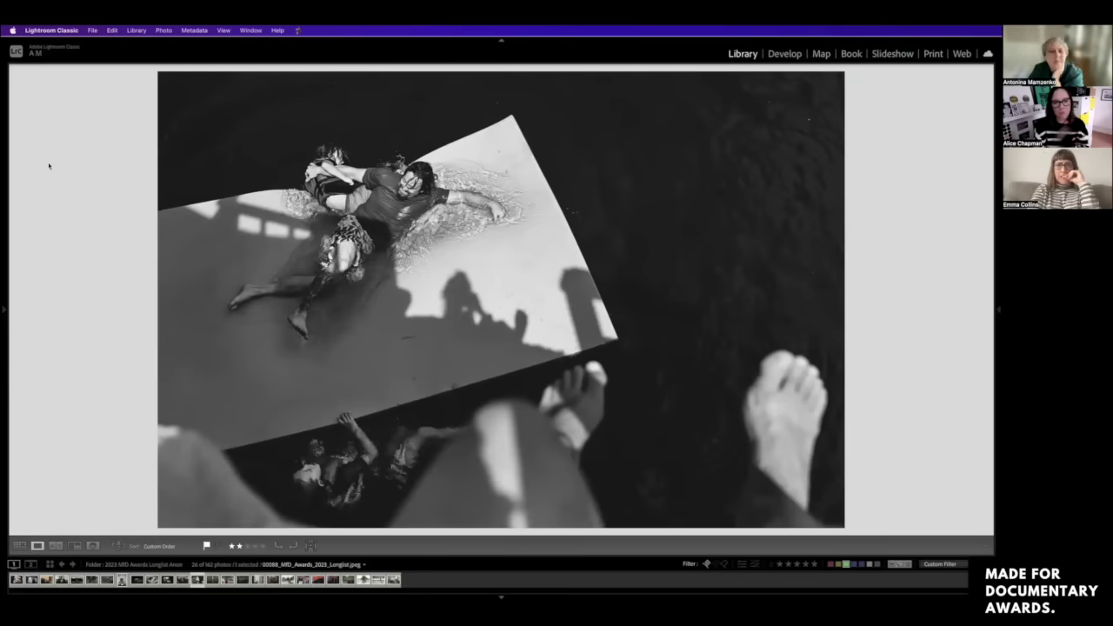
Step: Examine the floating-mat photo magnified, from the man and children on the mat down to the figures below it, and return to the grid
left_click(356, 191)
mouse_move(335, 341)
left_mouse_down()
mouse_move(352, 367)
mouse_move(349, 348)
left_mouse_up()
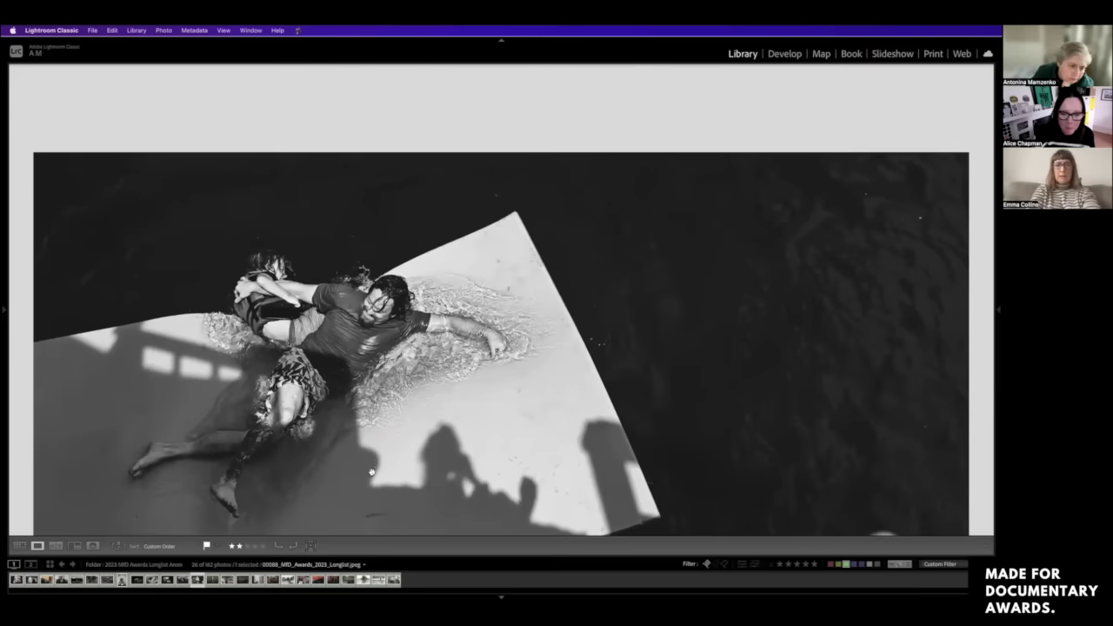
left_click_drag(330, 502, 357, 301)
mouse_move(319, 389)
left_mouse_down()
mouse_move(343, 248)
mouse_move(317, 396)
left_mouse_up()
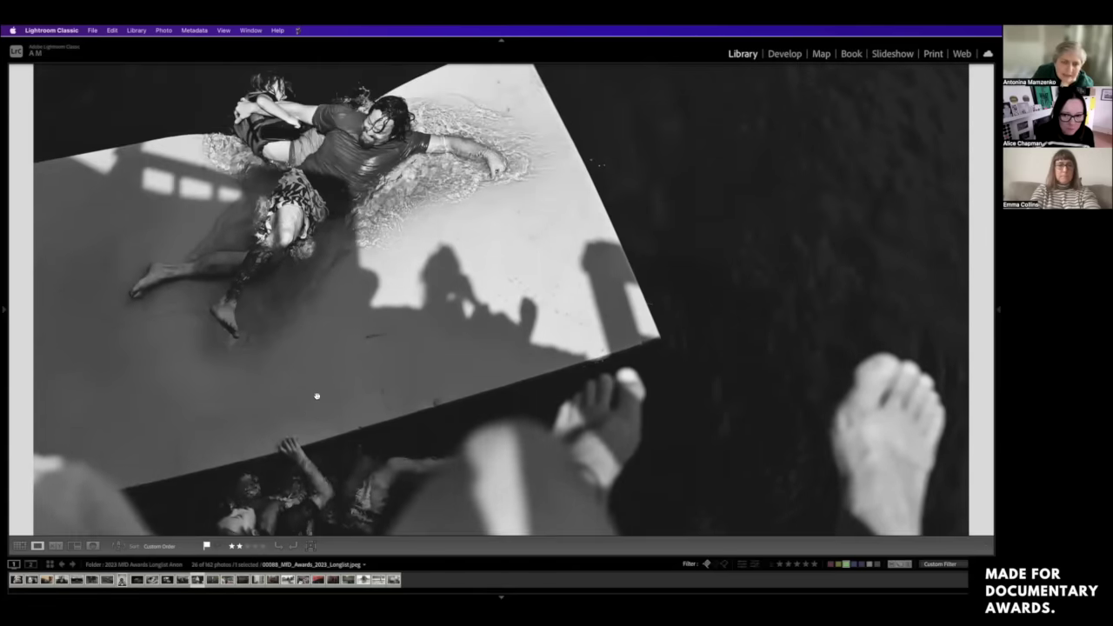
left_click(392, 297)
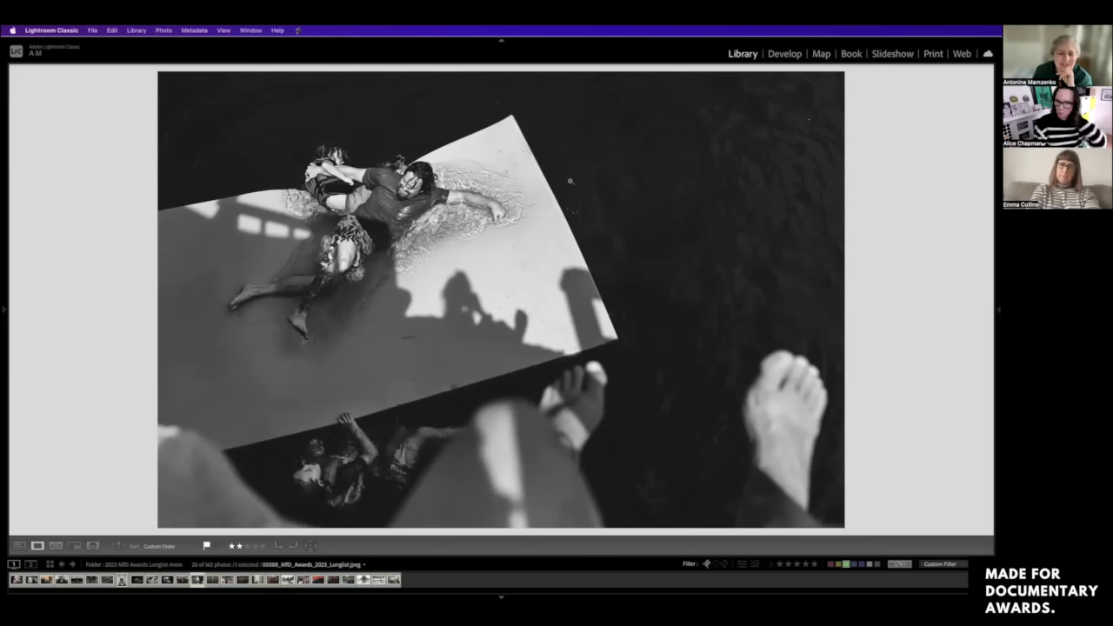
left_click(19, 546)
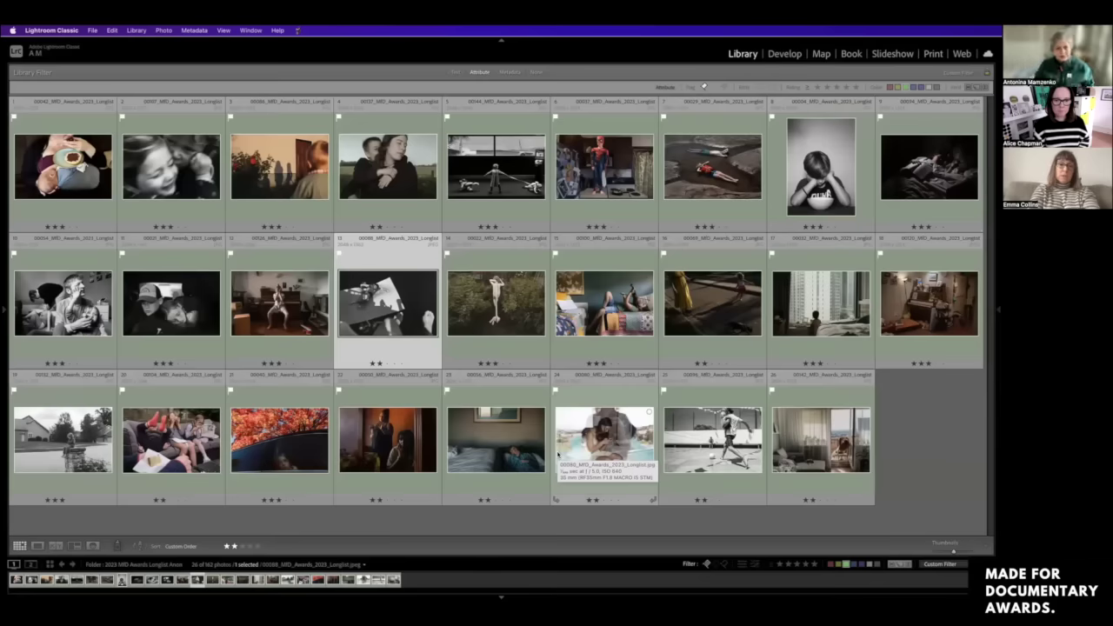
Step: View the black-and-white floating-mat photo enlarged, and move the blurred close-up of two children to first place in the grid
double_click(415, 296)
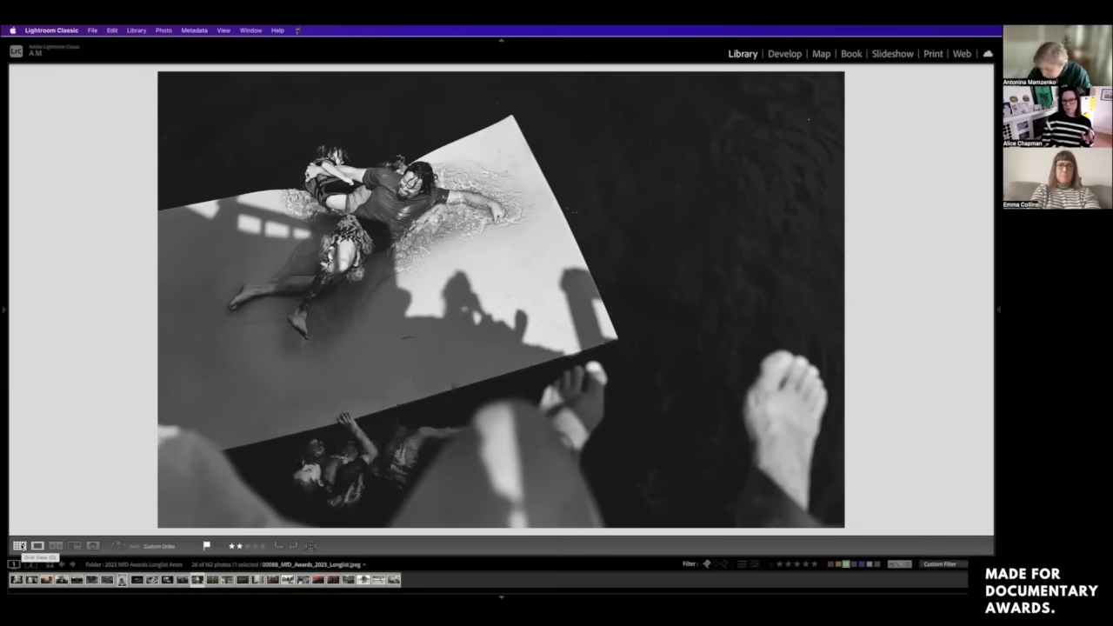
left_click(19, 546)
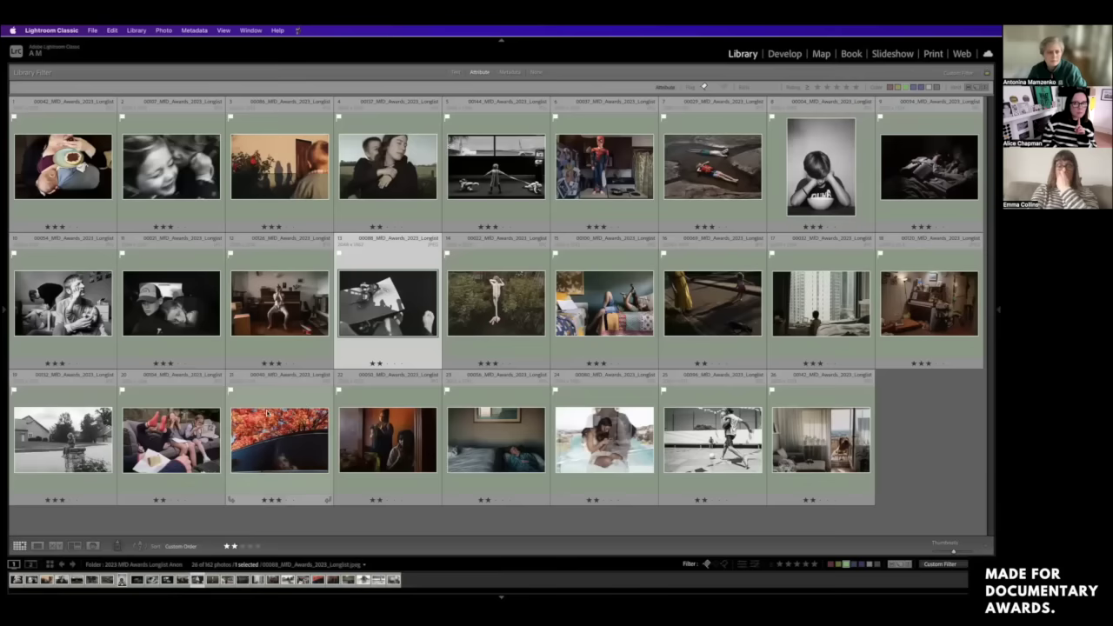
left_click_drag(213, 186, 47, 174)
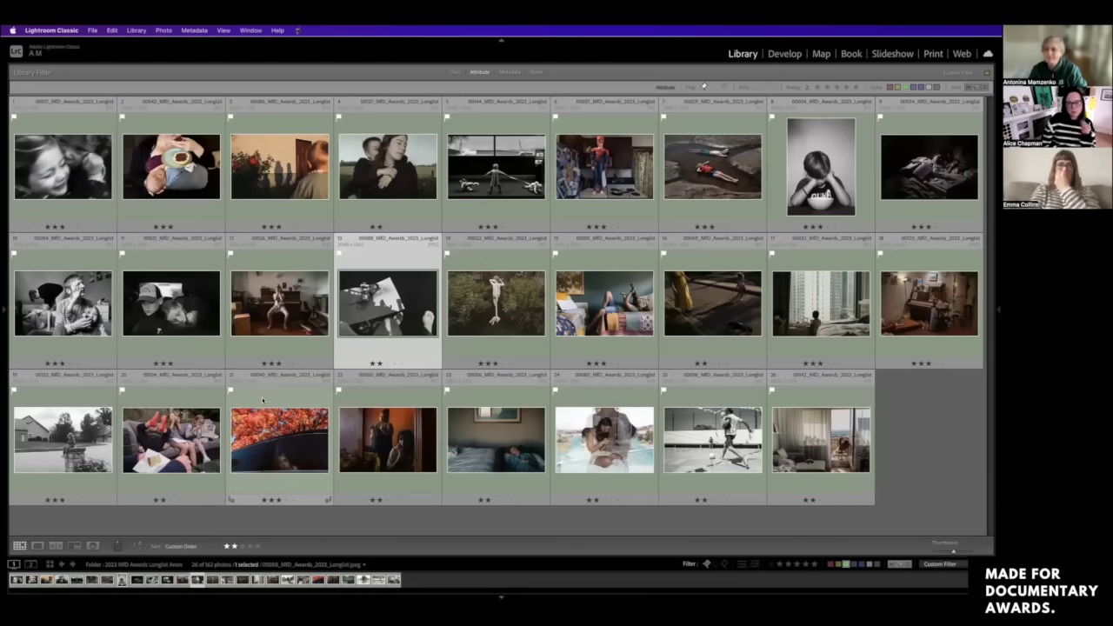
Step: View the garden photo of the girl with the pink toy enlarged, and move it to third place in the grid
double_click(465, 323)
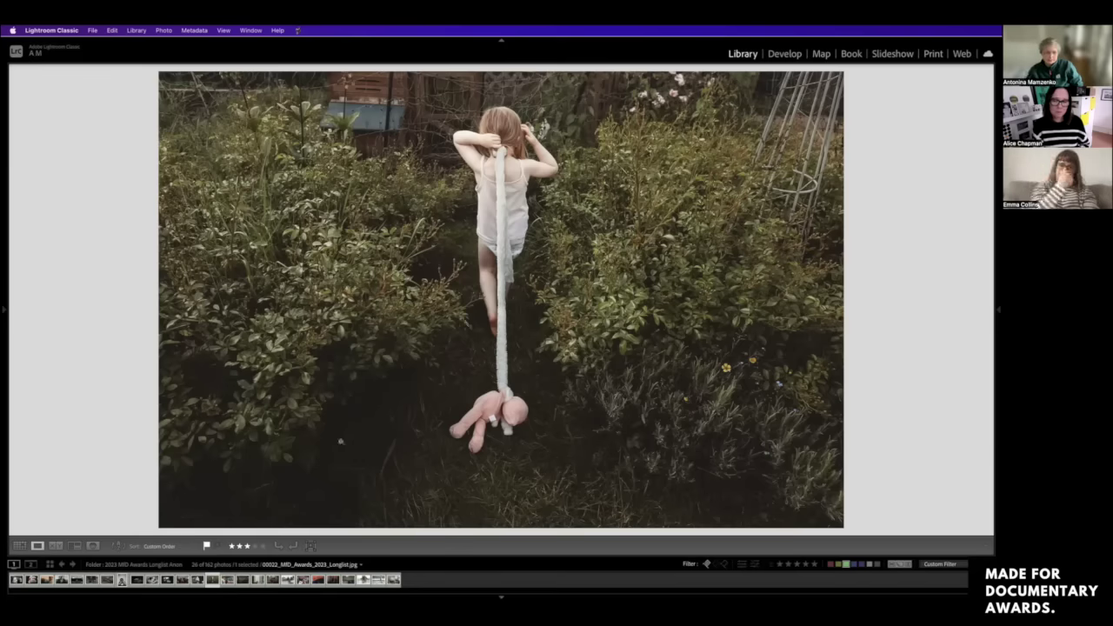
left_click(19, 546)
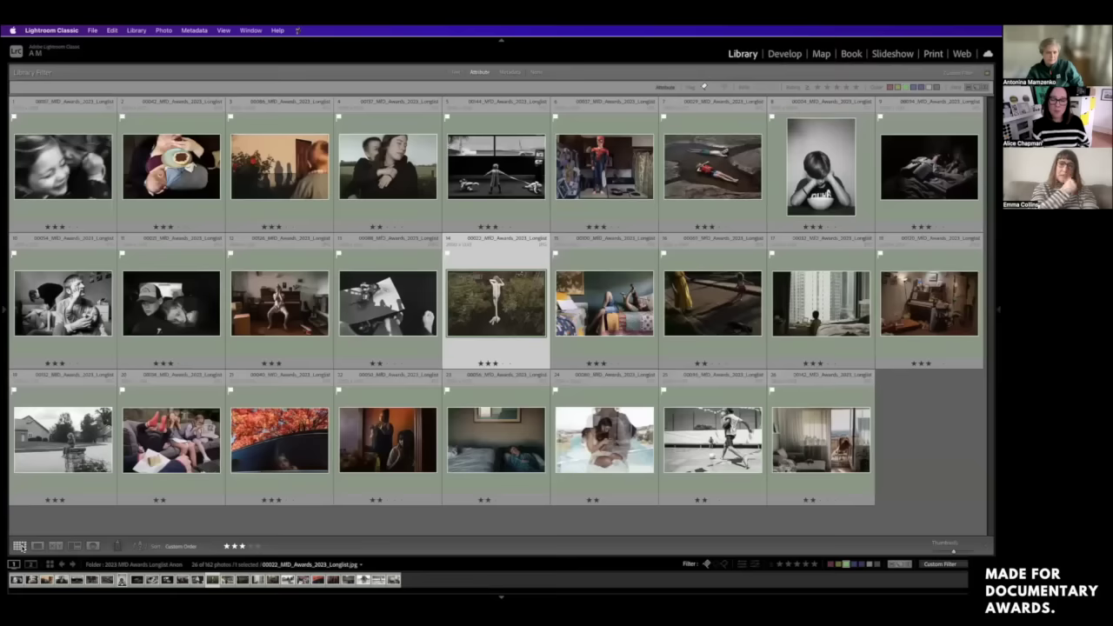
left_click_drag(301, 179, 247, 173)
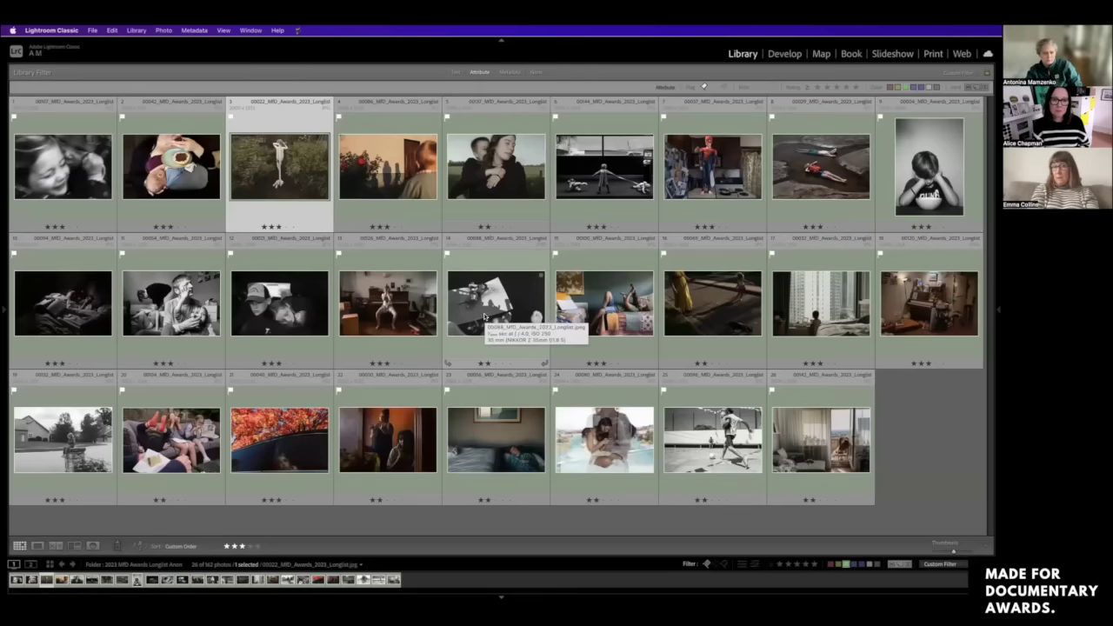
Step: View the photo of roses and shadows on the wall enlarged with its file information overlay, and return to the grid
left_click(368, 176)
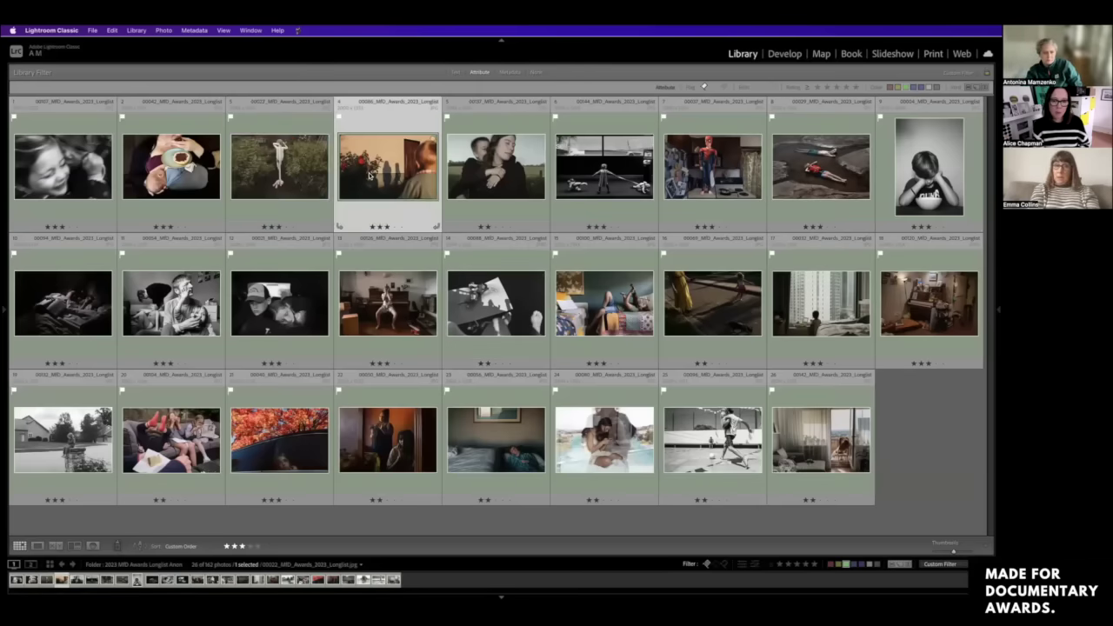
double_click(369, 177)
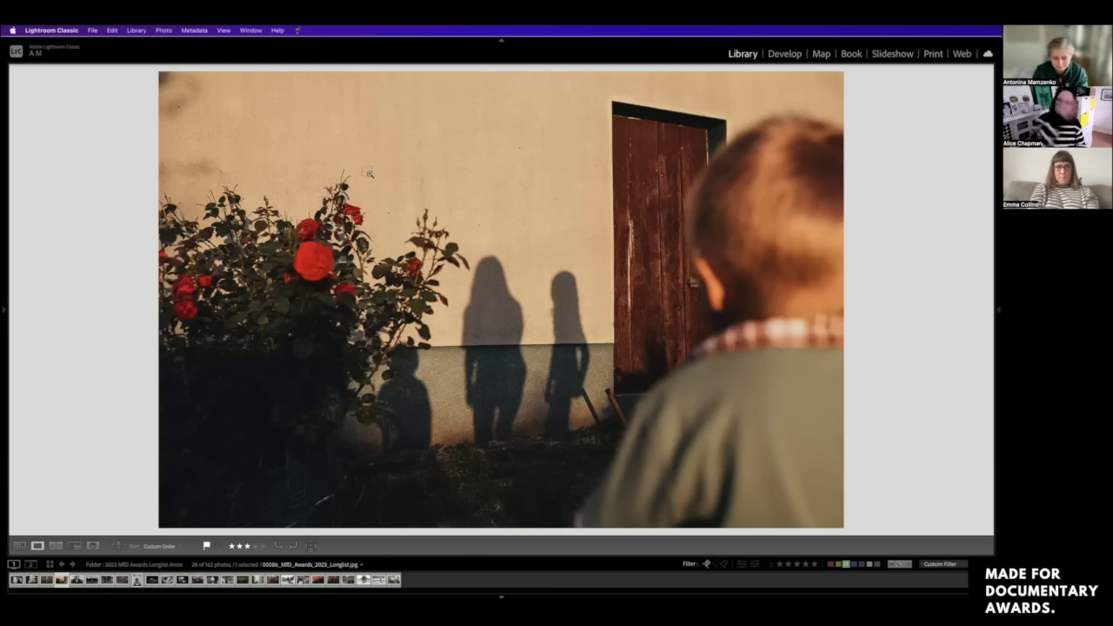
key("i")
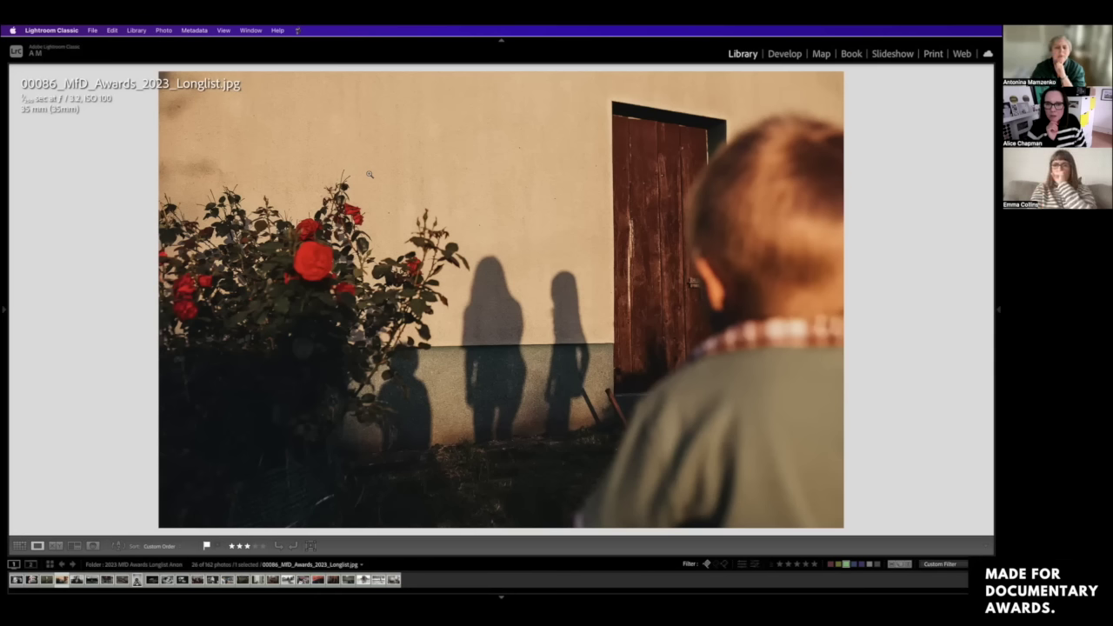
left_click(19, 546)
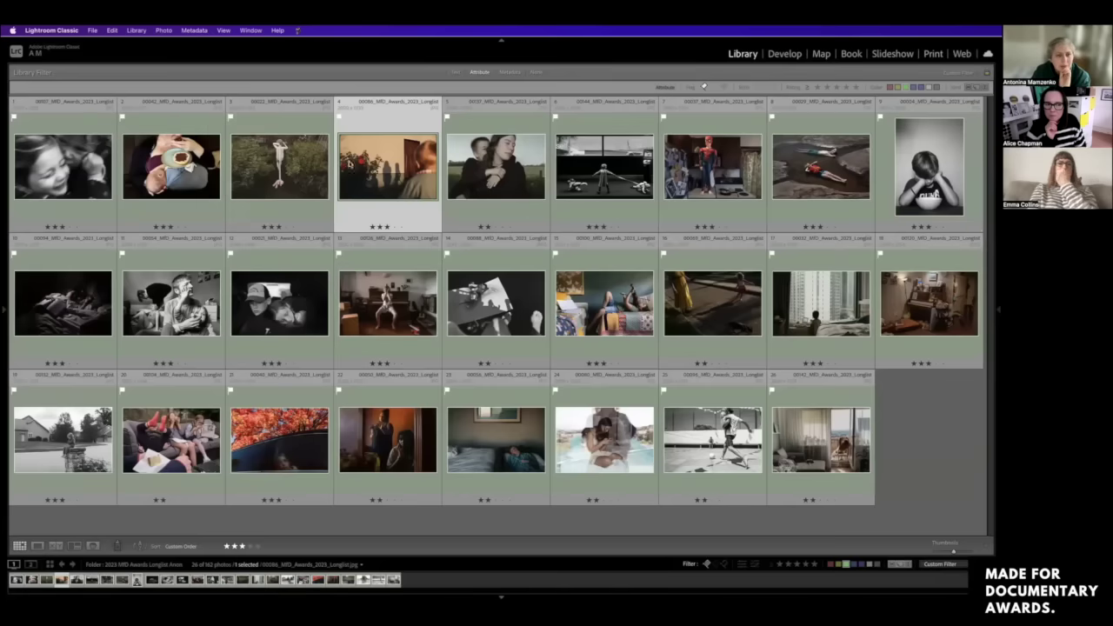
Step: View the black-and-white photo of the child on the stone pillar enlarged, and compare the first four photos in the grid
left_click(77, 182)
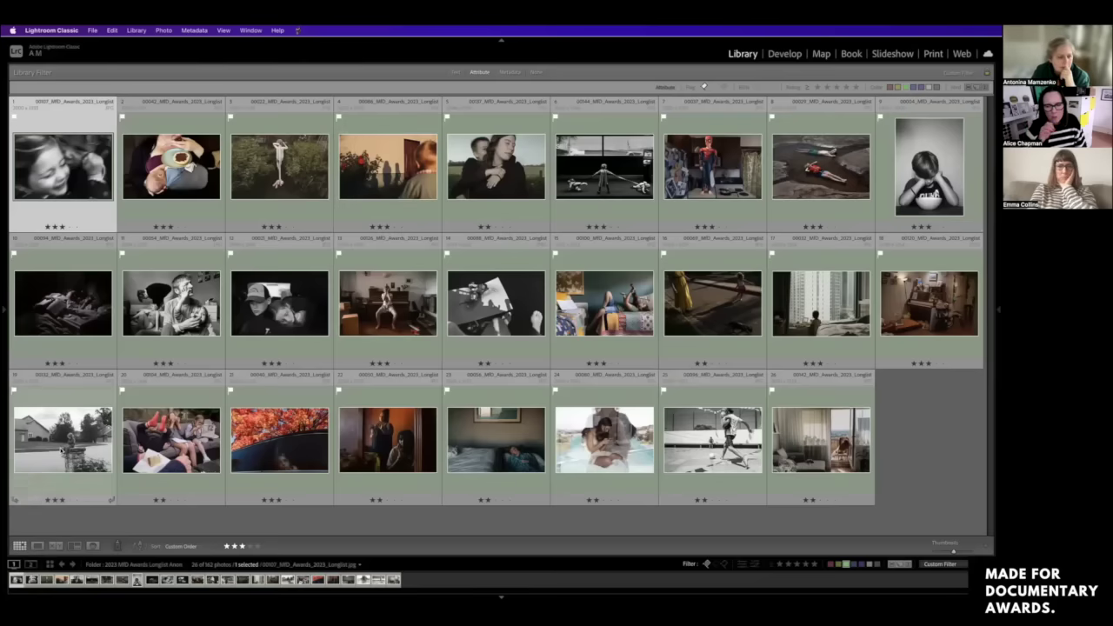
double_click(61, 450)
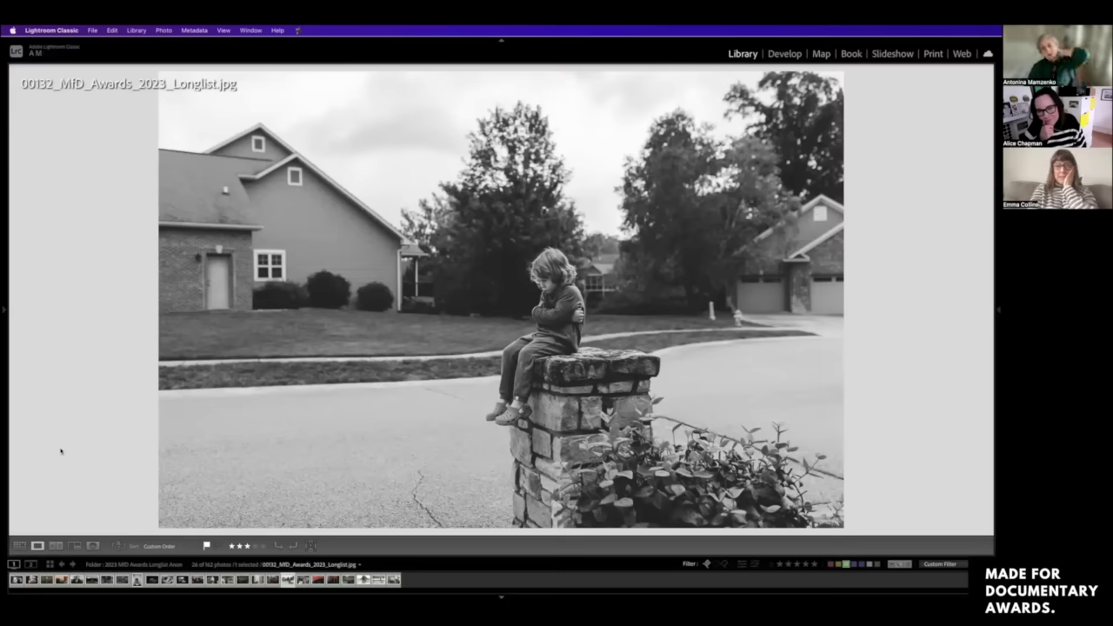
left_click(18, 546)
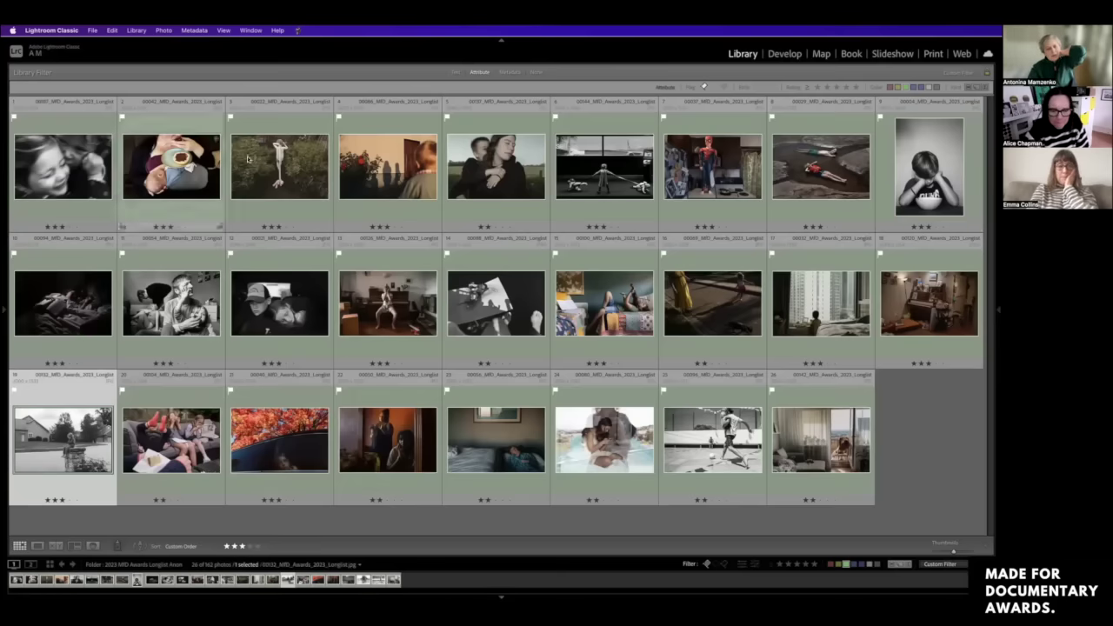
left_click(357, 174)
left_click(261, 169)
left_click(161, 170)
left_click(94, 177)
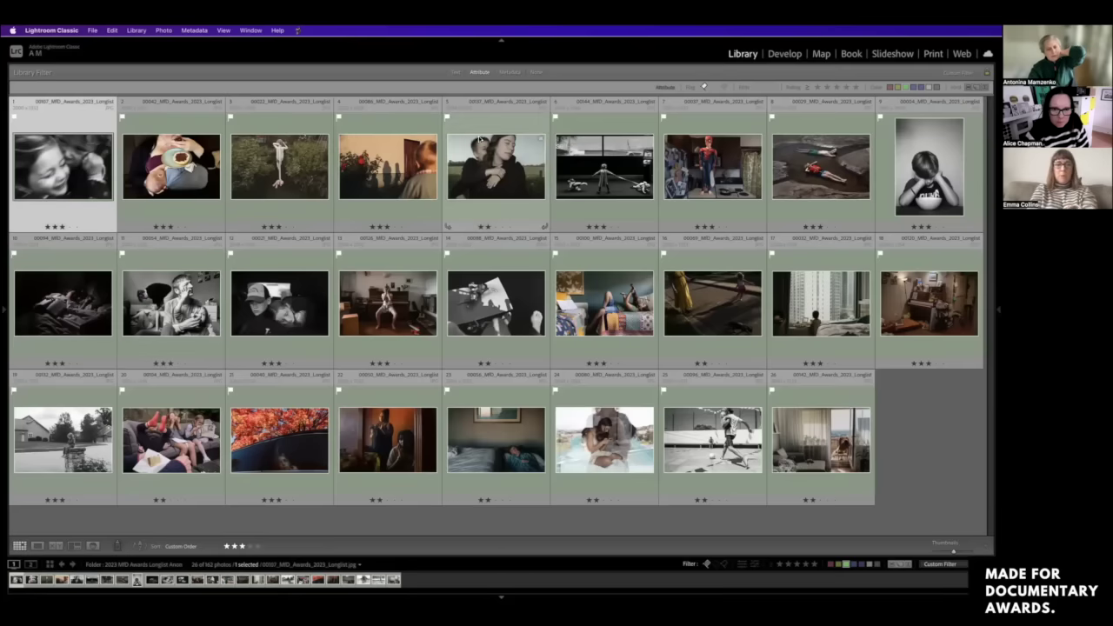
Step: Compare the mother-and-son photo with other candidates, and view the photo of the yellow dress and leashed cat enlarged before returning to the grid
left_click(515, 146)
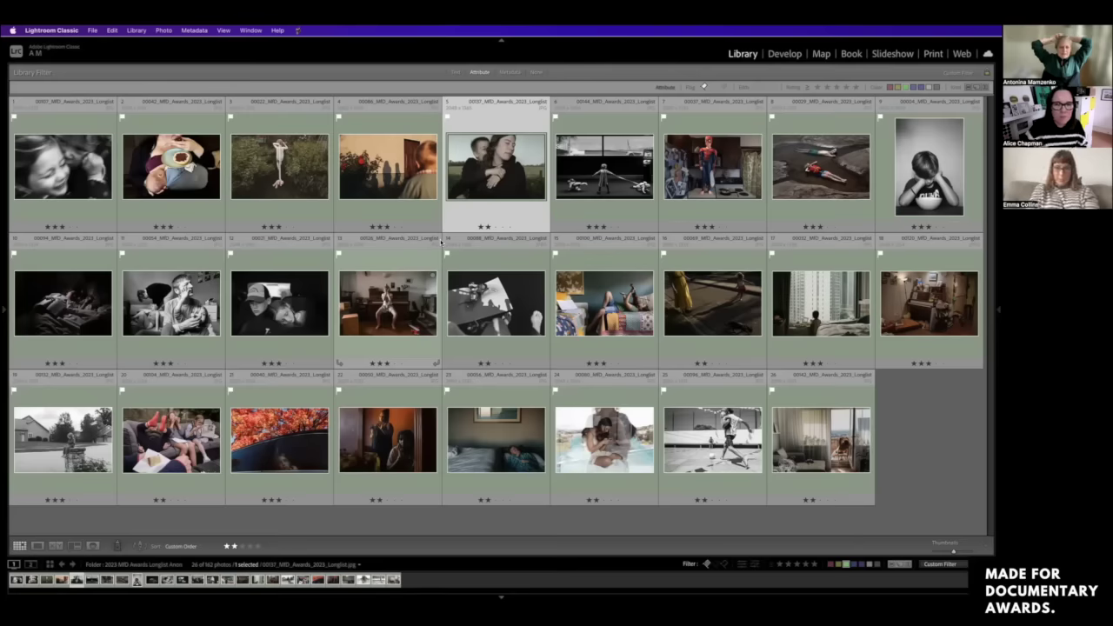
left_click(407, 193)
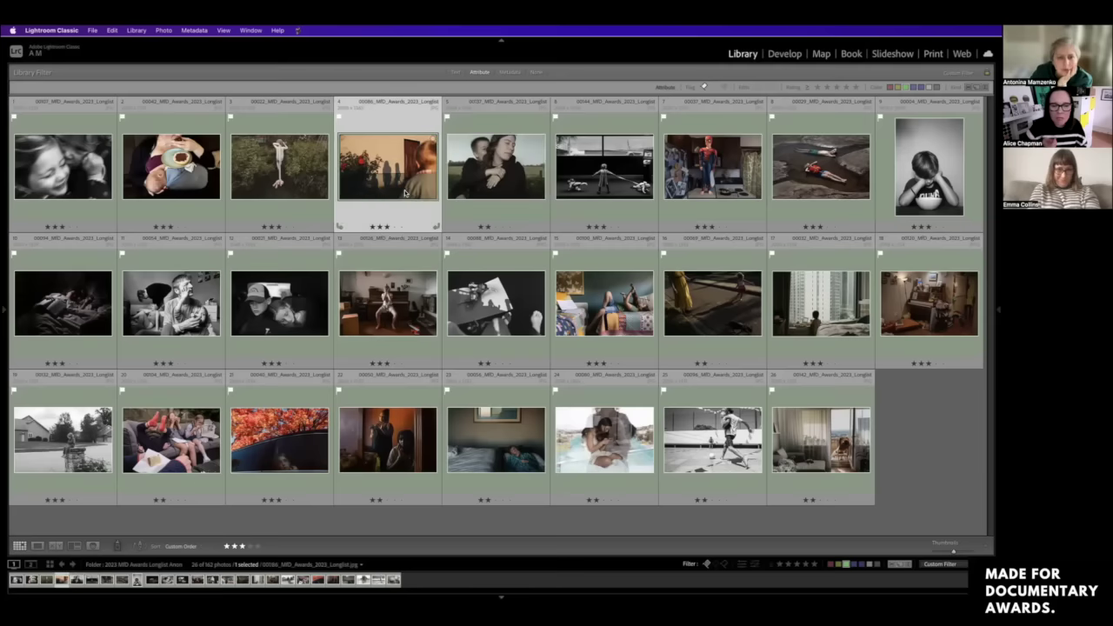
left_click(490, 165)
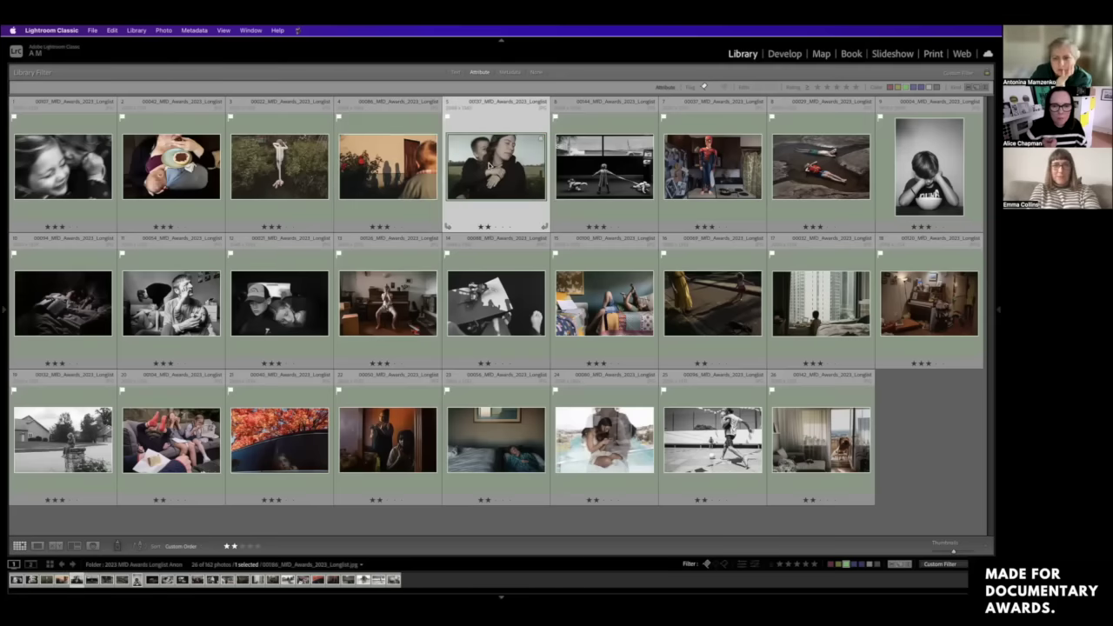
left_click(705, 328)
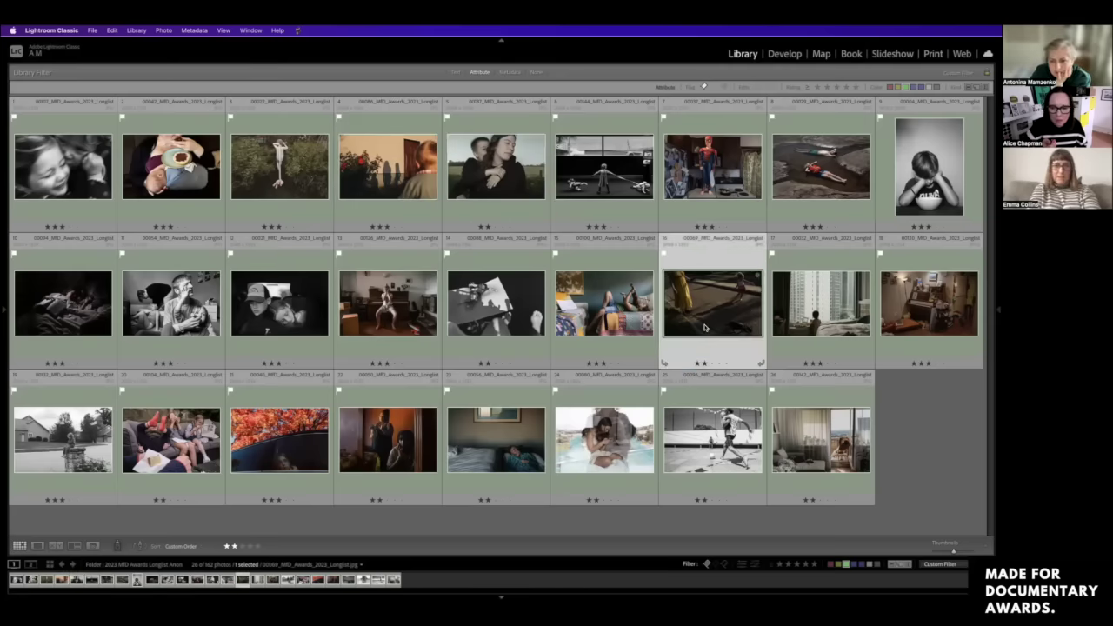
left_click(391, 420)
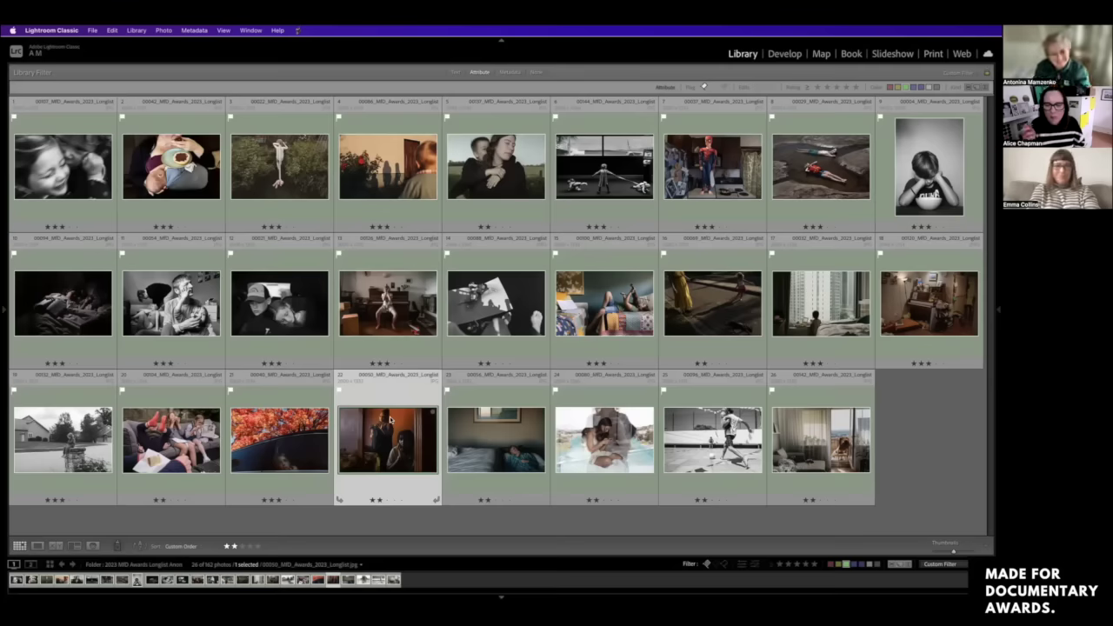
double_click(687, 325)
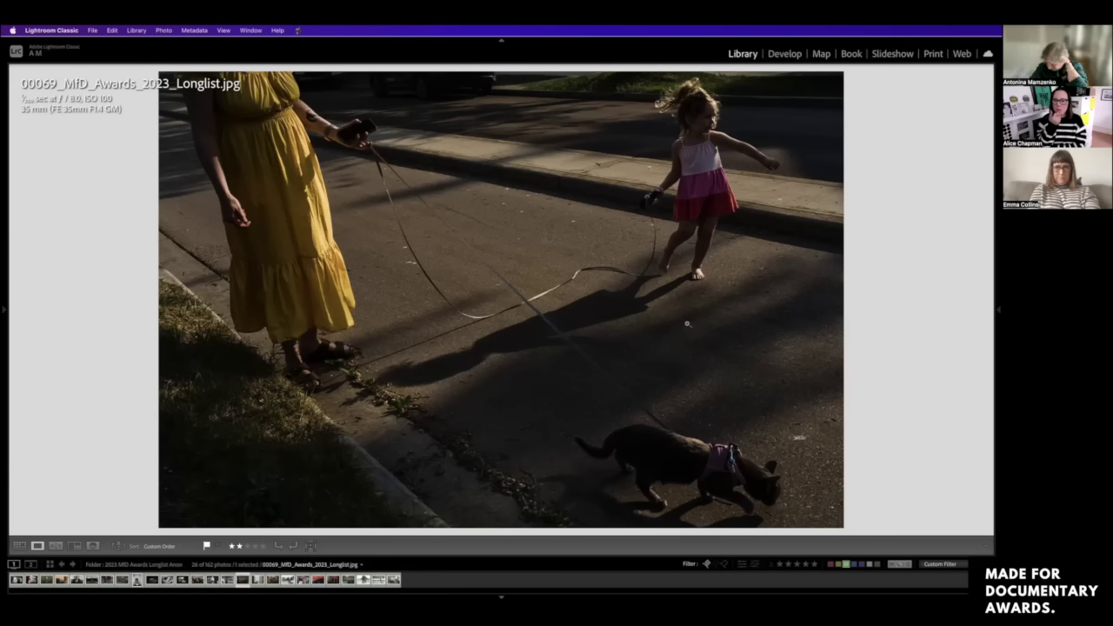
left_click(16, 547)
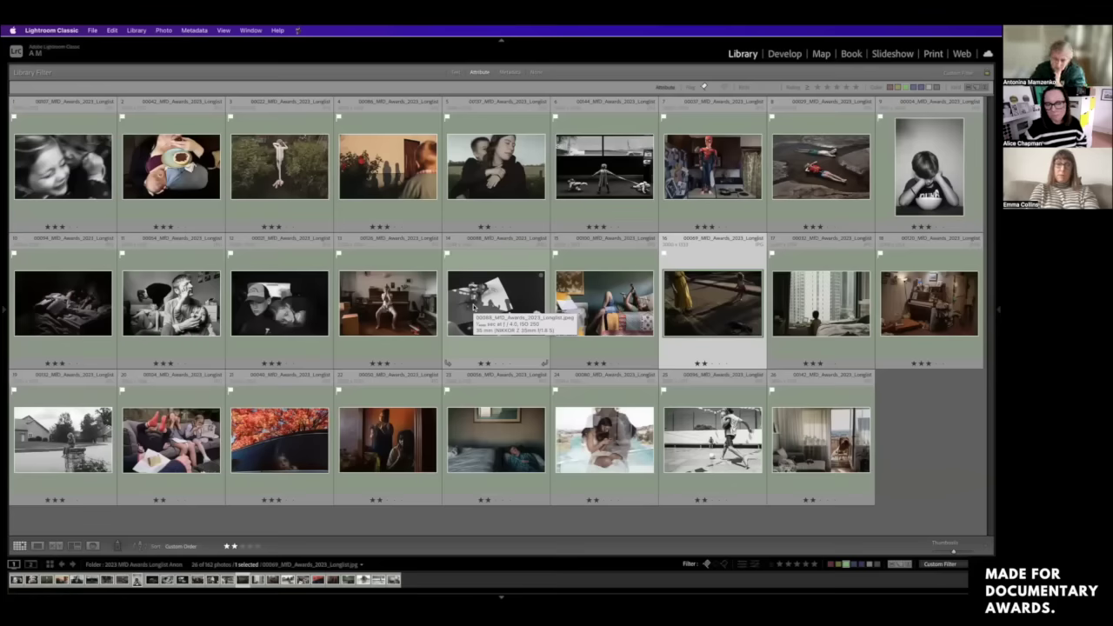
Step: Review the leading photos in the grid, and move the breastfeeding mother photo to first place
left_click(394, 171)
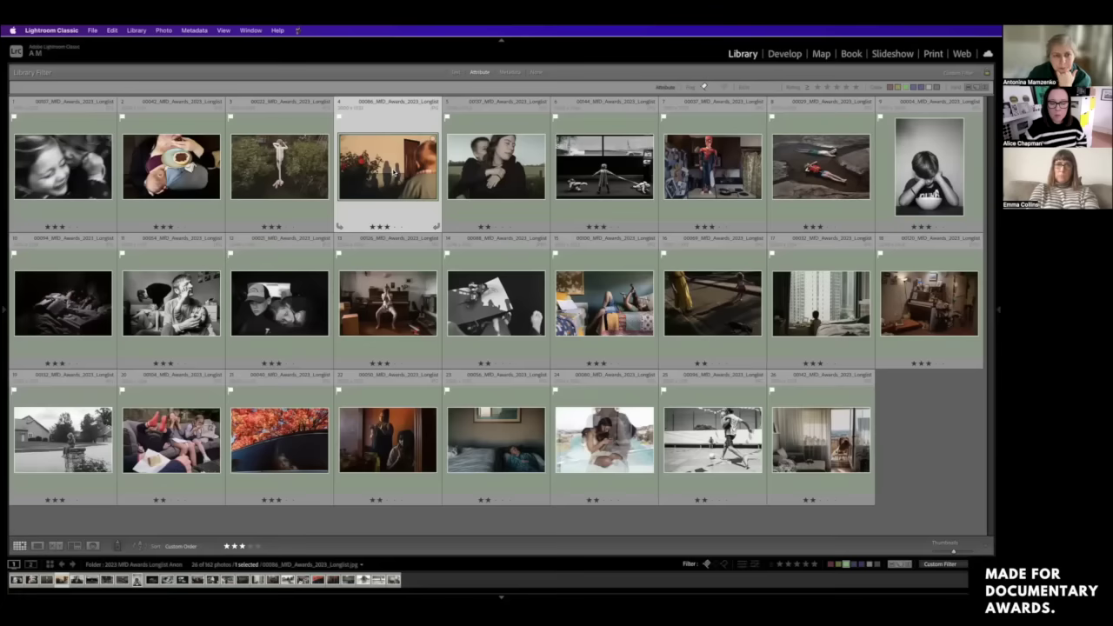
key("Left")
key("Left")
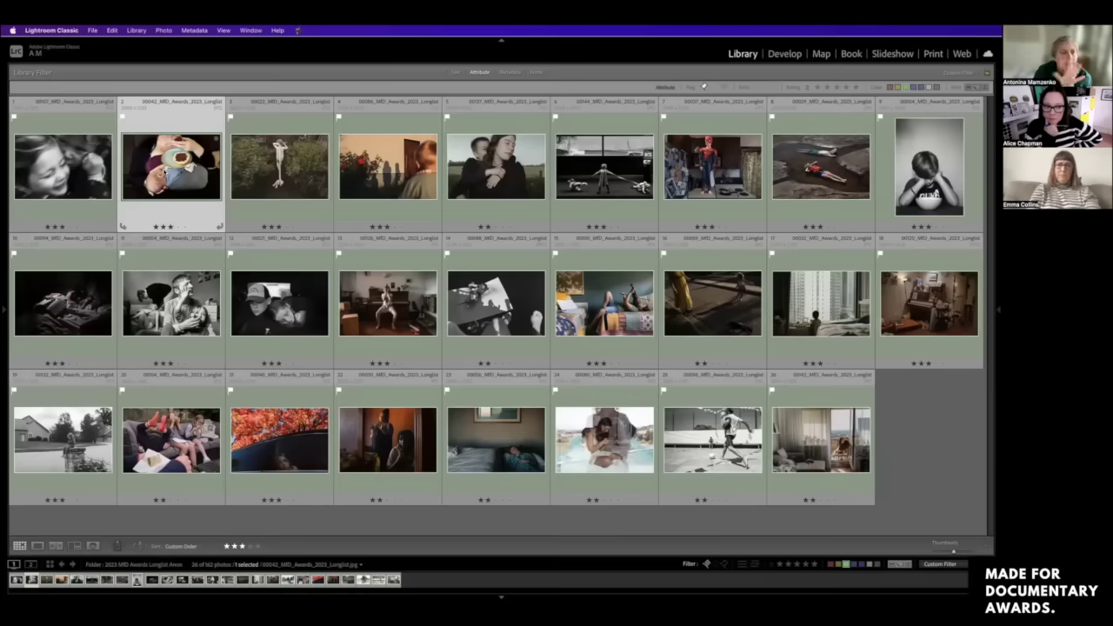
left_click_drag(30, 181, 33, 178)
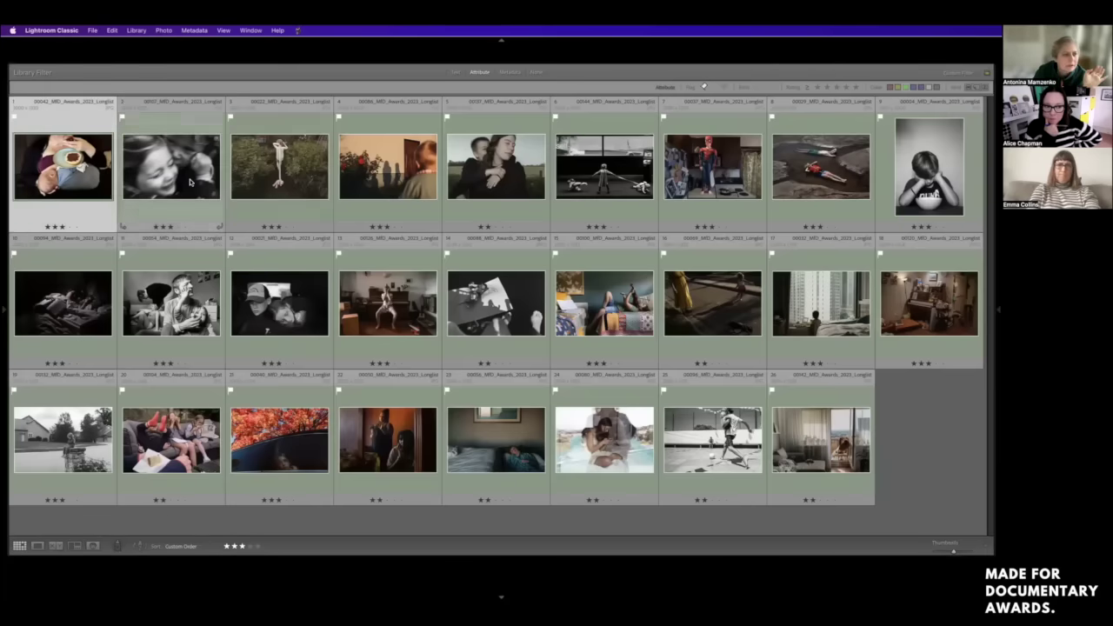
Step: Move the roses-and-shadows photo up to second place, and on to first place ahead of the breastfeeding mother photo
left_click_drag(374, 178, 126, 165)
key("shift+Tab")
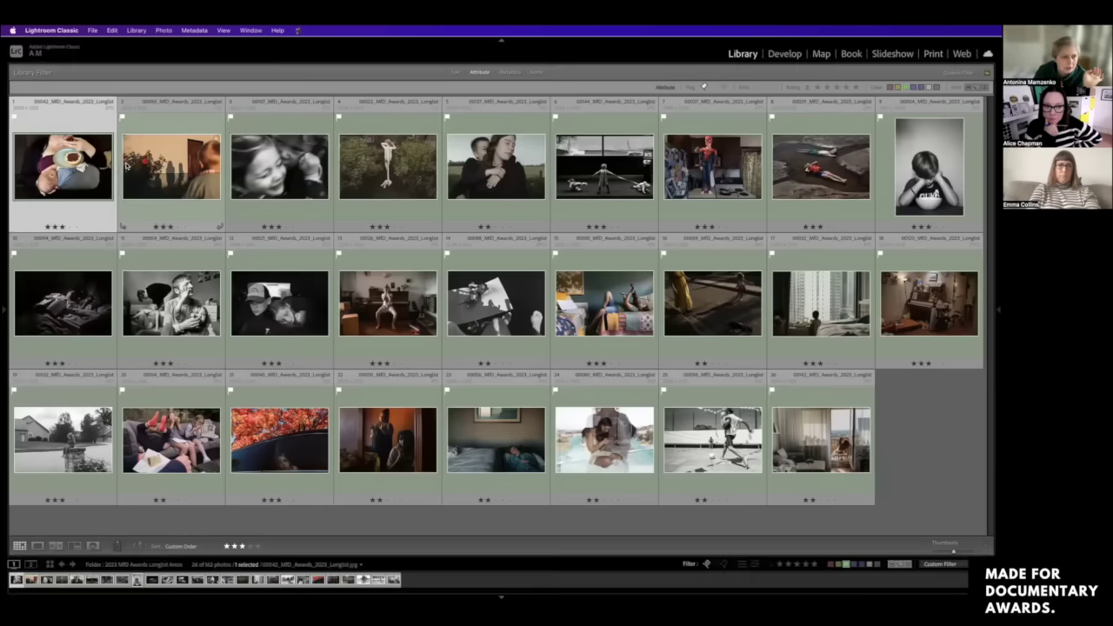
left_click(278, 174)
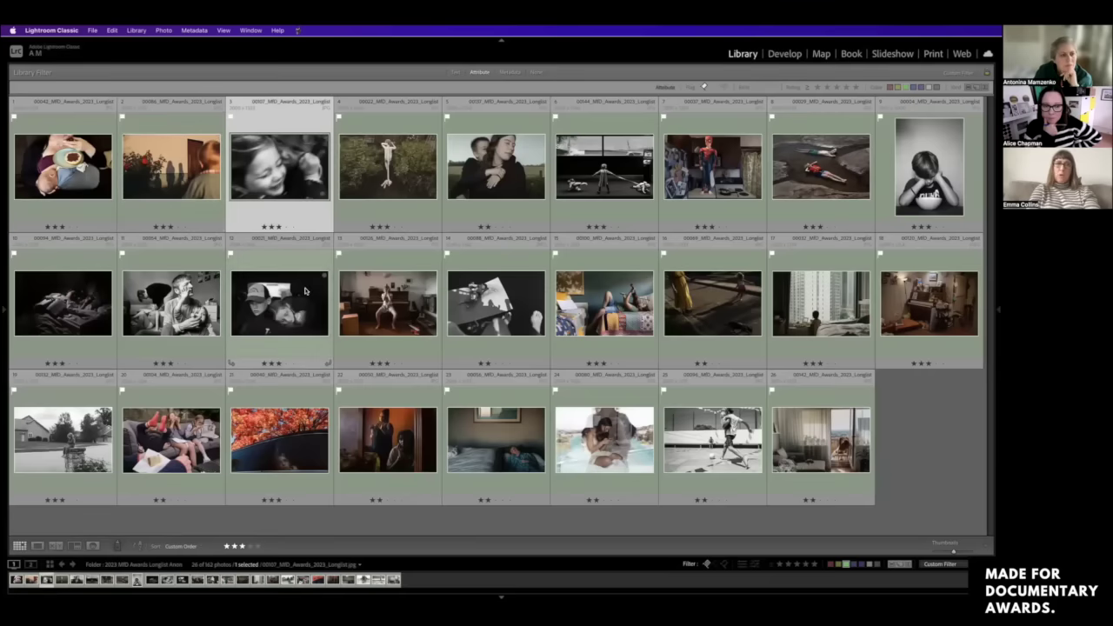
left_click_drag(171, 165, 33, 157)
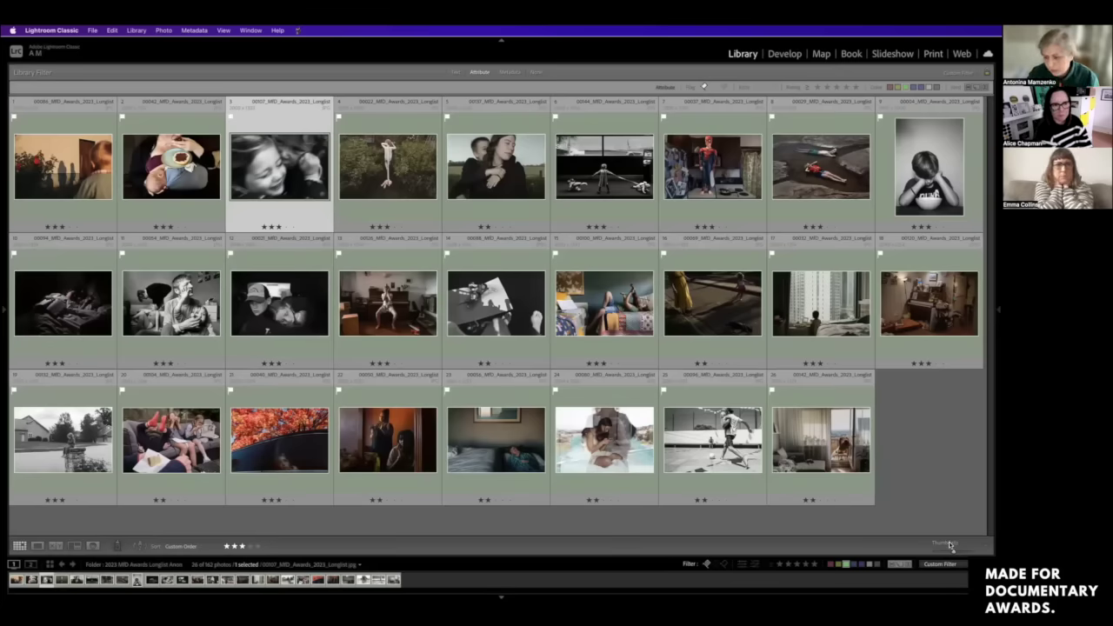
Step: Enlarge the grid thumbnails to four per row, and view the first four photos one by one at full size
left_click_drag(954, 552, 968, 554)
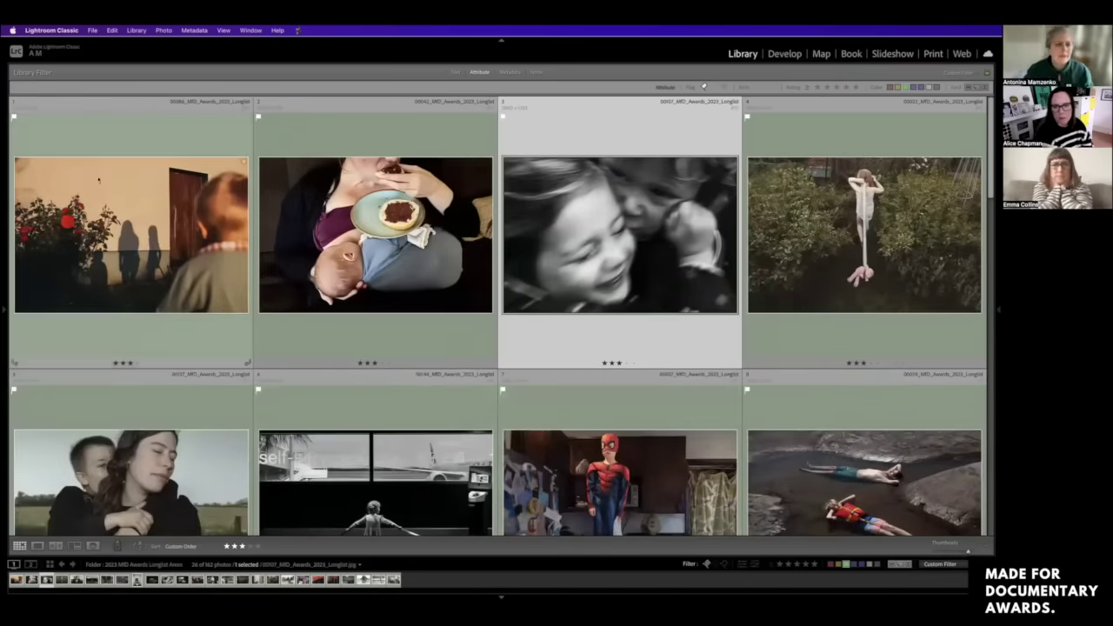
double_click(127, 193)
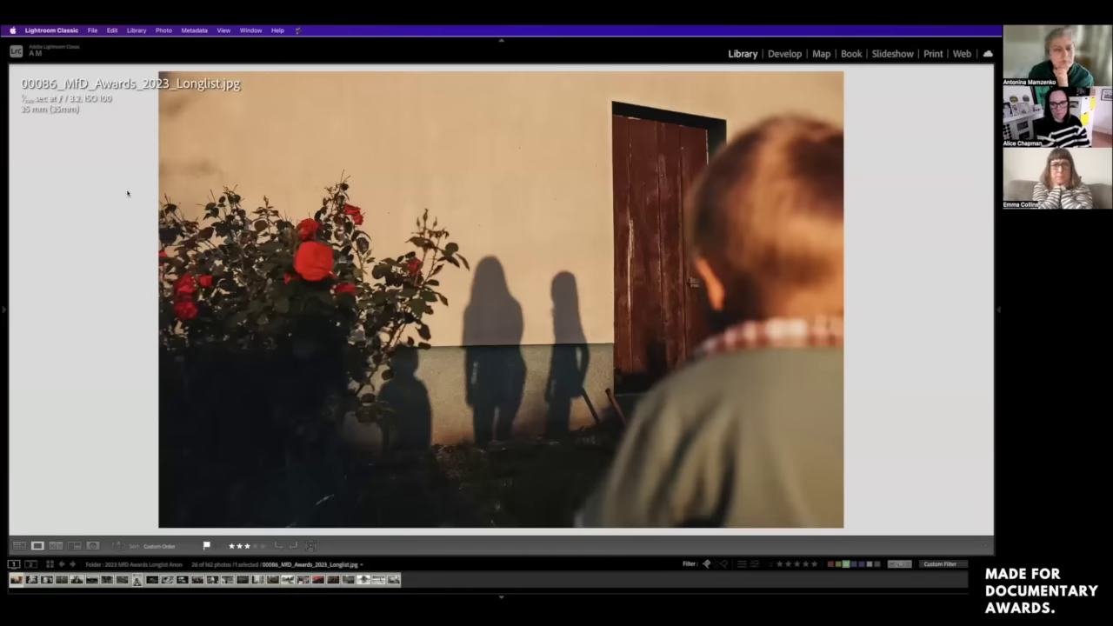
key("Right")
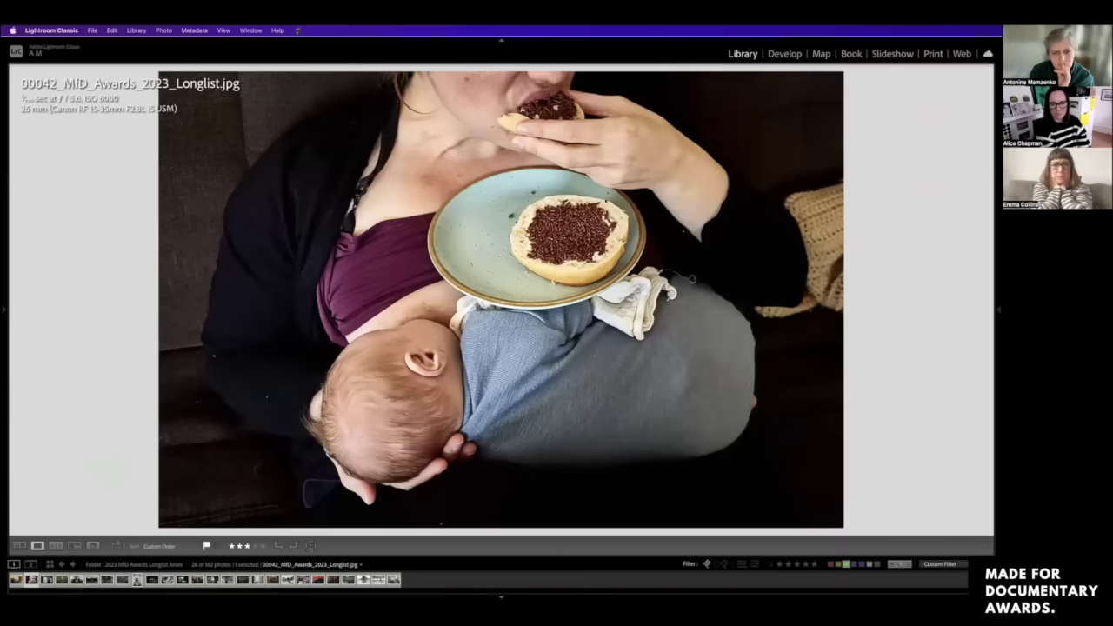
key("Right")
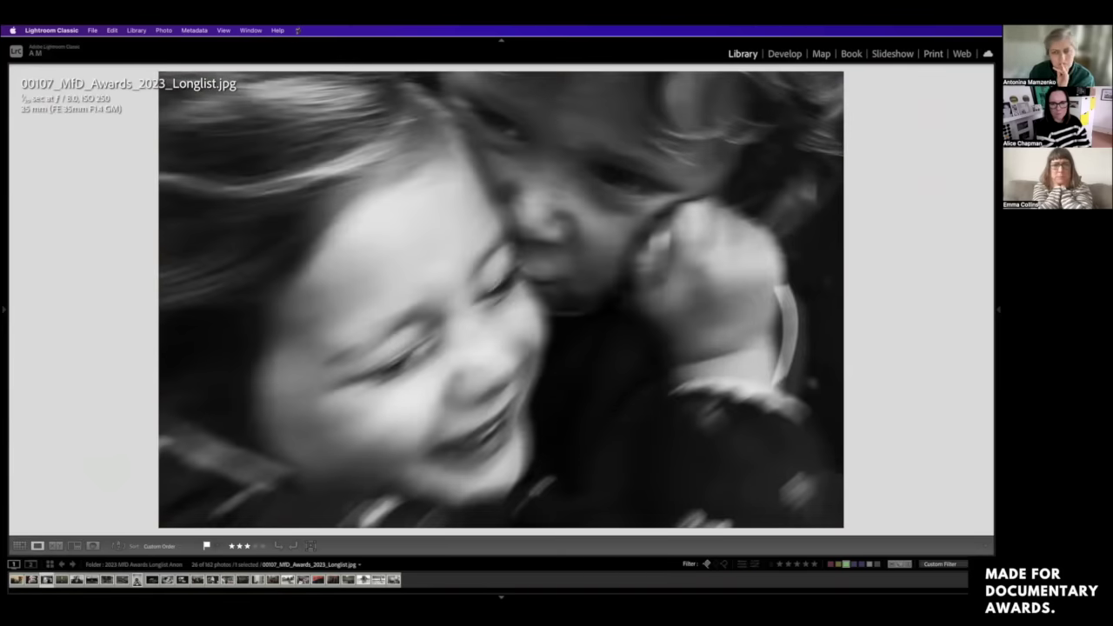
key("Right")
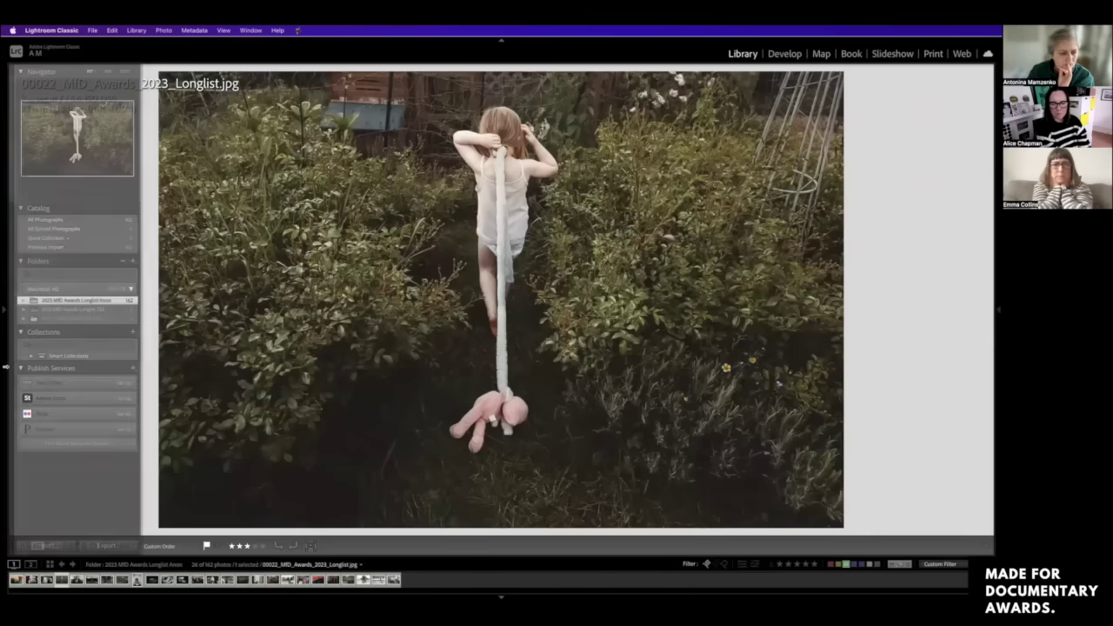
left_click(19, 547)
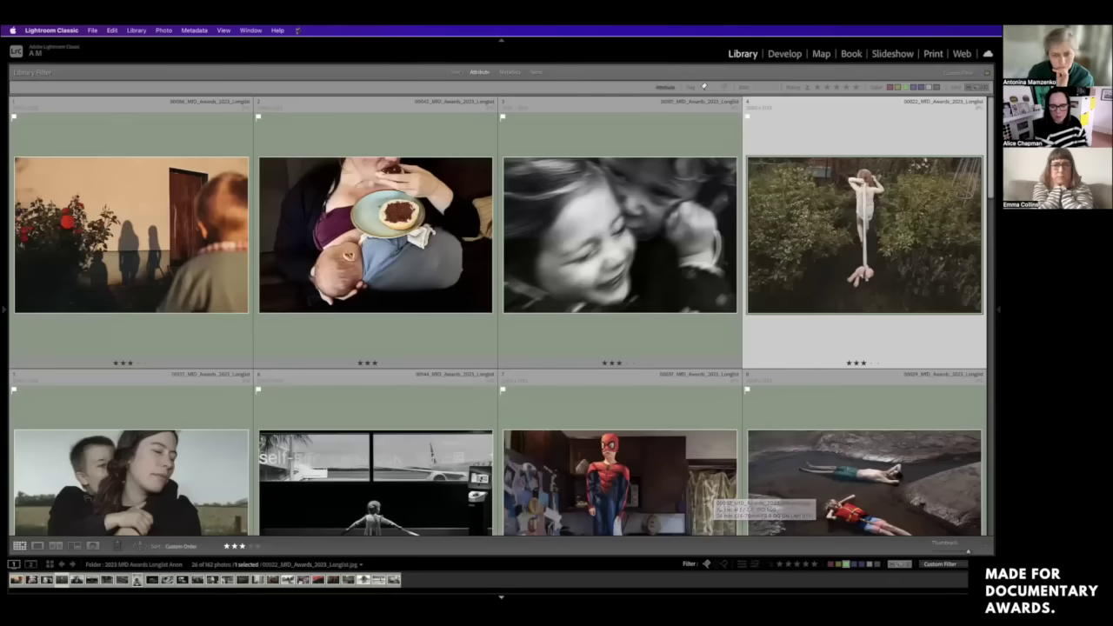
Step: Review all the Green-labelled photos in the grid in their current order, from the first row through the last and back towards the start
scroll(726, 517, "down", 3)
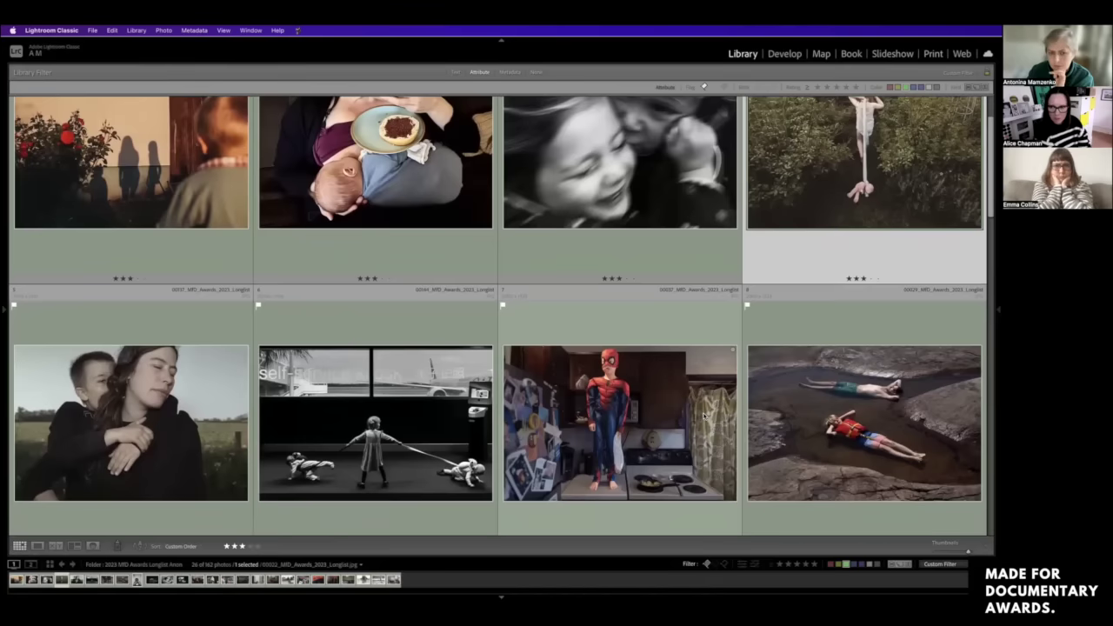
scroll(703, 416, "down", 1)
scroll(704, 415, "down", 3)
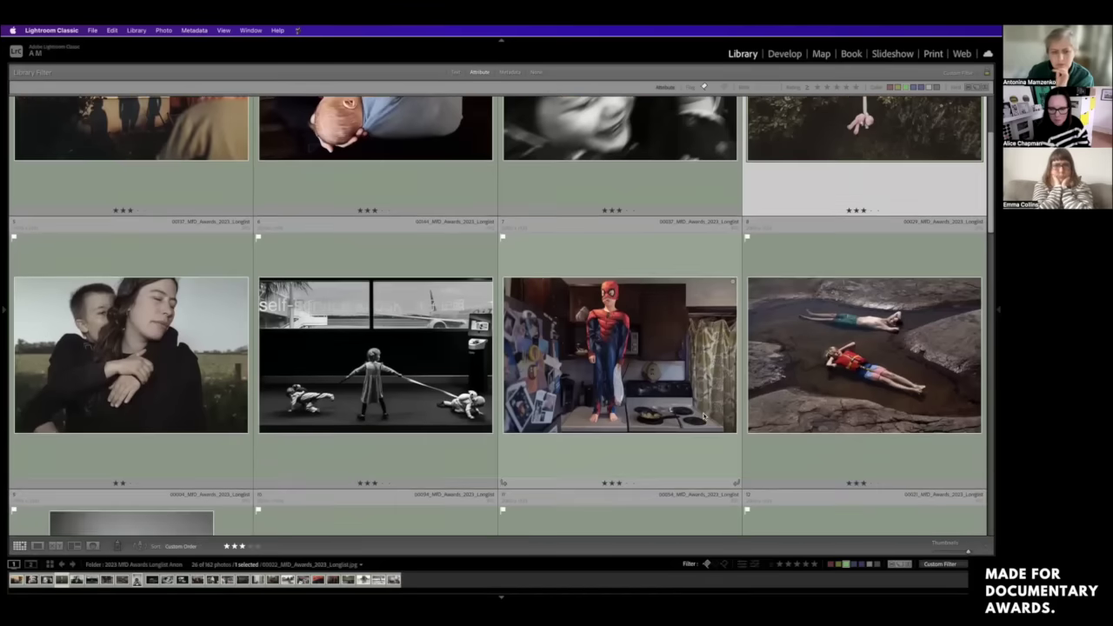
scroll(703, 415, "down", 3)
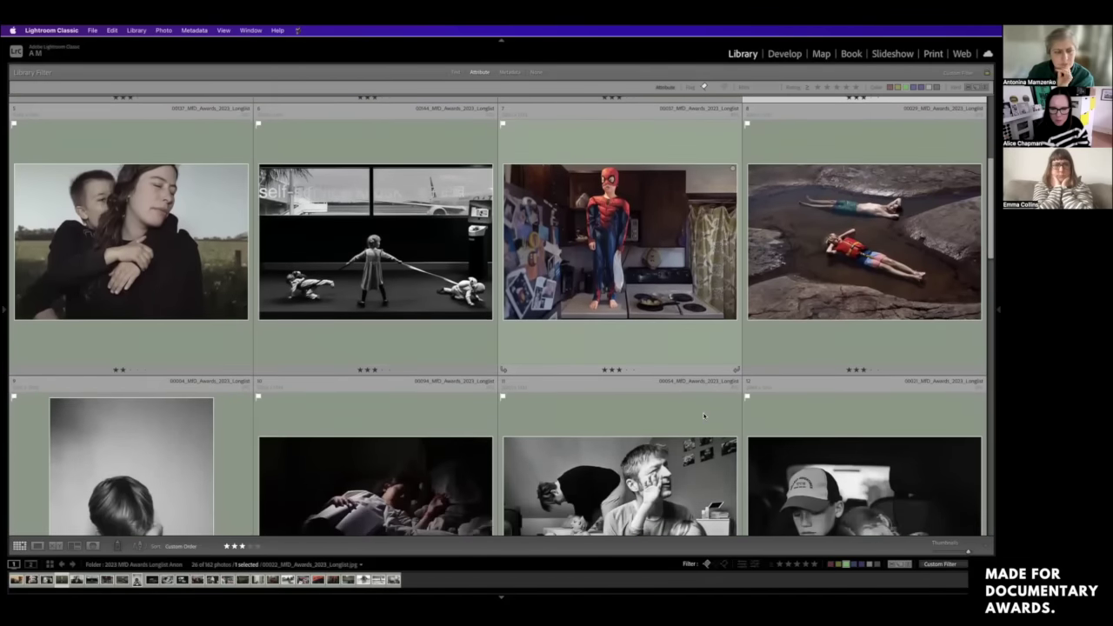
scroll(703, 416, "down", 3)
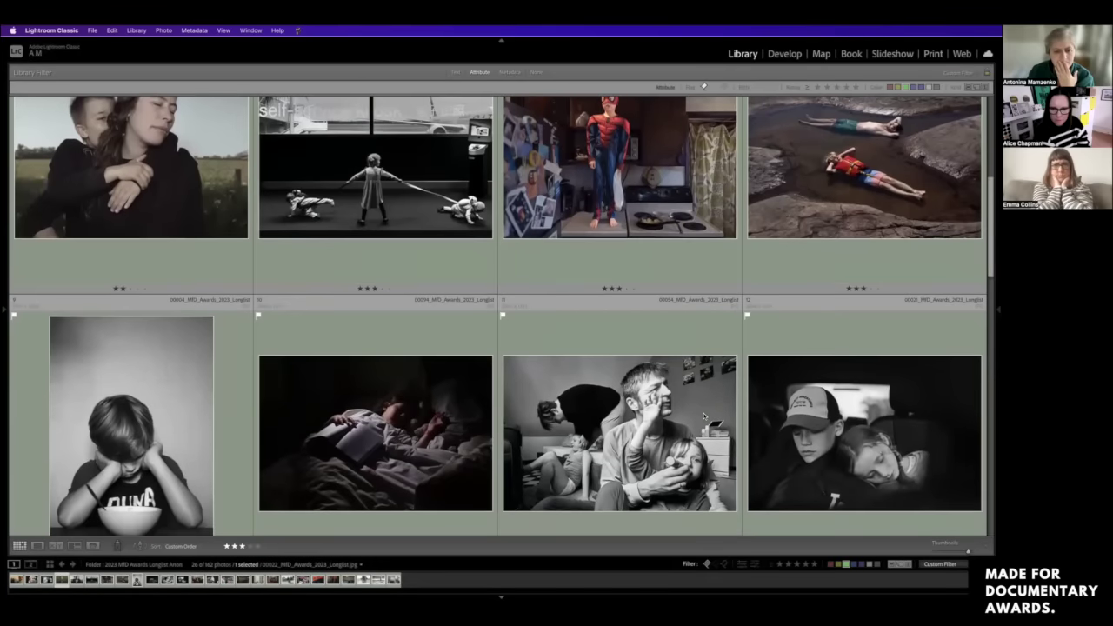
scroll(704, 416, "down", 3)
scroll(703, 416, "down", 2)
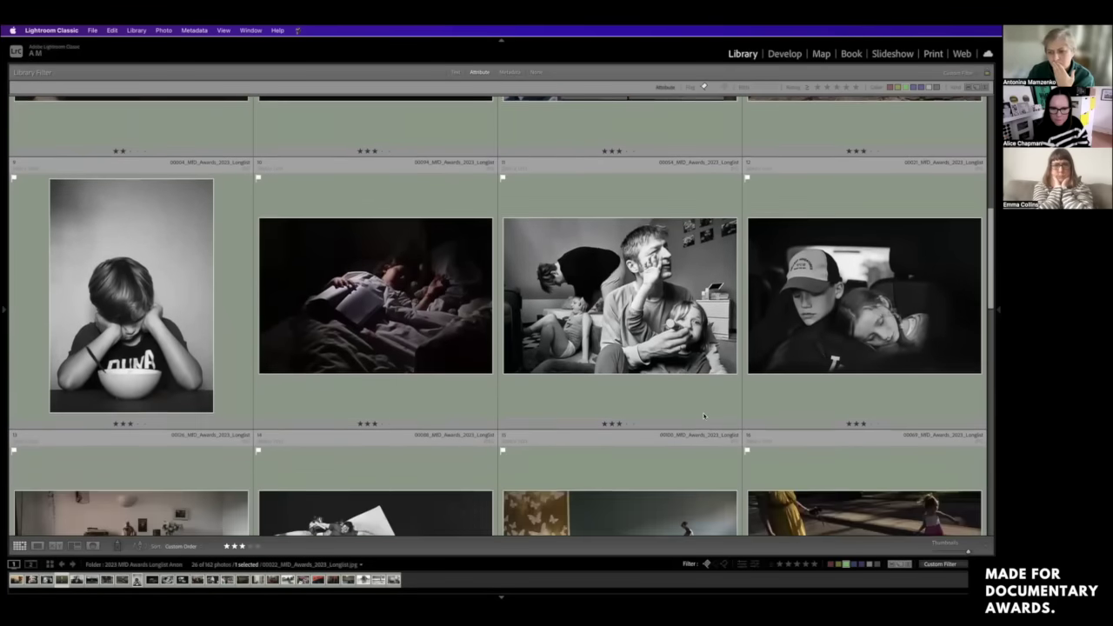
scroll(653, 352, "down", 3)
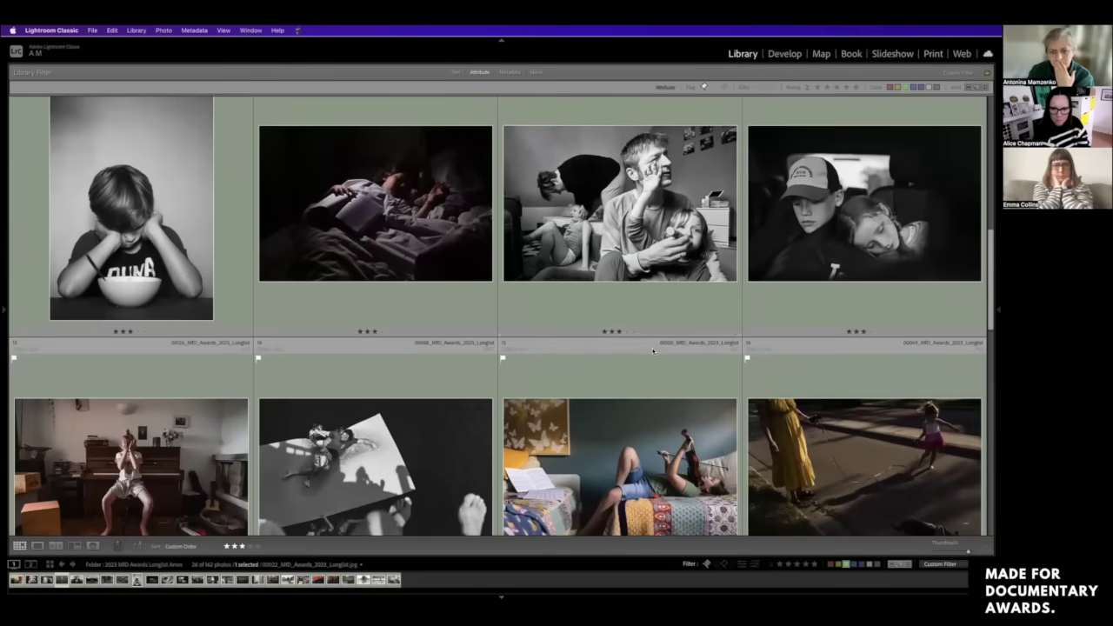
scroll(653, 352, "down", 3)
scroll(653, 352, "down", 4)
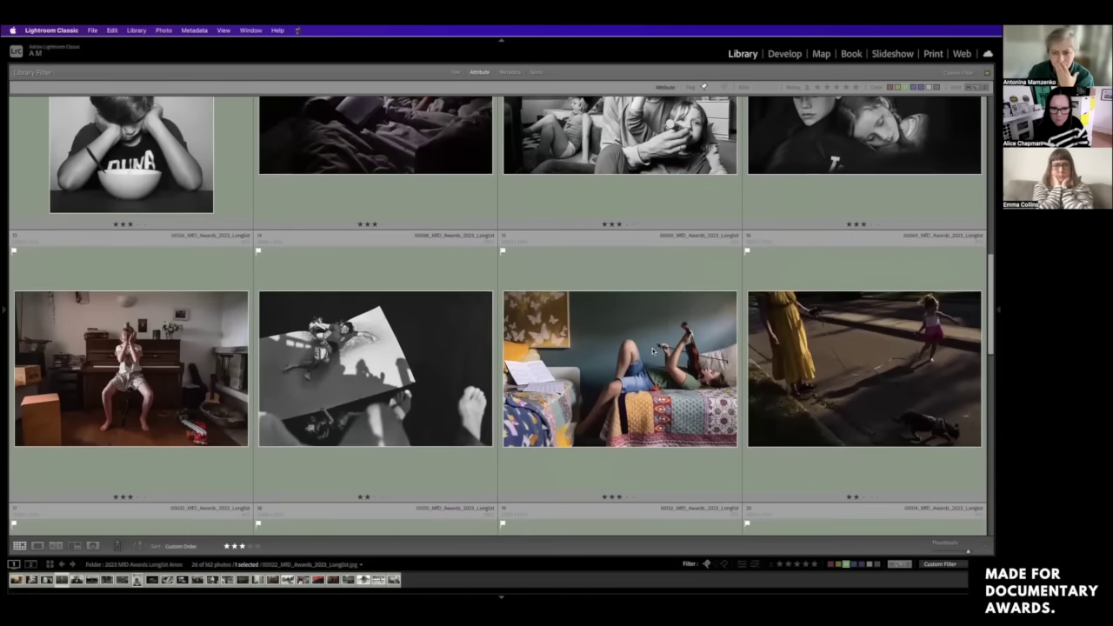
scroll(653, 351, "down", 5)
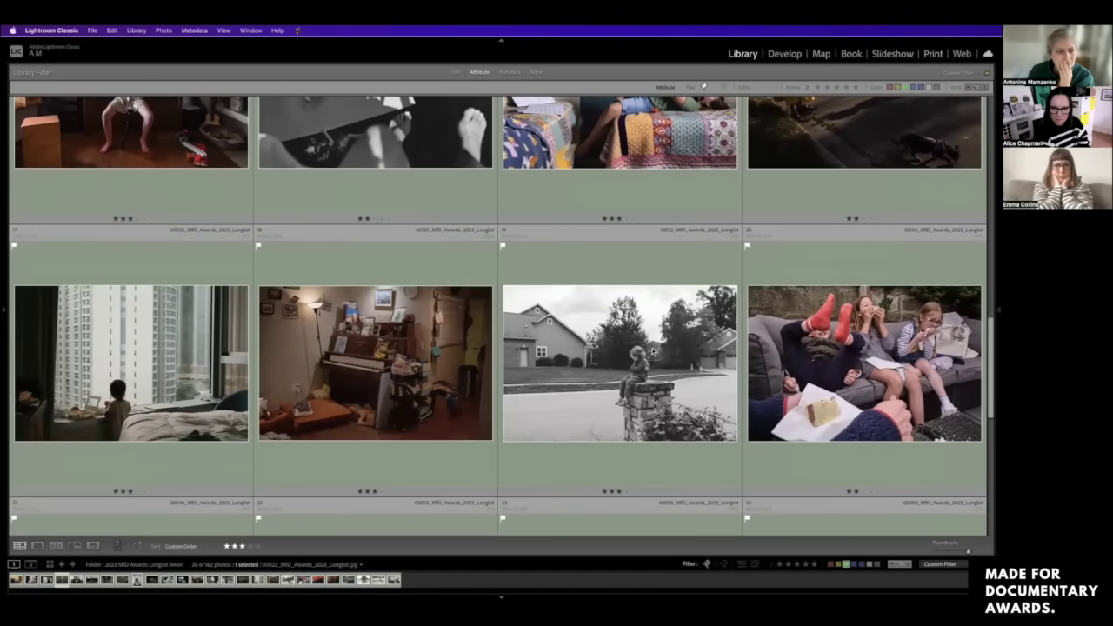
scroll(653, 351, "down", 5)
scroll(653, 351, "down", 5)
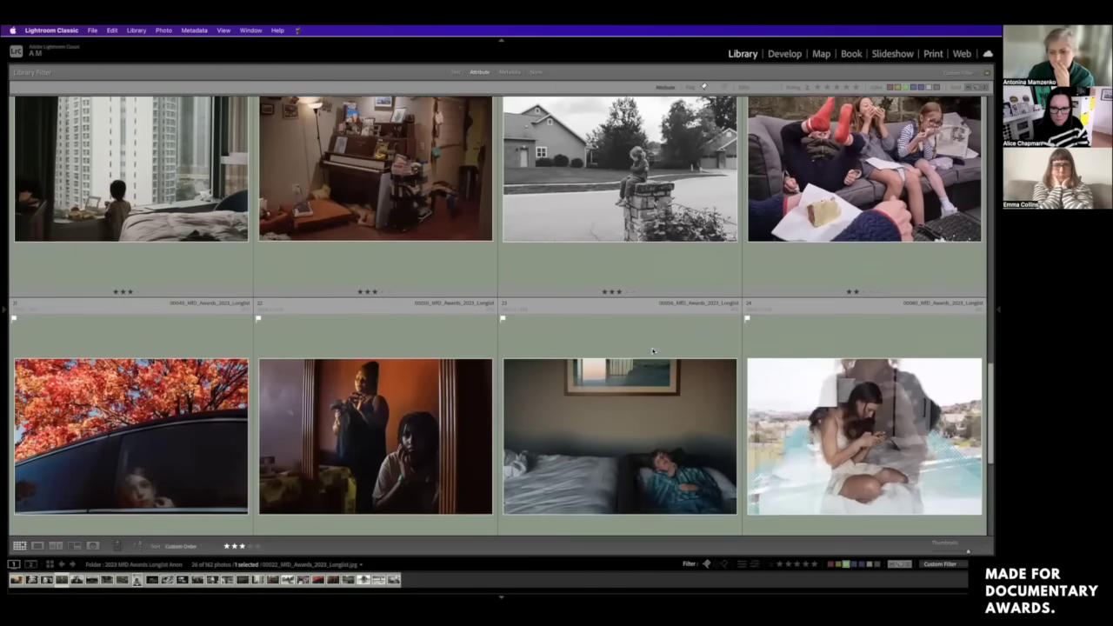
scroll(652, 350, "down", 4)
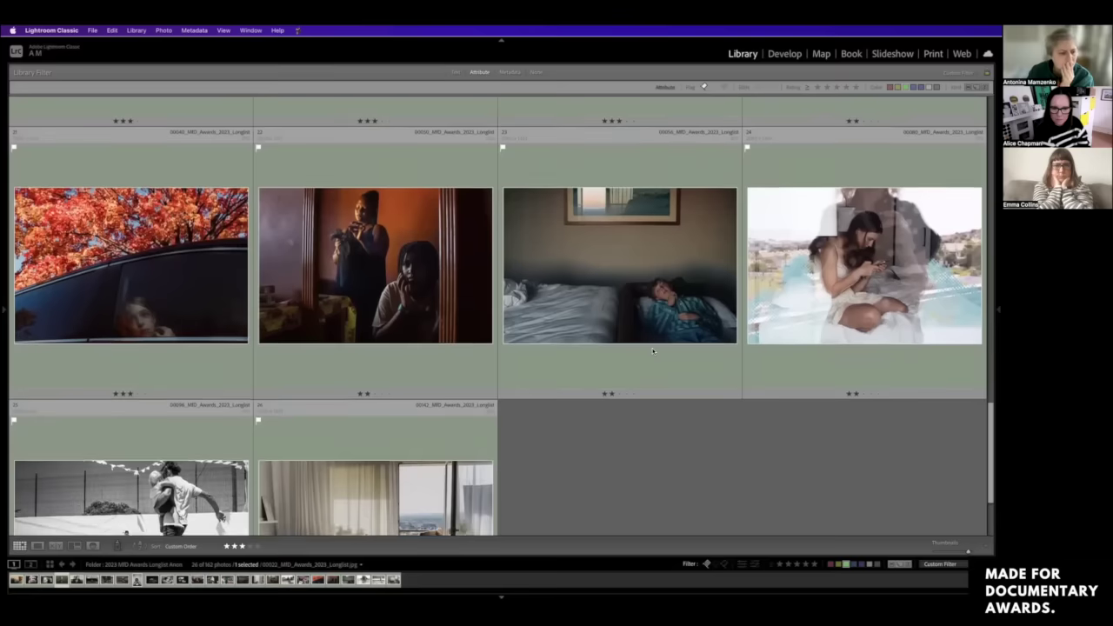
scroll(653, 351, "down", 1)
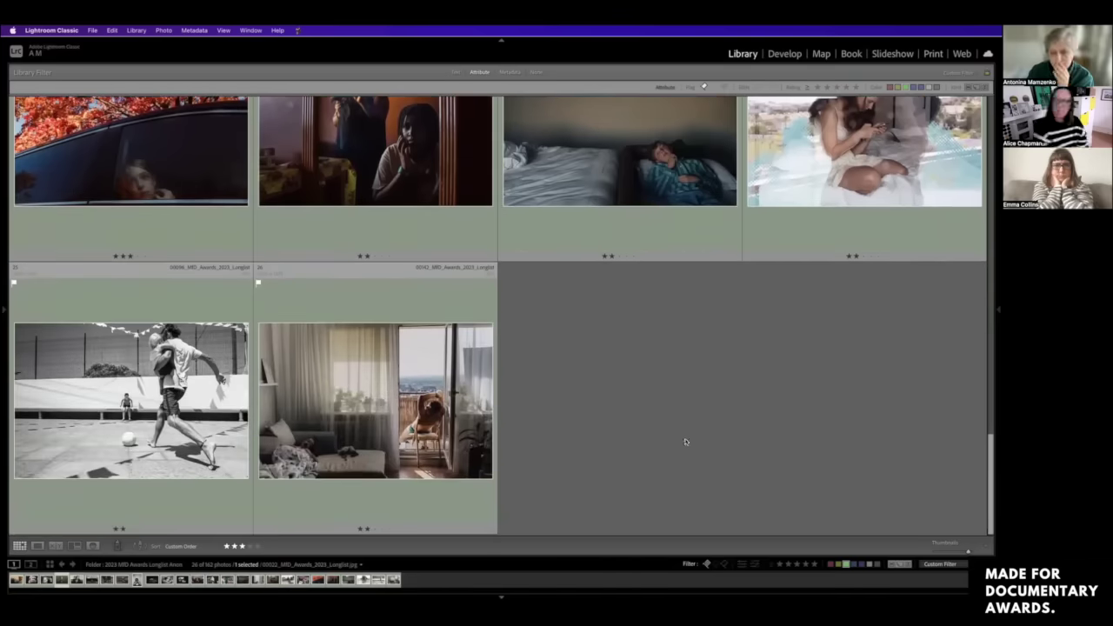
scroll(685, 442, "up", 10)
scroll(685, 441, "up", 20)
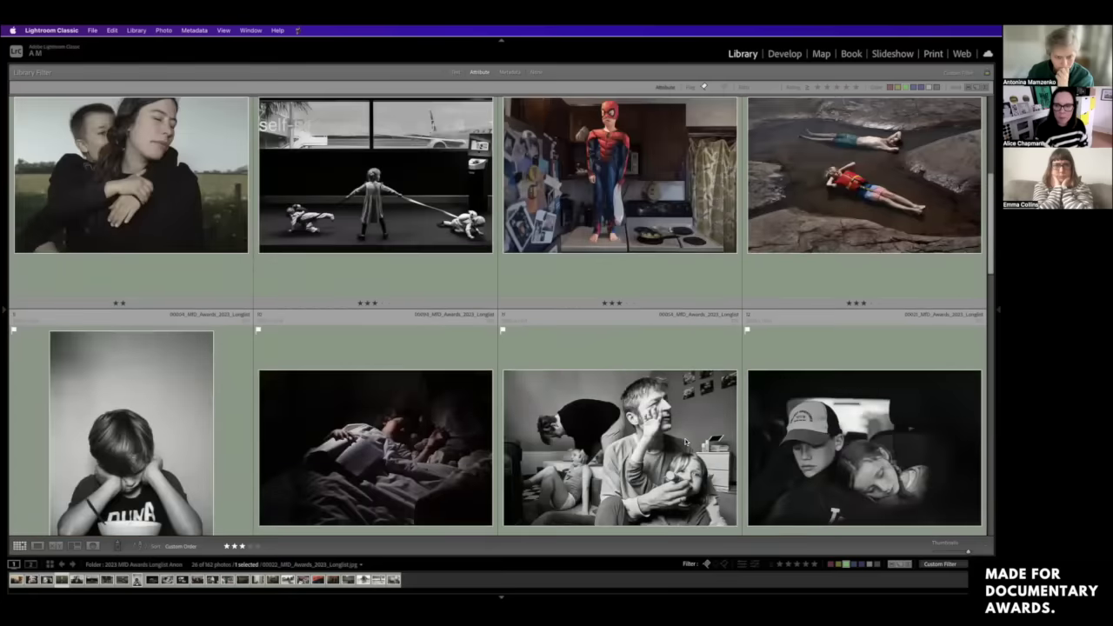